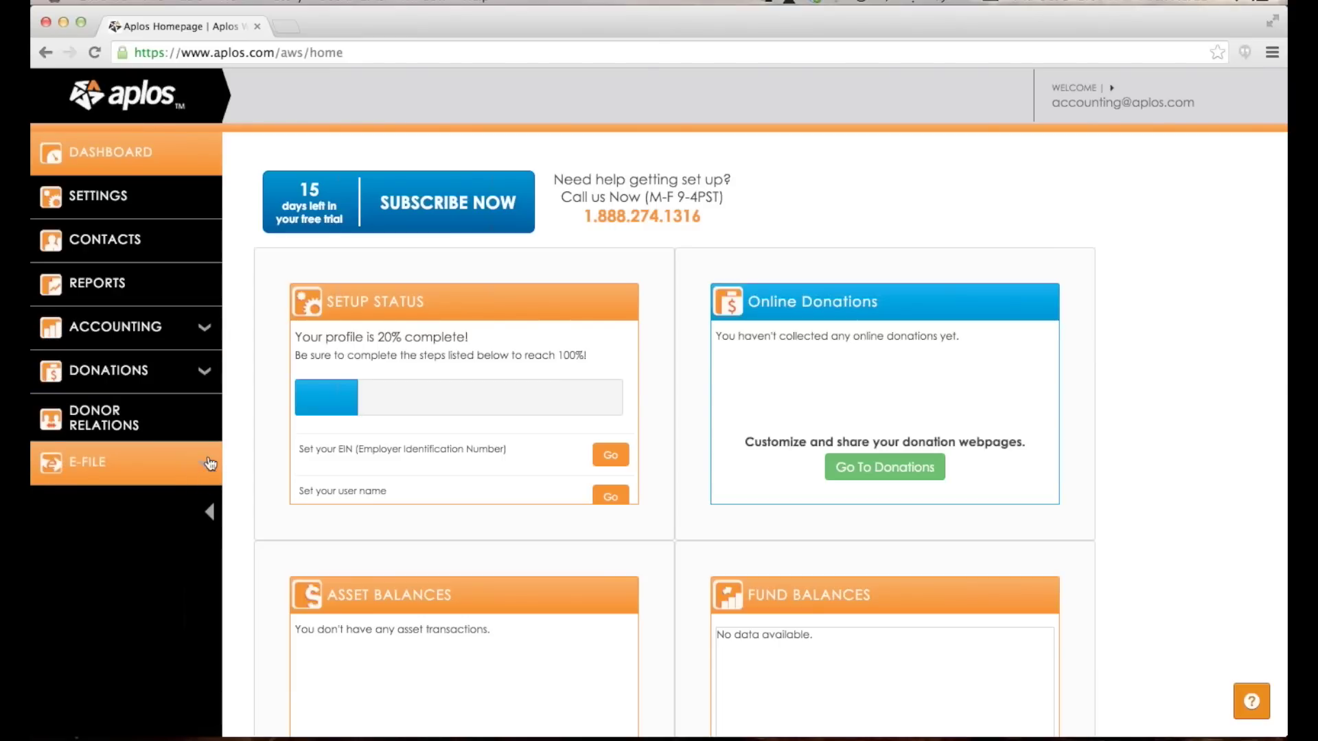
Open Settings to show the My Organization details with the January fiscal year.
left_click(137, 339)
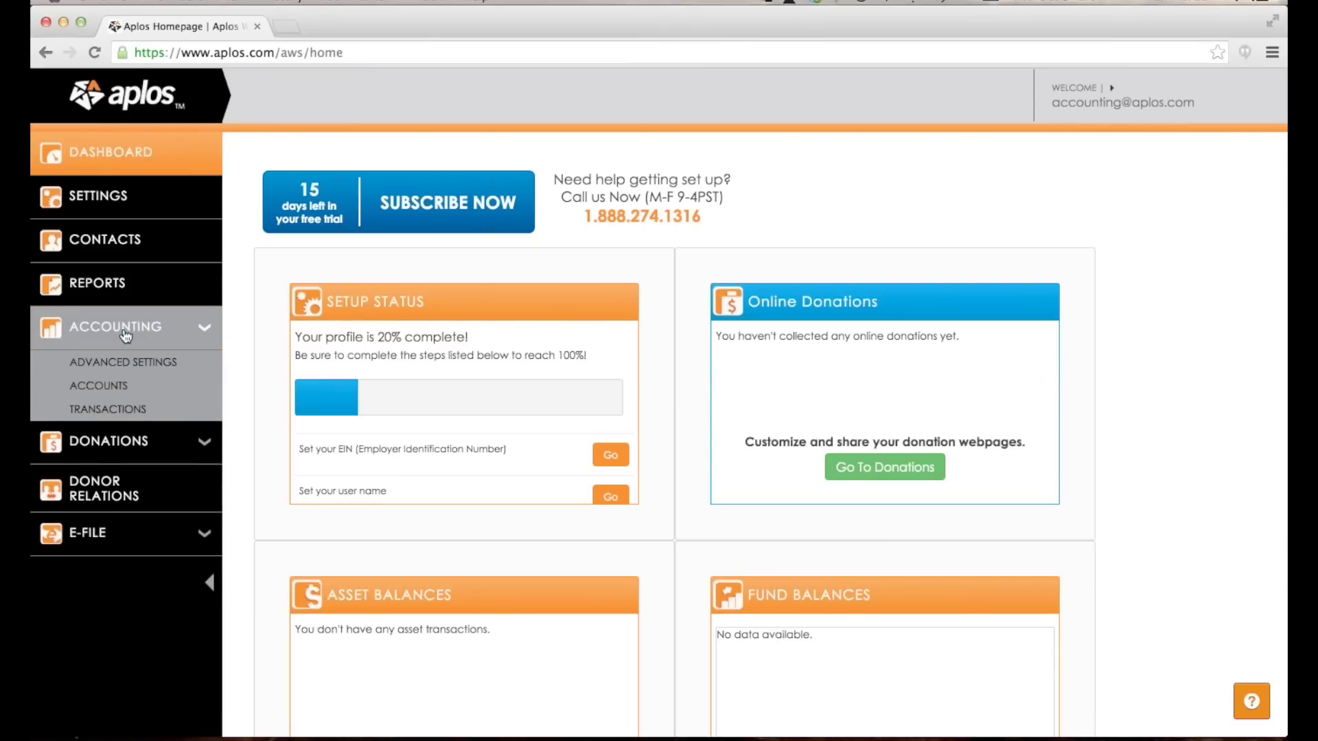
left_click(138, 327)
left_click(147, 188)
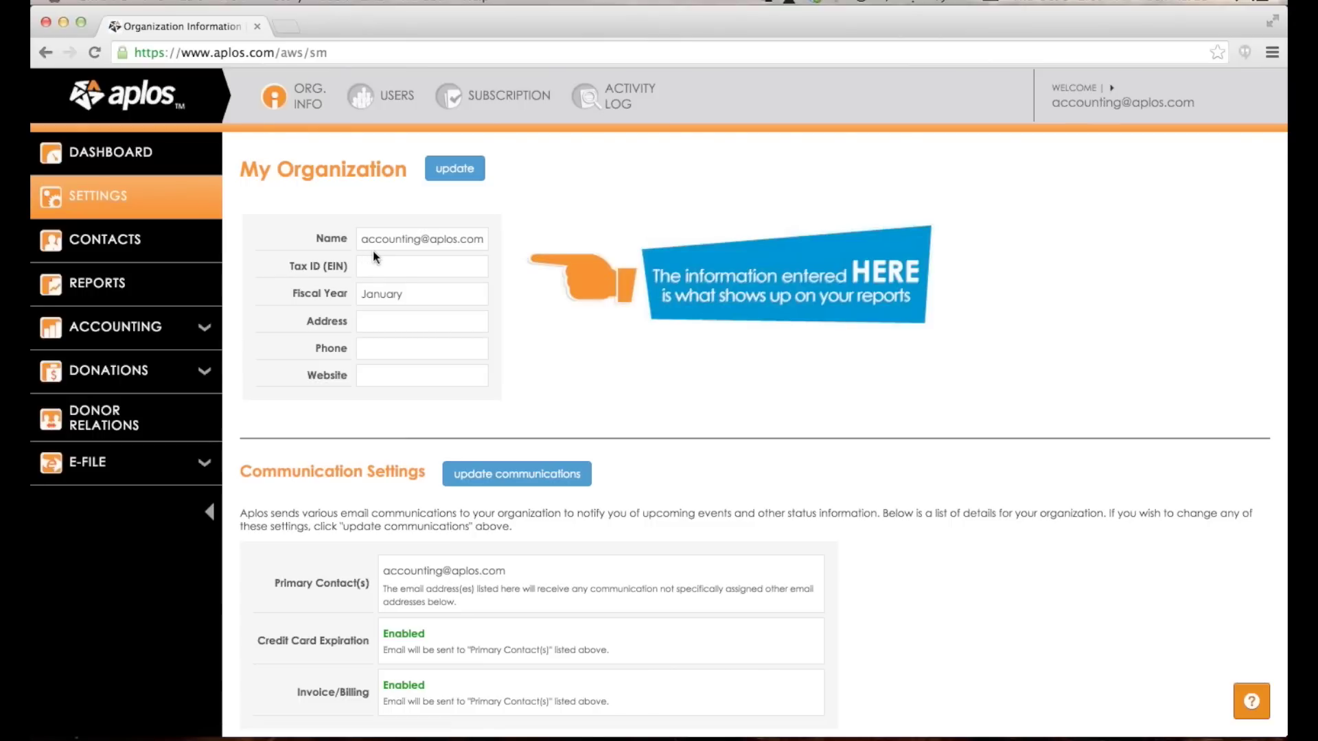
Change the organization name to 'Aplos Accounting' and save the organization details.
left_click(453, 168)
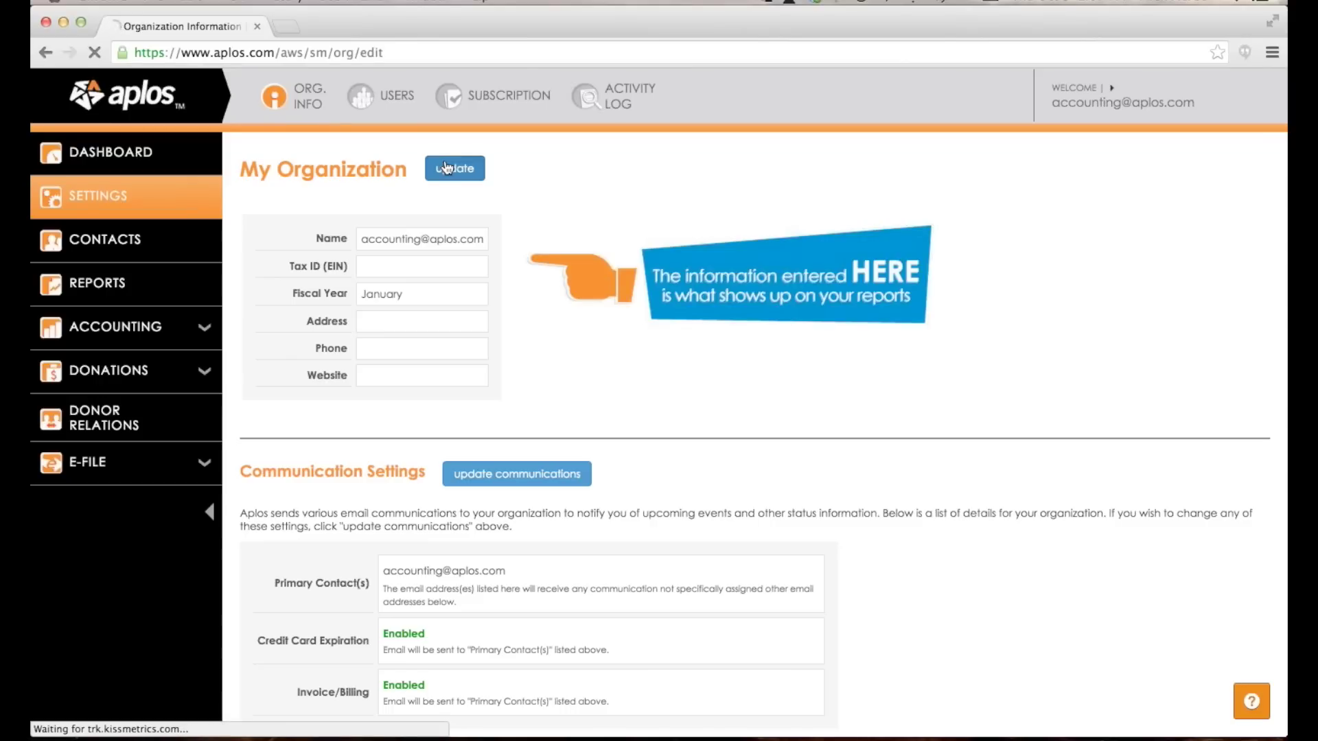
left_click(346, 240)
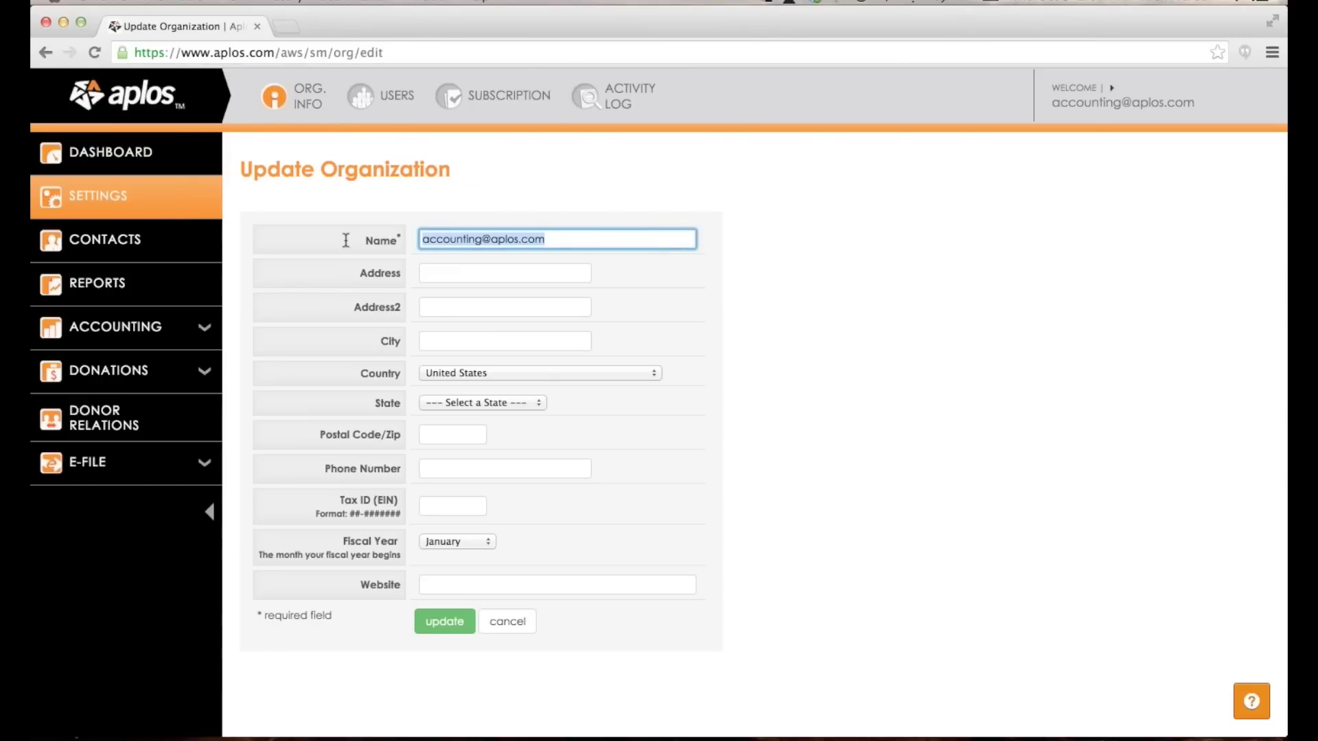
type("Aplos Accounting")
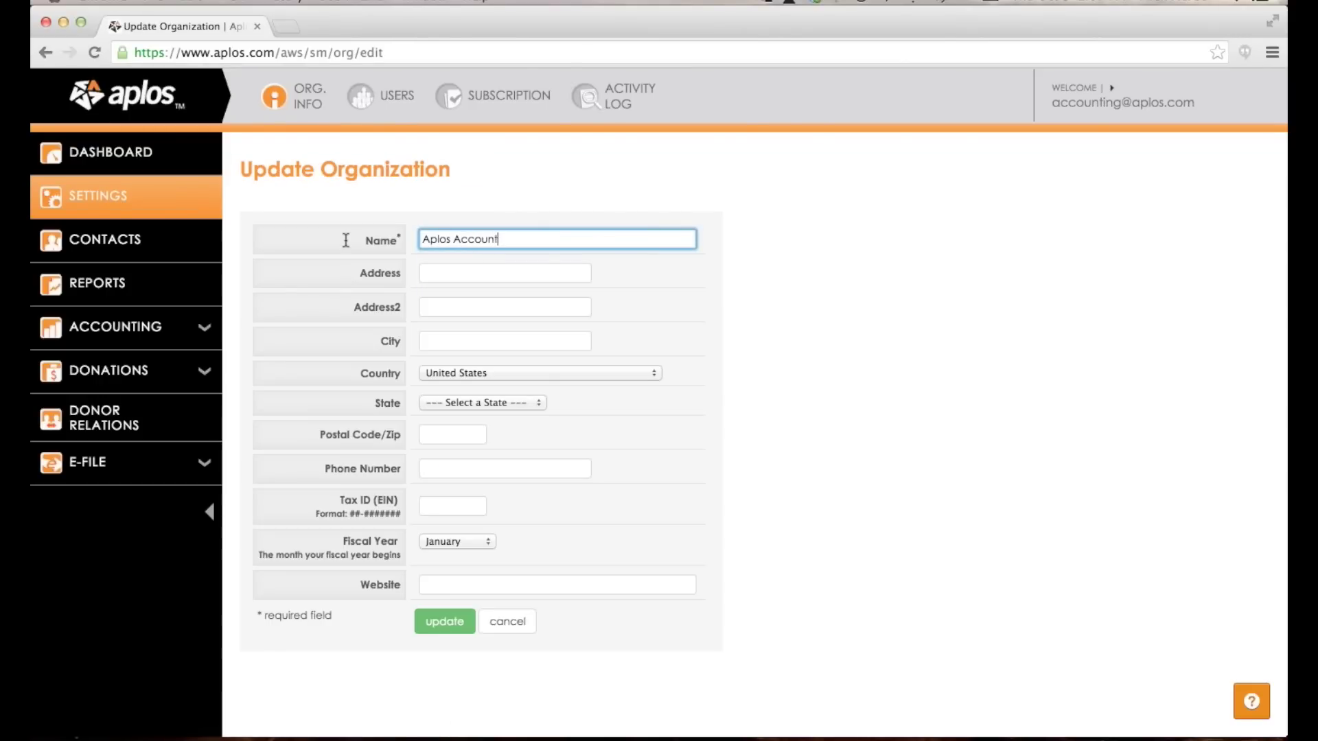
left_click(453, 274)
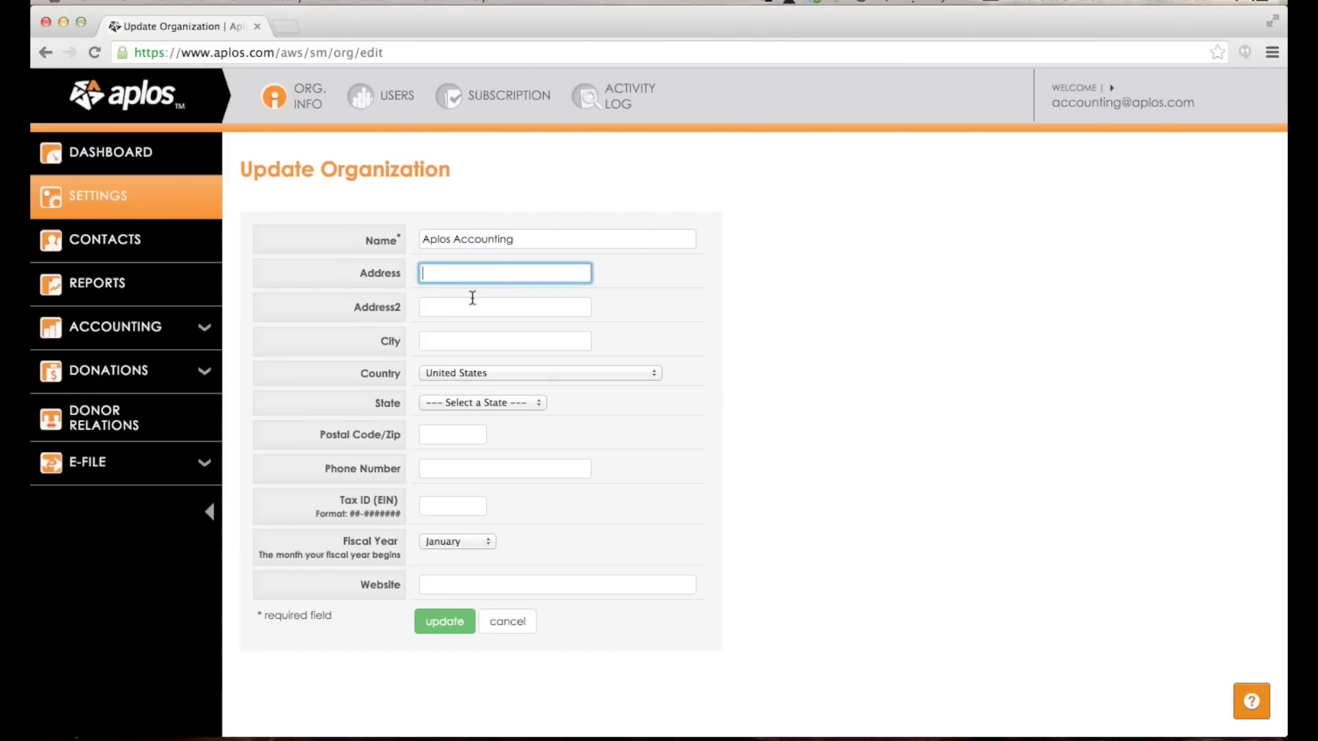
scroll(471, 309, "down", 2)
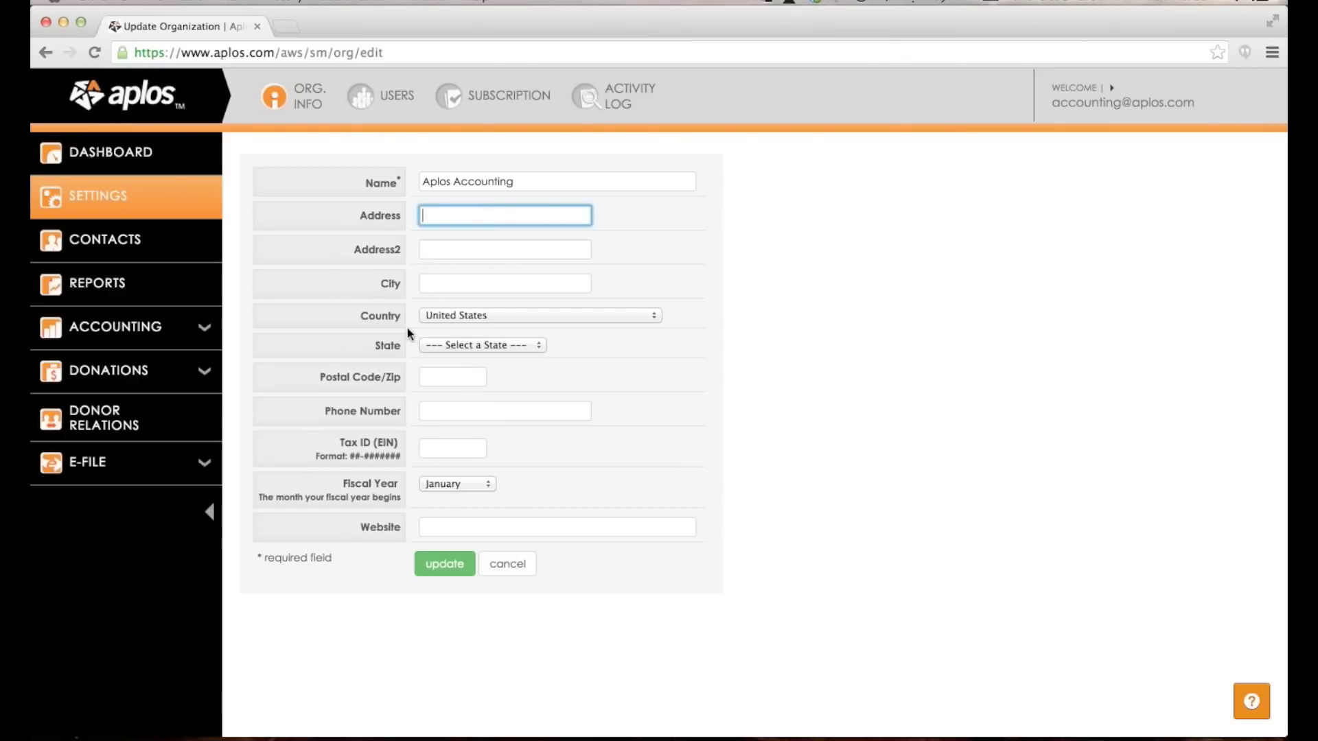
left_click(456, 569)
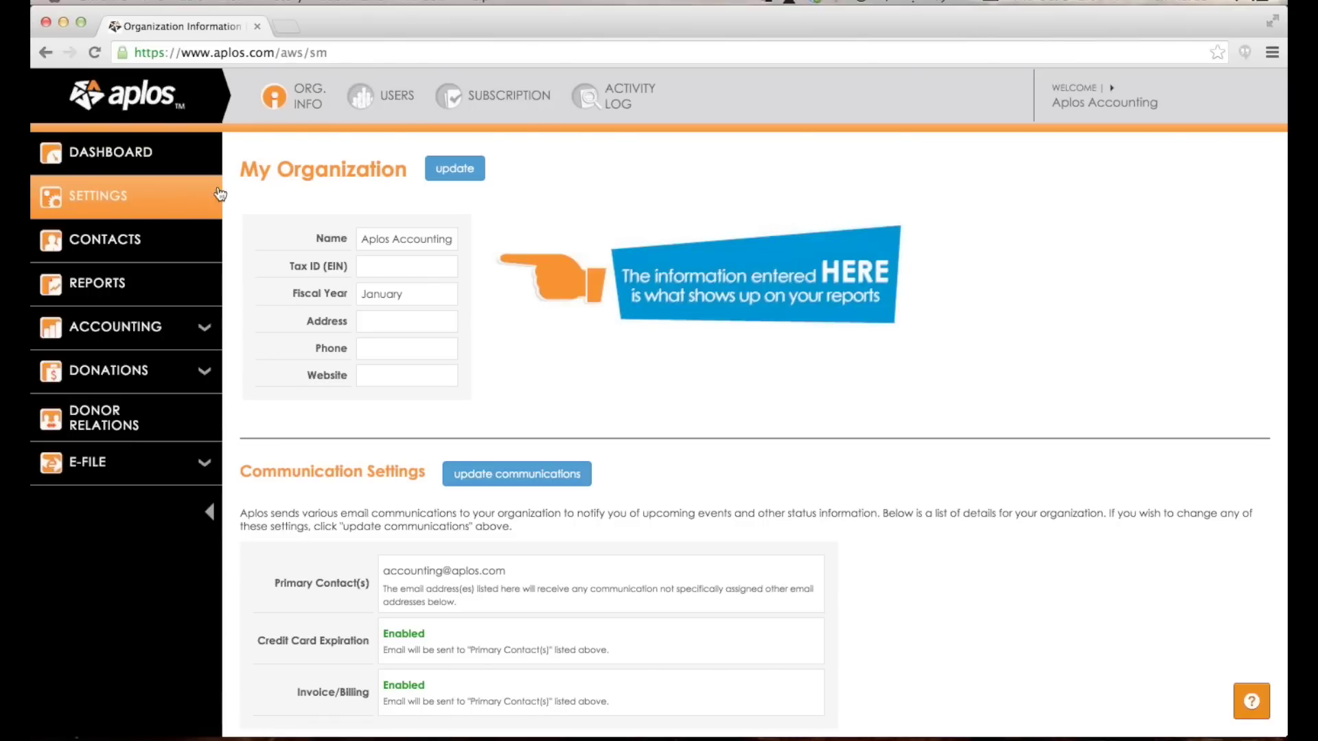
Replace the Trial User's first and last name with the account owner's name and save.
left_click(370, 97)
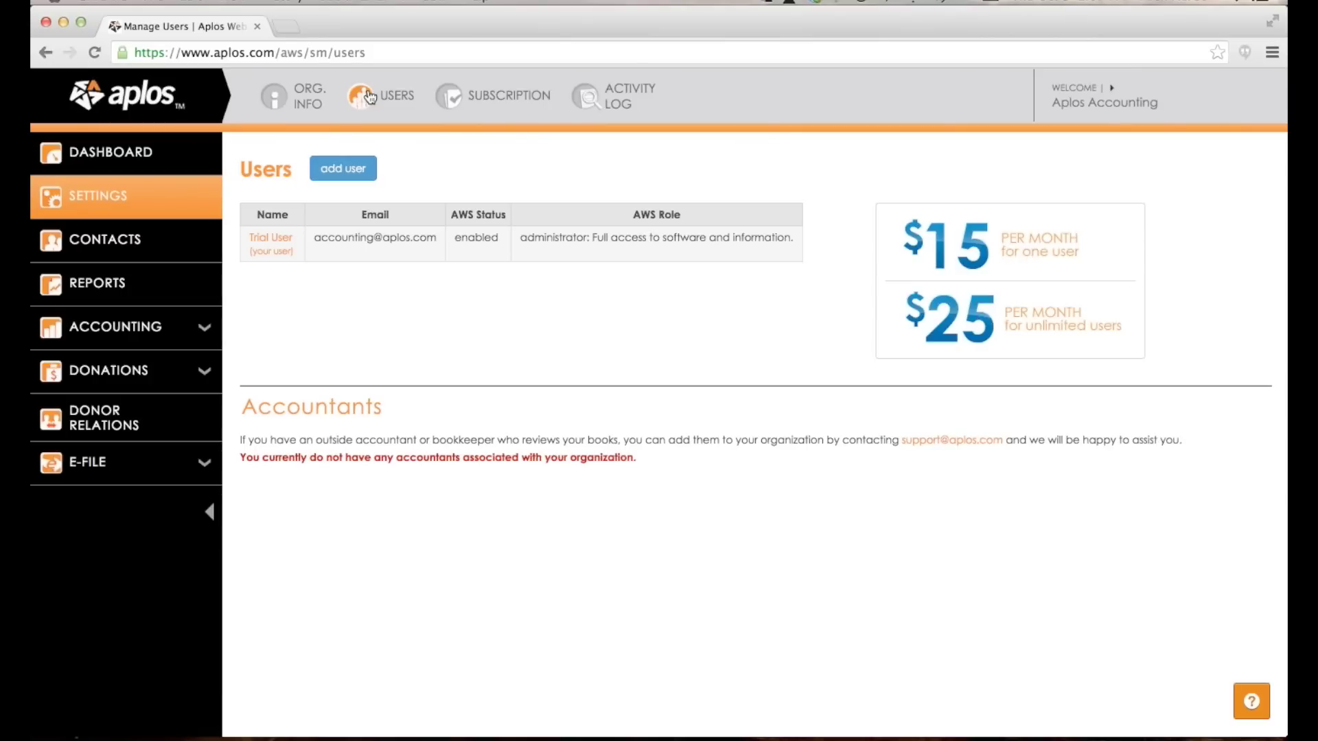
left_click(265, 241)
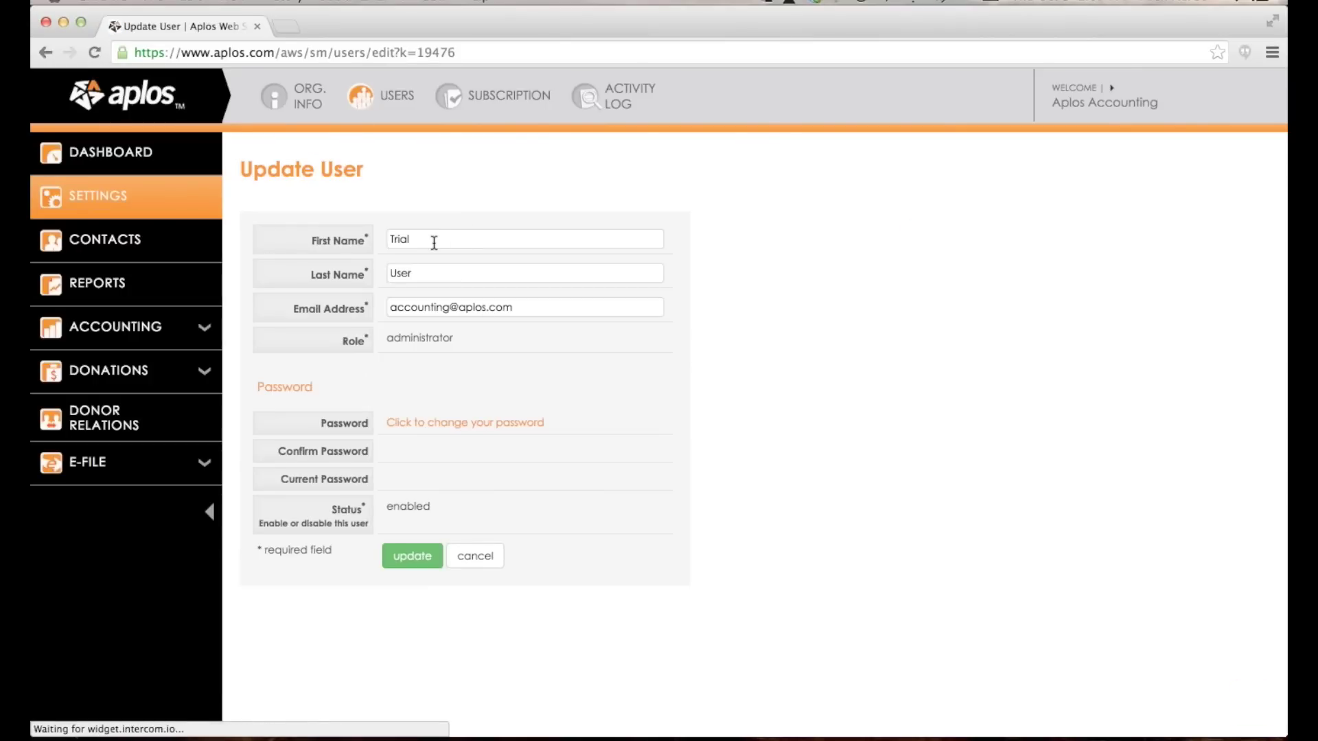
double_click(433, 243)
key("Tab")
left_click(695, 242)
left_click(412, 559)
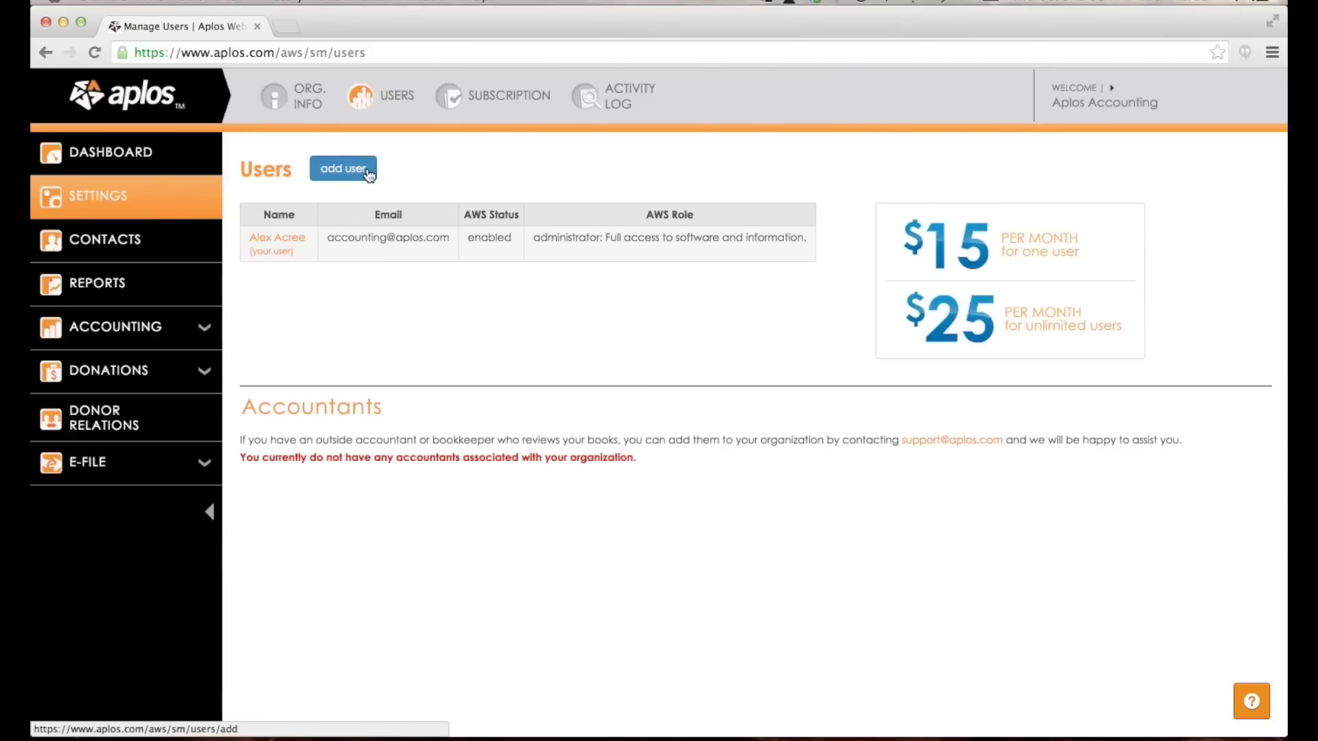
View the add-user form without adding anyone, then show the Subscription page ($15/month Accounting).
left_click(364, 171)
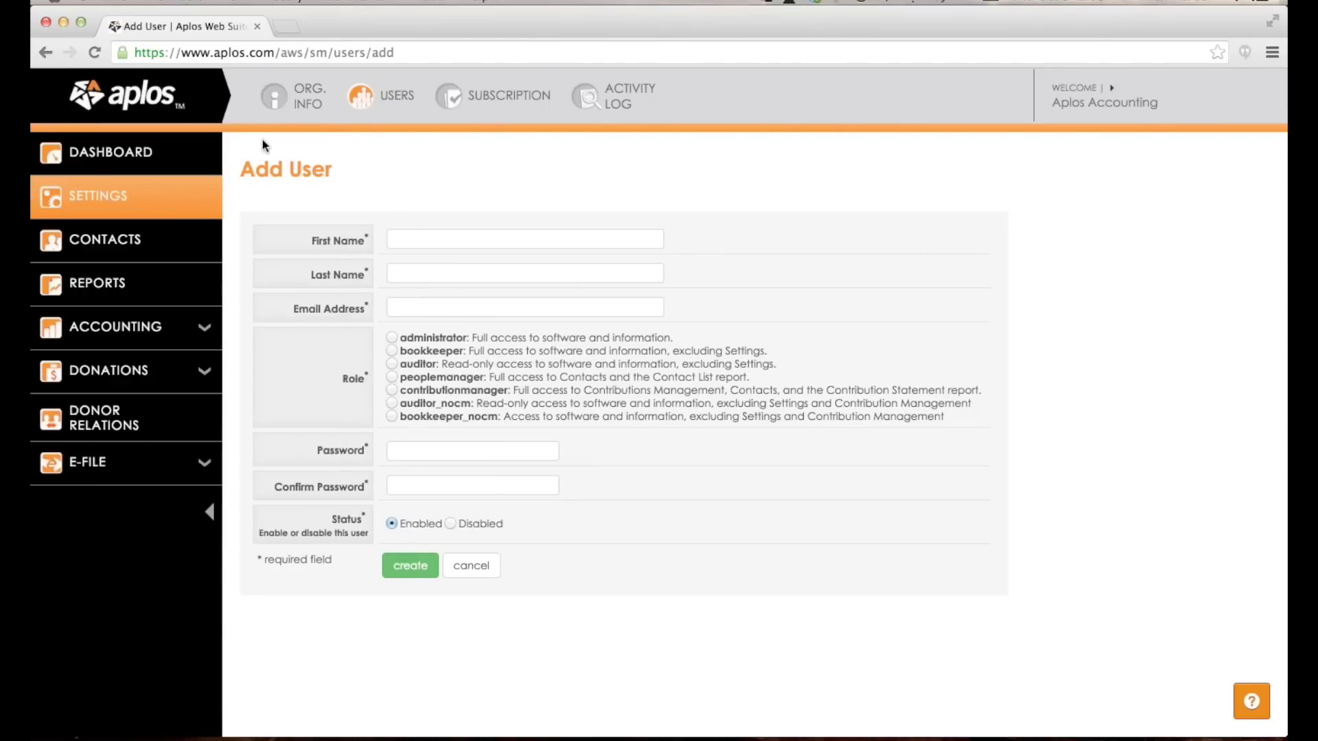
left_click(363, 99)
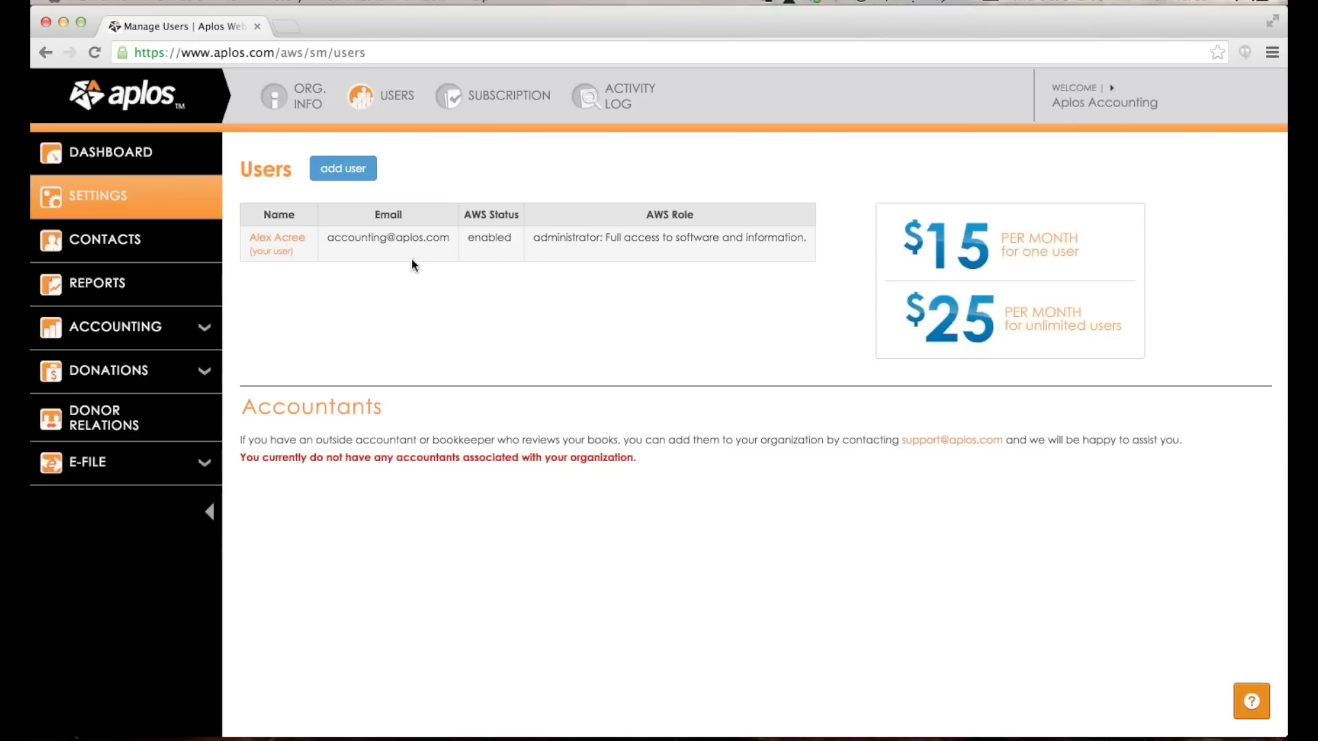
left_click(485, 102)
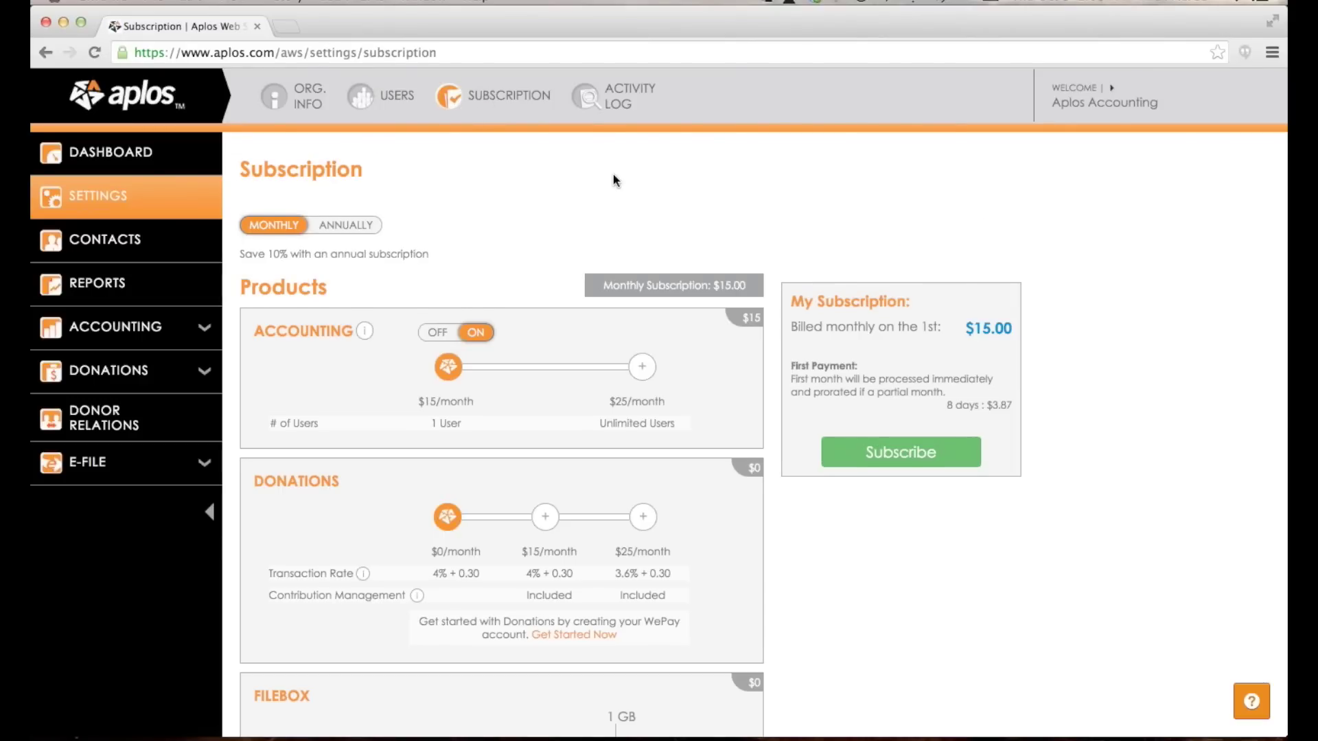
Preview the $15 and $25 Donations tiers, keep the free $0 tier, then go to Contacts.
scroll(614, 178, "down", 2)
scroll(612, 174, "up", 2)
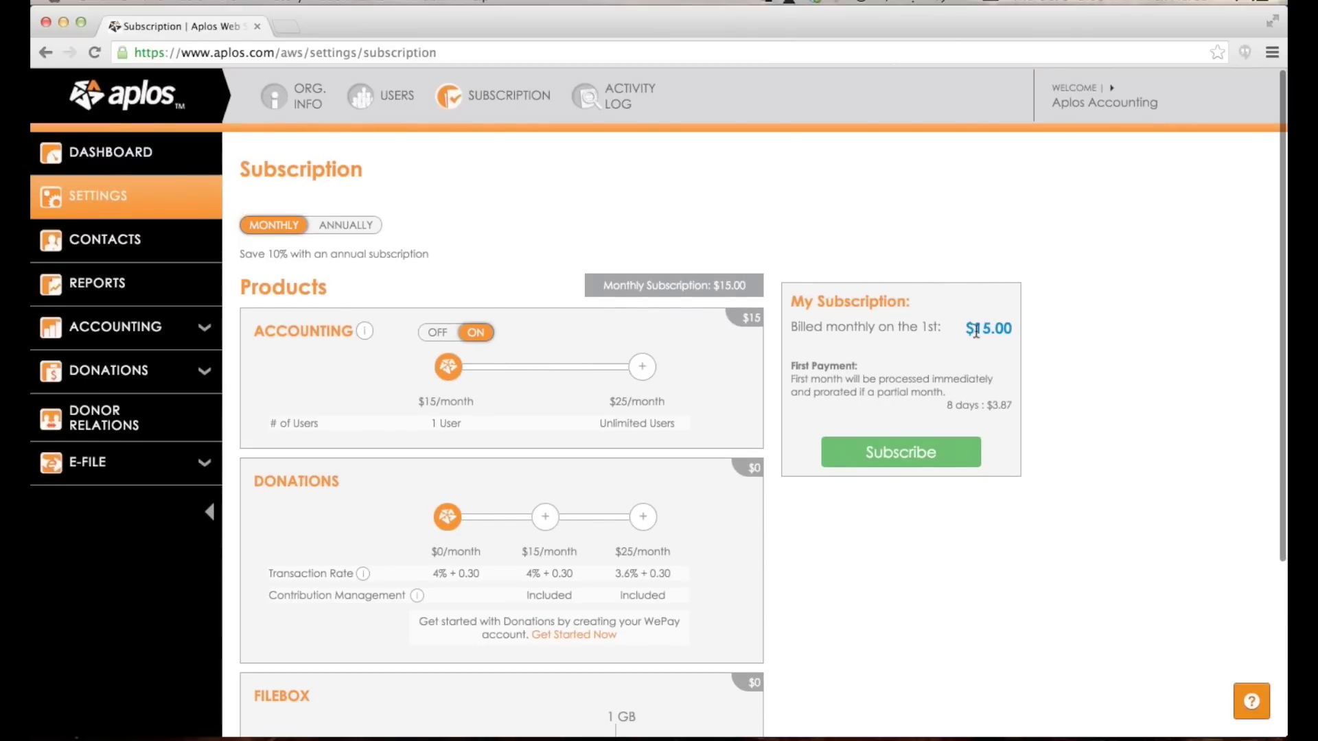
scroll(686, 330, "down", 2)
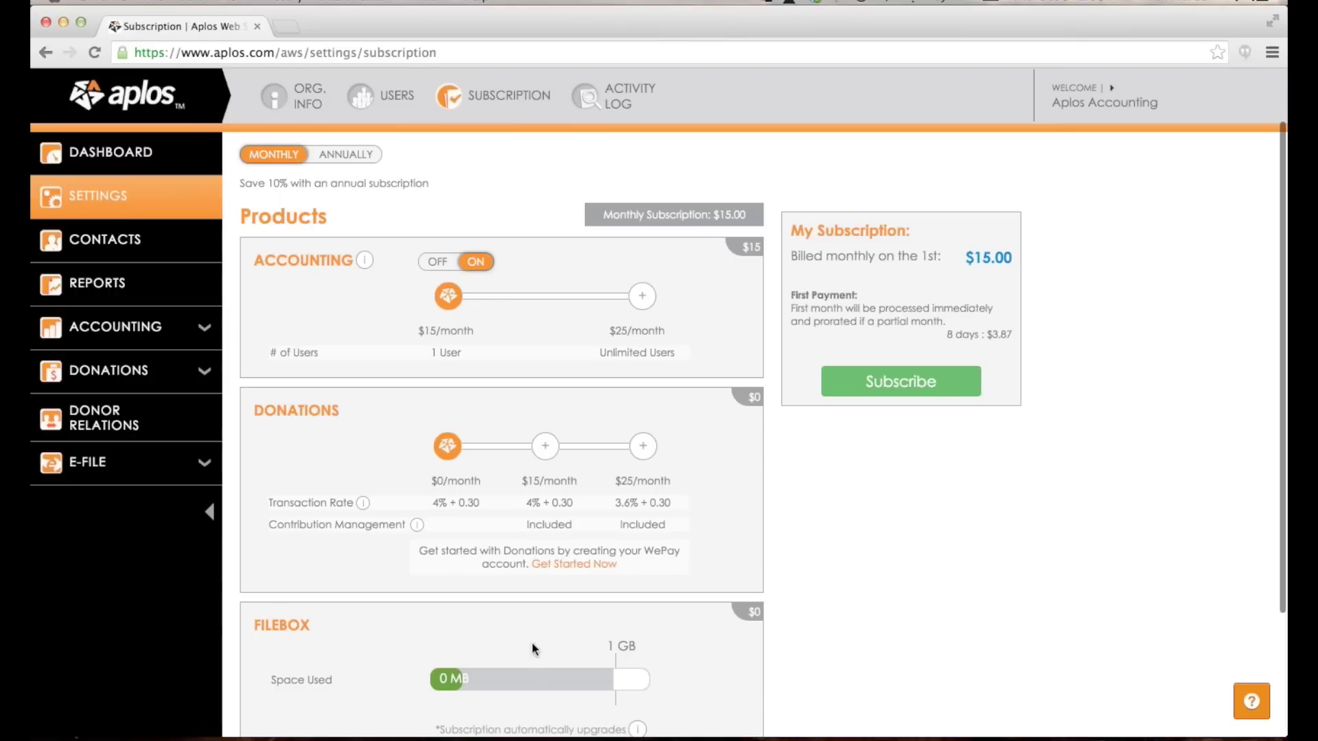
scroll(533, 678, "down", 2)
scroll(532, 678, "up", 2)
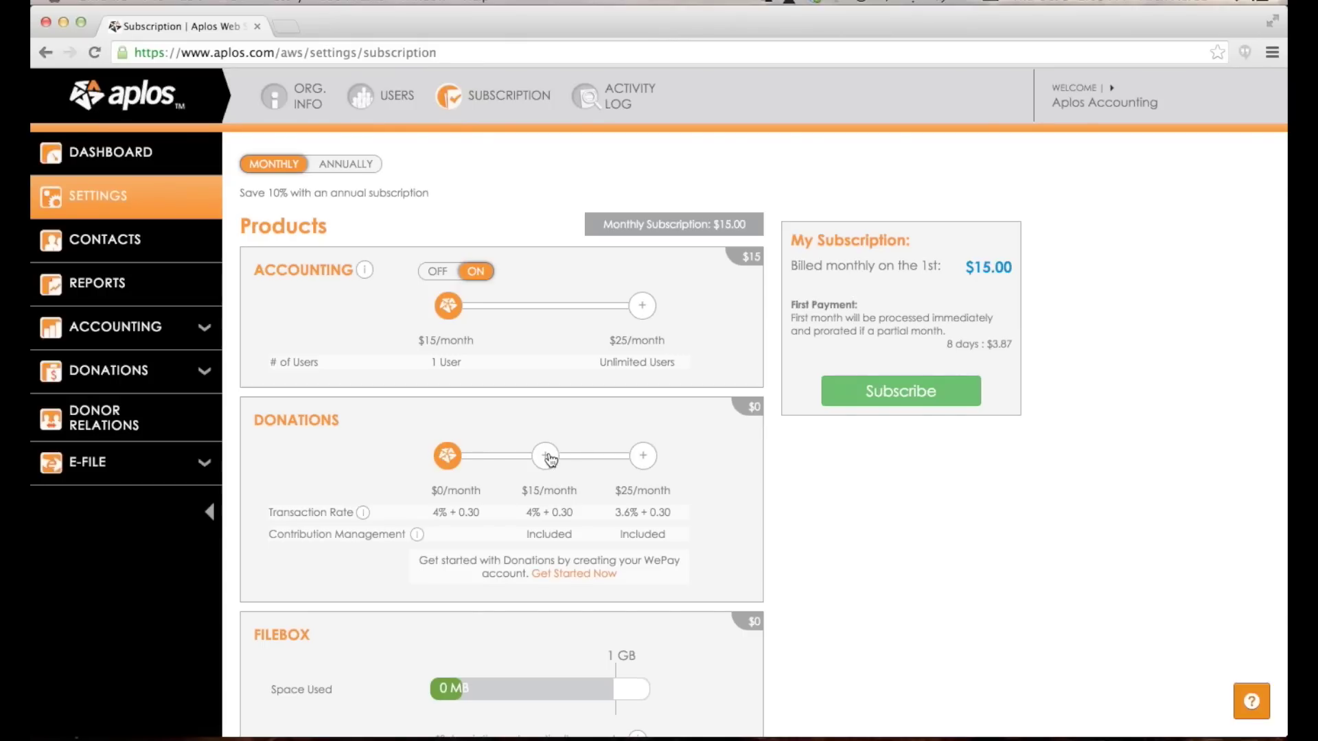
mouse_move(417, 535)
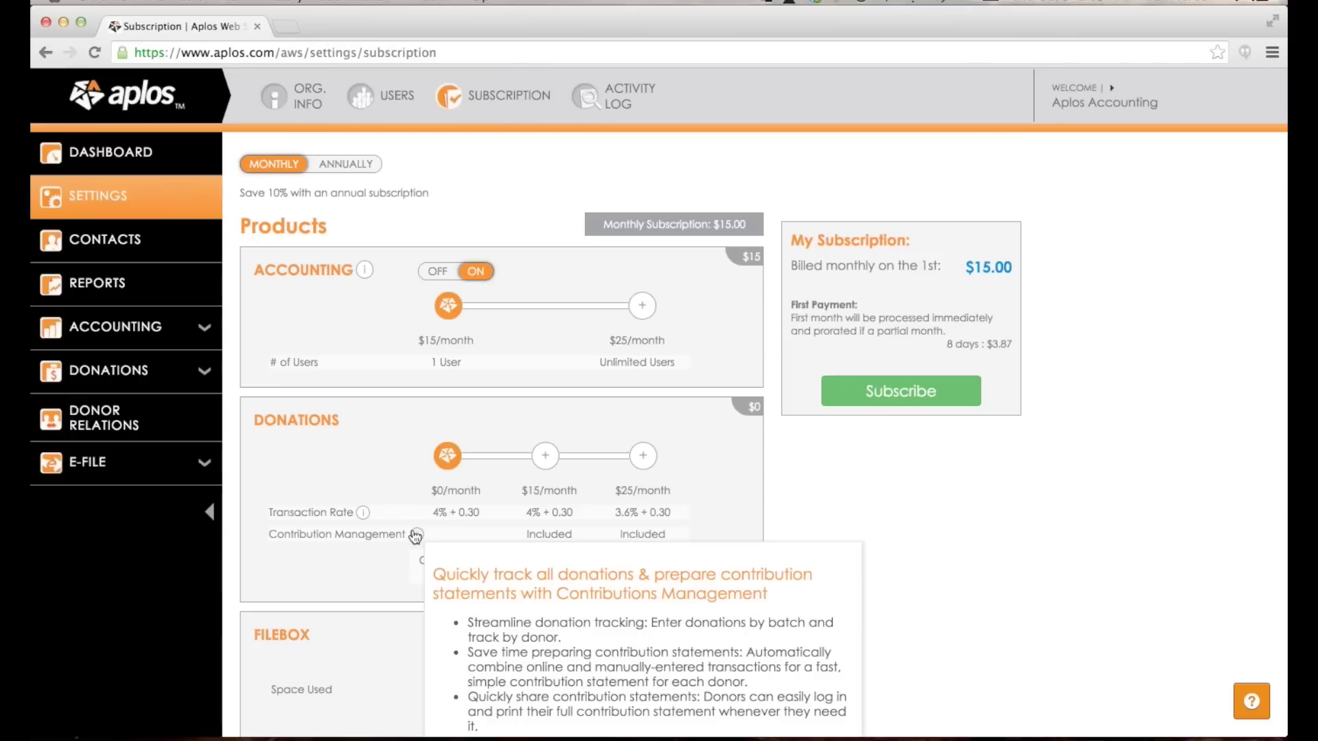
left_click(542, 457)
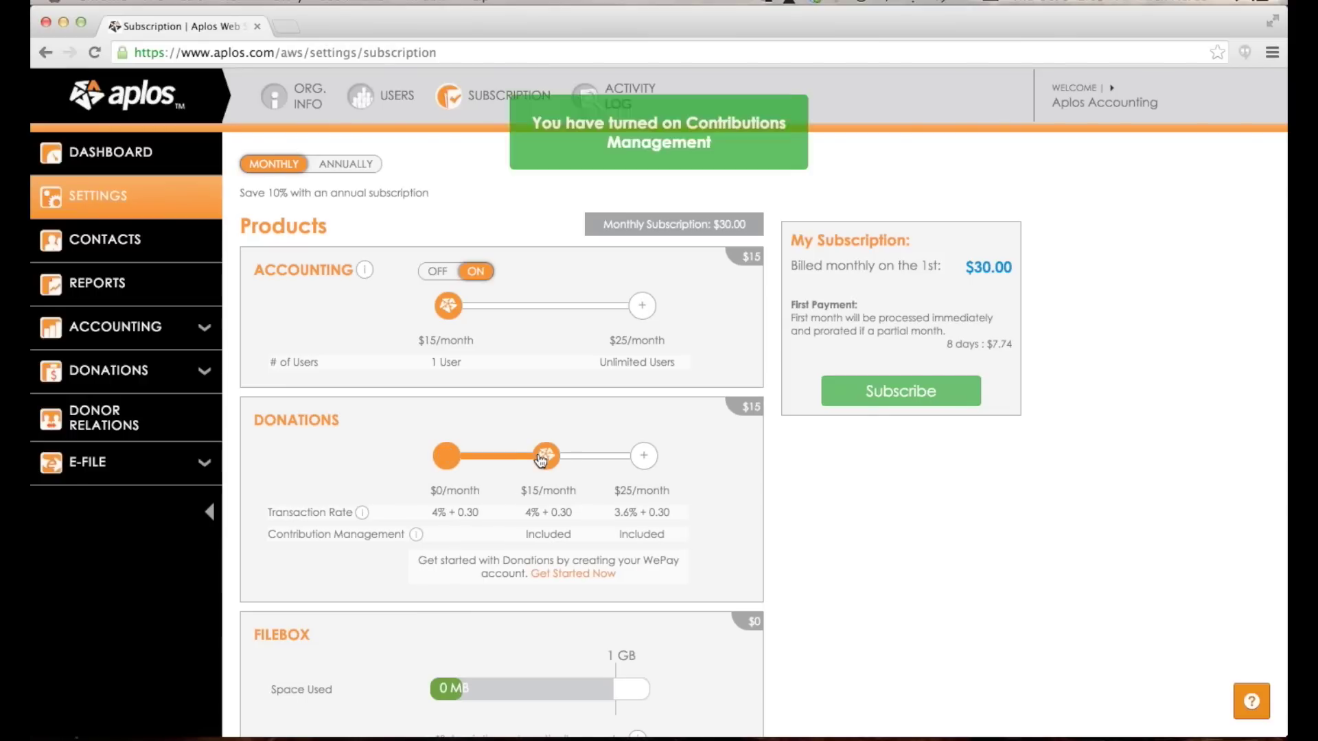
left_click(644, 456)
left_click(545, 456)
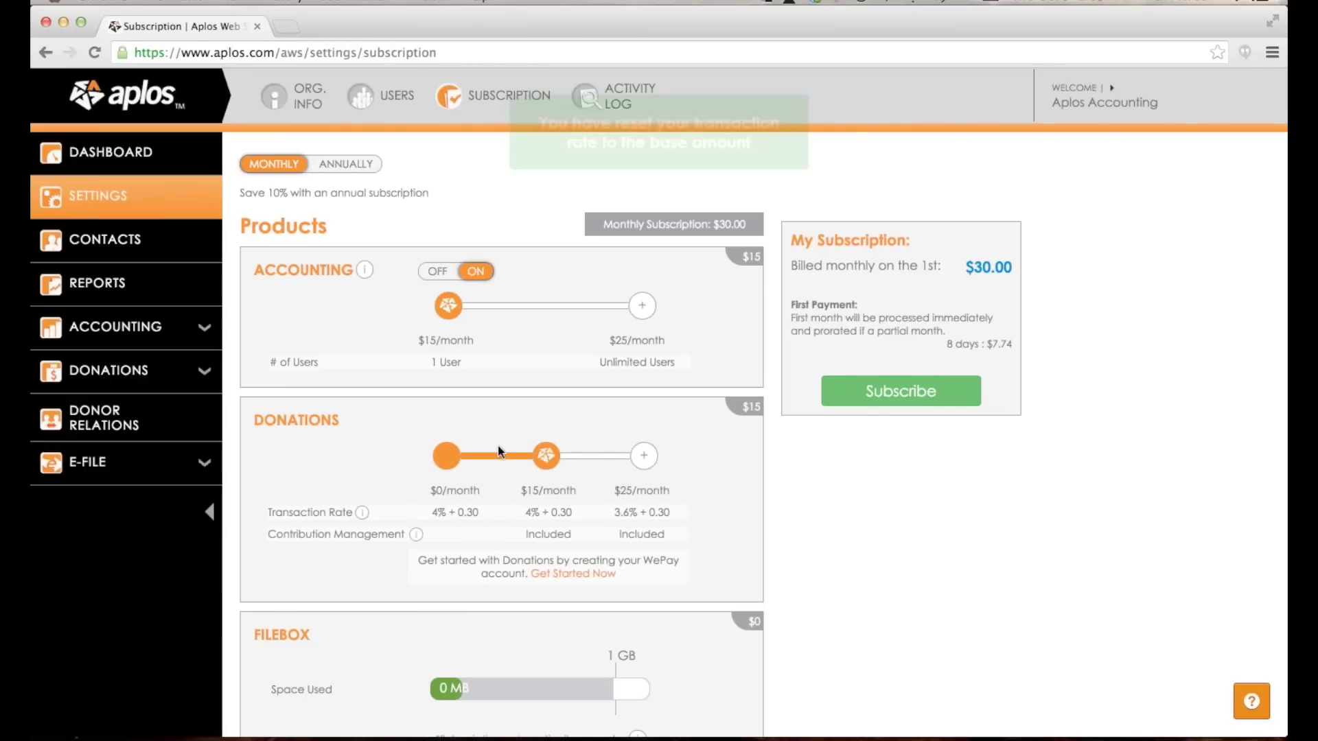
left_click(450, 454)
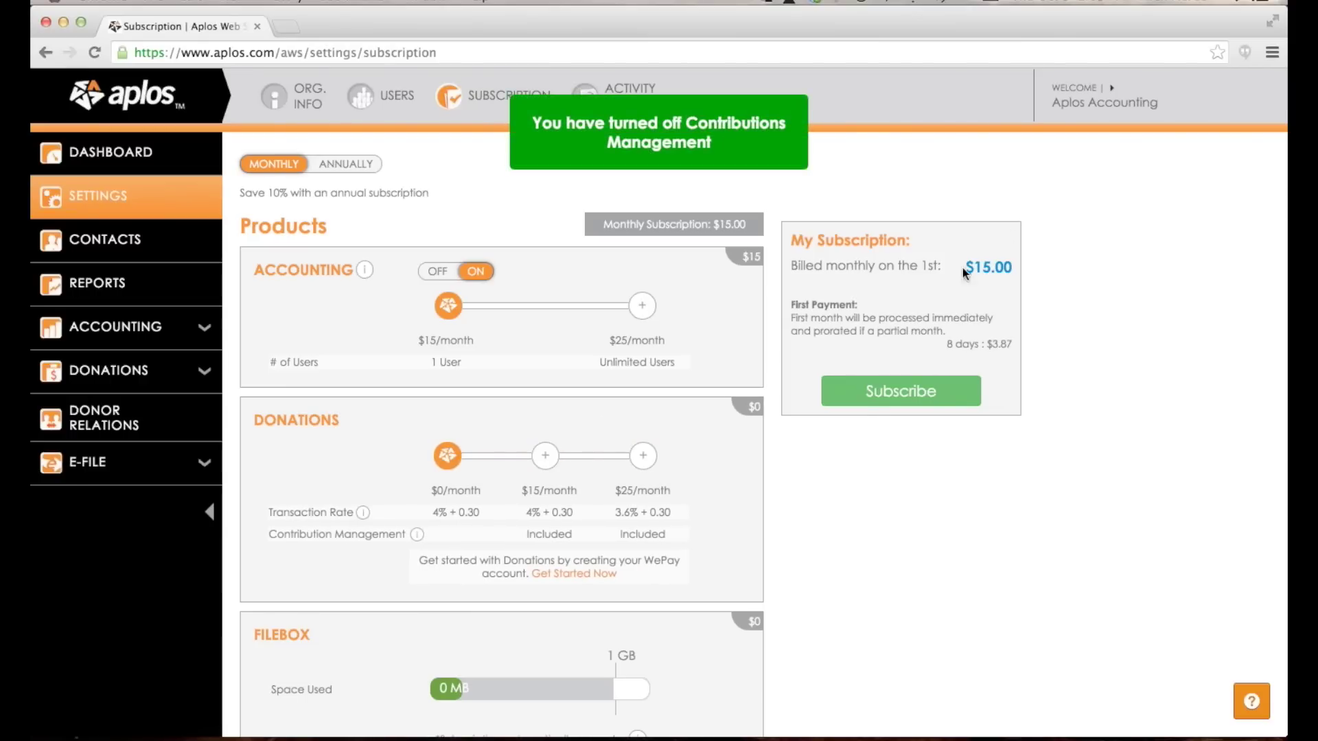
scroll(606, 374, "up", 2)
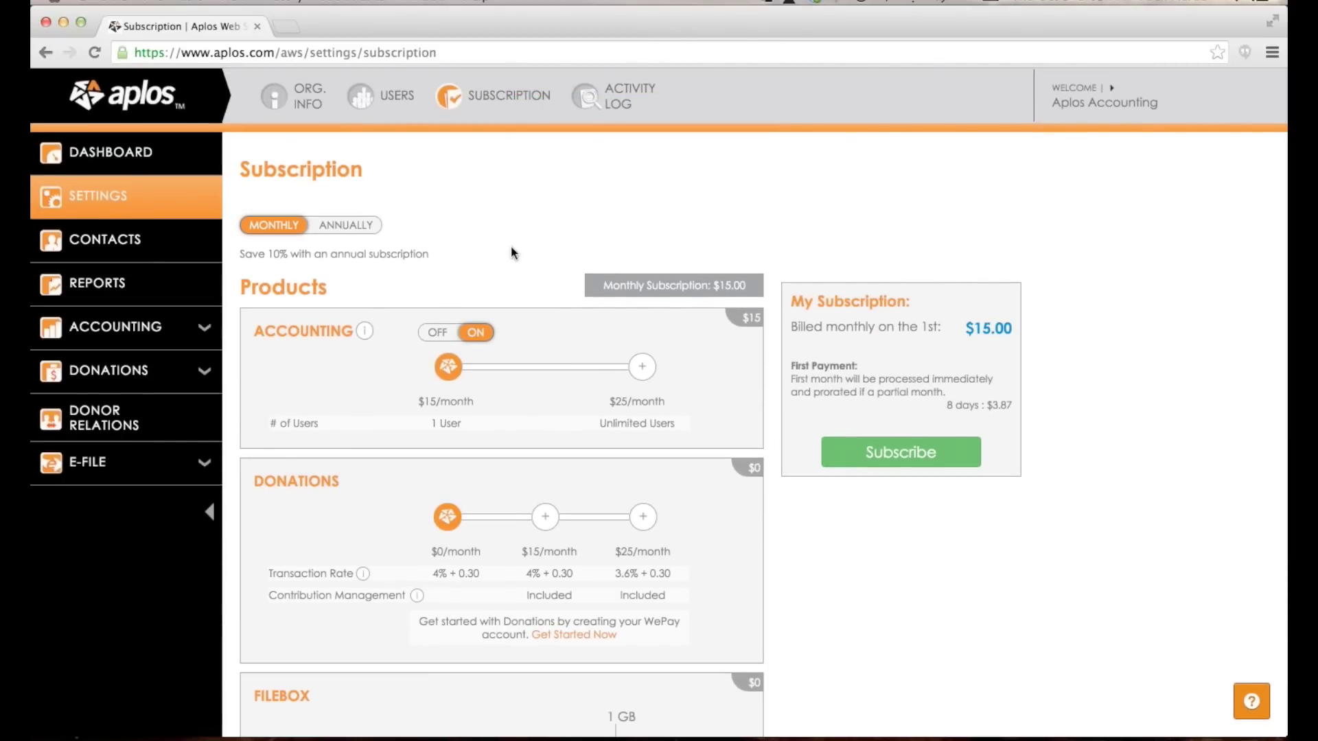
left_click(137, 234)
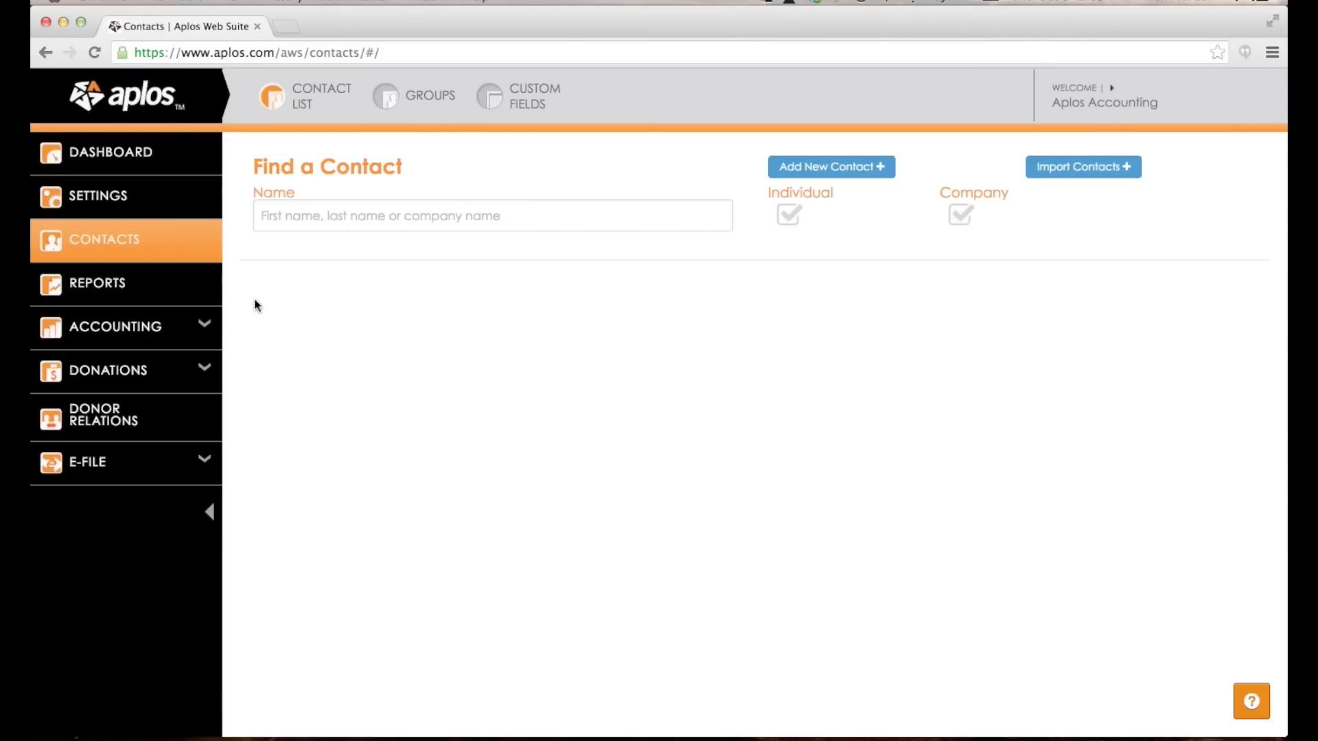
Browse the Reports overview, then go to Accounting > Accounts for Account Maintenance.
left_click(196, 297)
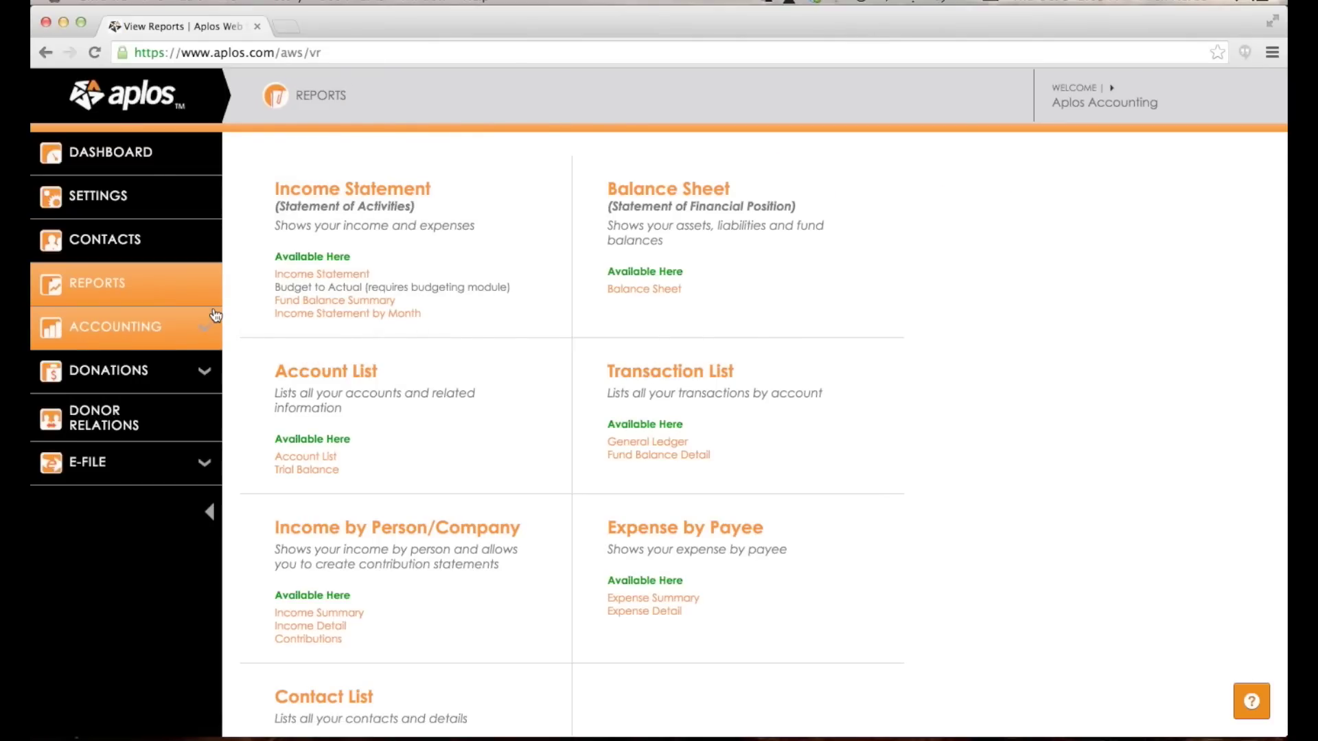
scroll(456, 220, "down", 3)
scroll(455, 220, "up", 3)
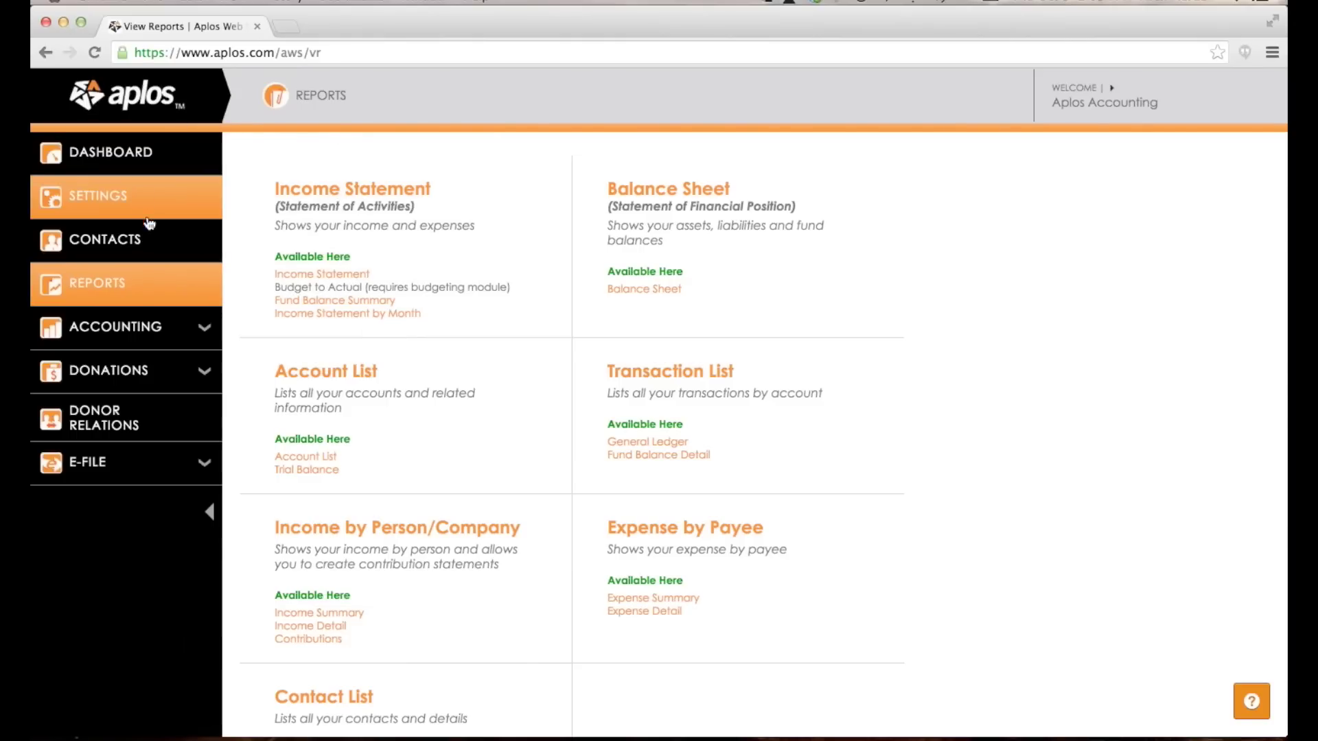
left_click(184, 318)
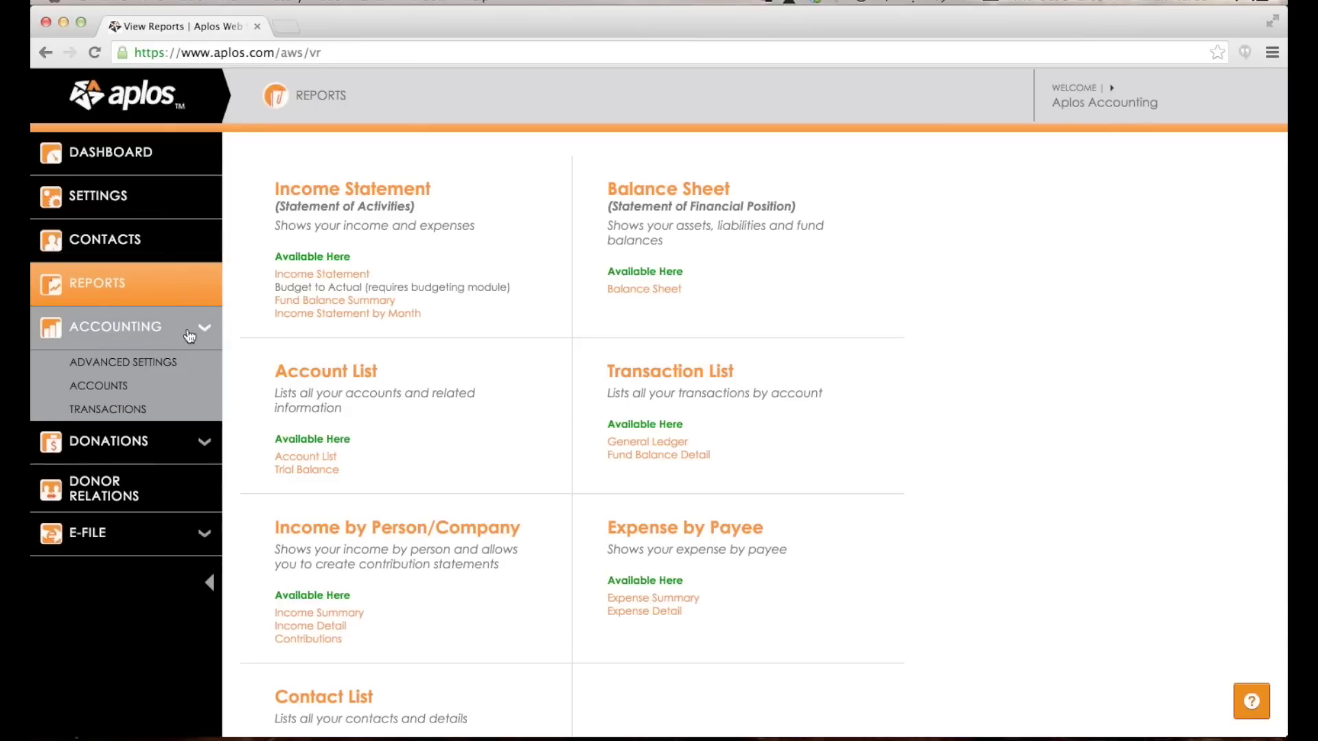
left_click(96, 389)
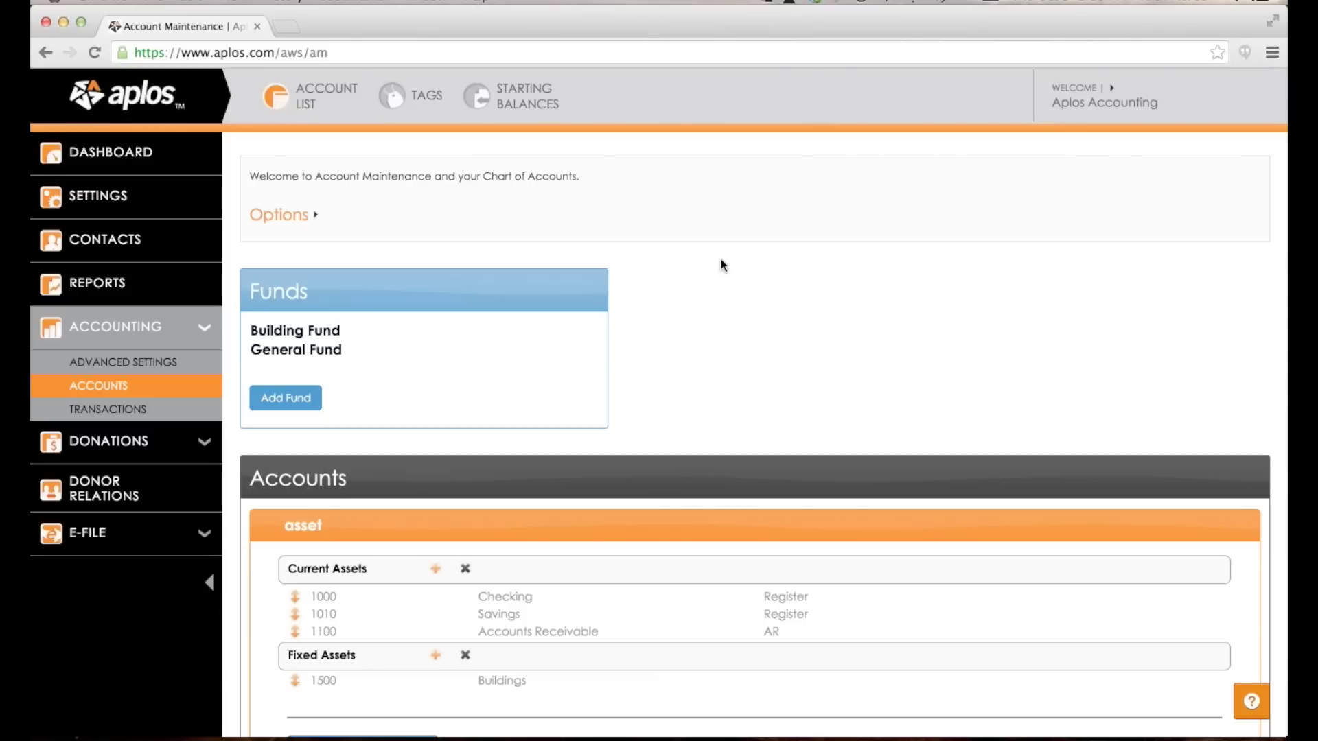
Expand the liability, equity, income and expense groups, then go to the 1000 – Checking register.
scroll(720, 264, "down", 5)
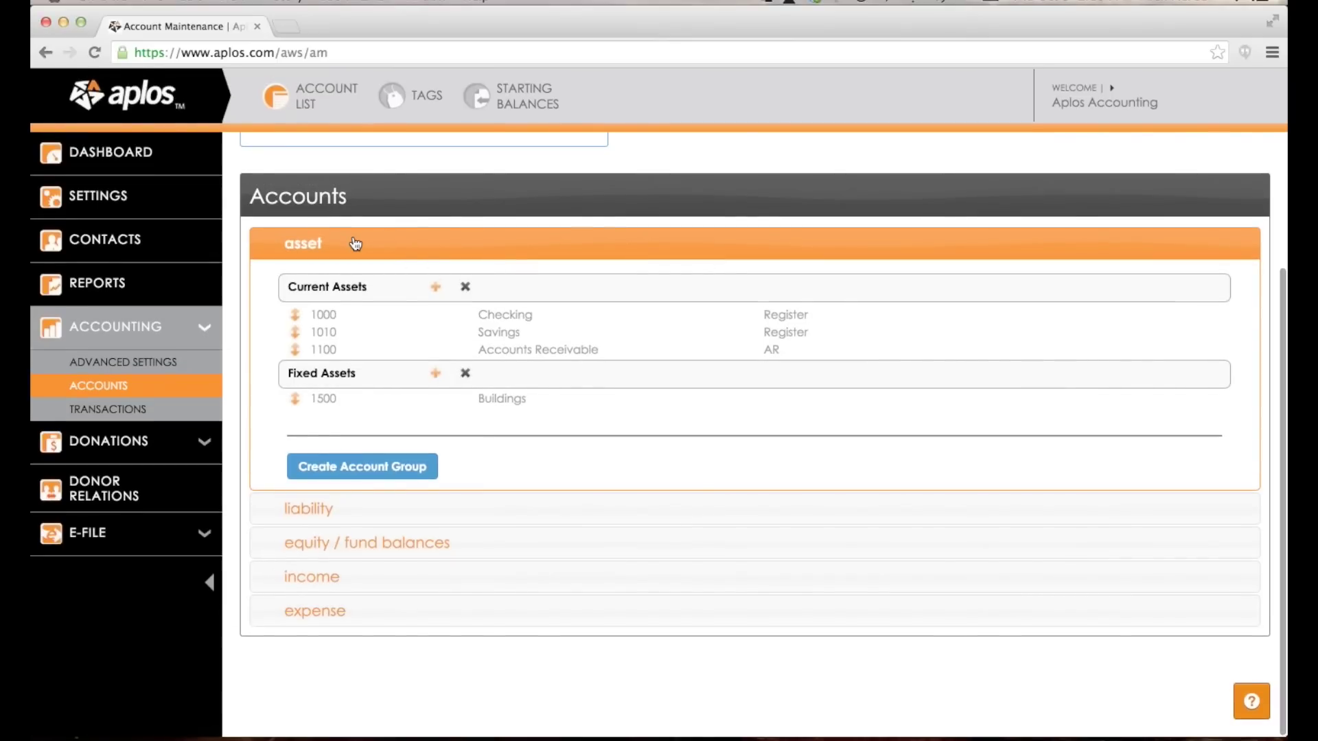
left_click(368, 516)
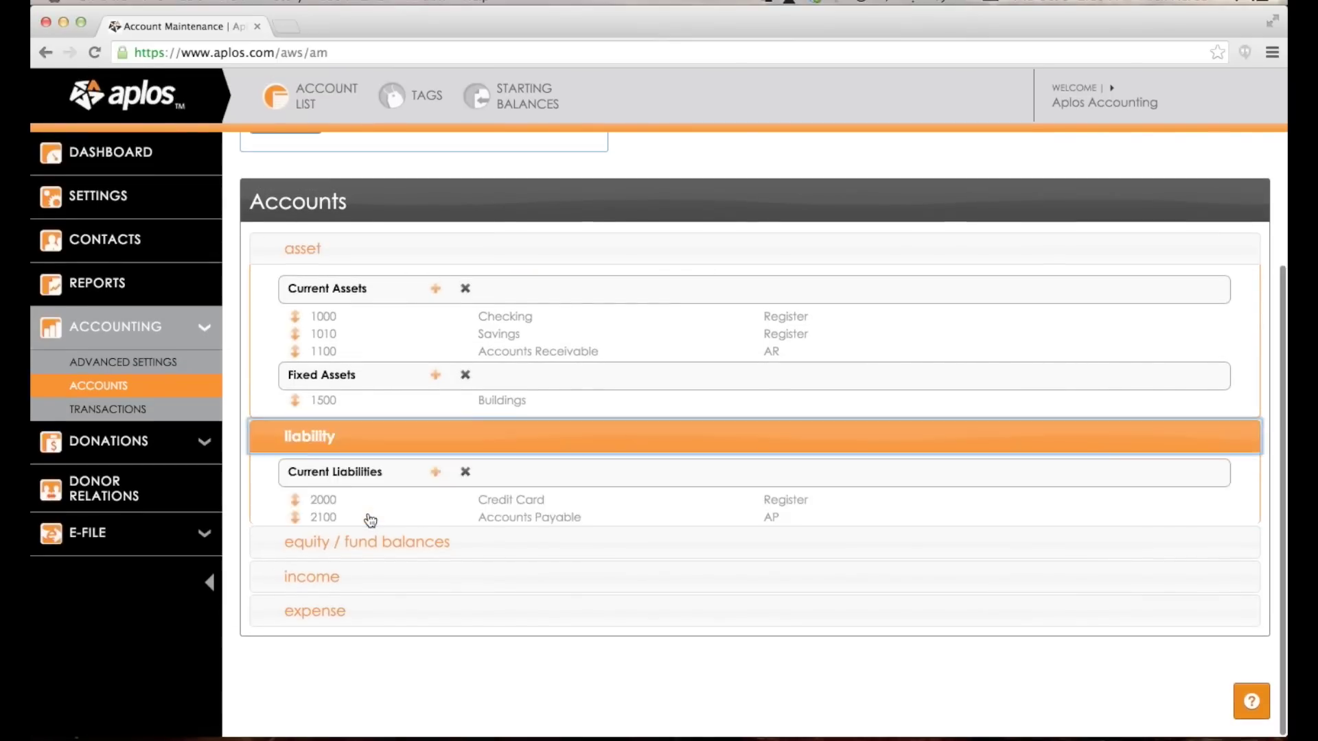
left_click(345, 553)
scroll(321, 328, "up", 2)
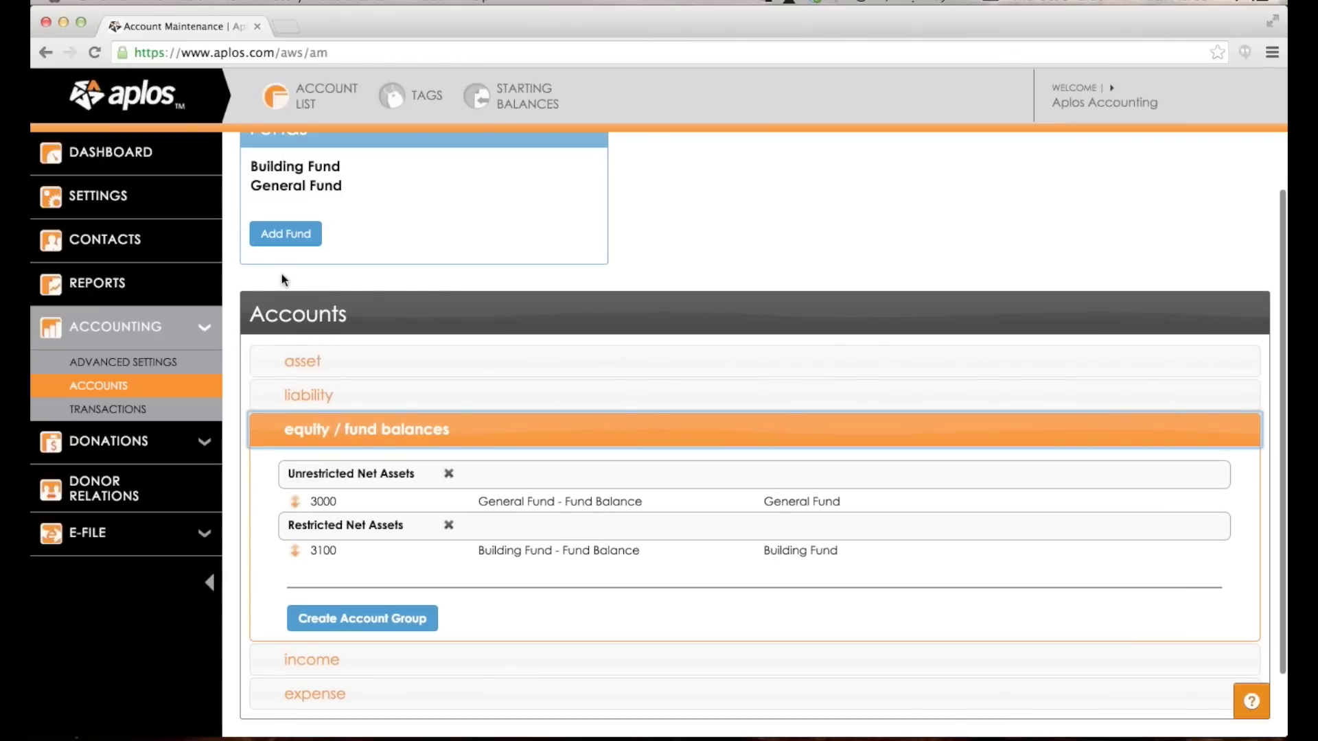
left_click(284, 235)
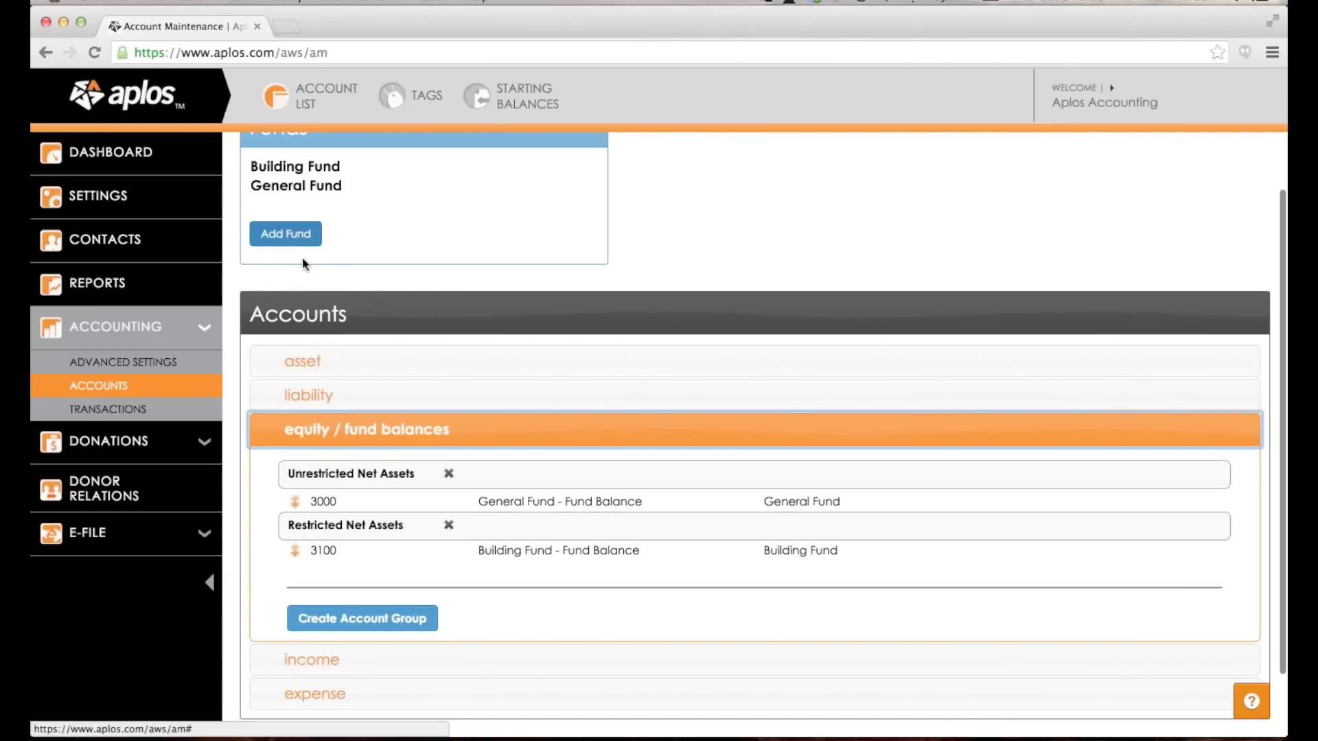
scroll(353, 466, "down", 2)
left_click(334, 576)
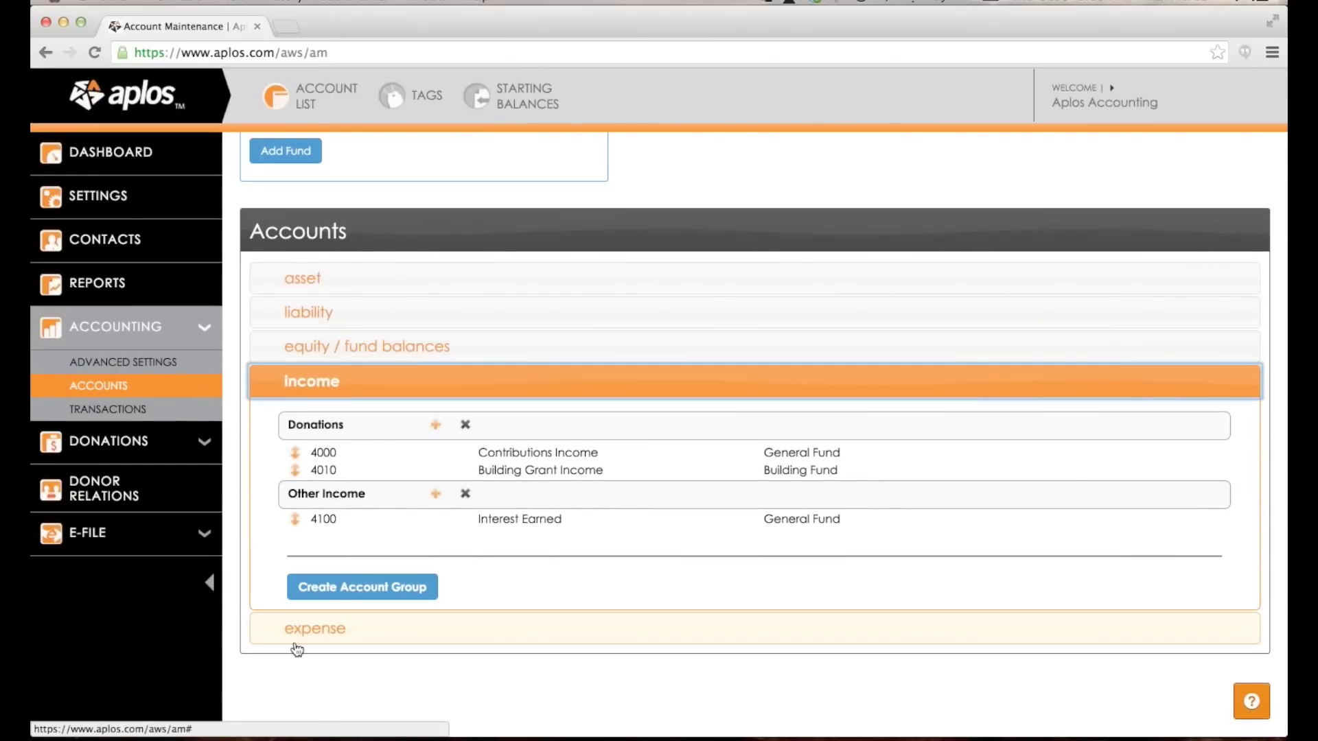
left_click(295, 642)
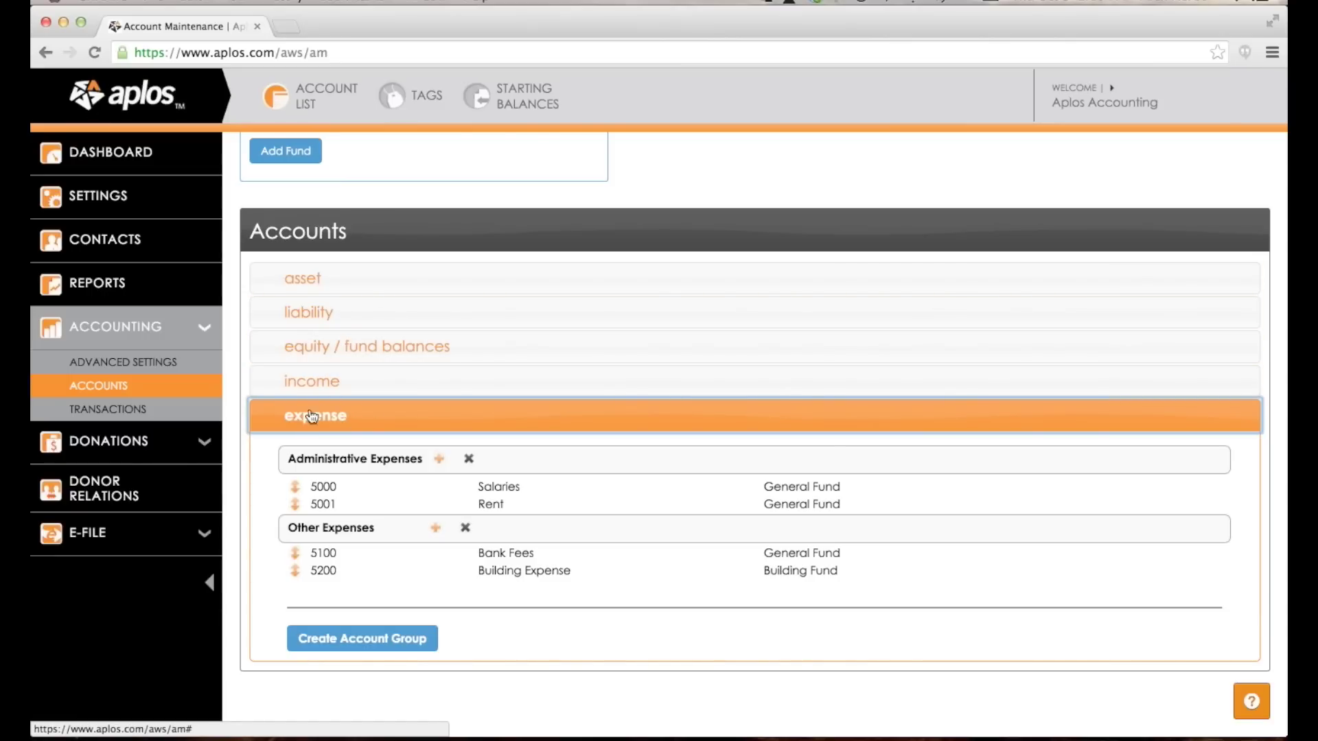
left_click(340, 382)
scroll(341, 383, "up", 3)
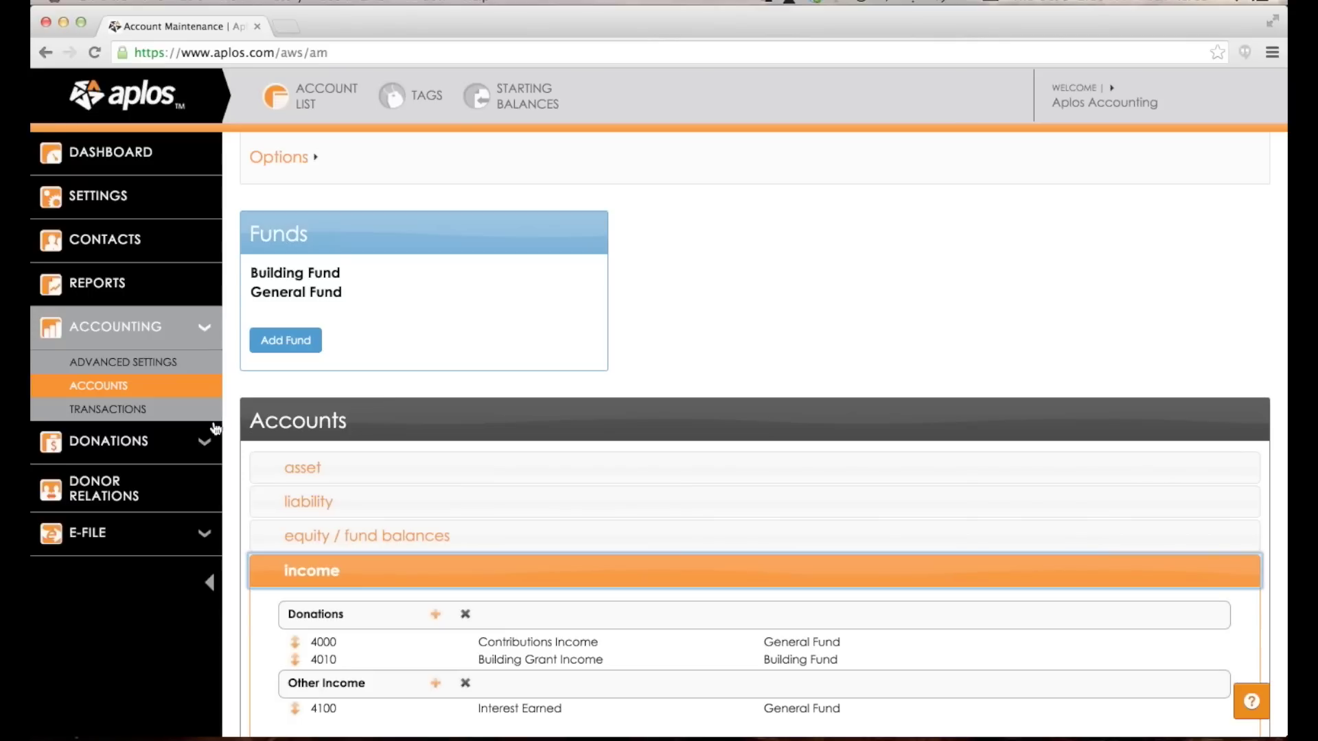
left_click(128, 410)
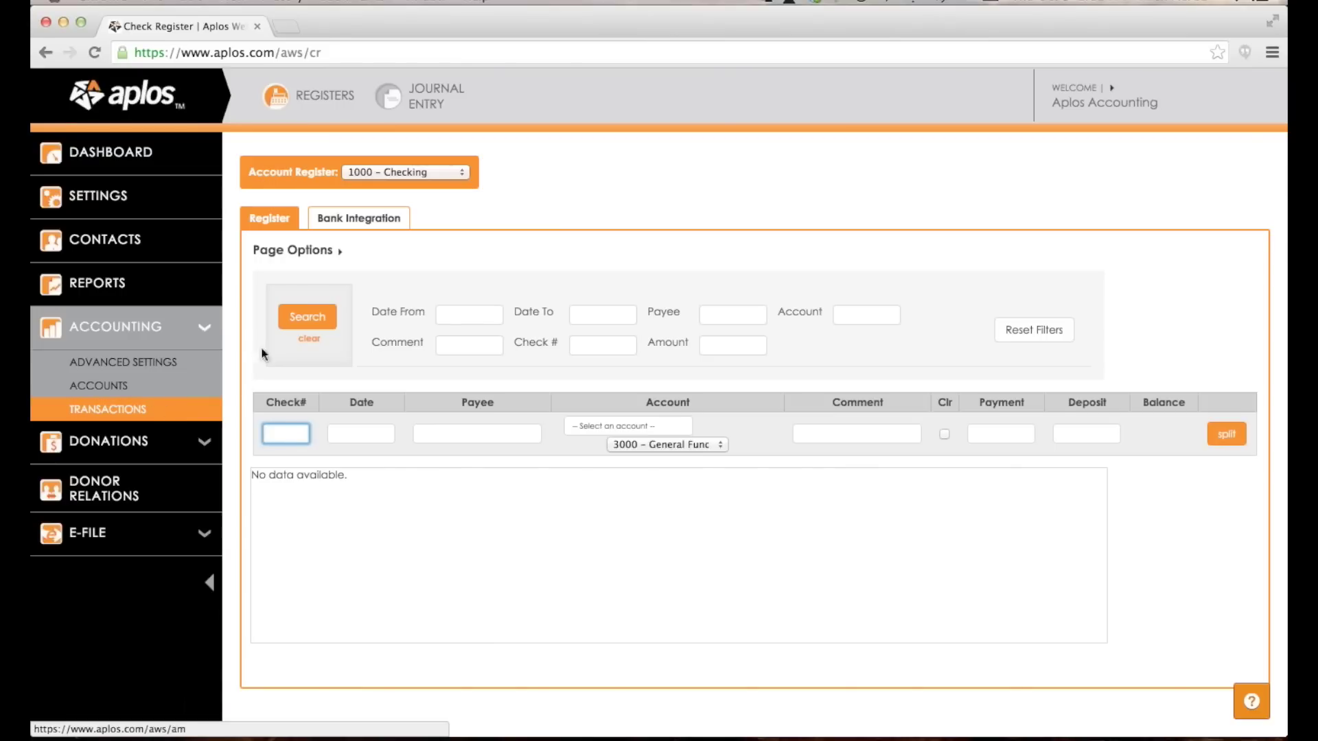
Show the View Reports page listing Income Statement, Balance Sheet and Transaction List reports.
left_click(131, 295)
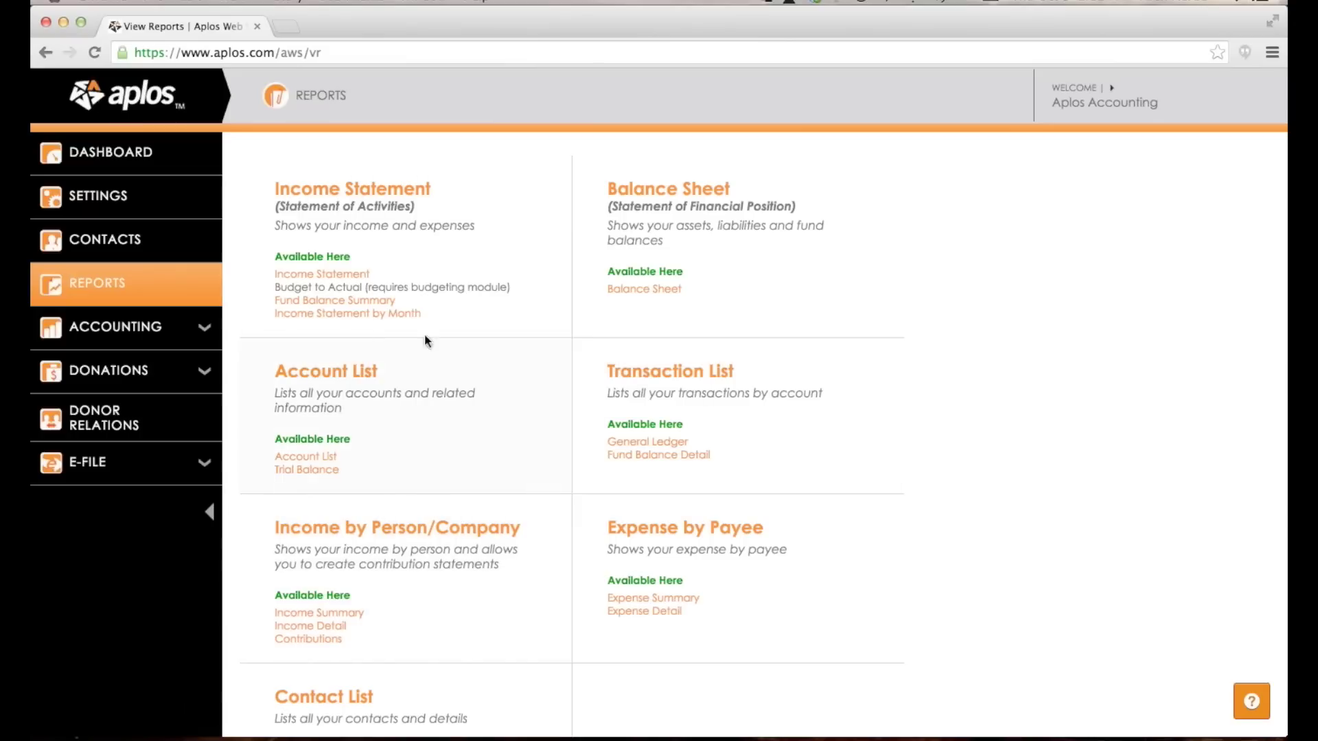
Return to Account Maintenance and expand the assets to show Current Assets and Fixed Assets.
left_click(172, 322)
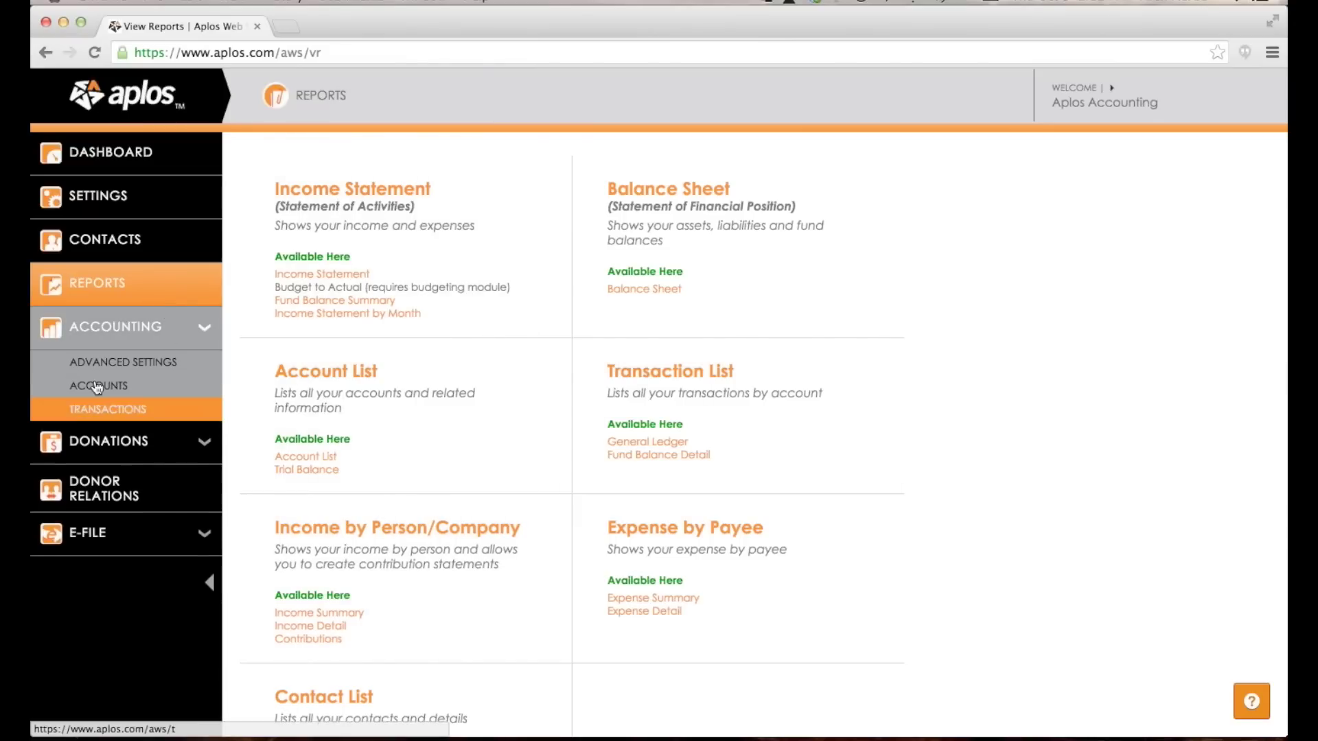
left_click(100, 385)
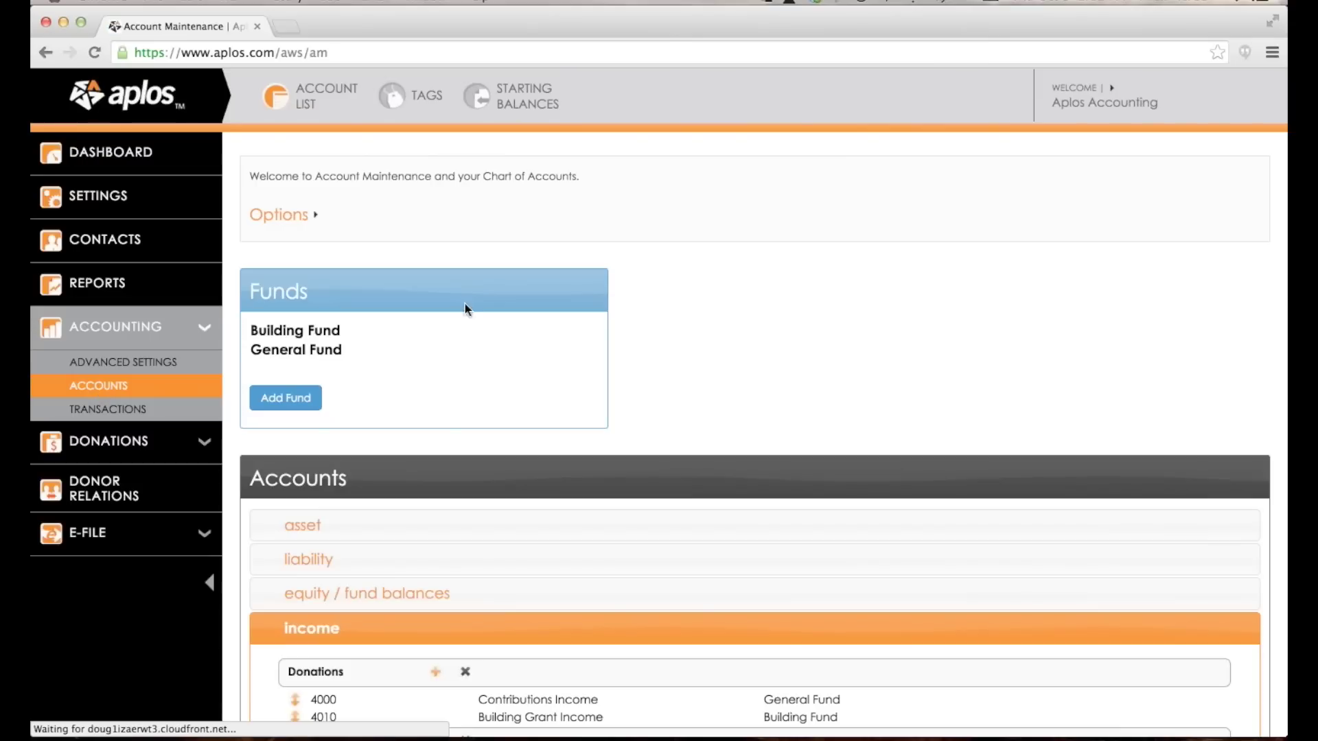
scroll(566, 275, "down", 5)
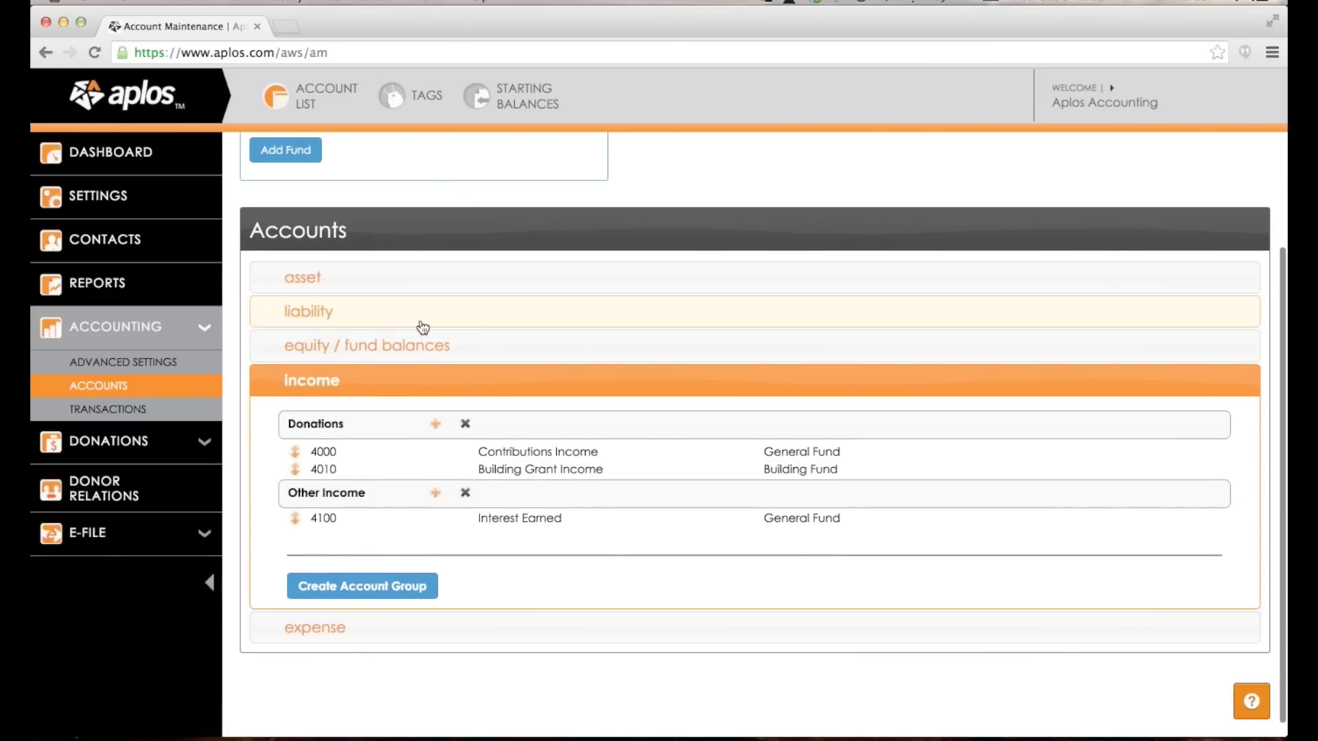
left_click(360, 281)
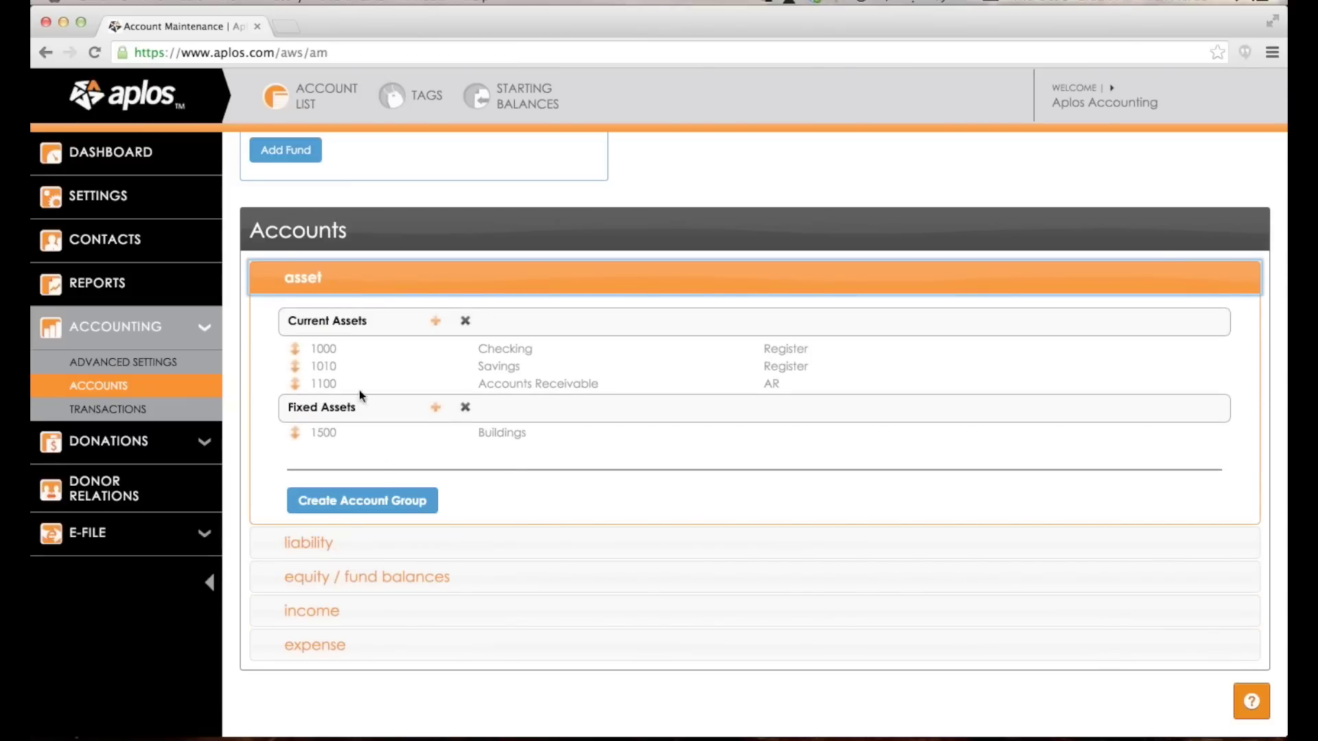
scroll(291, 287, "down", 1)
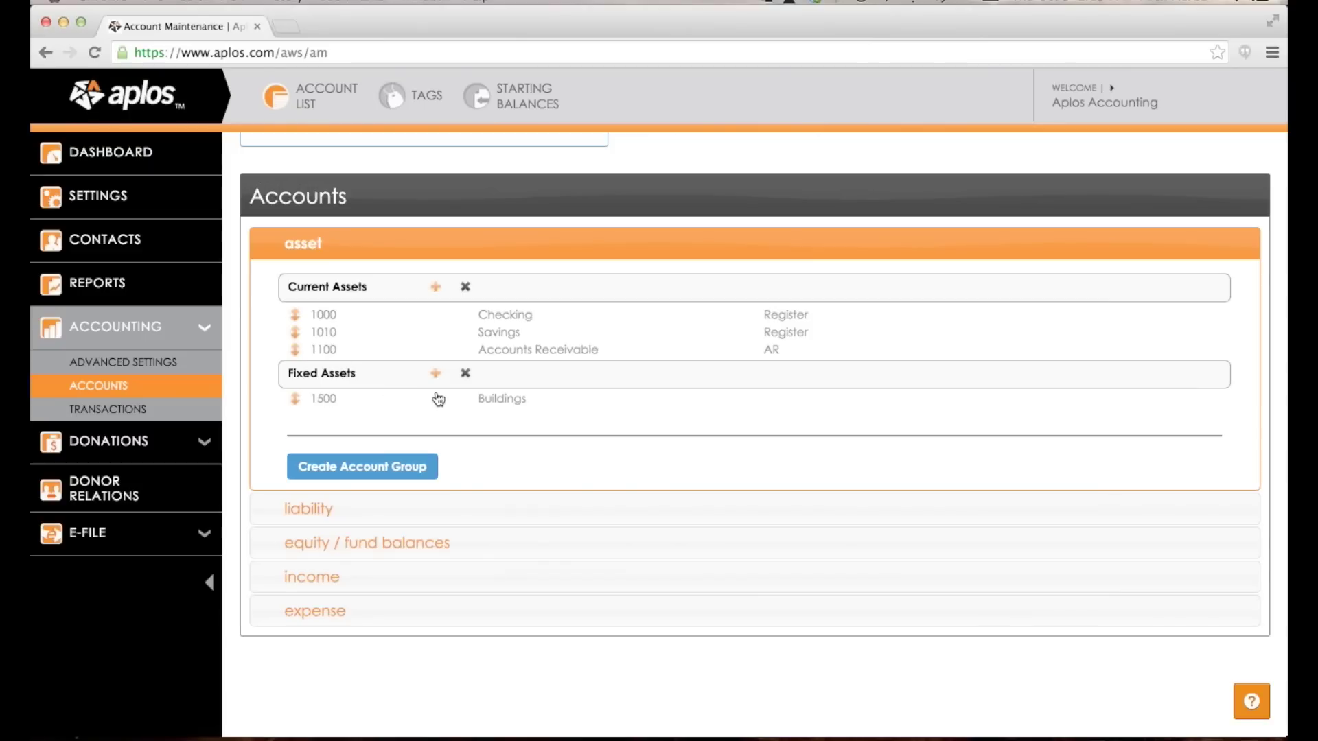
Delete the 1500 Buildings account, confirming with Delete this Account.
left_click(525, 404)
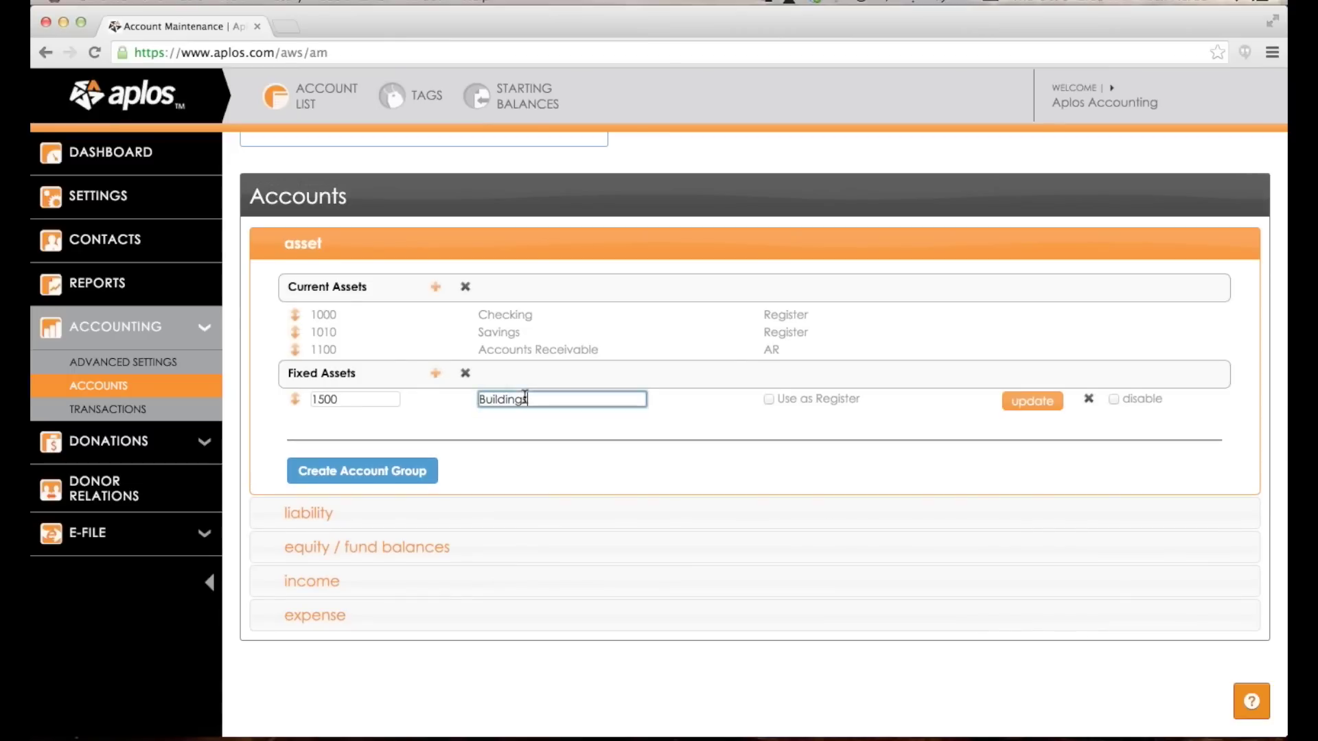
left_click(1087, 399)
left_click(697, 454)
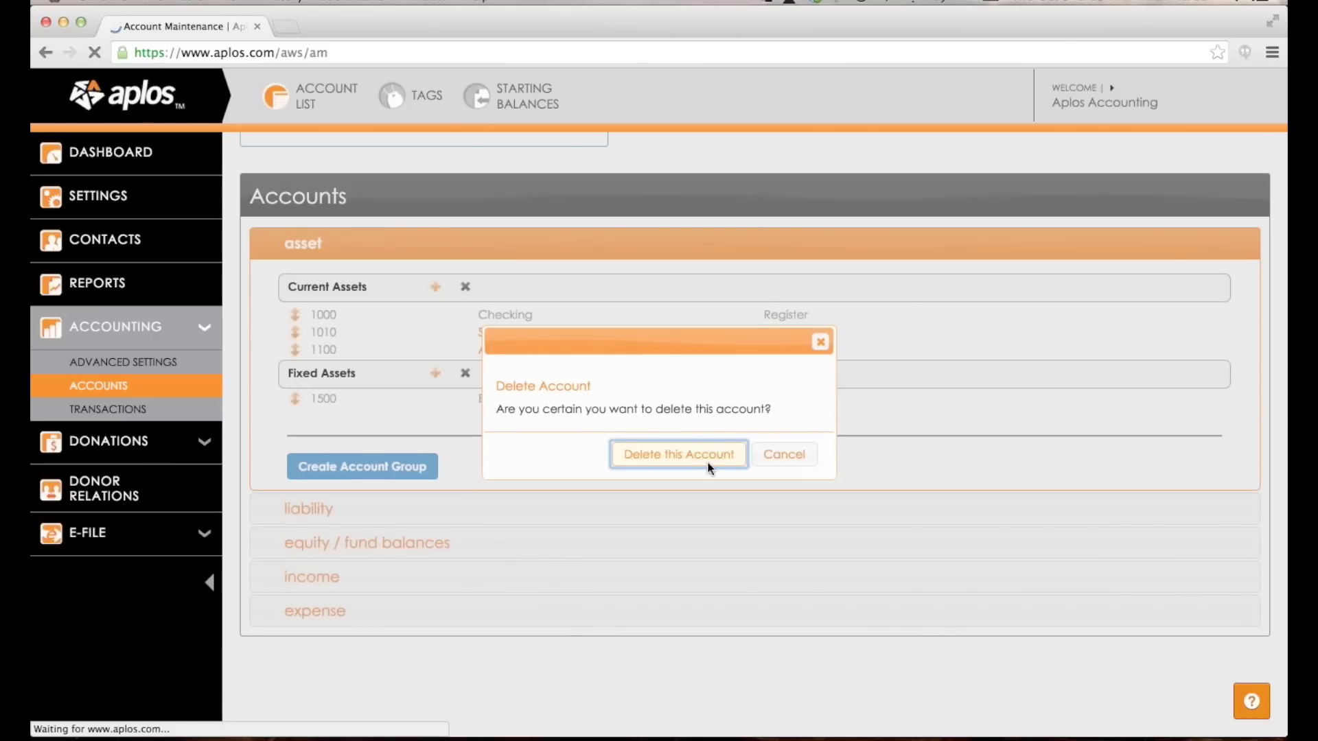
scroll(710, 468, "down", 2)
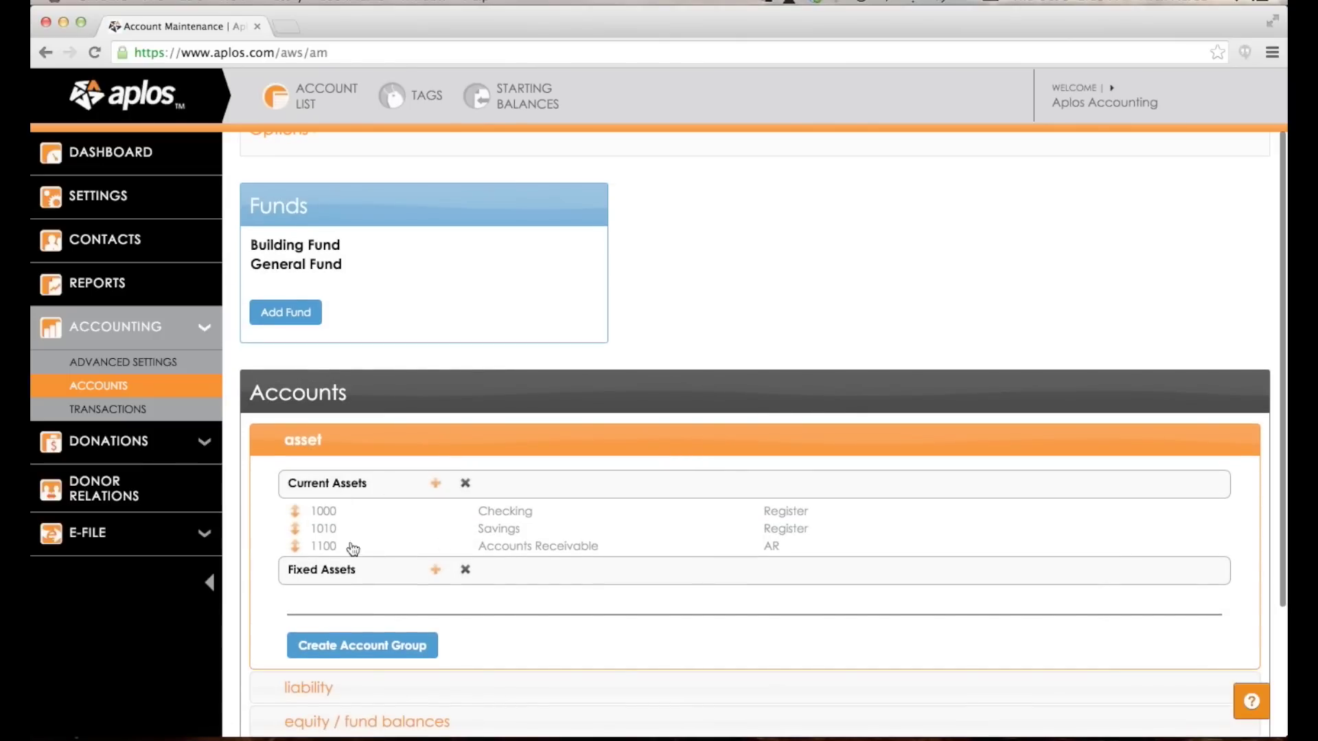
scroll(336, 547, "down", 2)
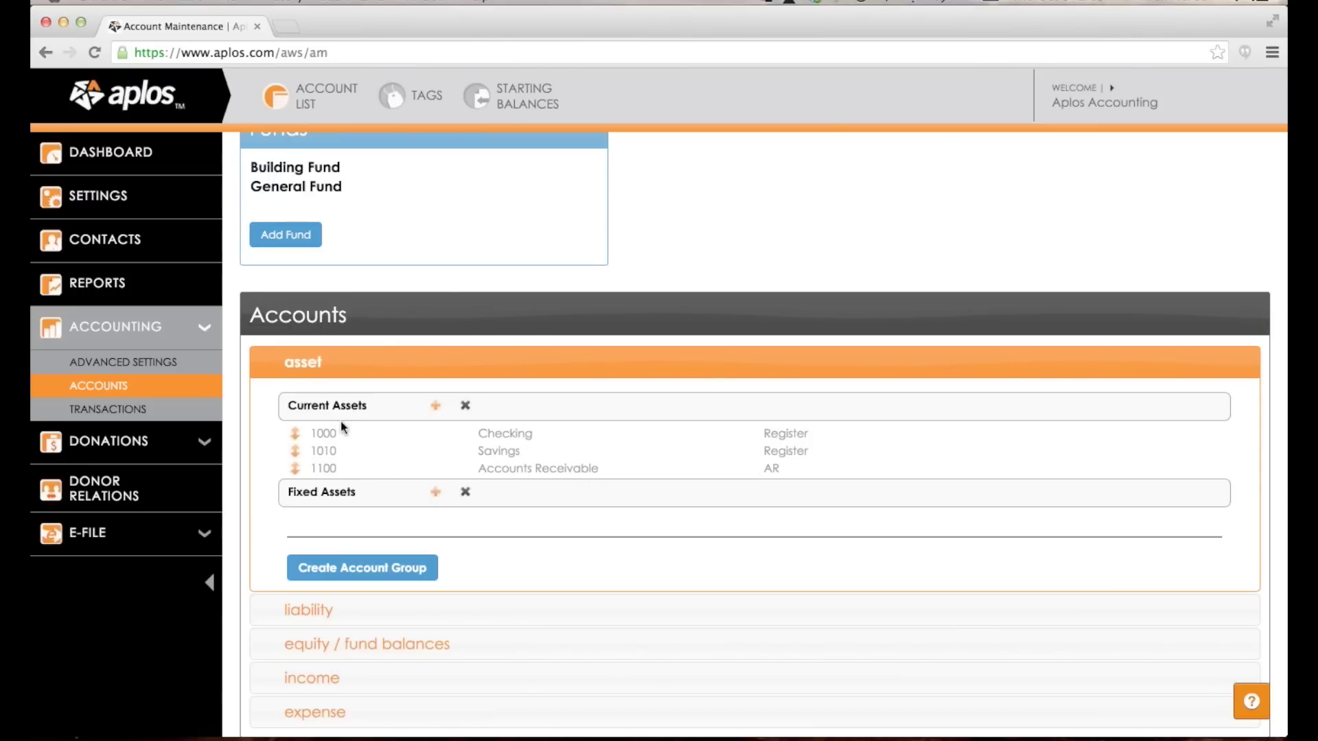
Delete the empty Fixed Assets group, leaving Current Assets with 1000, 1010 and 1100.
scroll(460, 404, "down", 3)
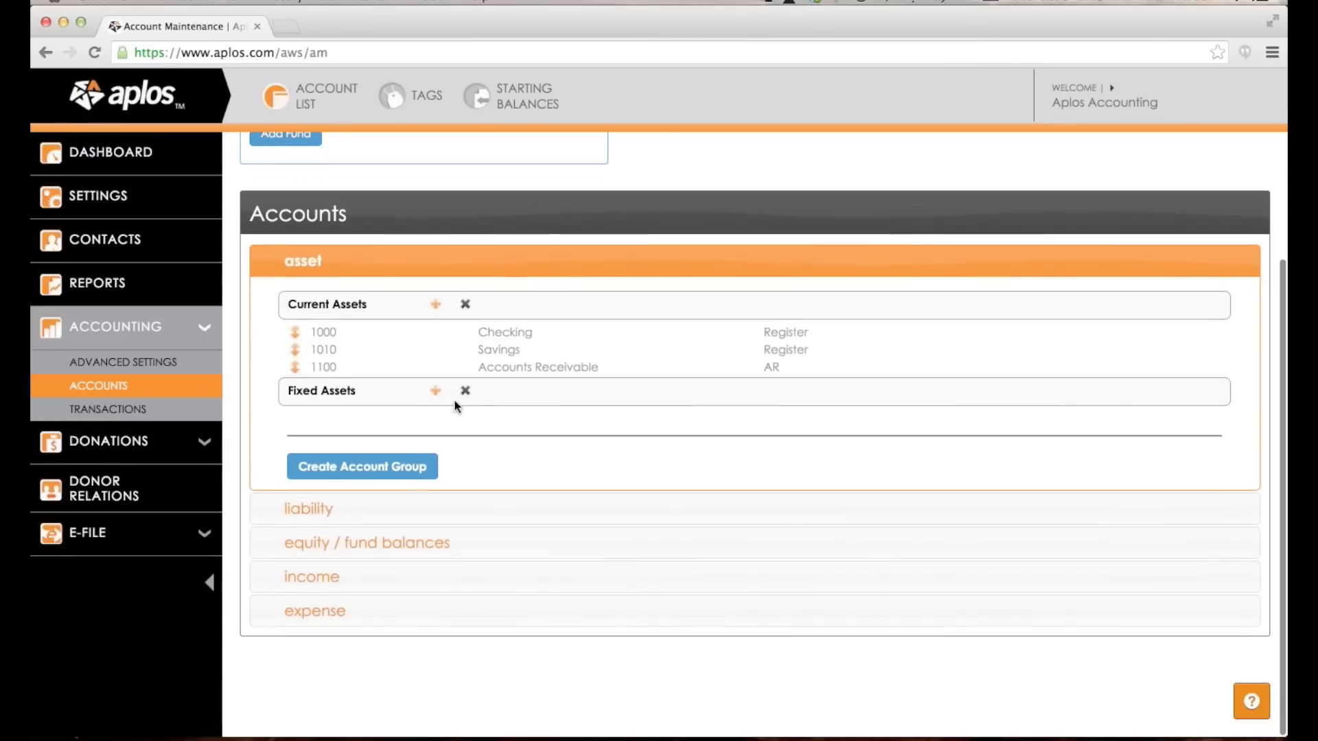
left_click(297, 585)
left_click(301, 611)
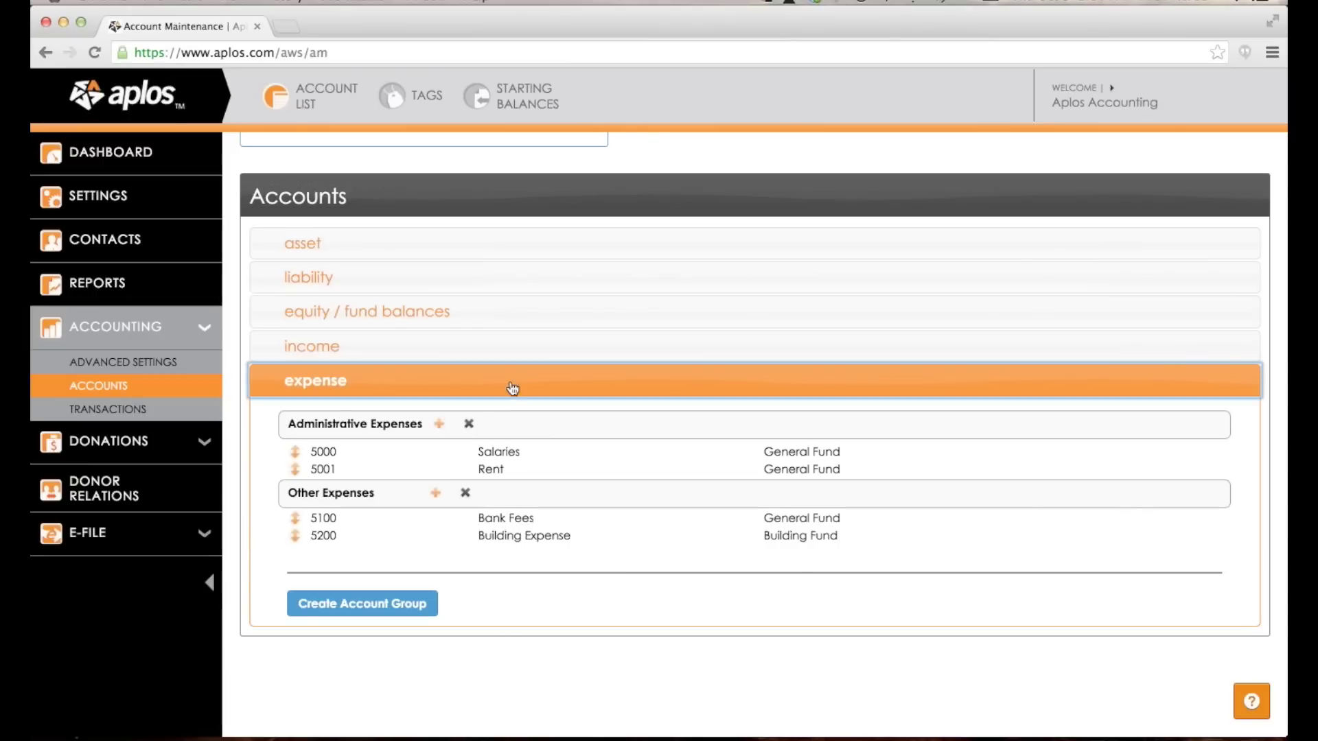
left_click(422, 252)
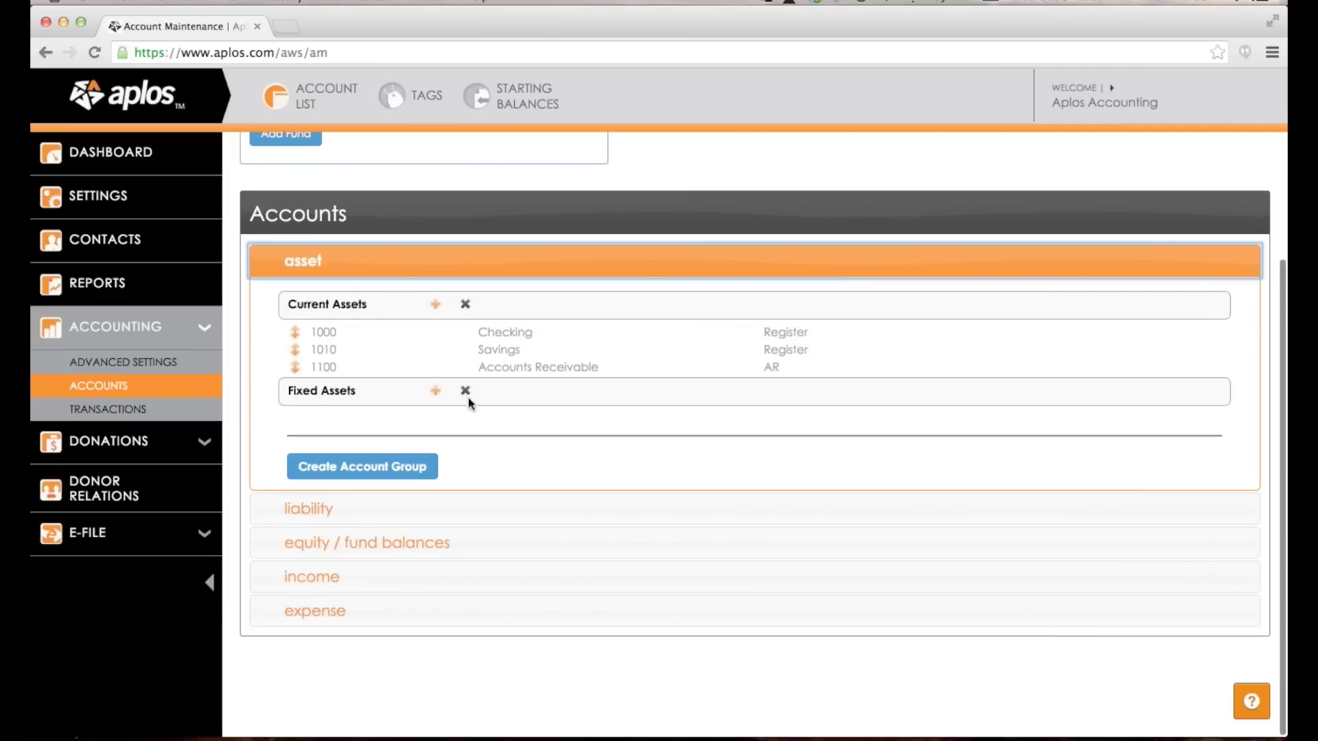
left_click(465, 391)
left_click(698, 483)
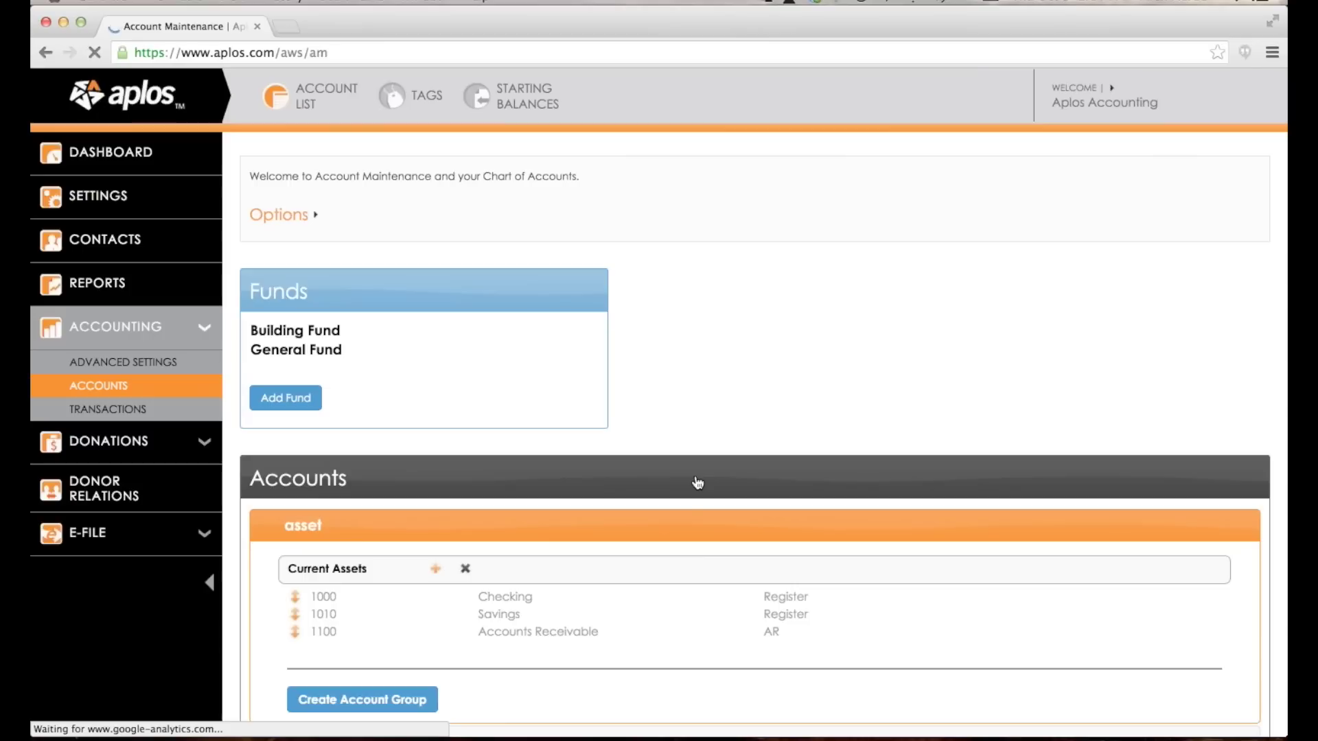
scroll(550, 489, "down", 2)
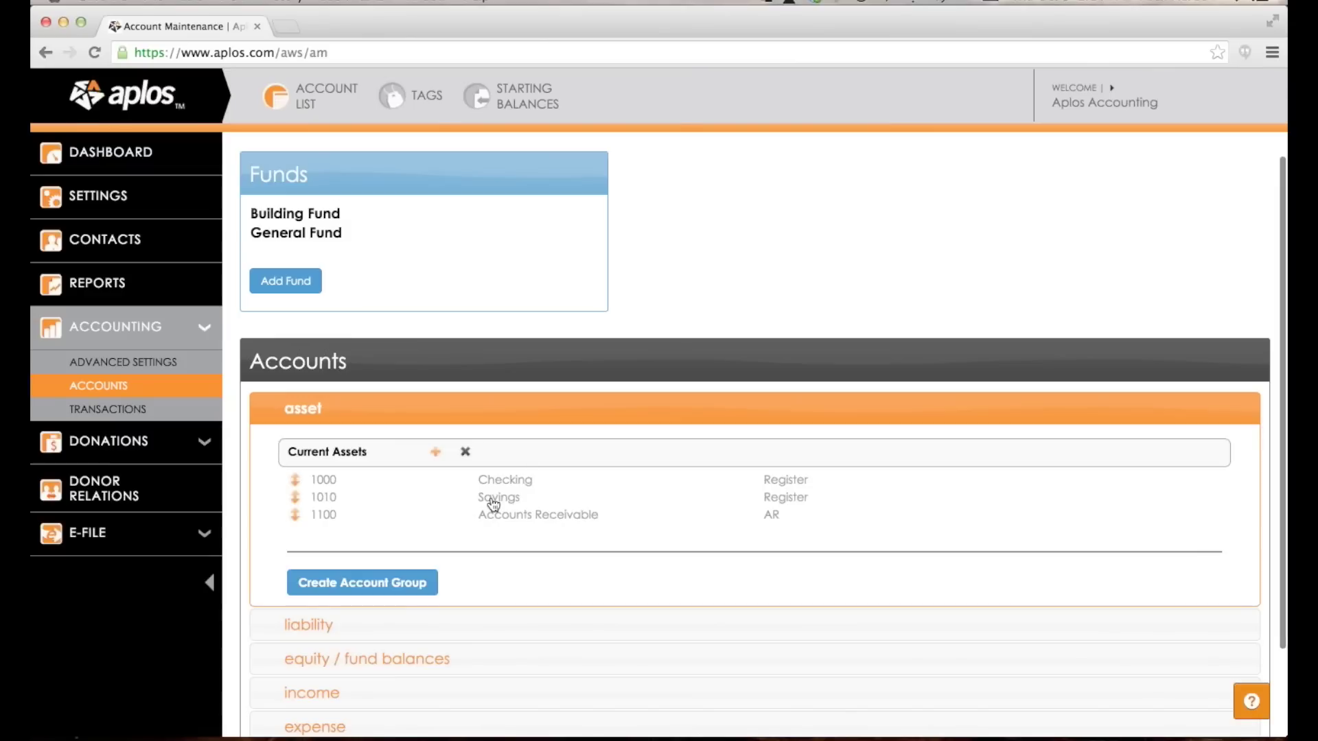
left_click(437, 453)
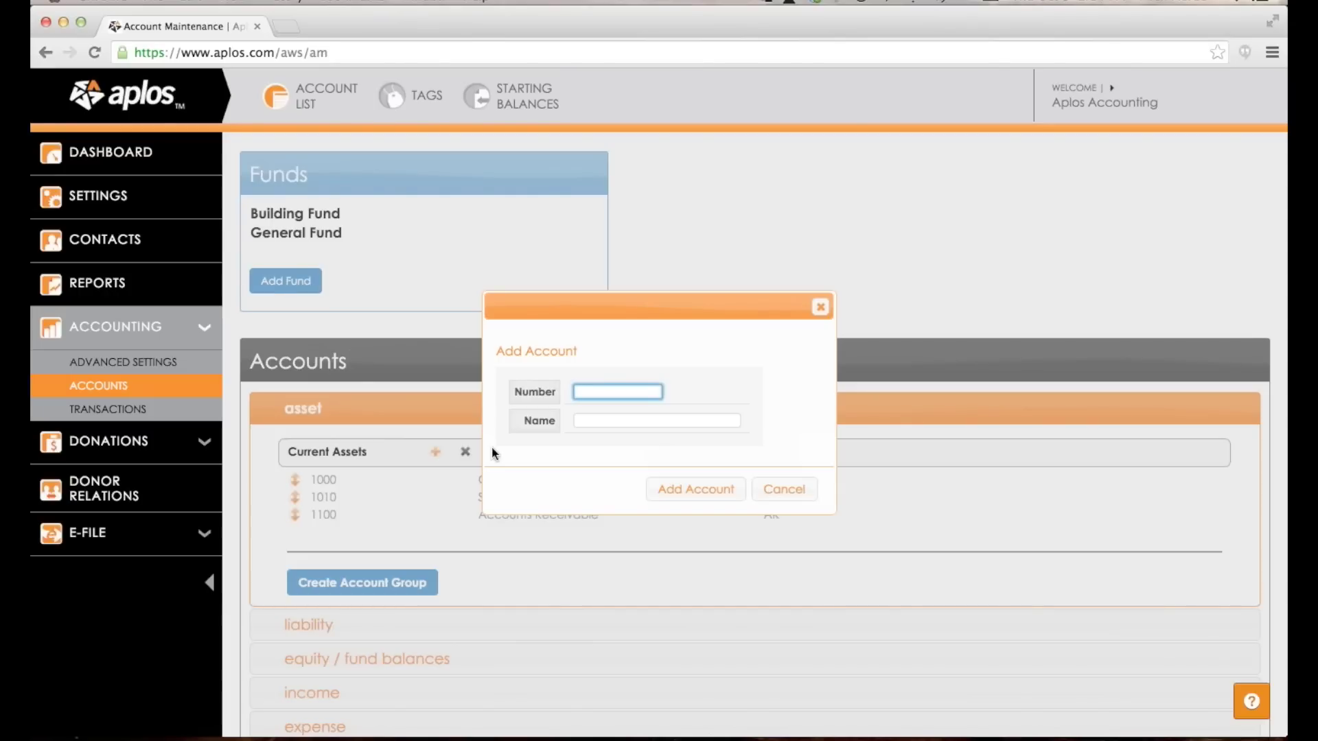
key("Escape")
scroll(446, 495, "down", 2)
left_click(405, 534)
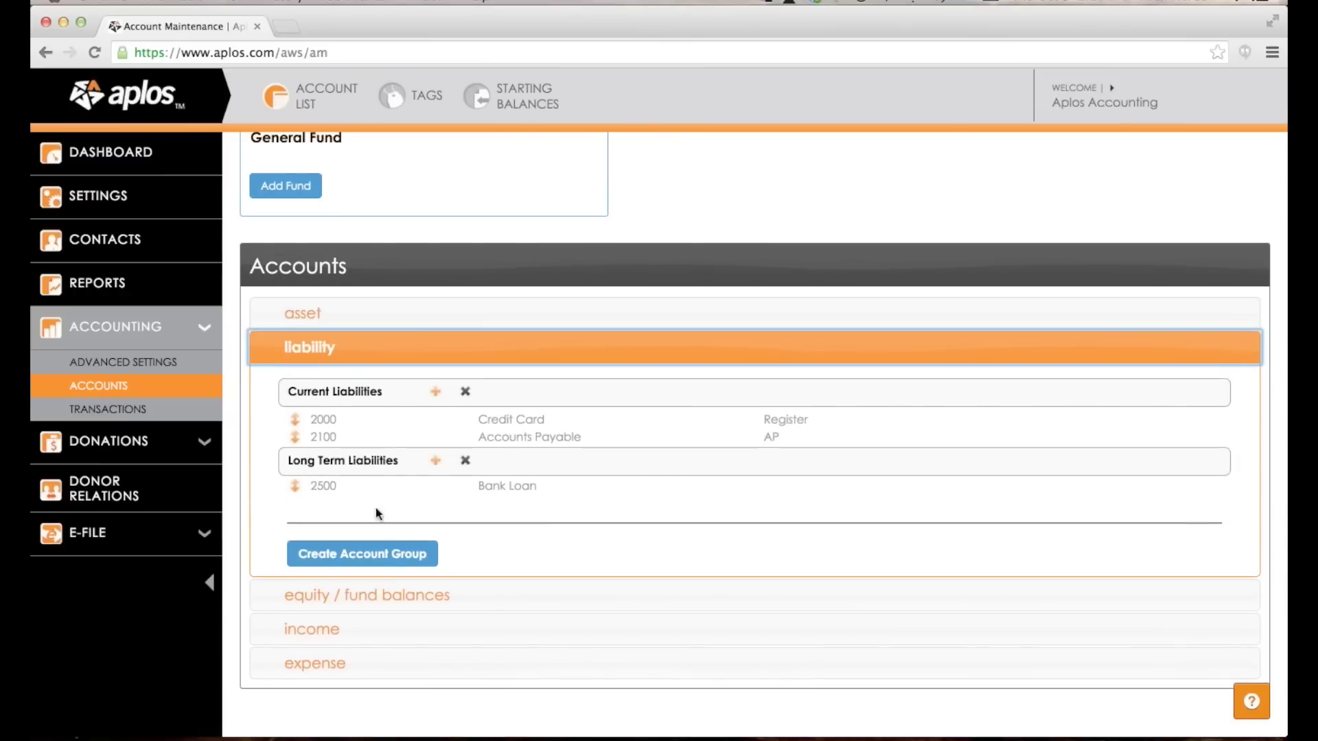
left_click(347, 596)
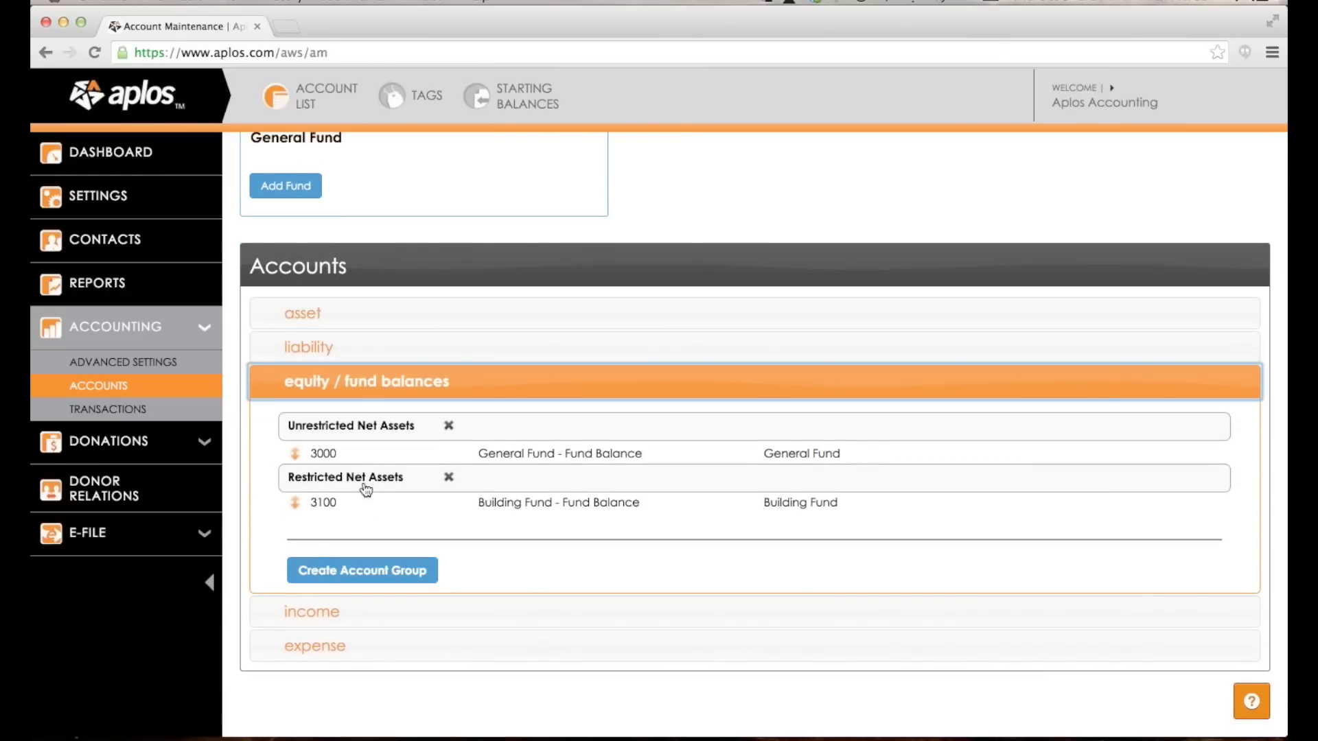
scroll(364, 480, "down", 1)
left_click(327, 578)
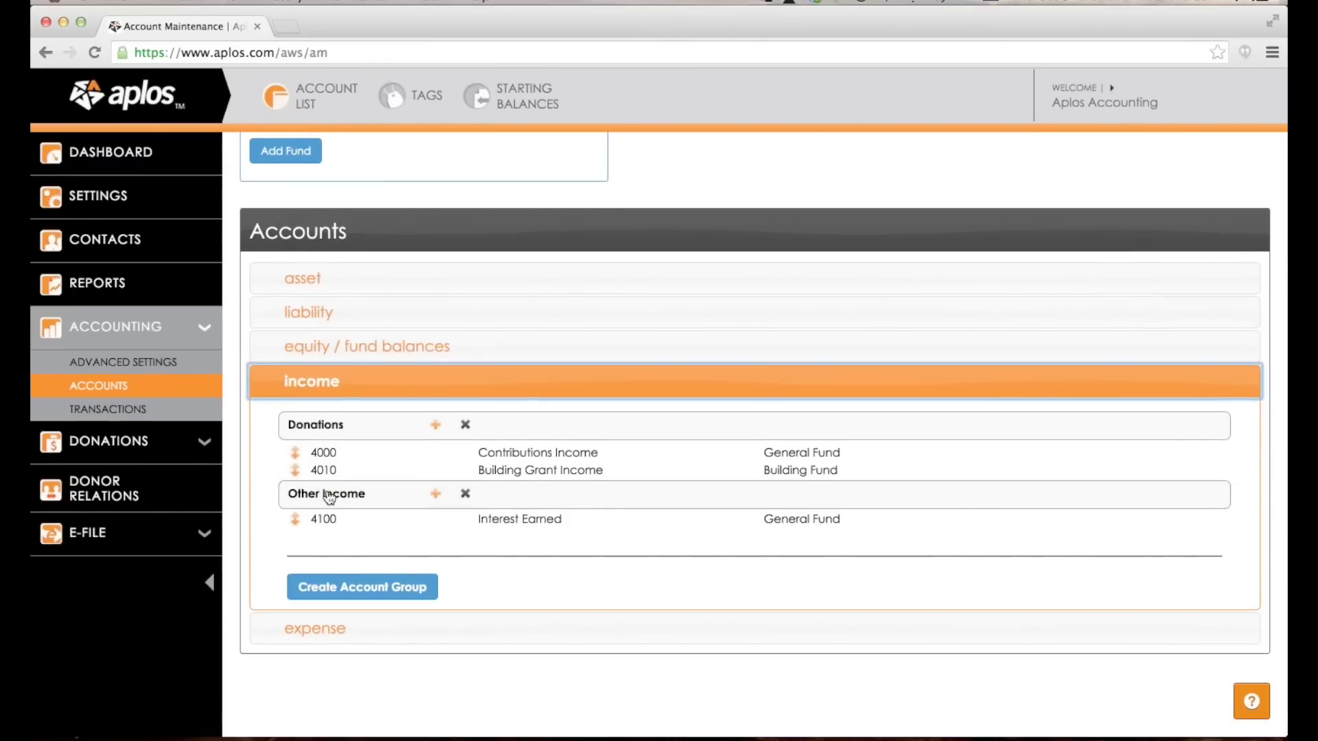
left_click(312, 618)
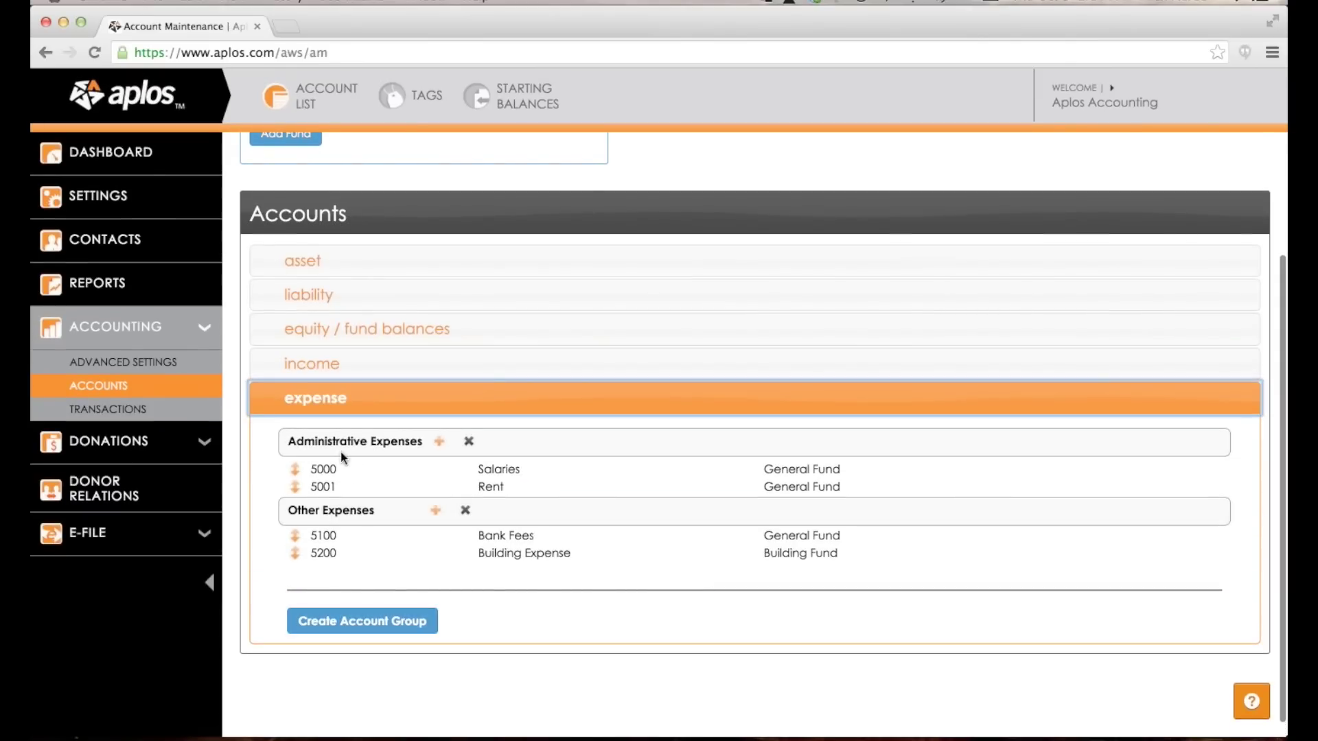
left_click(312, 366)
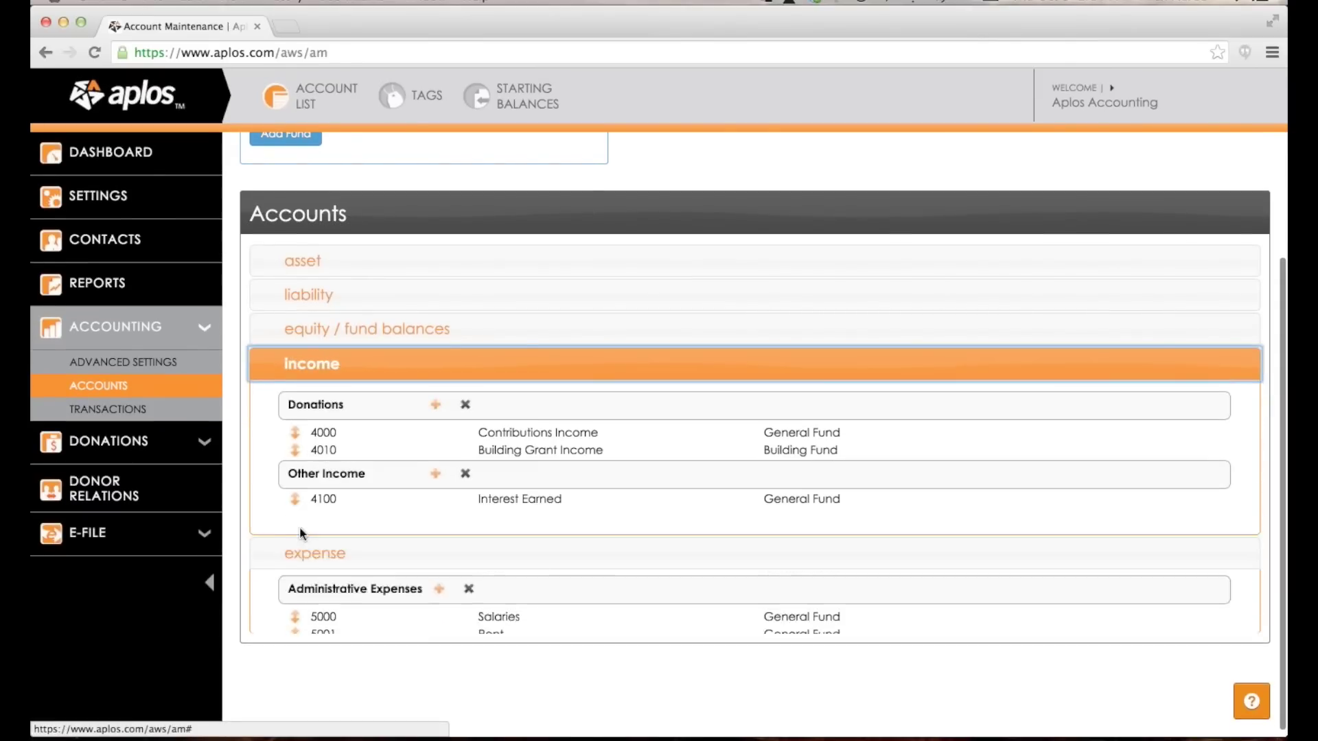
left_click(332, 302)
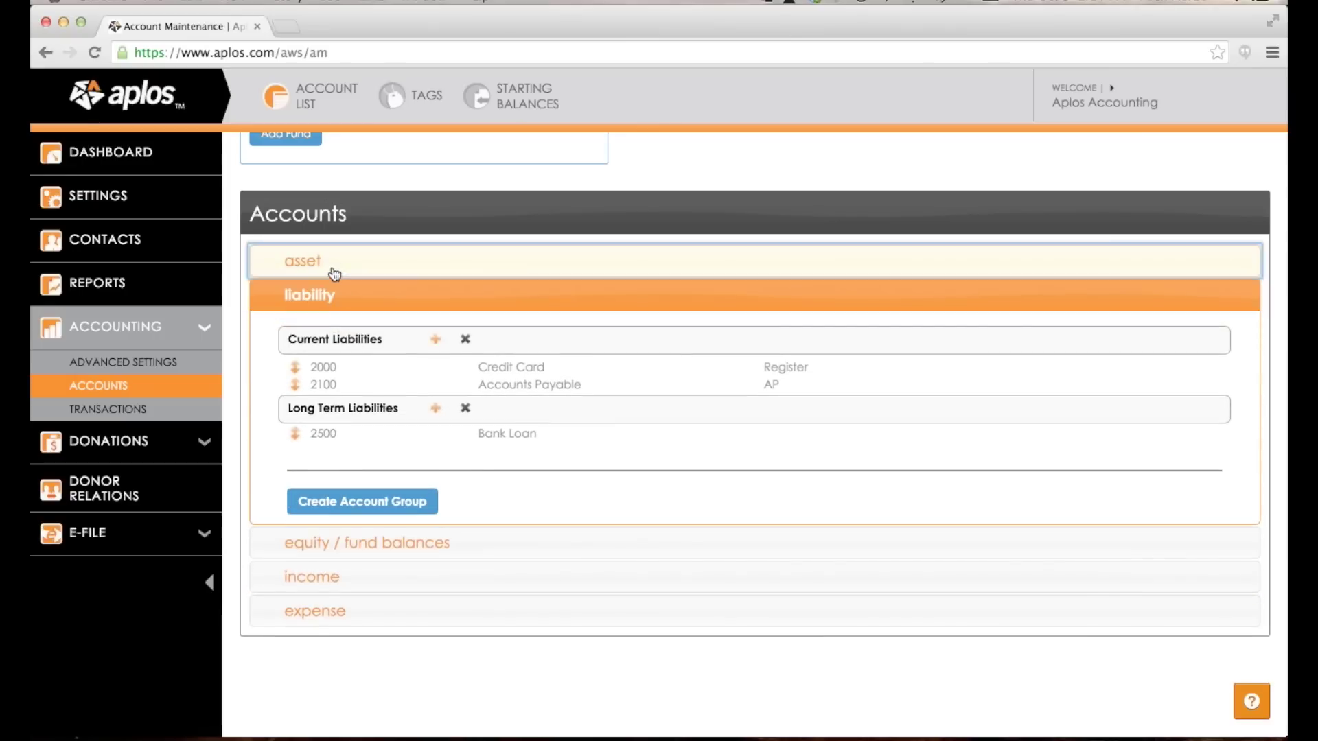
left_click(334, 275)
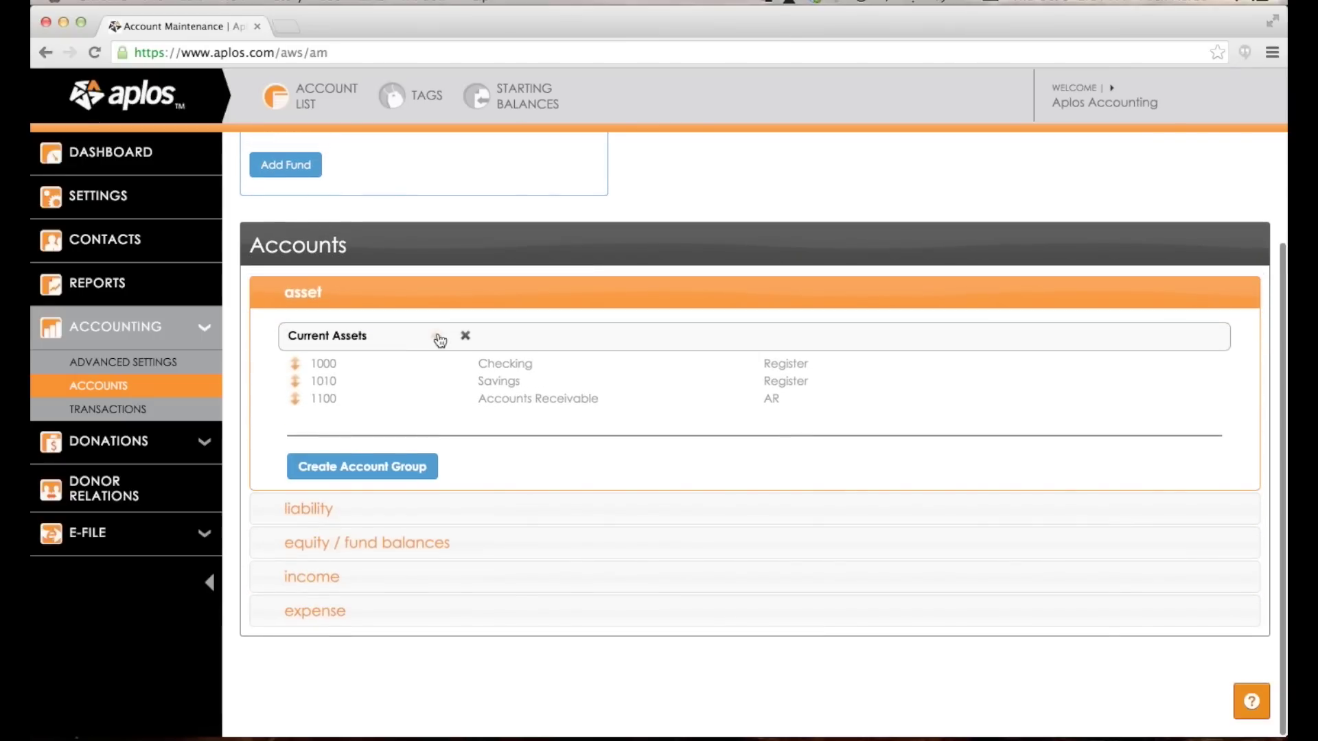
Add account 1005 'Secondary Checking' to Current Assets, between 1000 Checking and 1010 Savings.
left_click(437, 338)
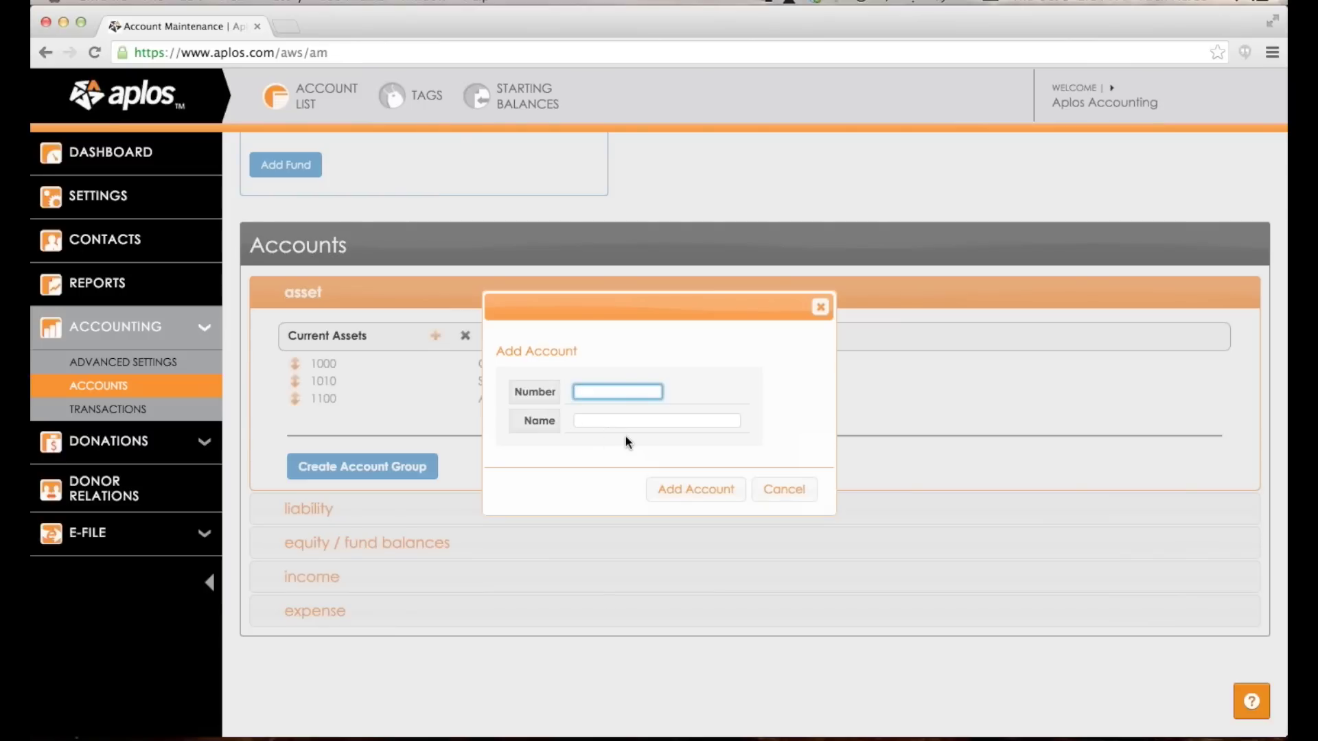
type("100")
key("Tab")
type("Secondary Checking")
left_click(714, 491)
scroll(687, 446, "down", 1)
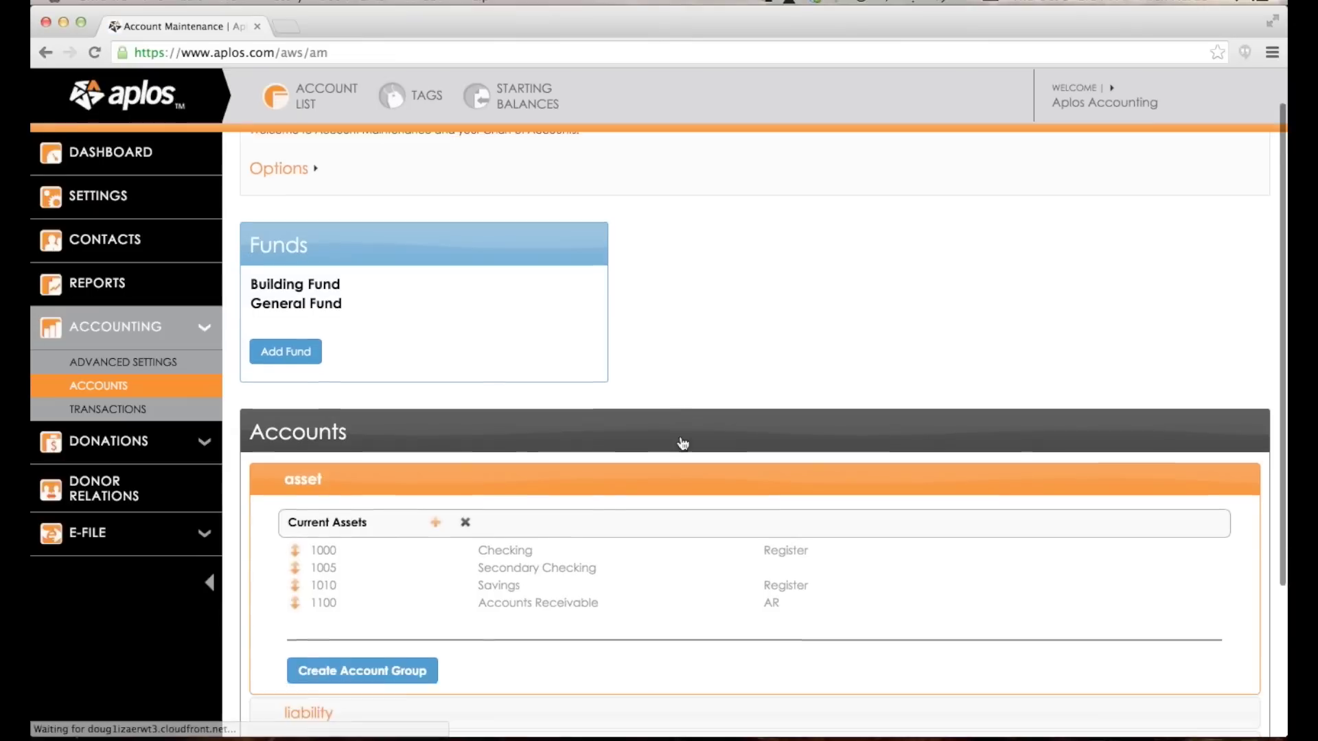
scroll(683, 442, "down", 1)
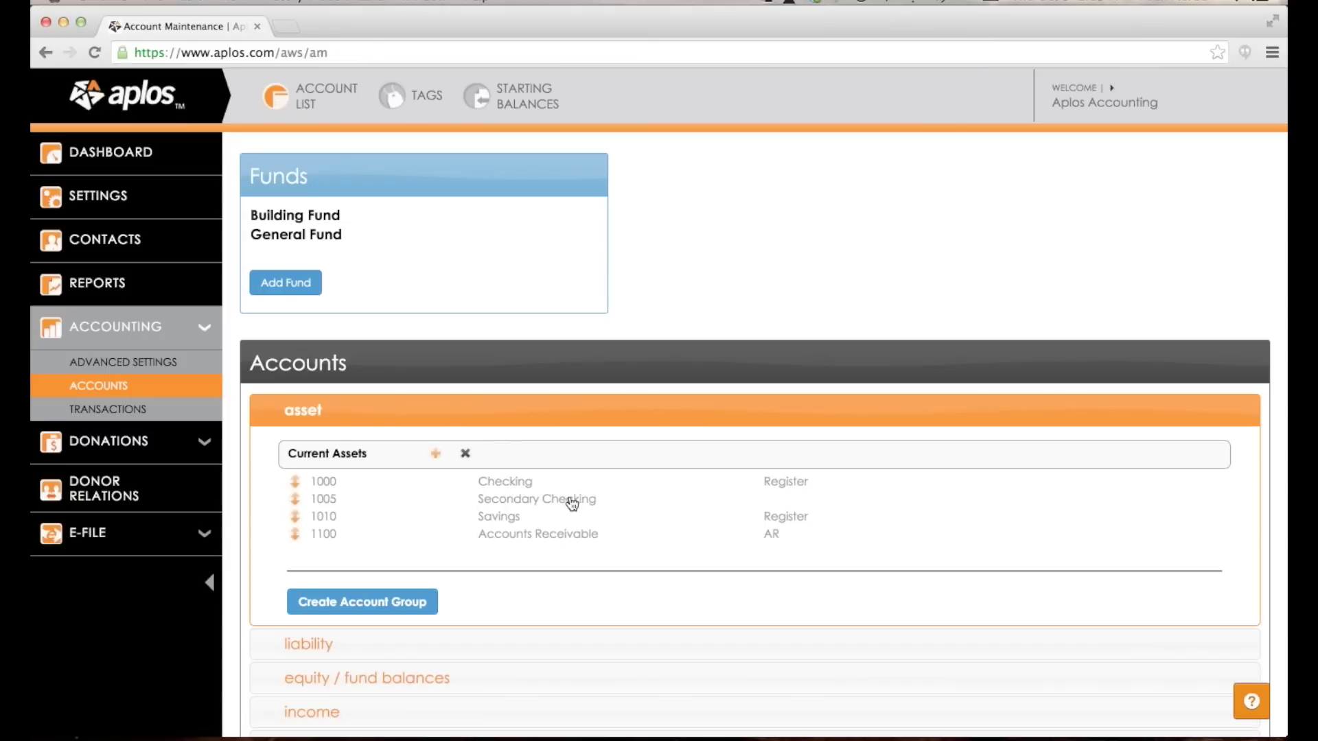
Mark account 1005 Secondary Checking as Use as Register and save it.
left_click(571, 504)
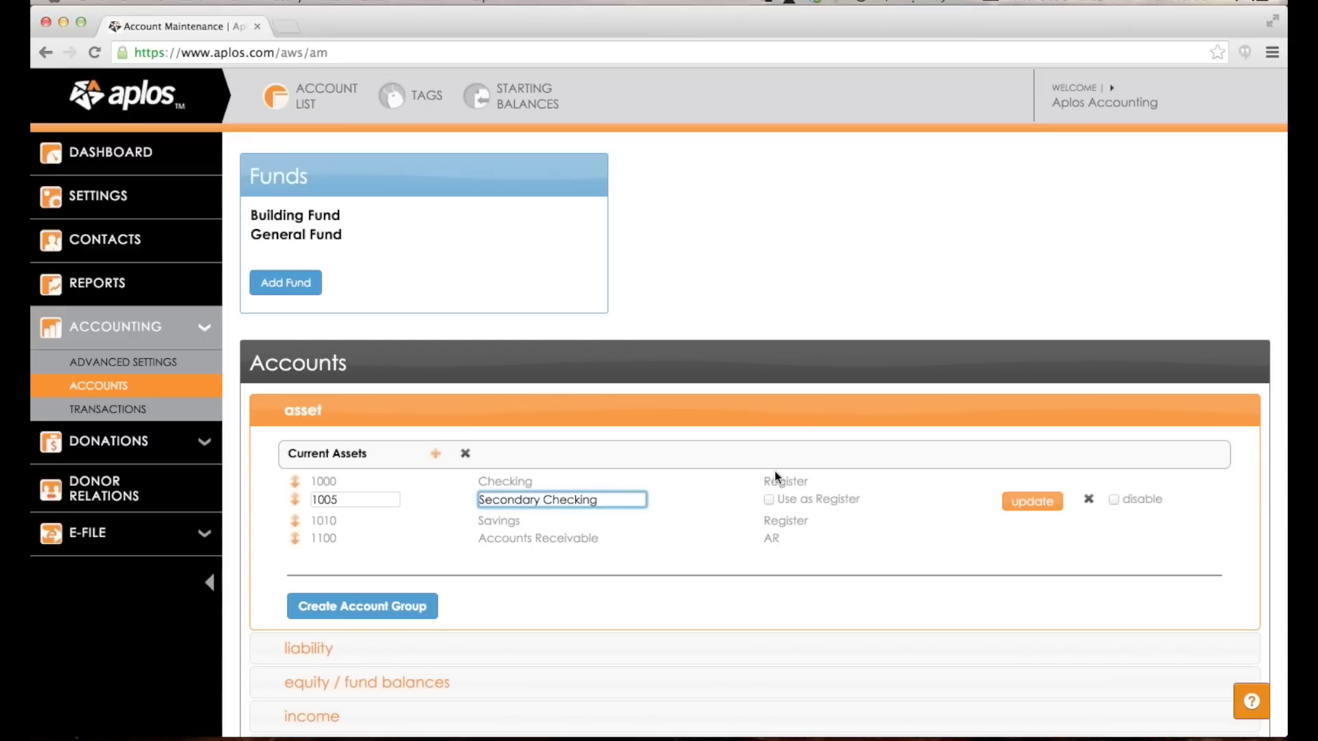
left_click(769, 500)
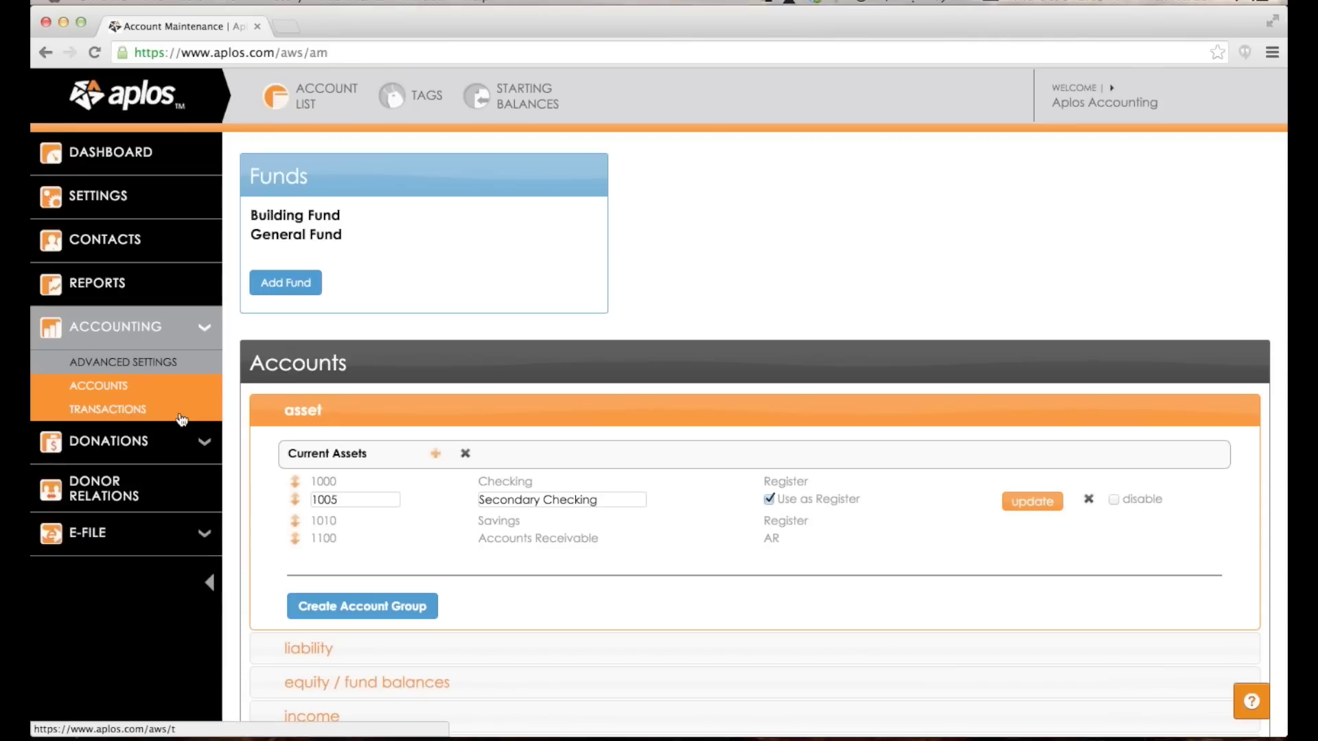
left_click(1056, 500)
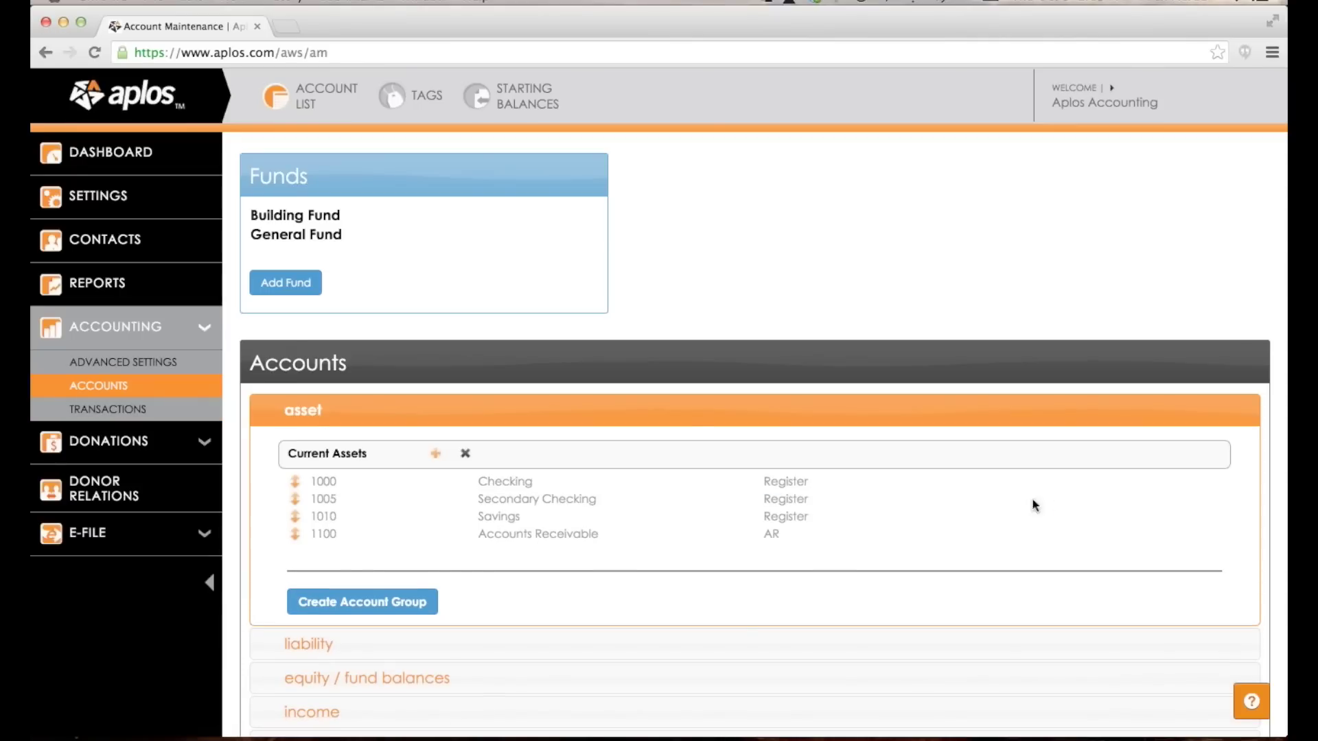
Expand the liability accounts showing Current and Long Term Liabilities.
scroll(744, 215, "down", 3)
scroll(744, 218, "down", 1)
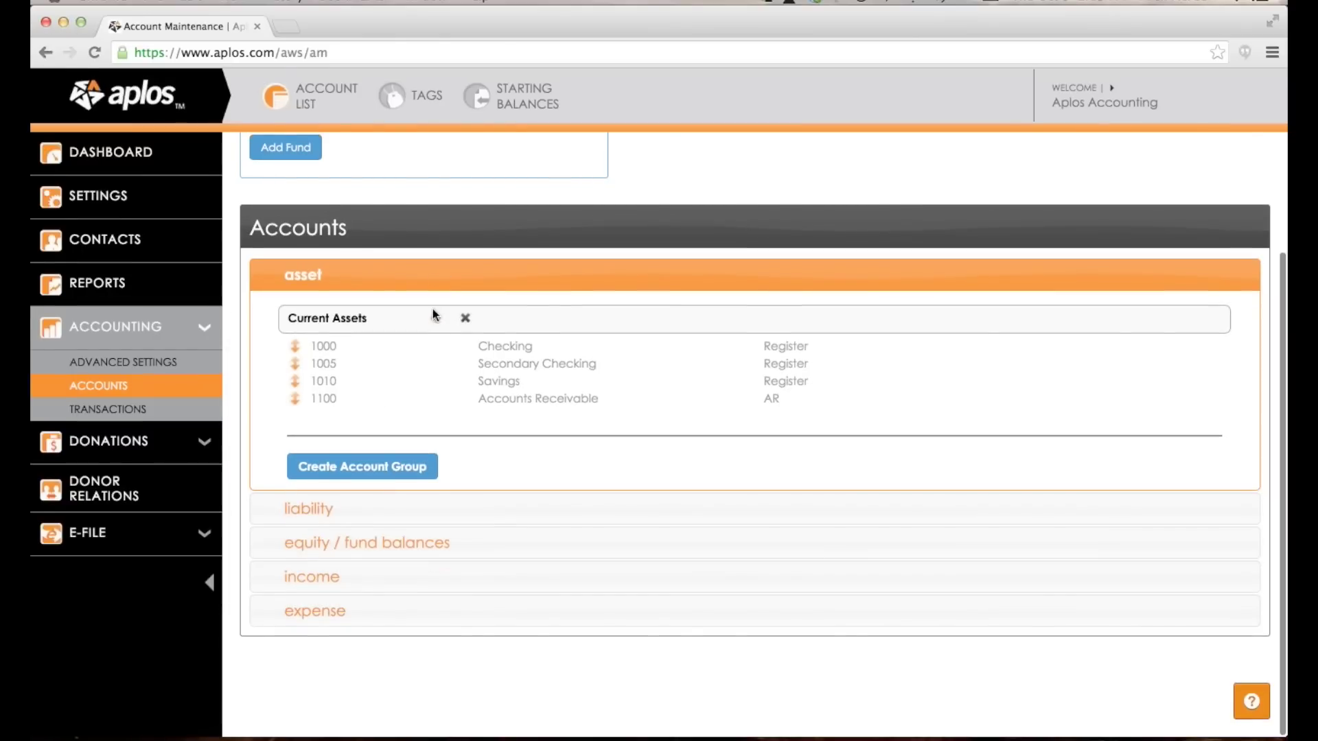
left_click(291, 508)
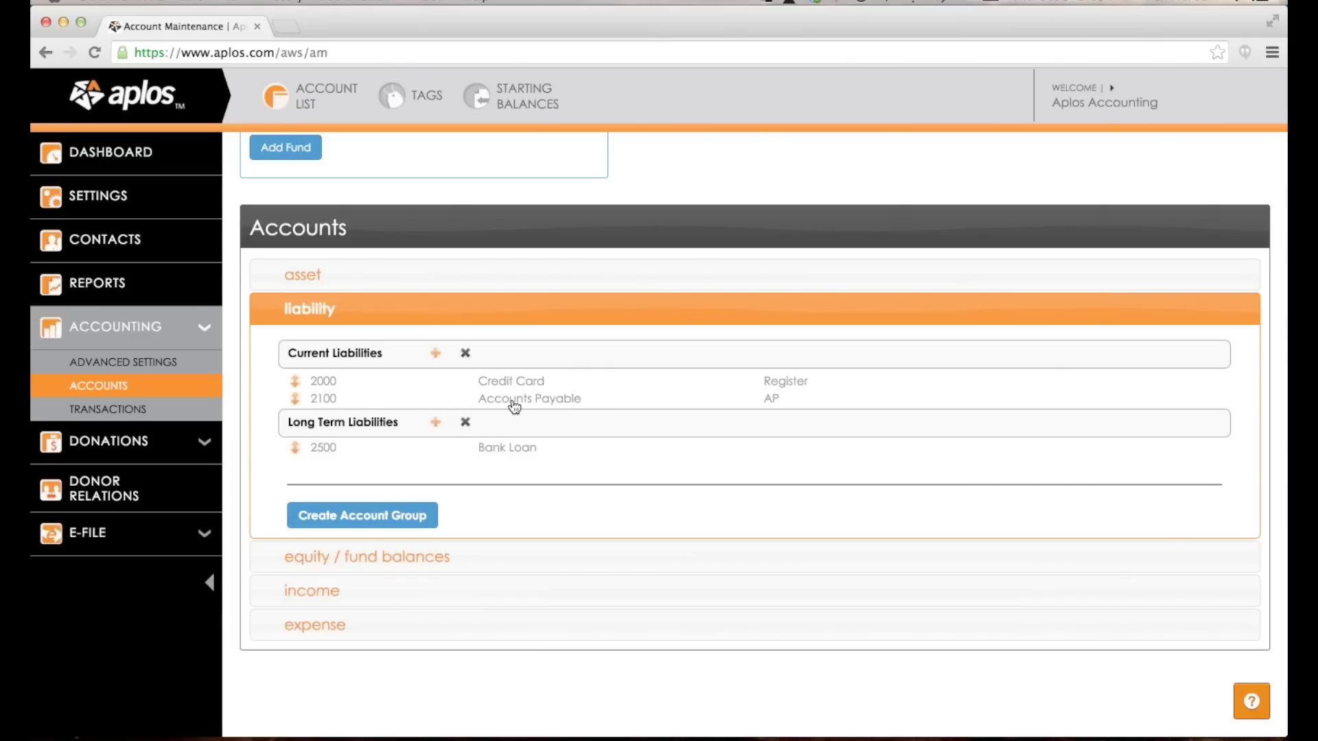
Delete the Long Term Liabilities group with 2500 Bank Loan, keeping 2000 and 2100.
left_click(510, 401)
left_click(721, 413)
left_click(464, 423)
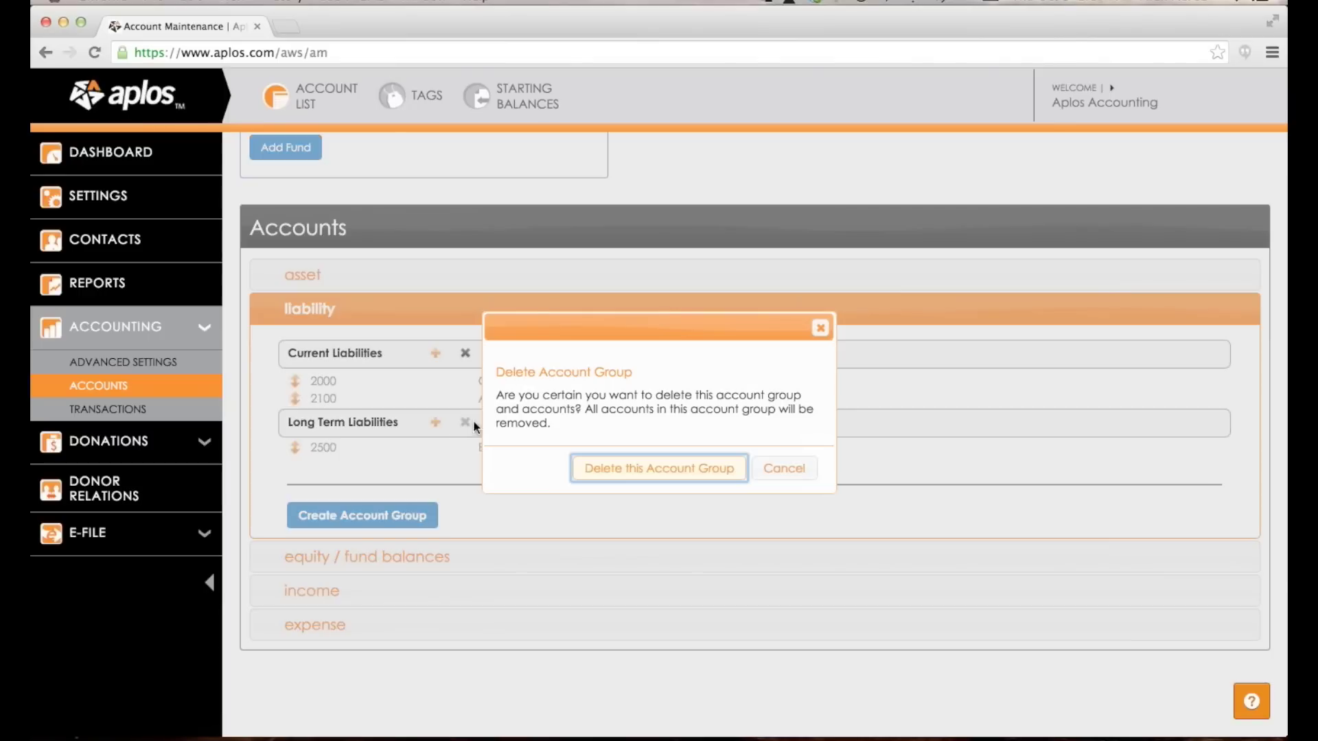
left_click(602, 470)
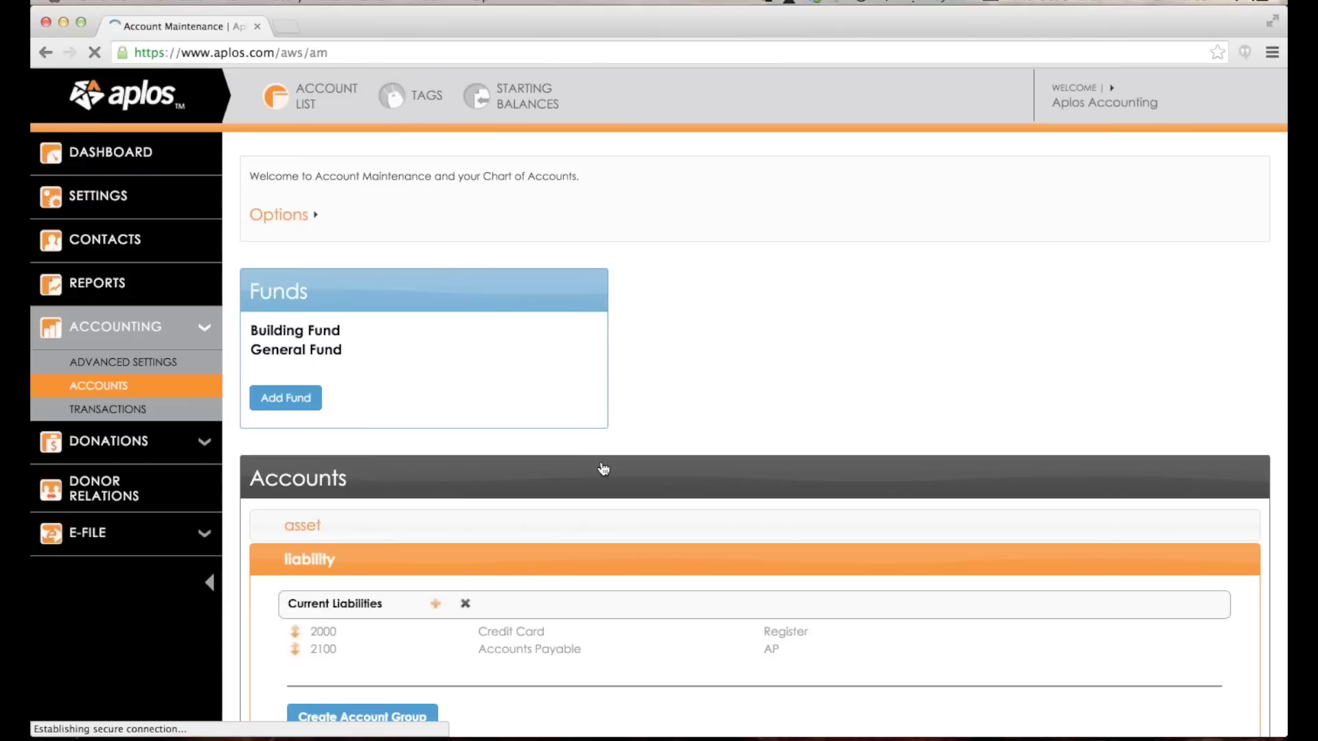
scroll(603, 469, "down", 3)
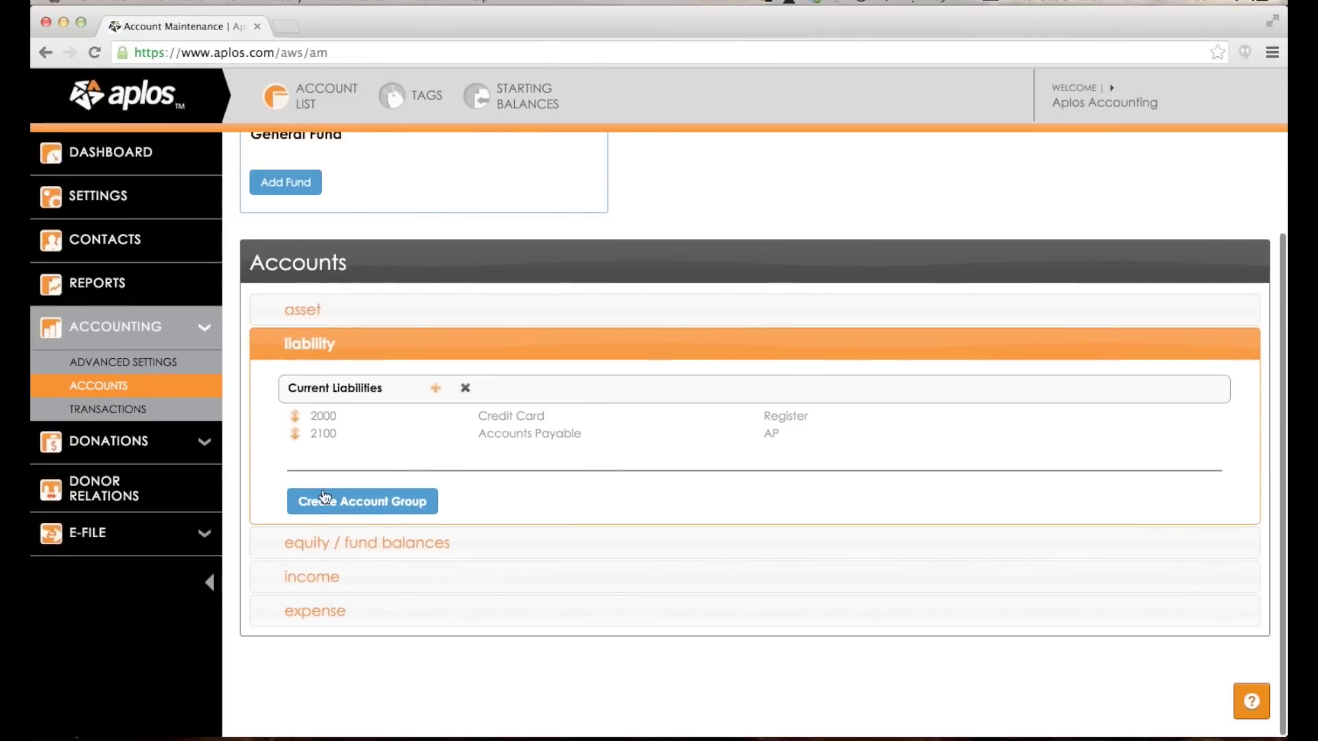
Expand equity / fund balances, showing 3000 under Unrestricted and 3100 under Restricted Net Assets.
left_click(317, 542)
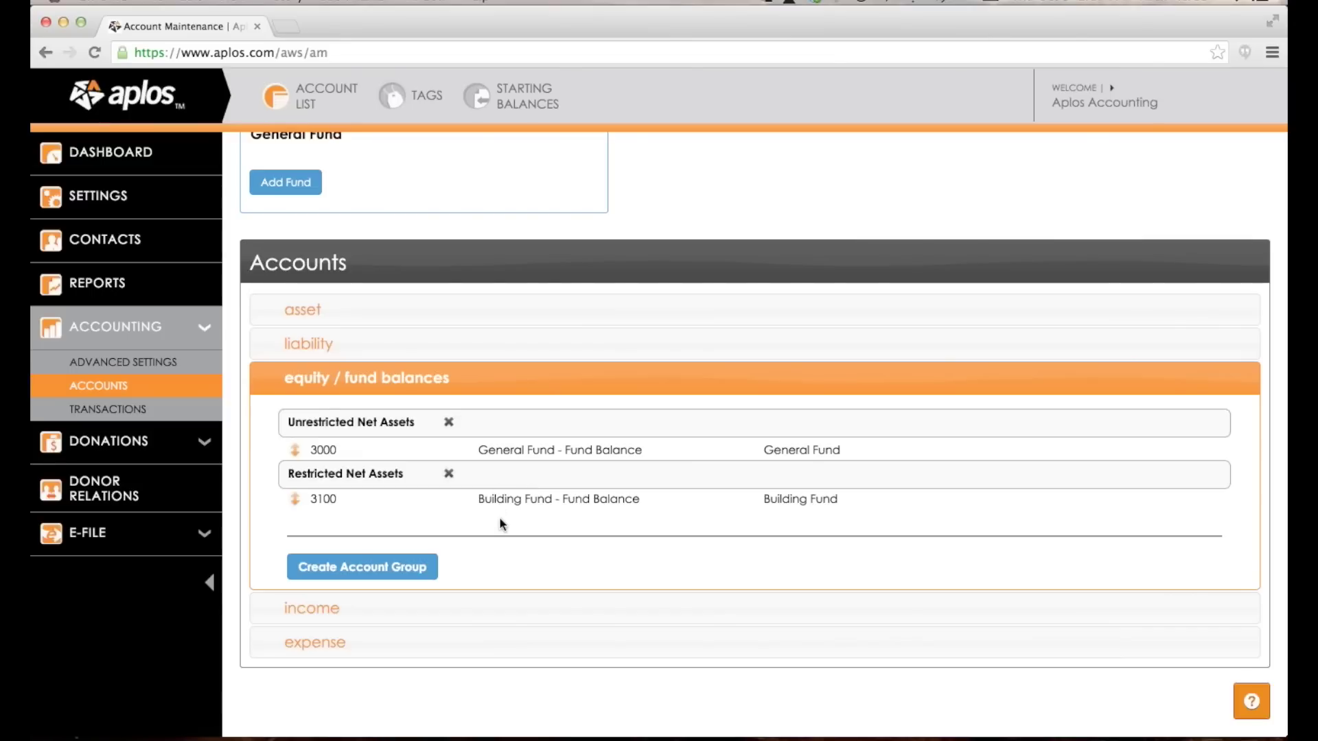
scroll(500, 522, "up", 5)
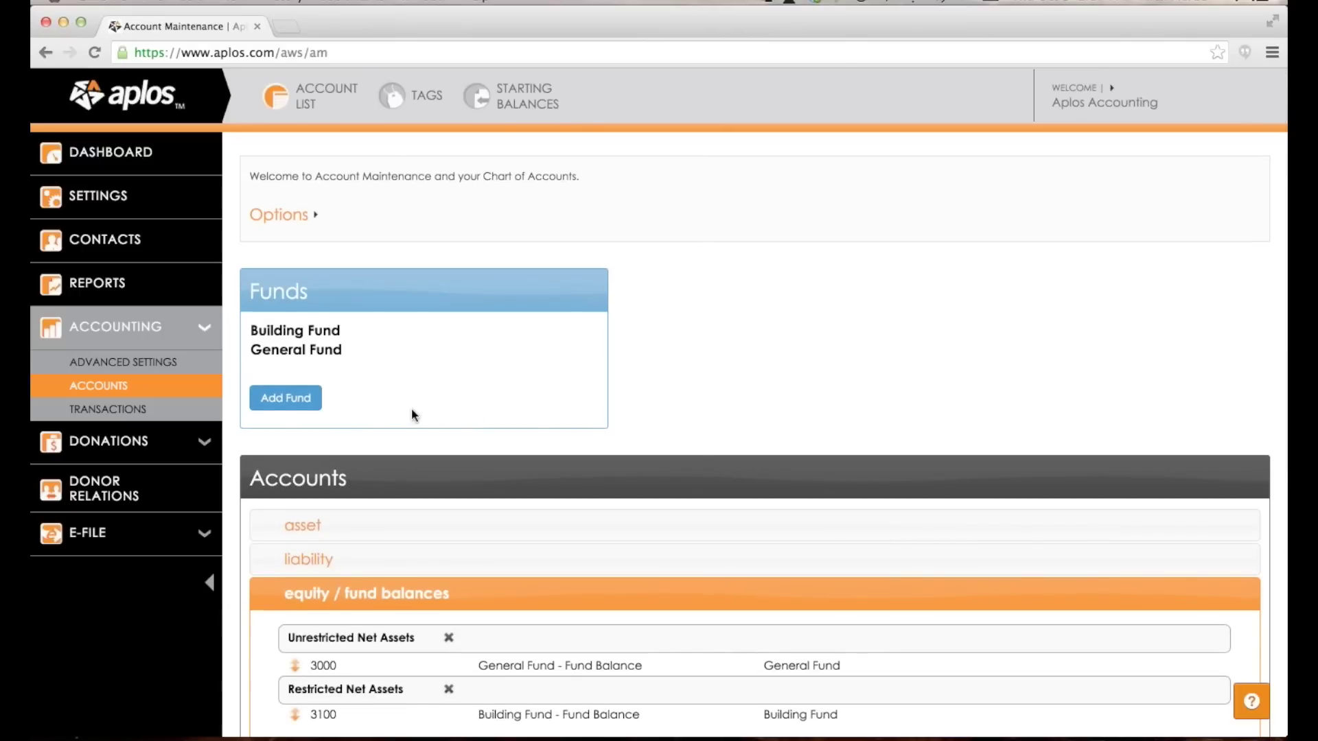
scroll(463, 546, "down", 4)
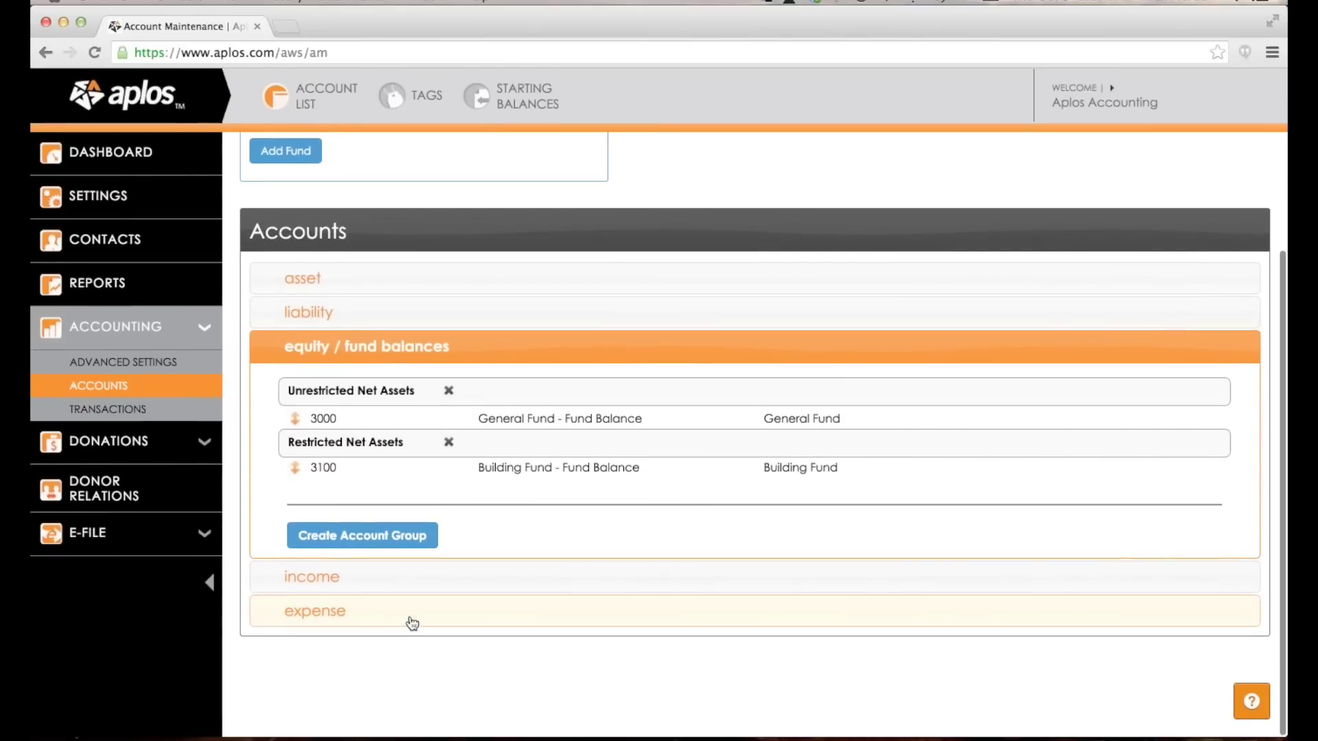
scroll(465, 378, "up", 2)
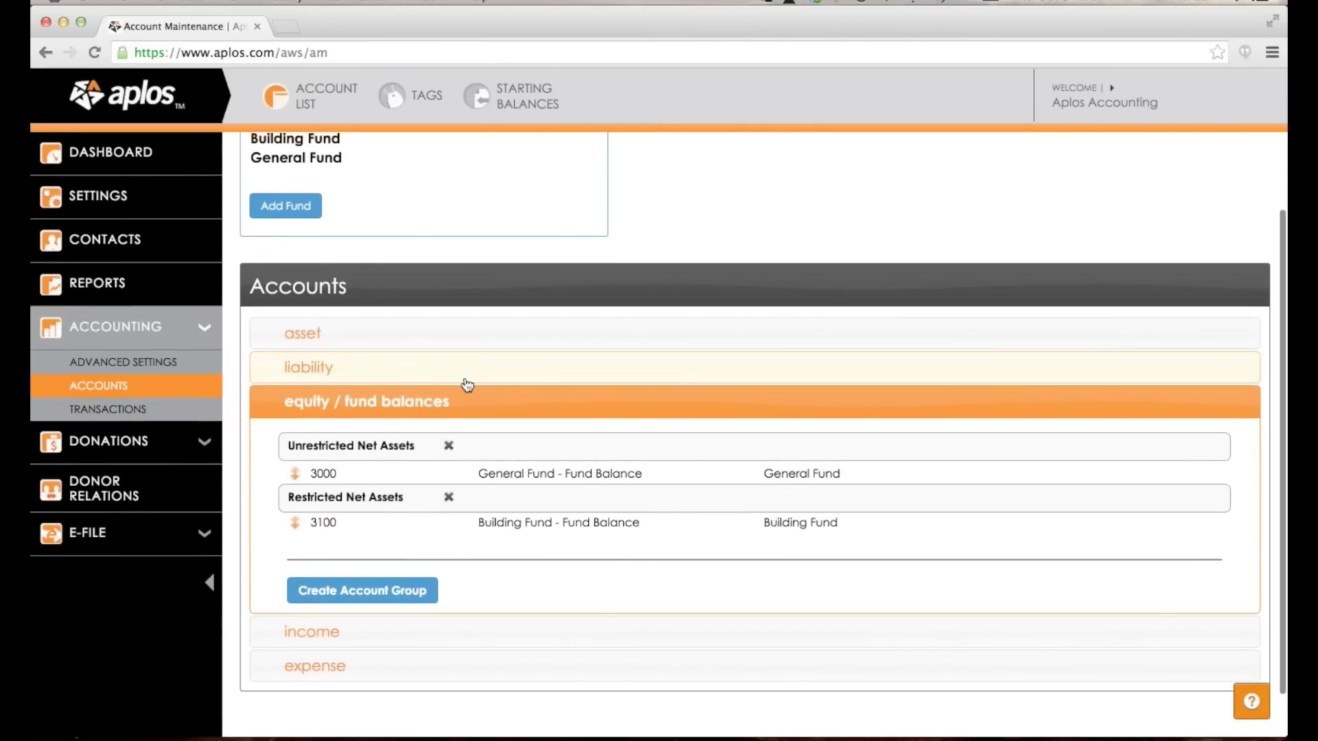
scroll(466, 385, "up", 1)
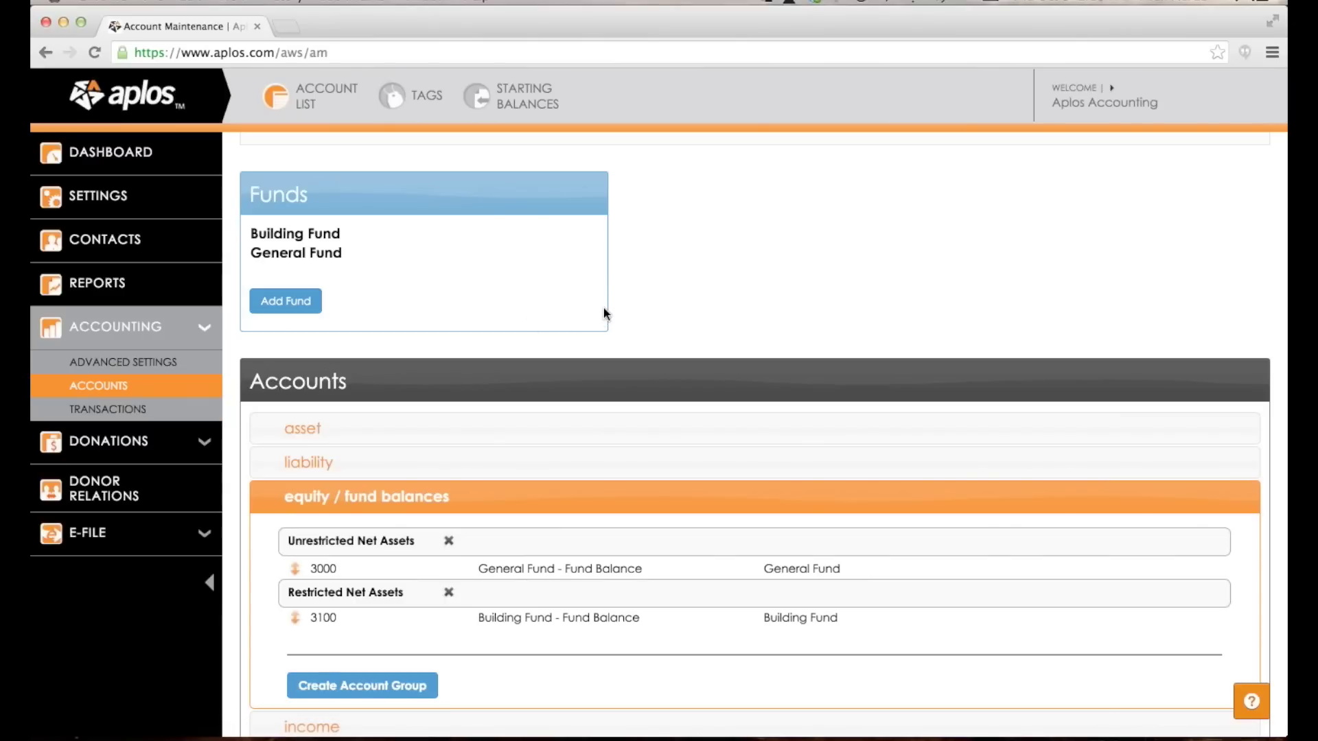
scroll(604, 313, "down", 1)
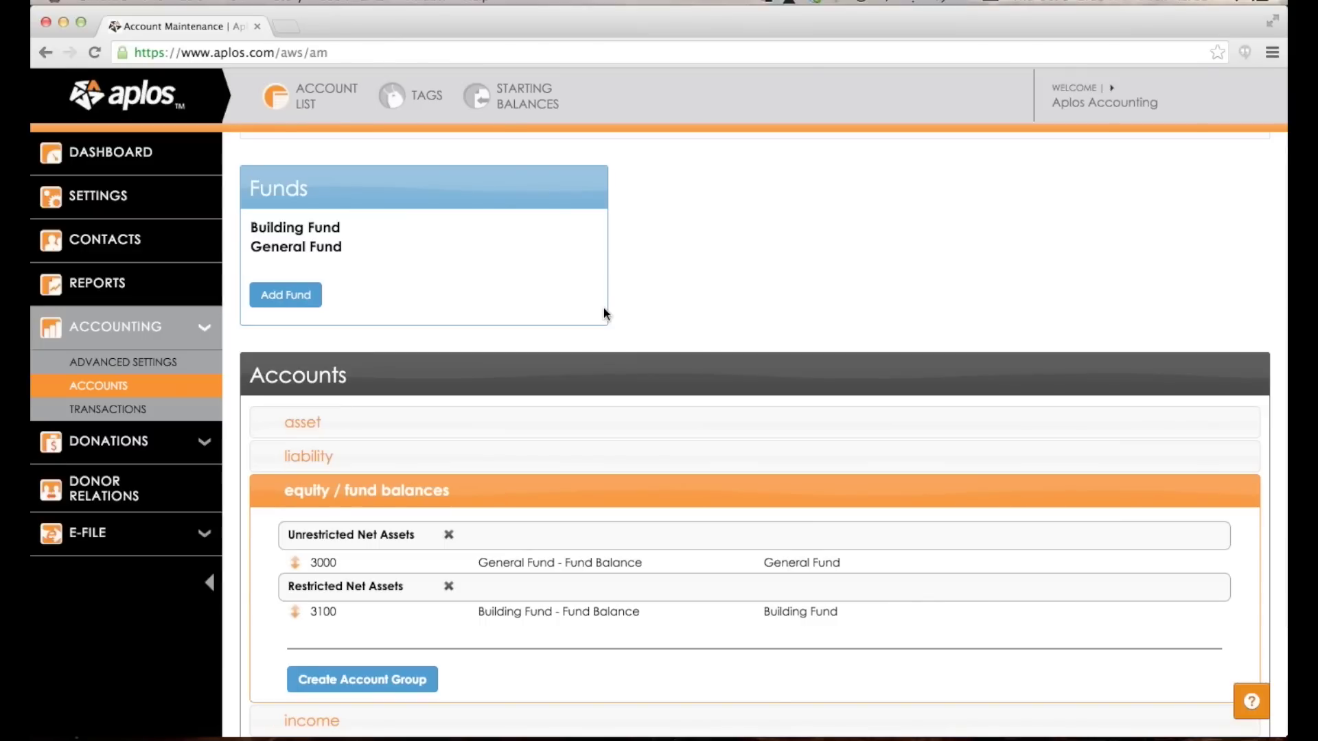
scroll(604, 312, "down", 2)
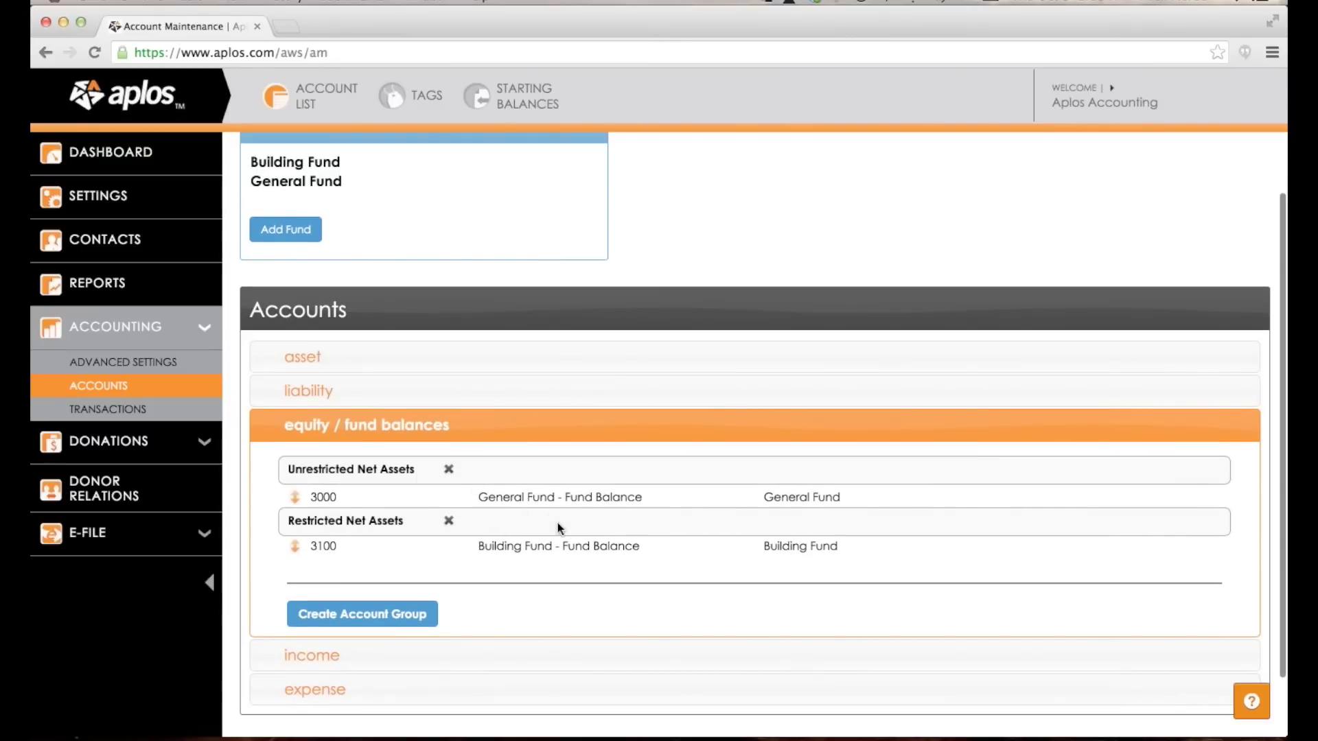
scroll(475, 525, "up", 1)
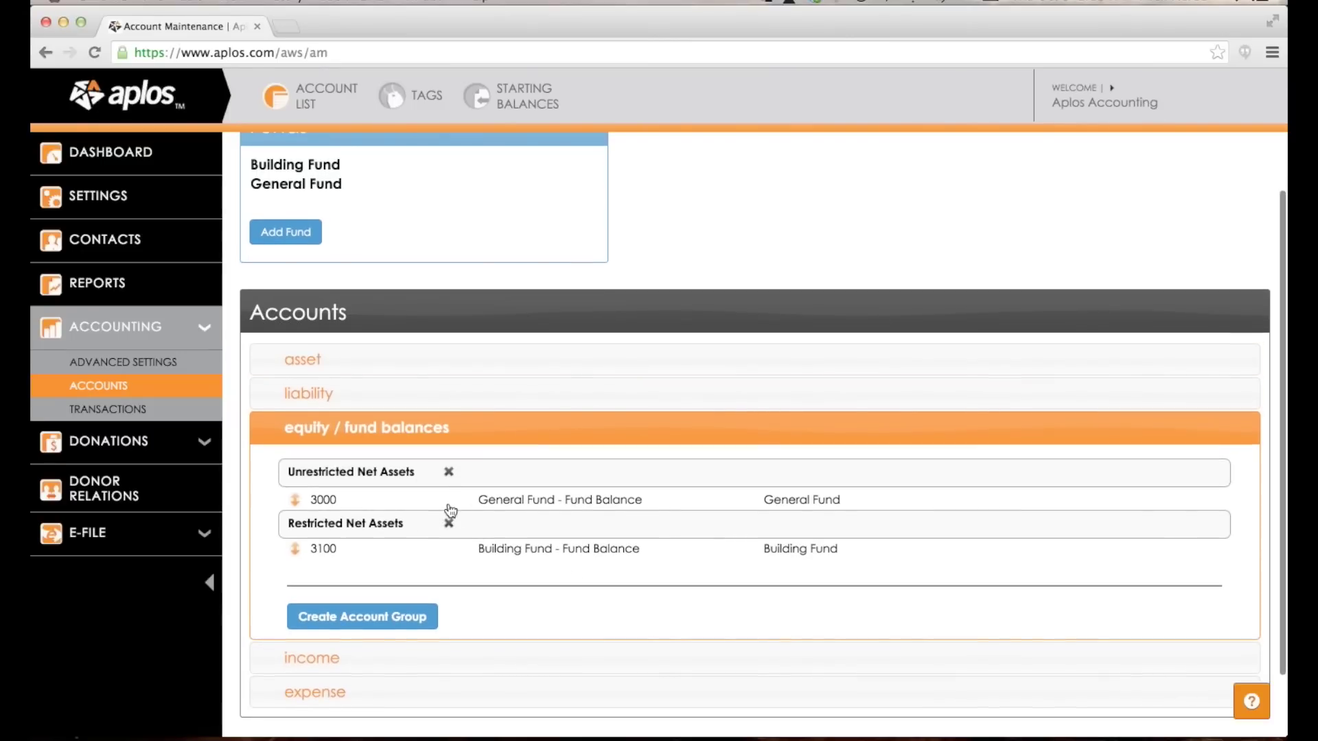
scroll(446, 511, "down", 1)
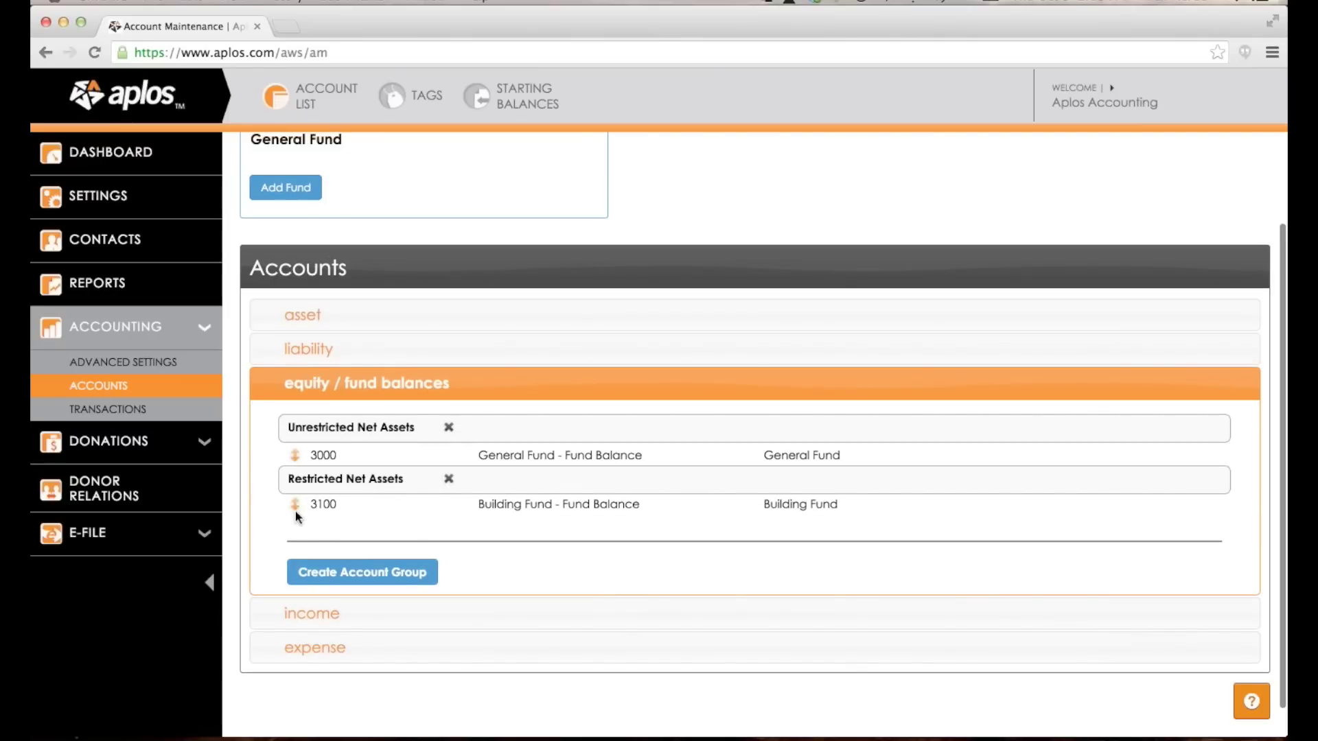
Move account 3100 under Unrestricted Net Assets and delete the emptied Restricted Net Assets group.
left_click_drag(298, 505, 291, 473)
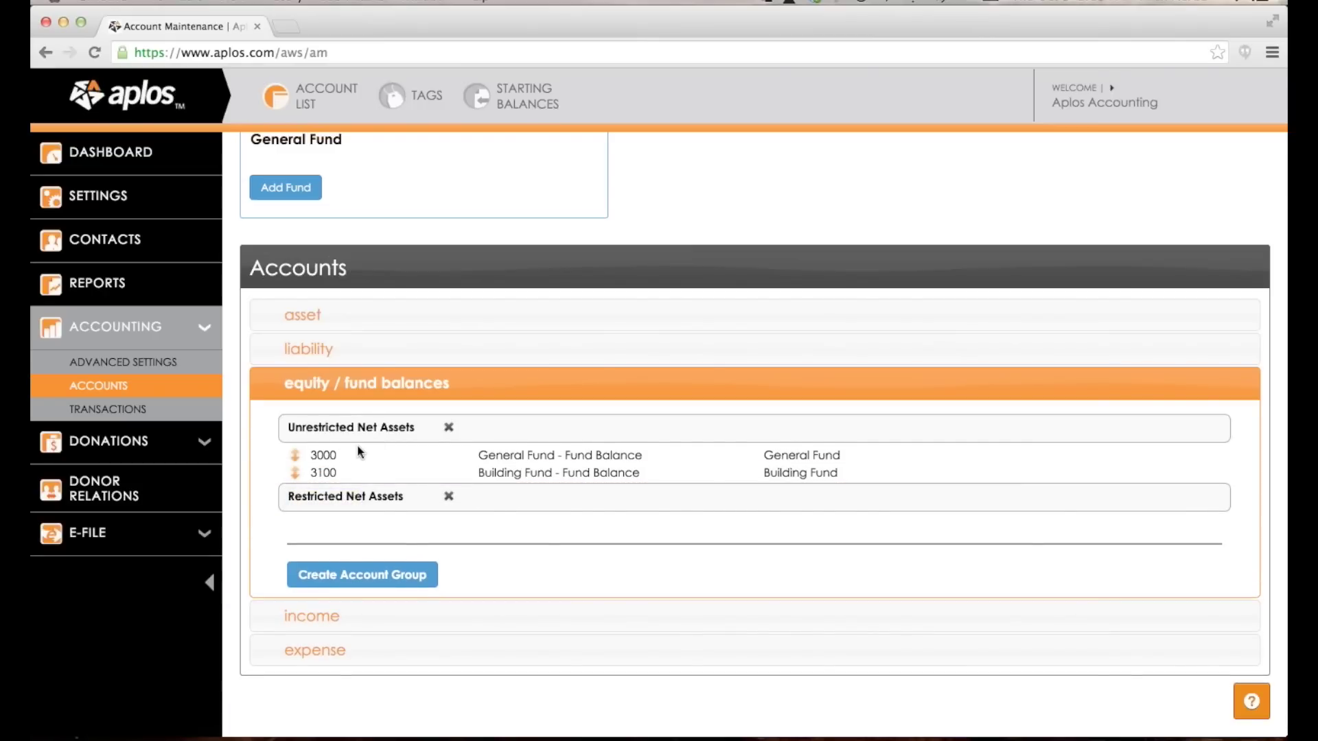
mouse_move(296, 472)
left_mouse_down()
mouse_move(295, 508)
mouse_move(292, 464)
left_mouse_up()
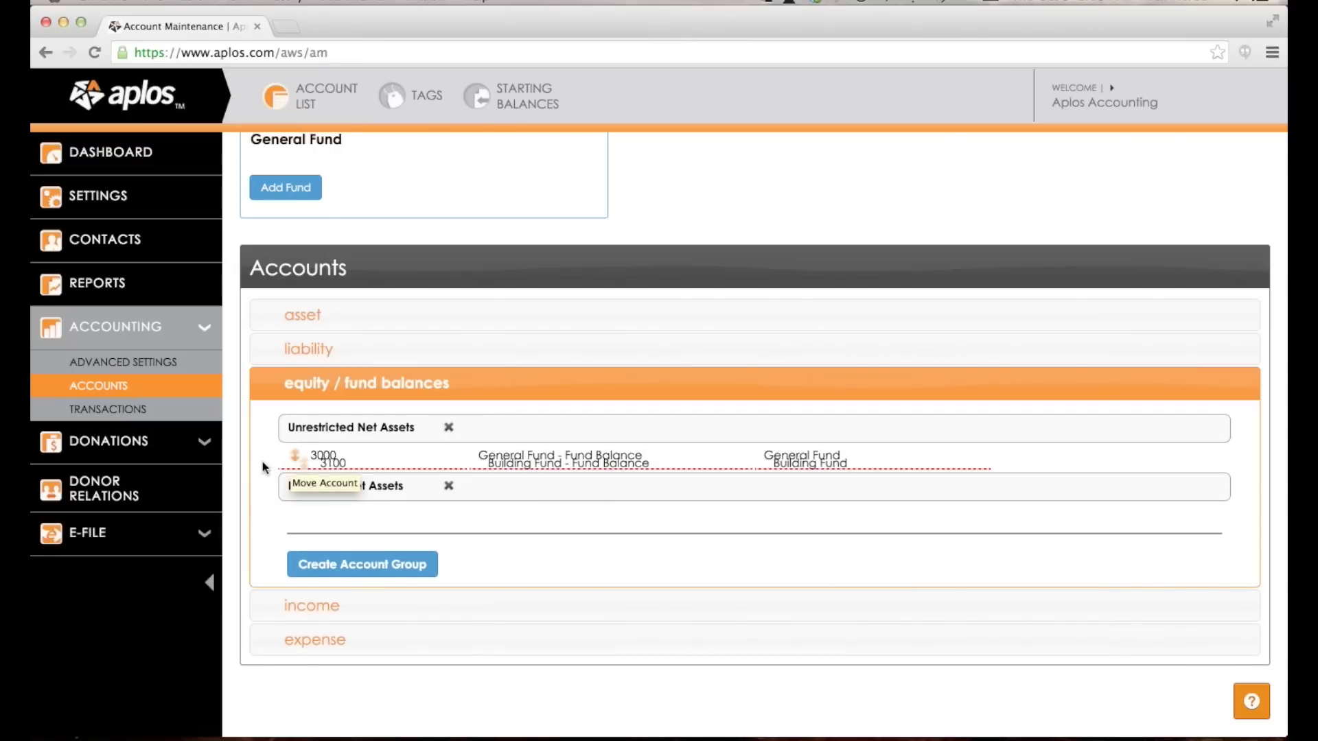
left_click(448, 498)
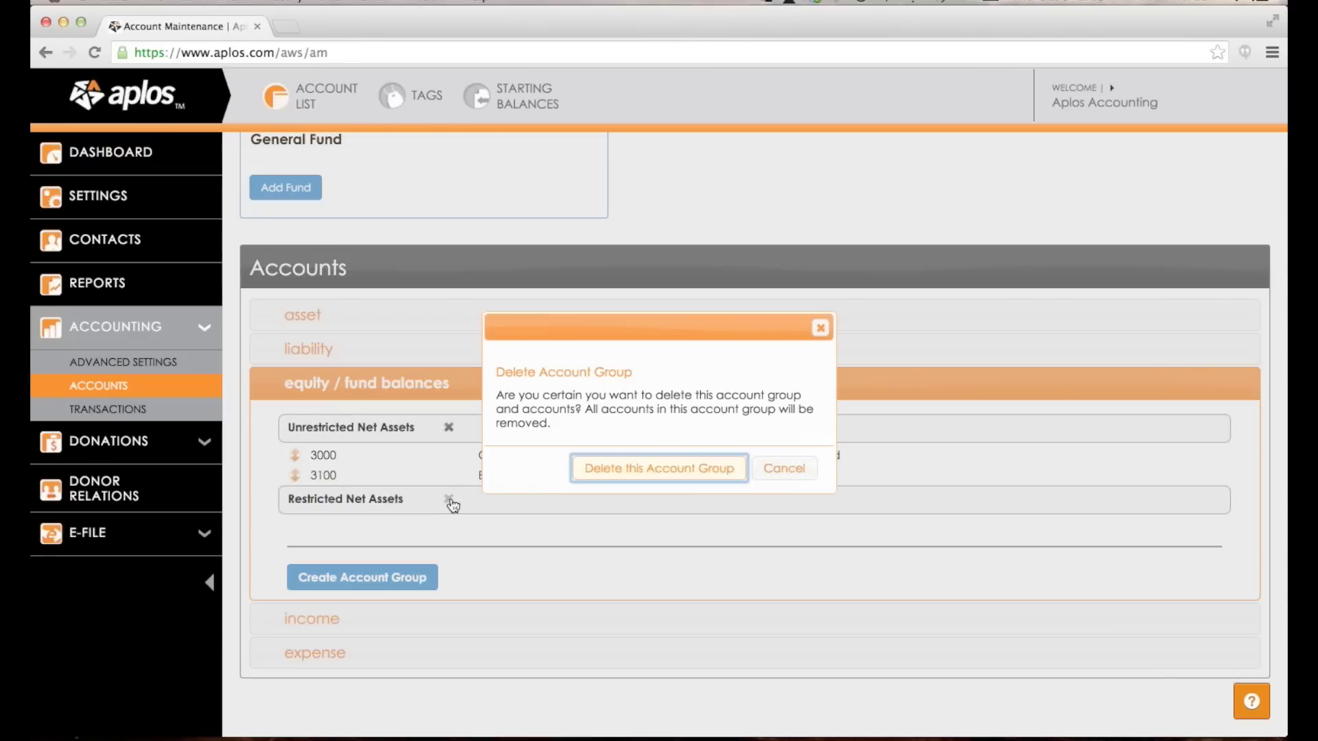
left_click(672, 466)
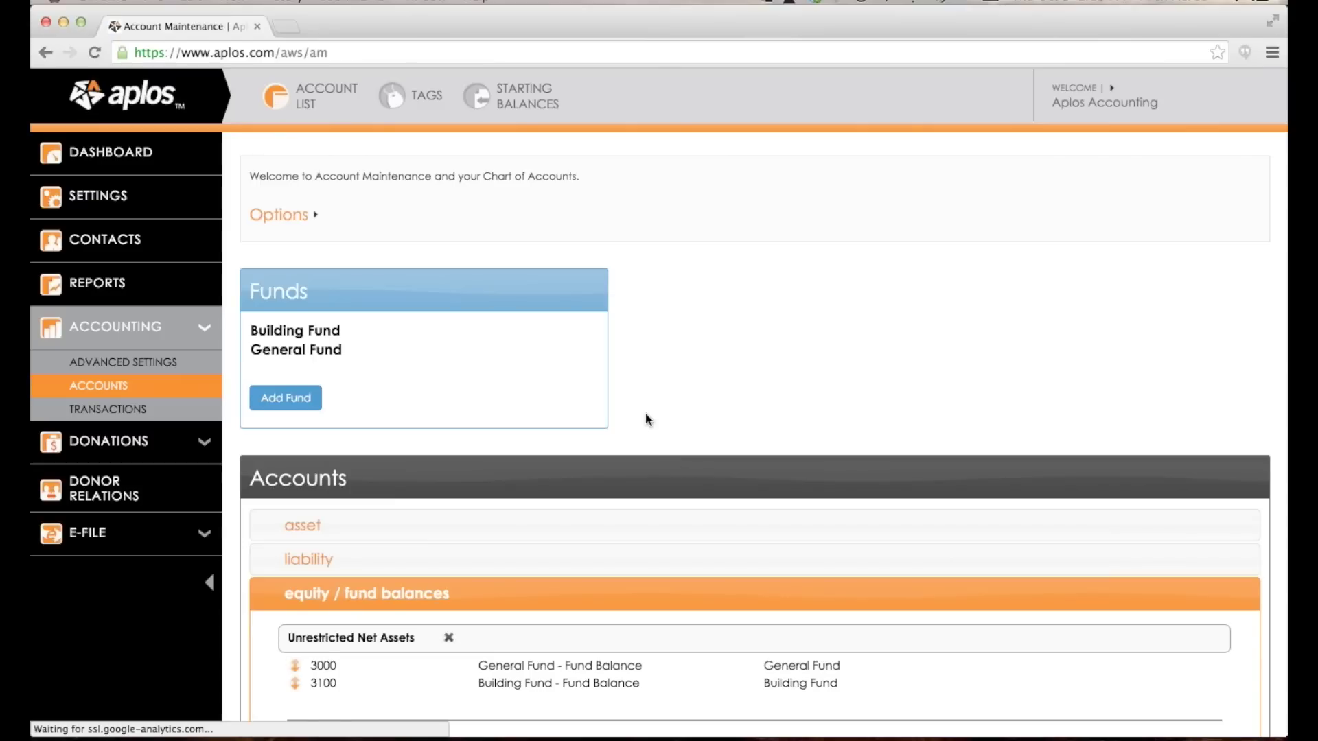
scroll(645, 413, "down", 3)
scroll(535, 483, "up", 3)
Add a new fund named 'Missions Fund'.
left_click(292, 369)
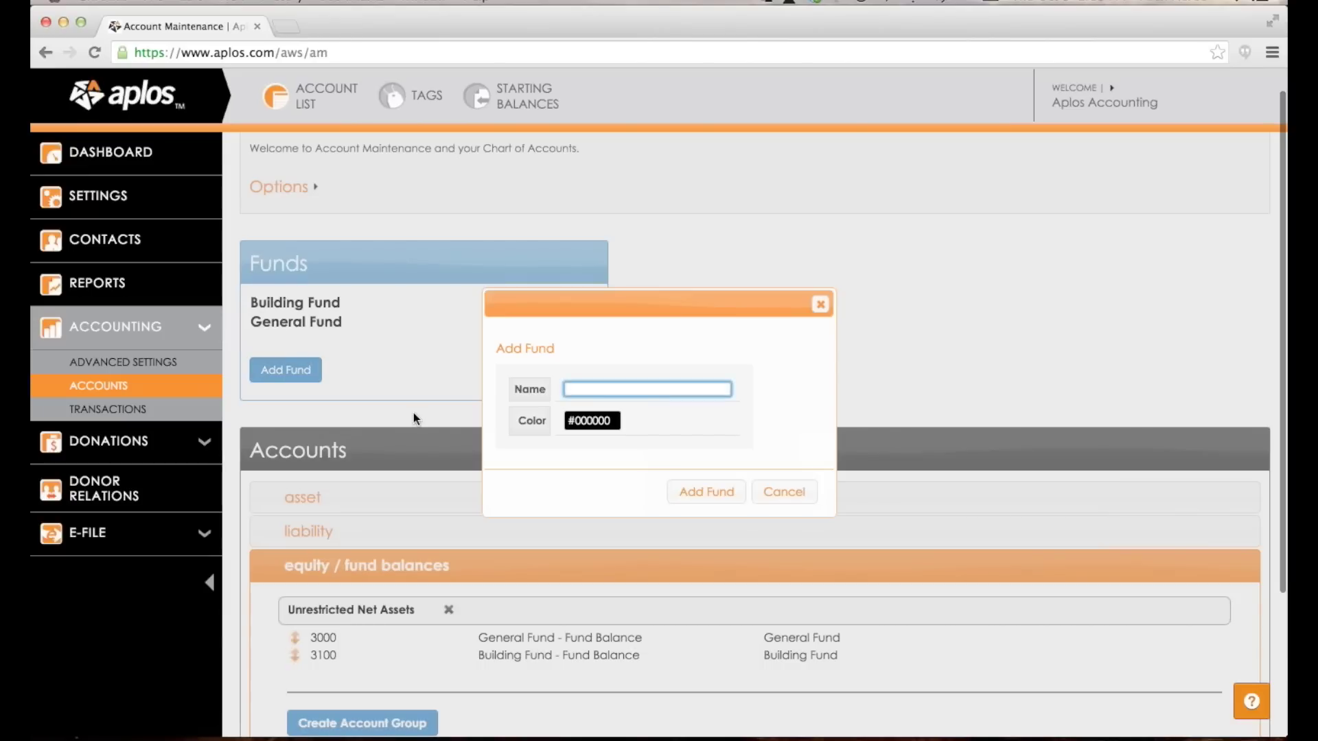
type("Missions Fund")
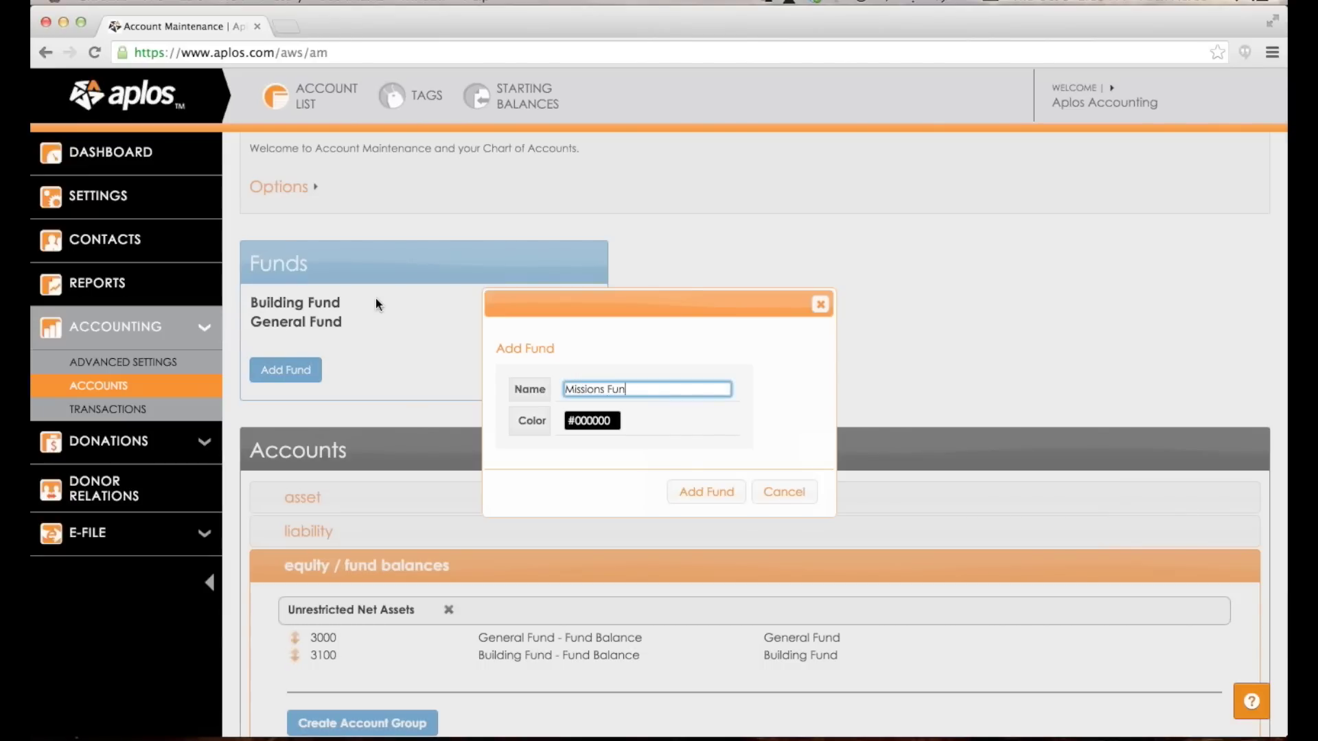
key("Return")
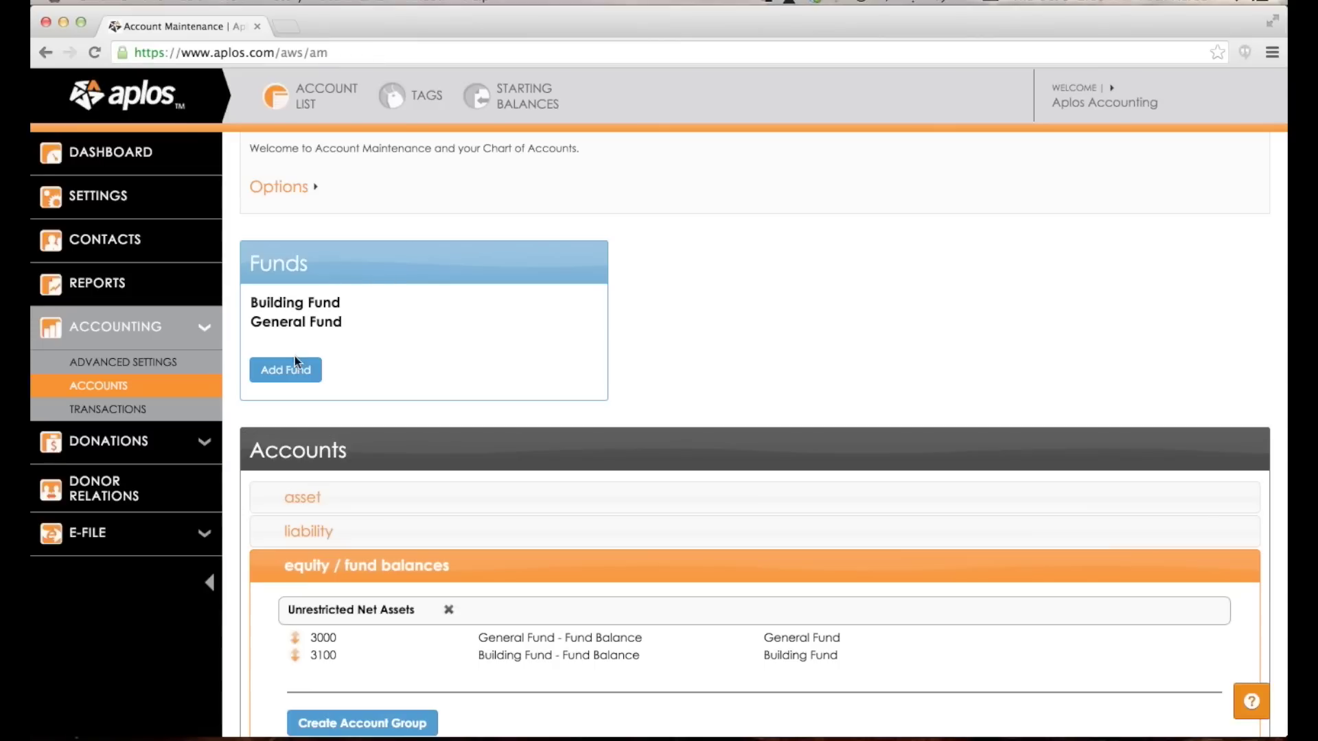
left_click(295, 357)
type("Missions Fund")
left_click(707, 492)
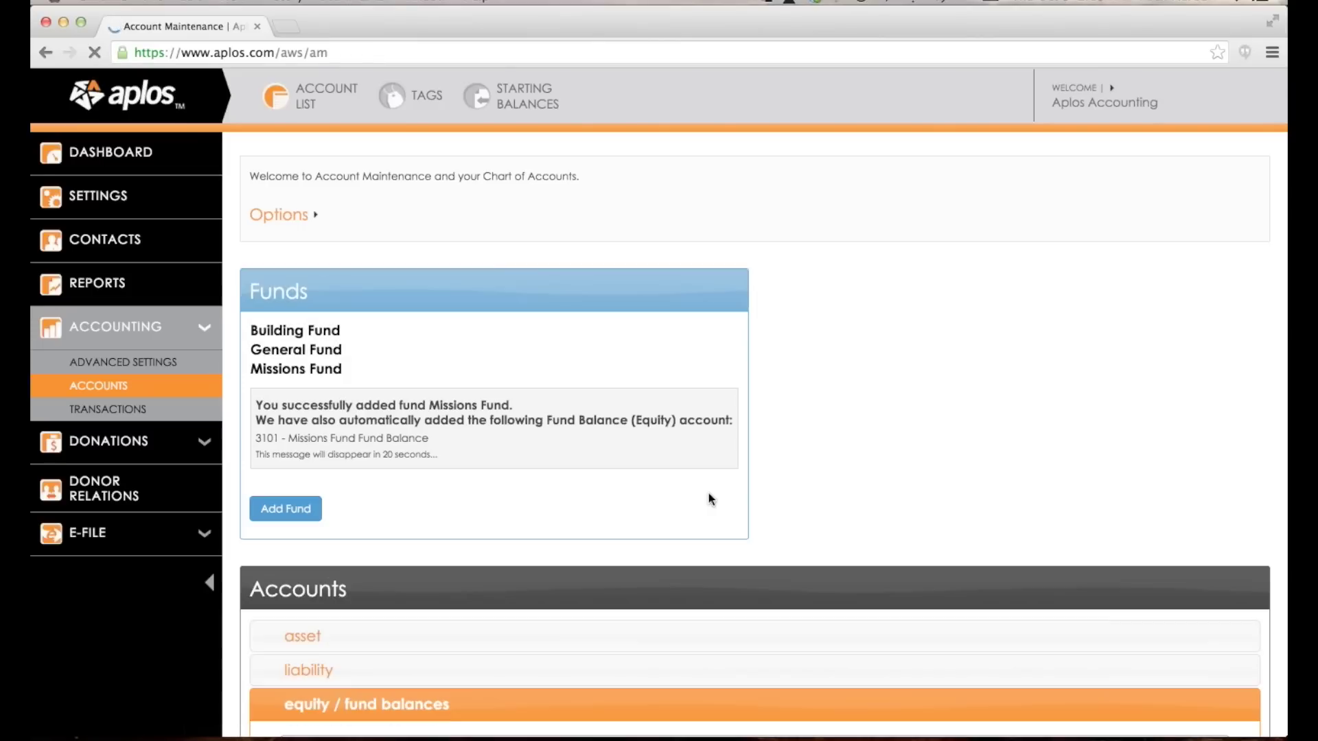
scroll(650, 432, "down", 5)
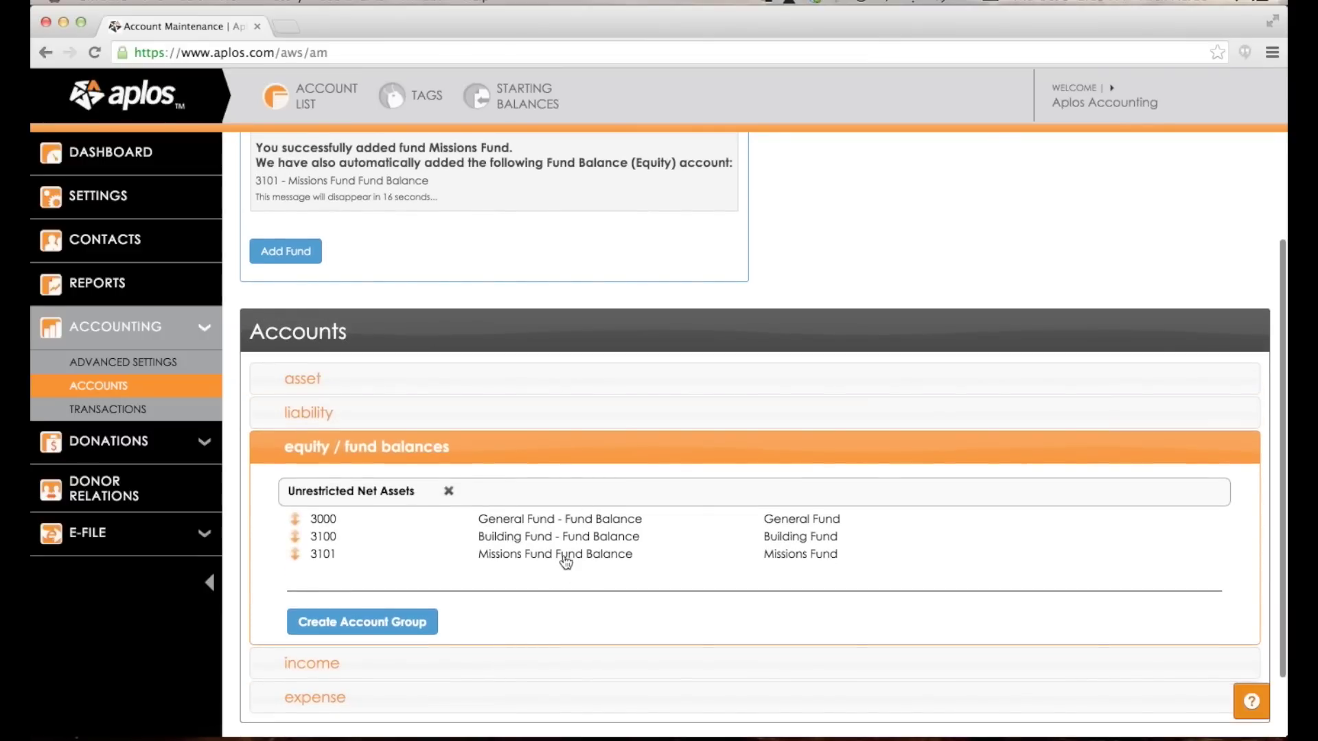
Rename 3101 to 'Missions Fund Balance' and 3100 to 'Building Fund Balance'.
left_click(565, 557)
double_click(567, 555)
key("BackSpace")
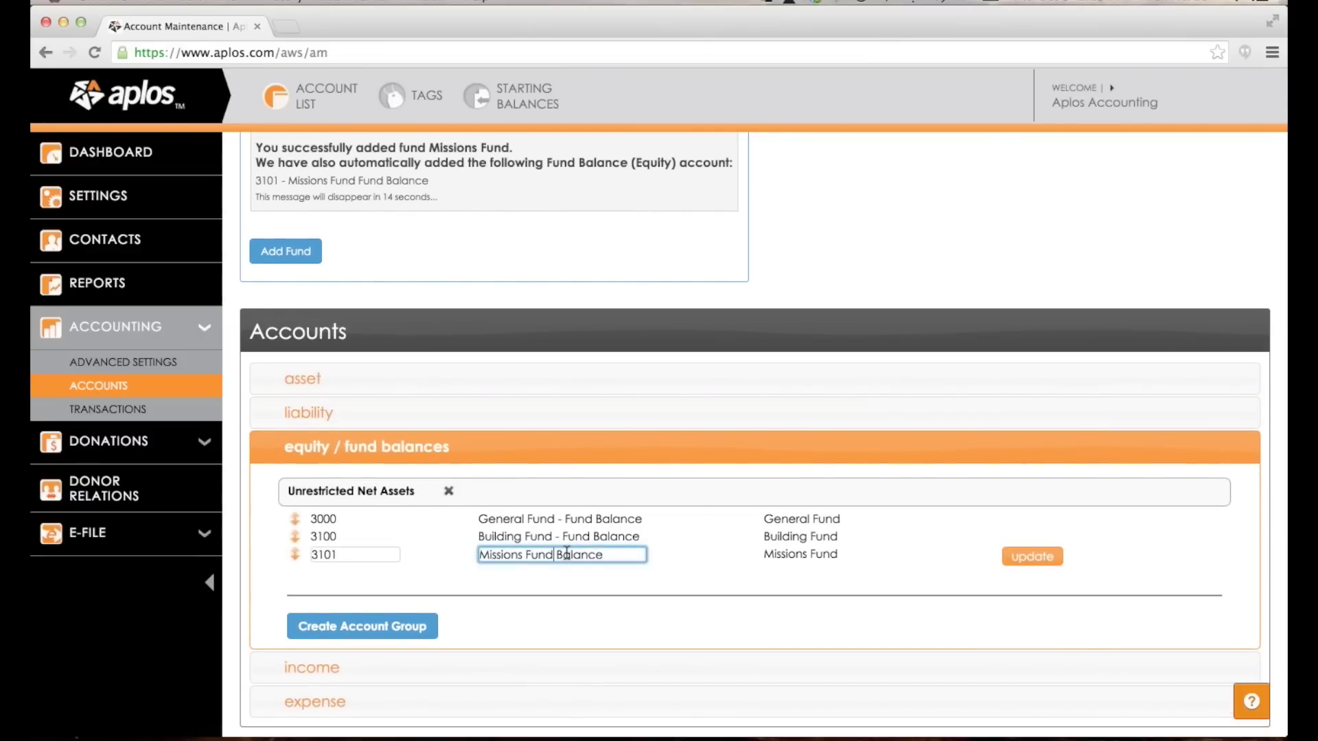
key("Return")
left_click(588, 540)
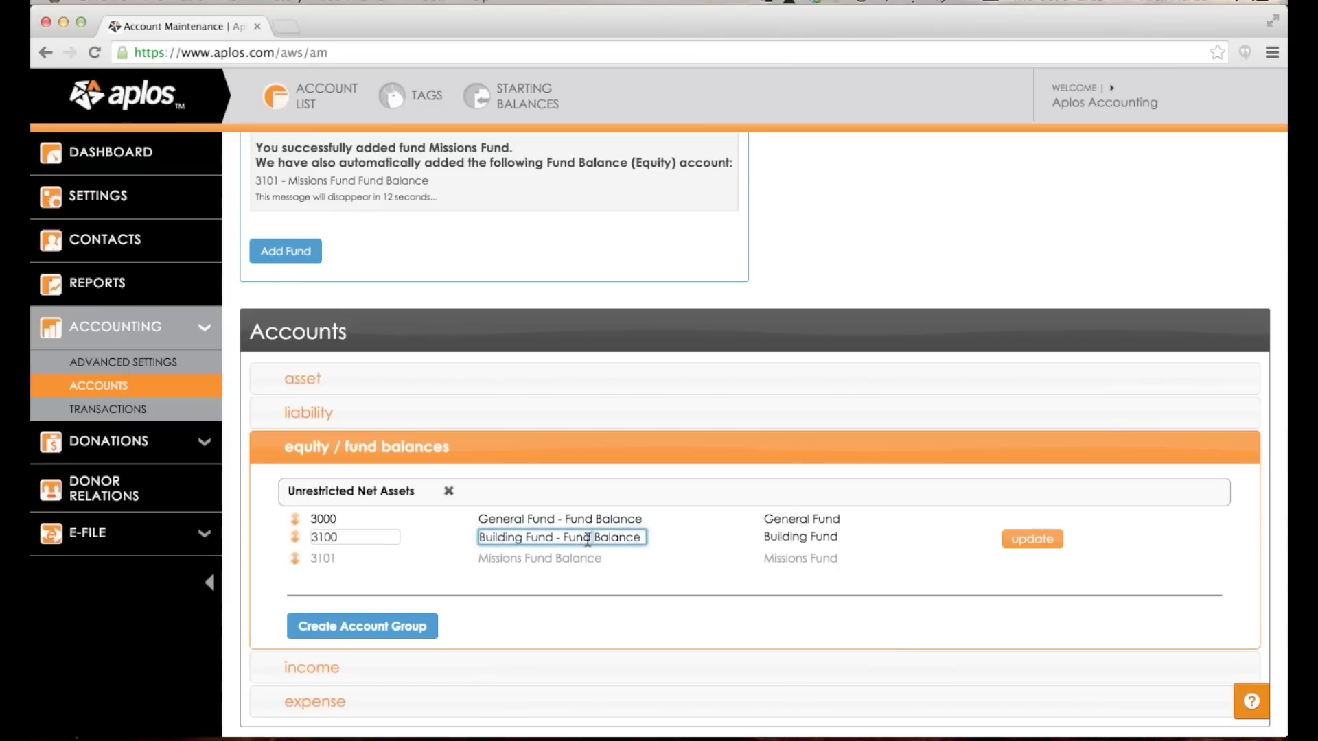
double_click(587, 540)
left_click_drag(587, 541, 546, 536)
key("BackSpace")
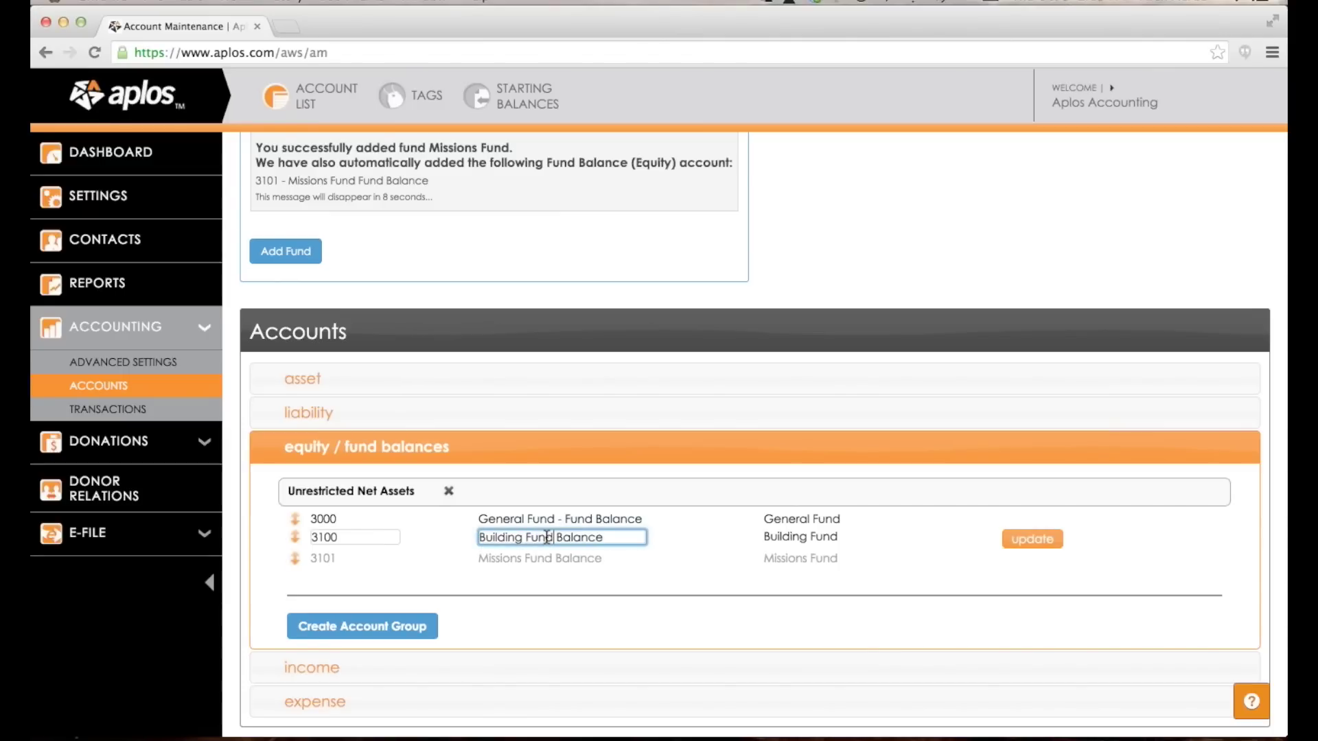
key("Return")
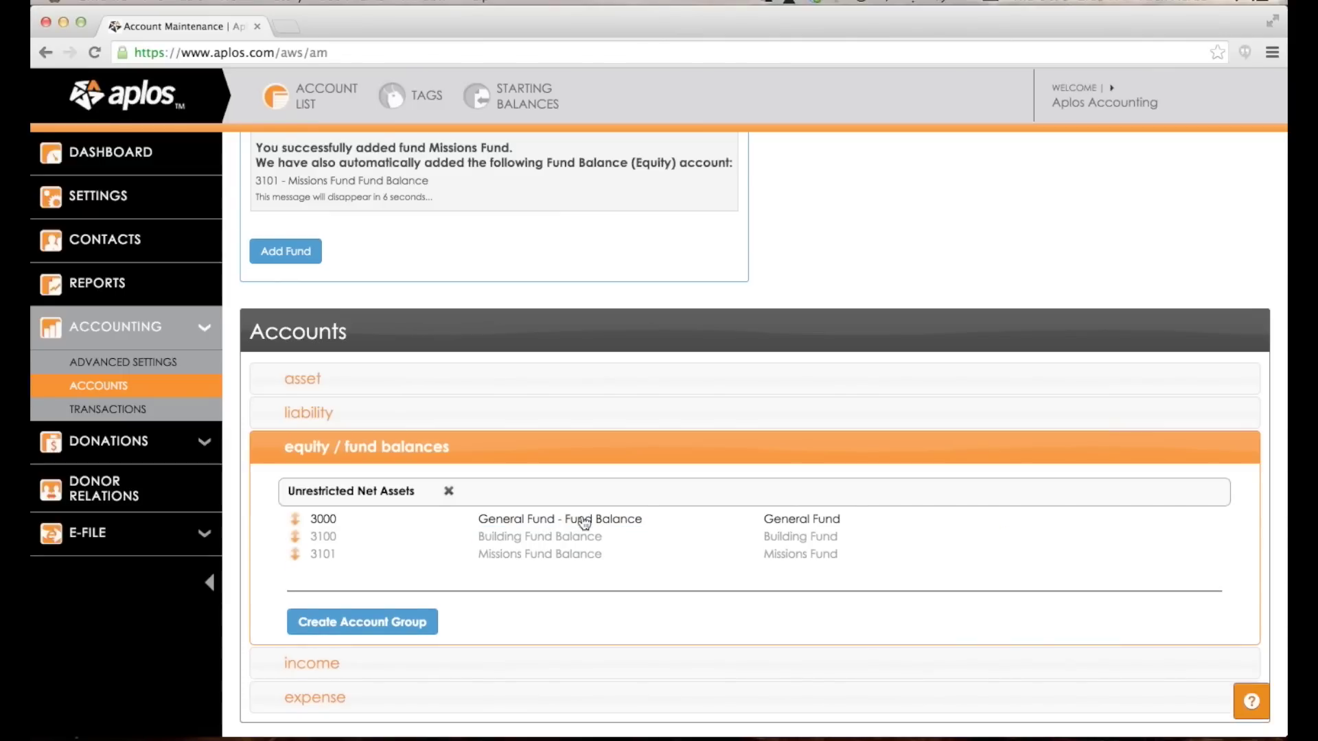
Rename account 3000 to 'General Fund Balance'.
left_click(574, 520)
double_click(580, 519)
mouse_move(580, 519)
left_mouse_down()
mouse_move(552, 518)
mouse_move(562, 520)
left_mouse_up()
key("BackSpace")
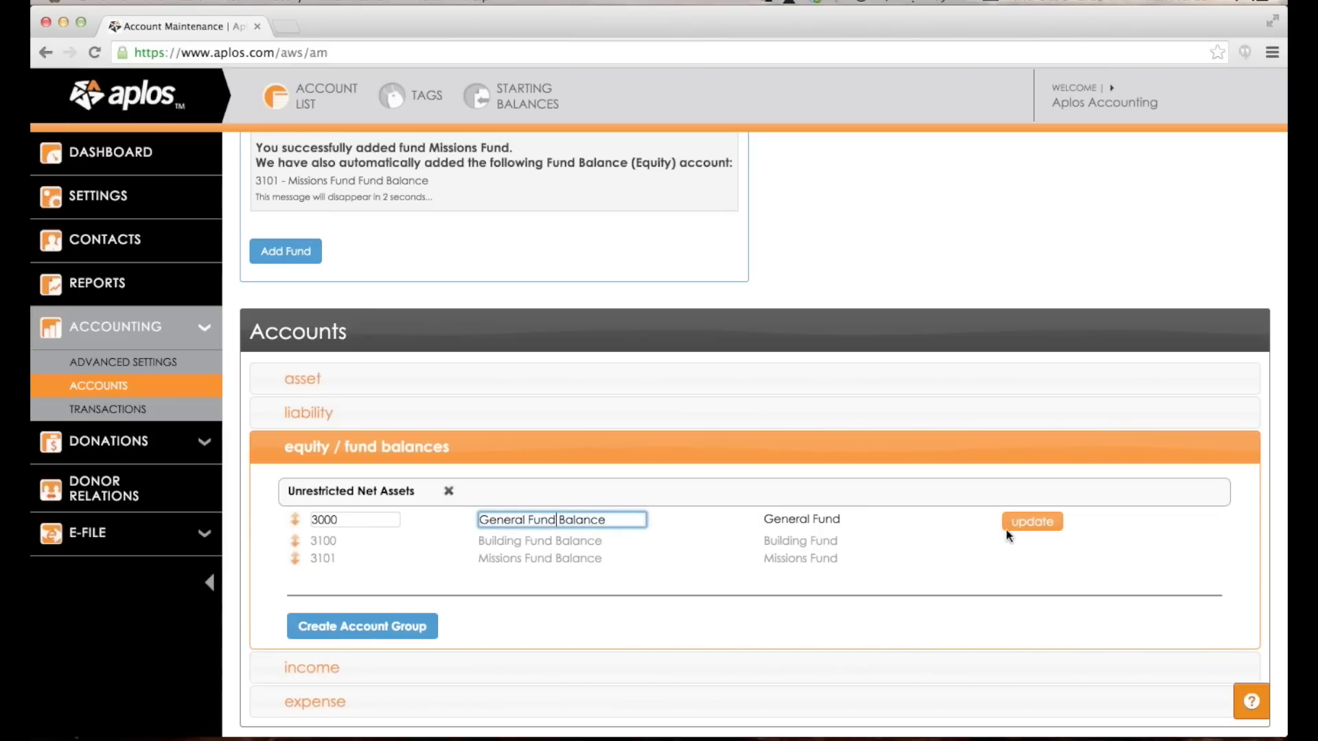
left_click(1015, 524)
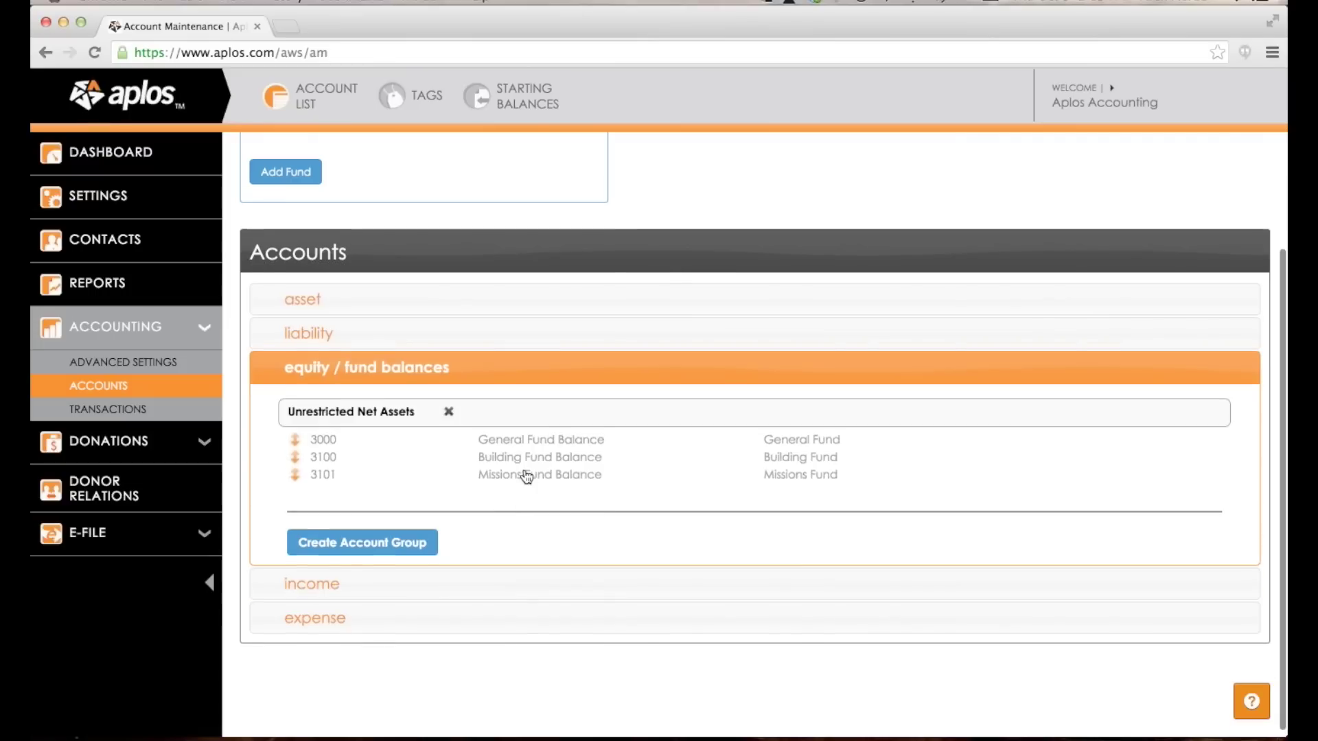
scroll(521, 477, "up", 3)
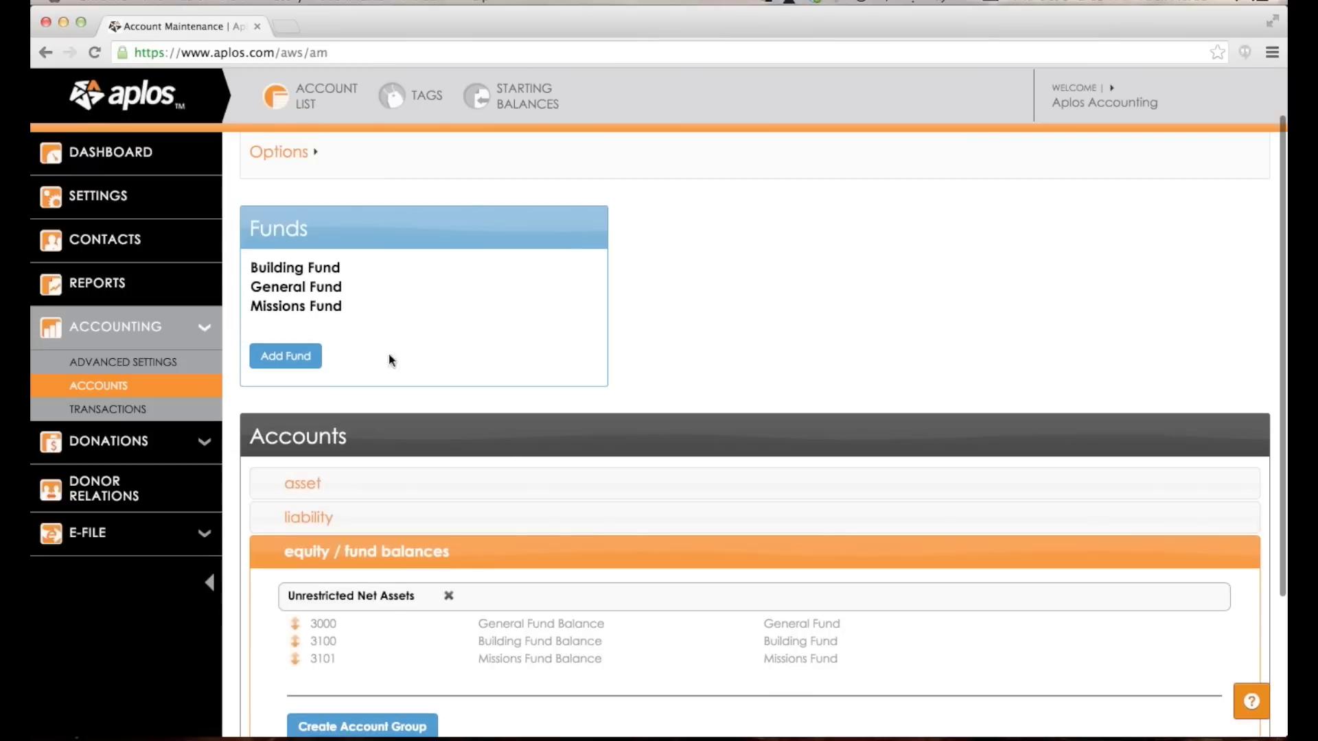
Give the Missions Fund the purple colour #4217EB.
left_click(317, 289)
left_click(332, 308)
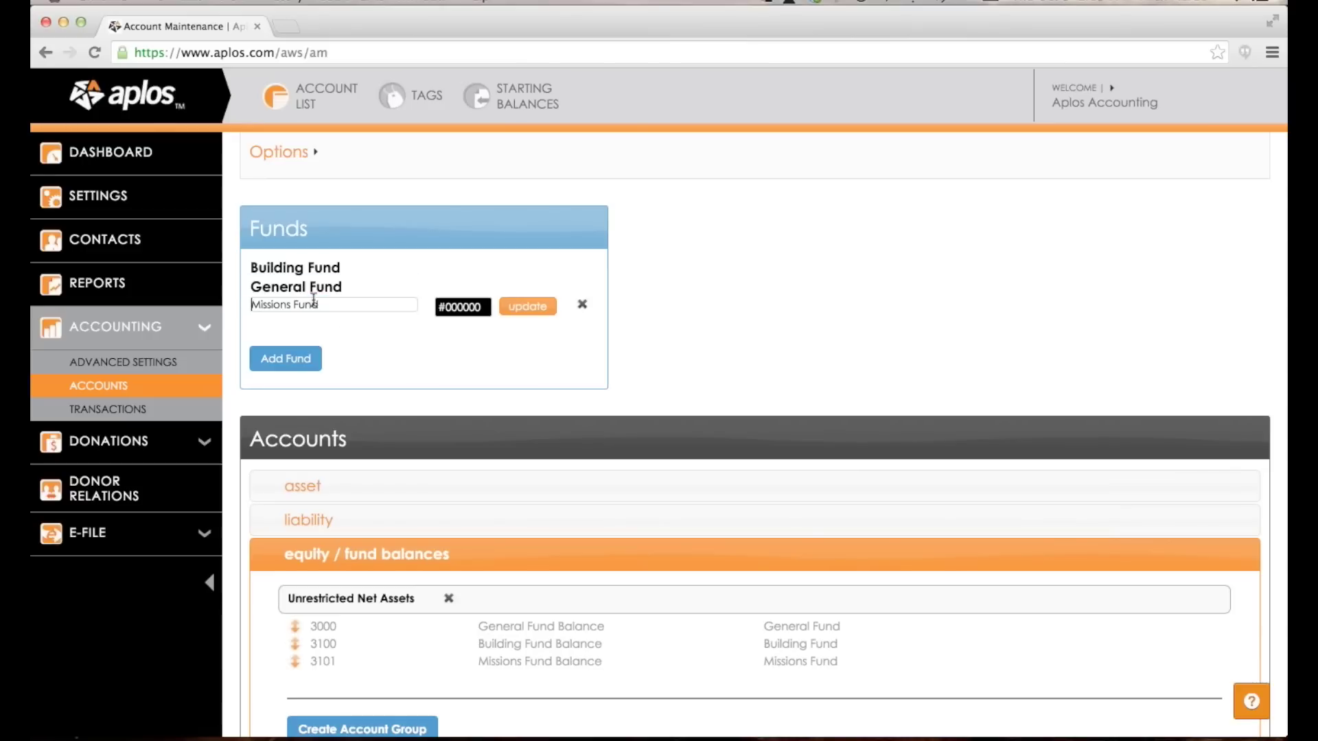
left_click(470, 306)
left_click(623, 330)
left_click(555, 336)
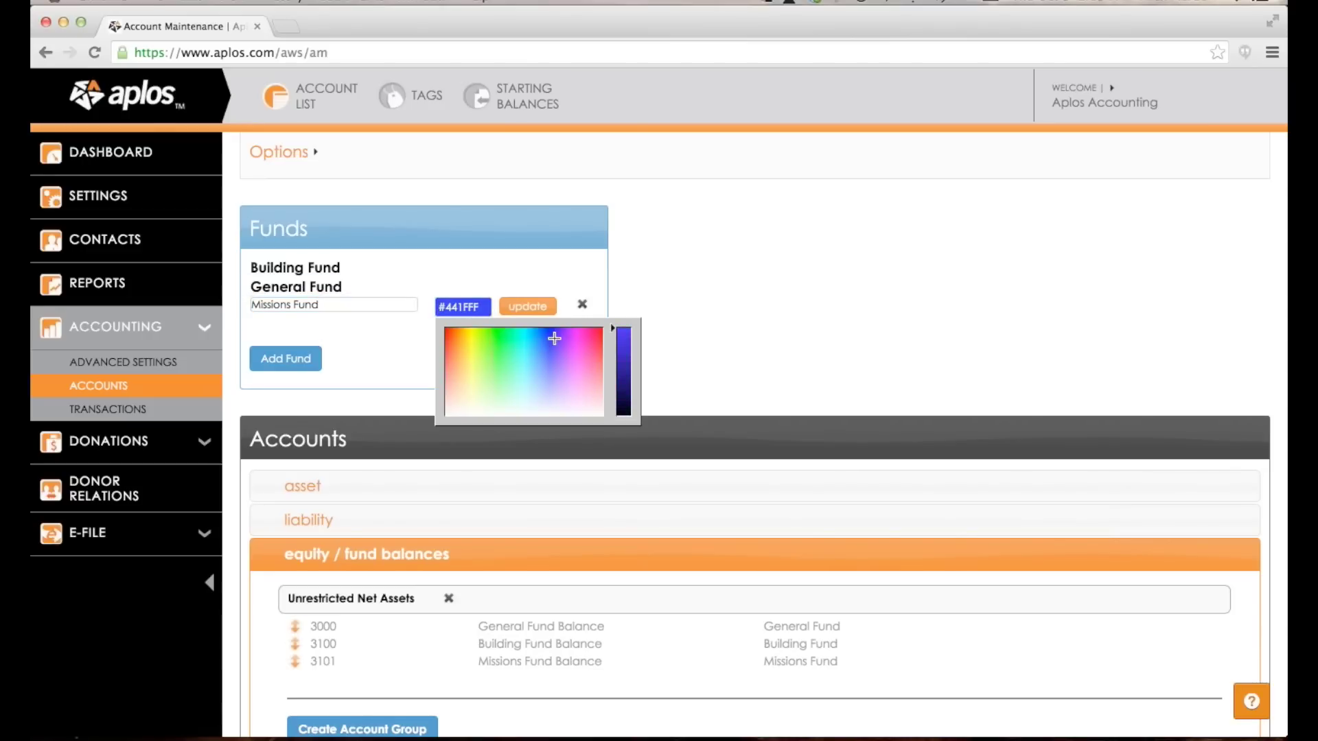
left_click_drag(615, 329, 615, 339)
left_click(527, 306)
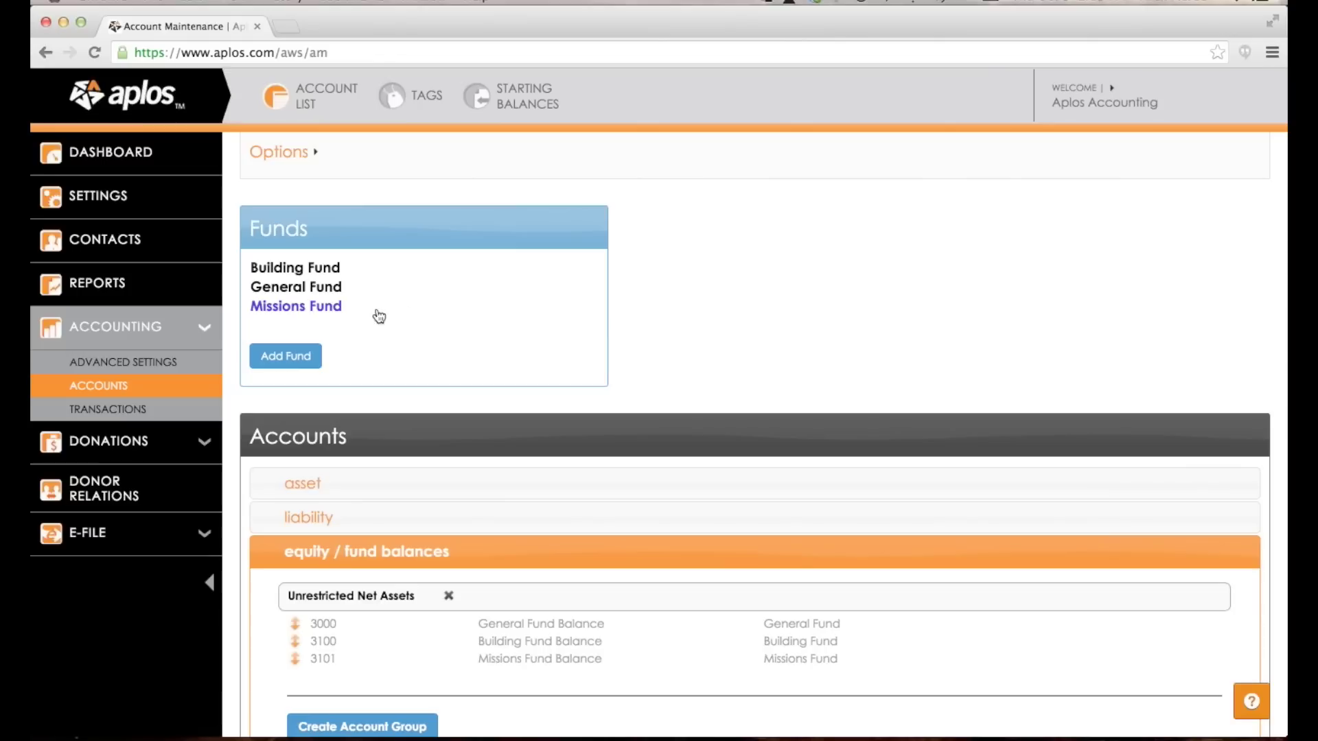
Give the Building Fund the orange colour #E35F1E.
left_click(322, 269)
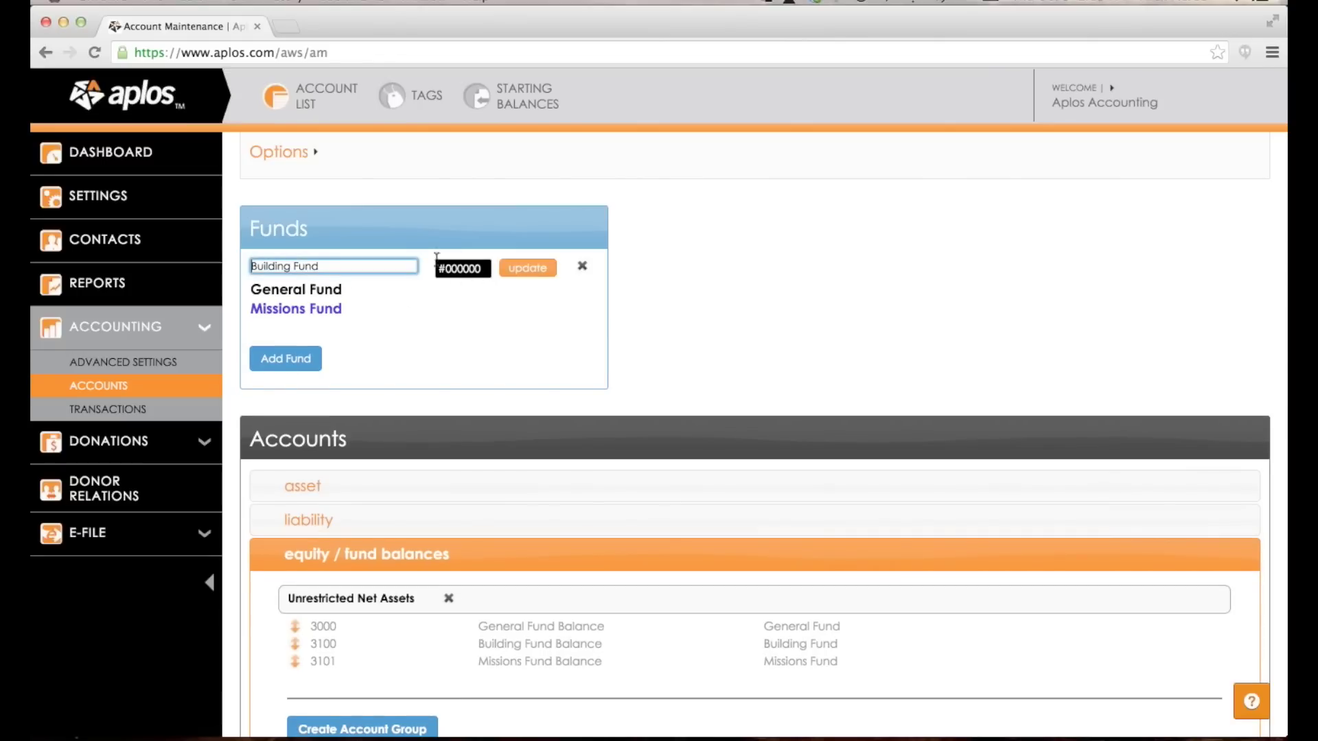
left_click(456, 271)
left_click(455, 303)
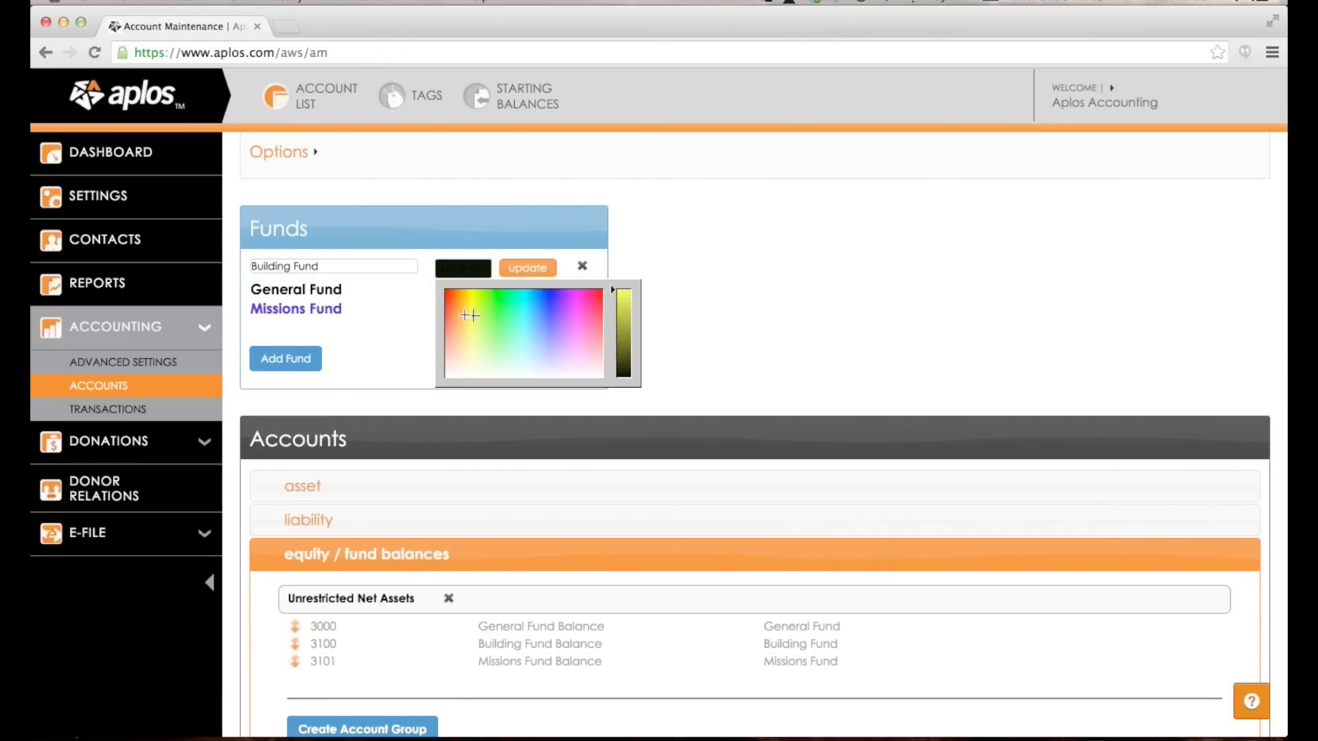
left_click(454, 301)
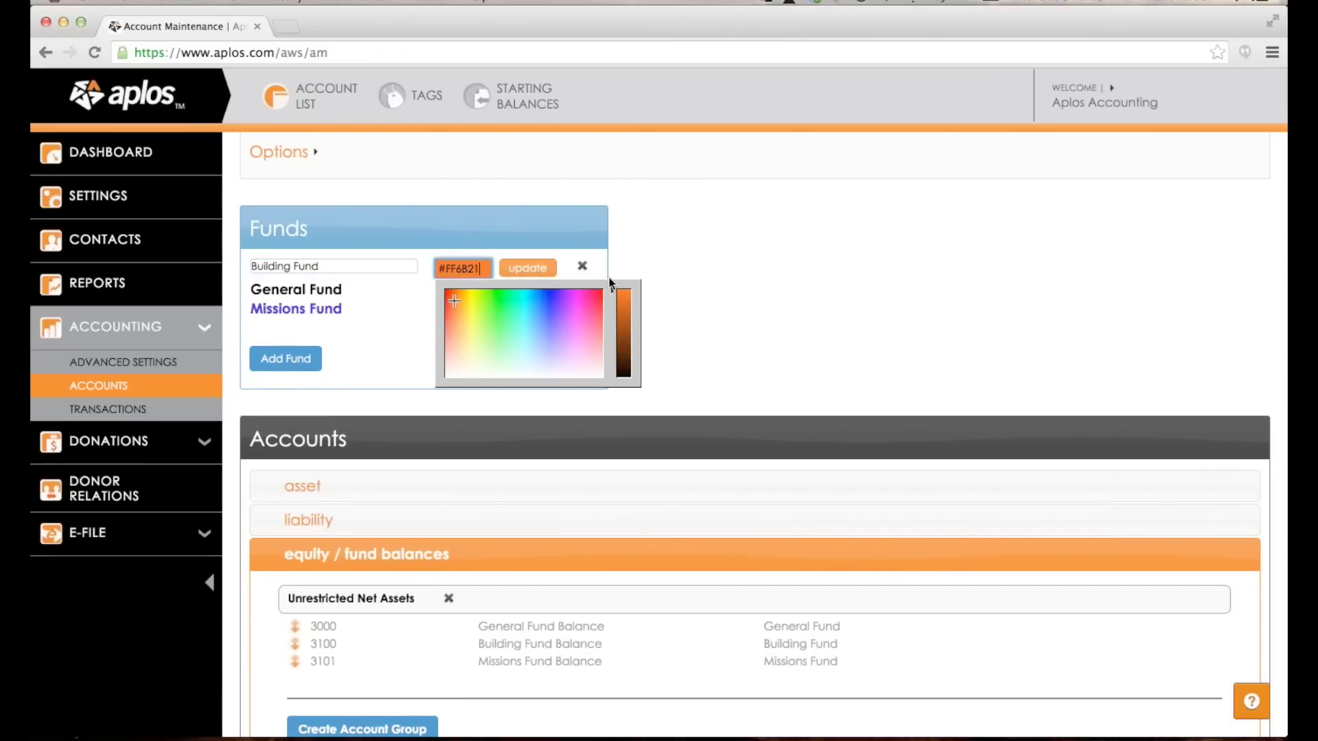
left_click(538, 269)
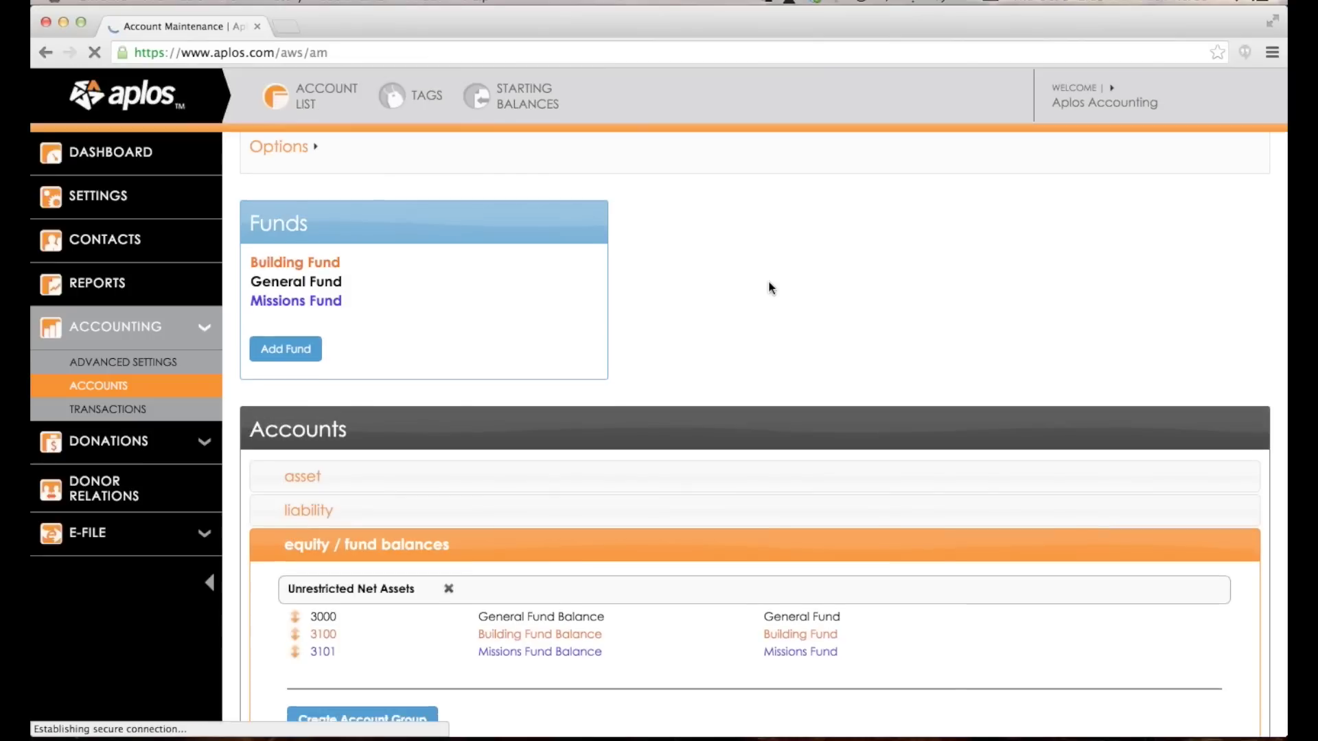
scroll(769, 283, "down", 3)
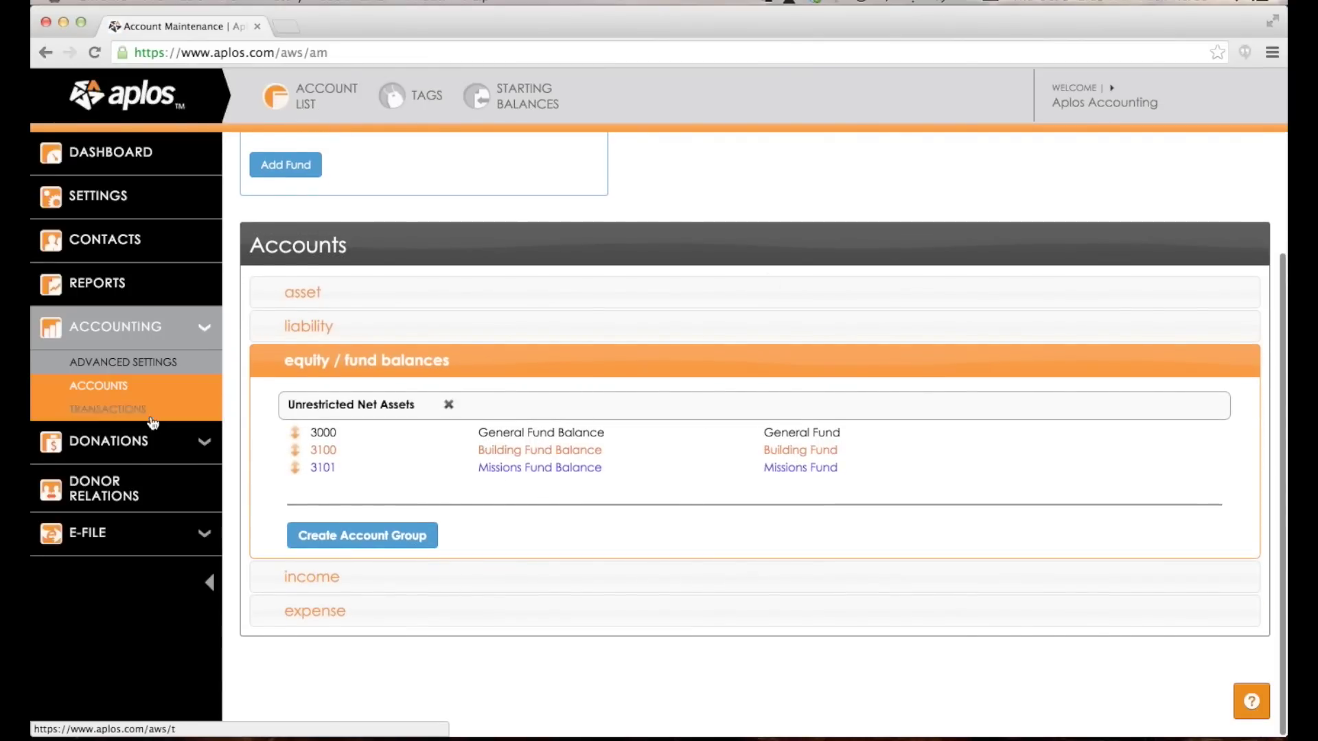
Expand the income accounts to show the Donations and Other Income groups.
scroll(499, 405, "up", 1)
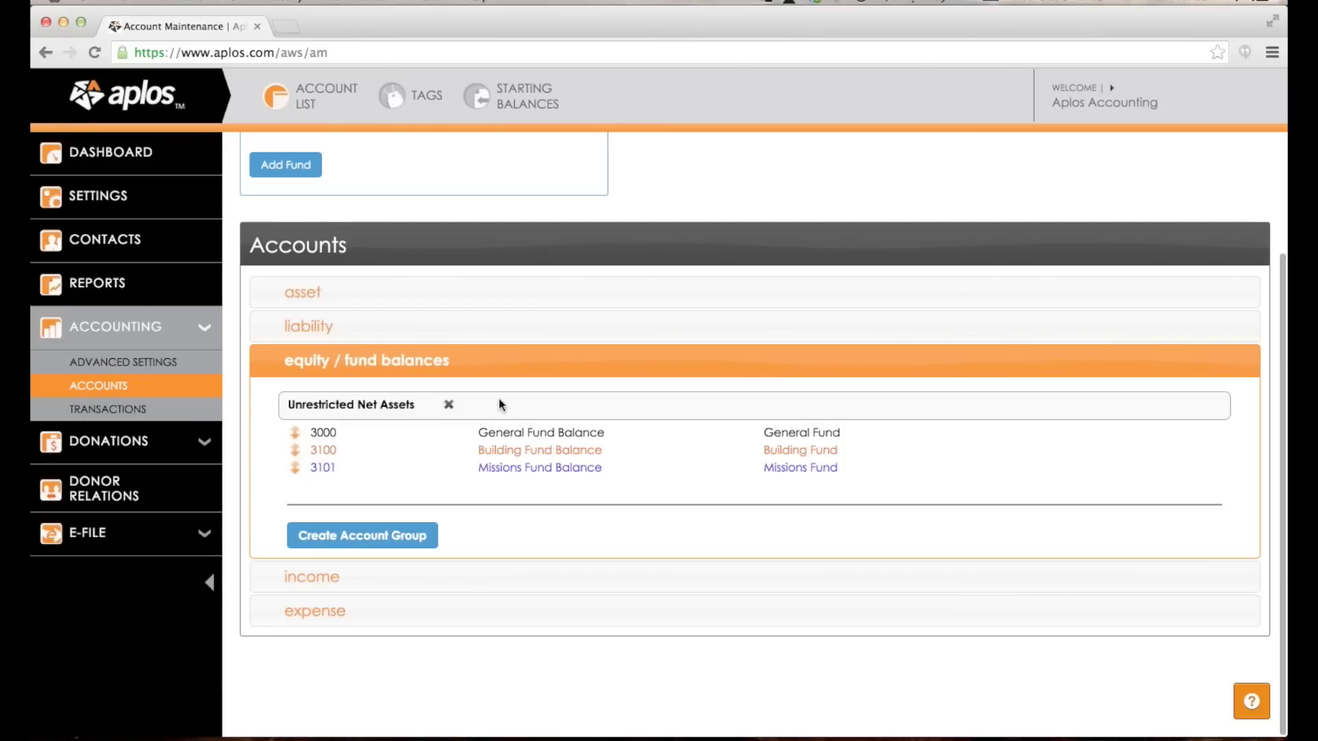
scroll(500, 405, "up", 4)
scroll(499, 405, "down", 4)
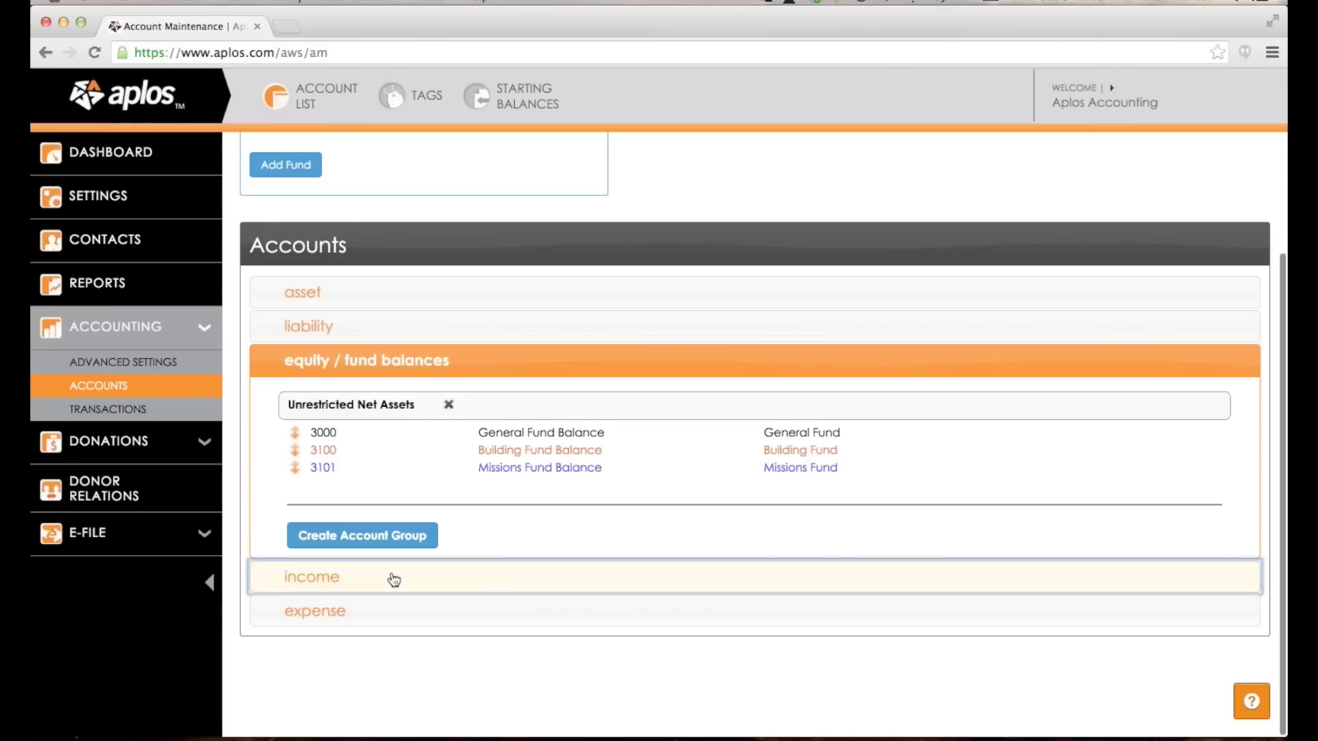
left_click(394, 580)
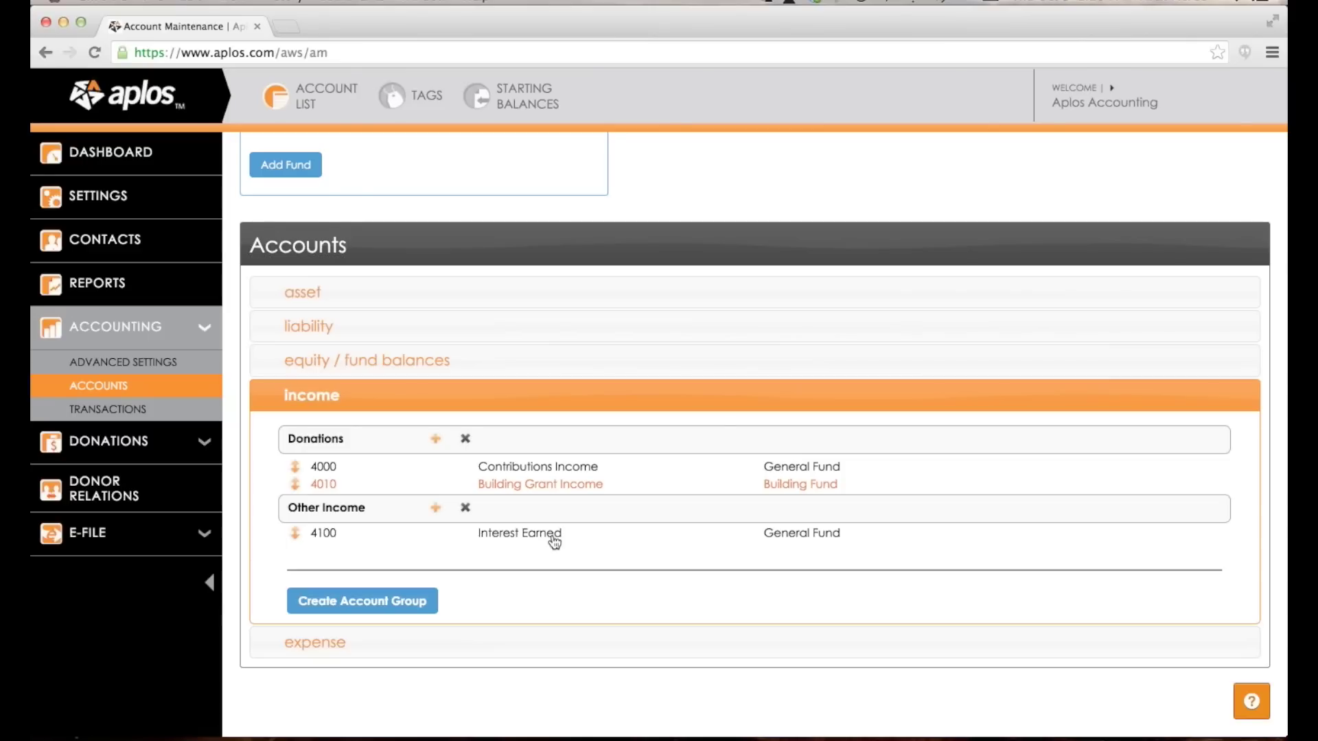
Rename the Other Income group to 'Building Income'.
left_click(436, 439)
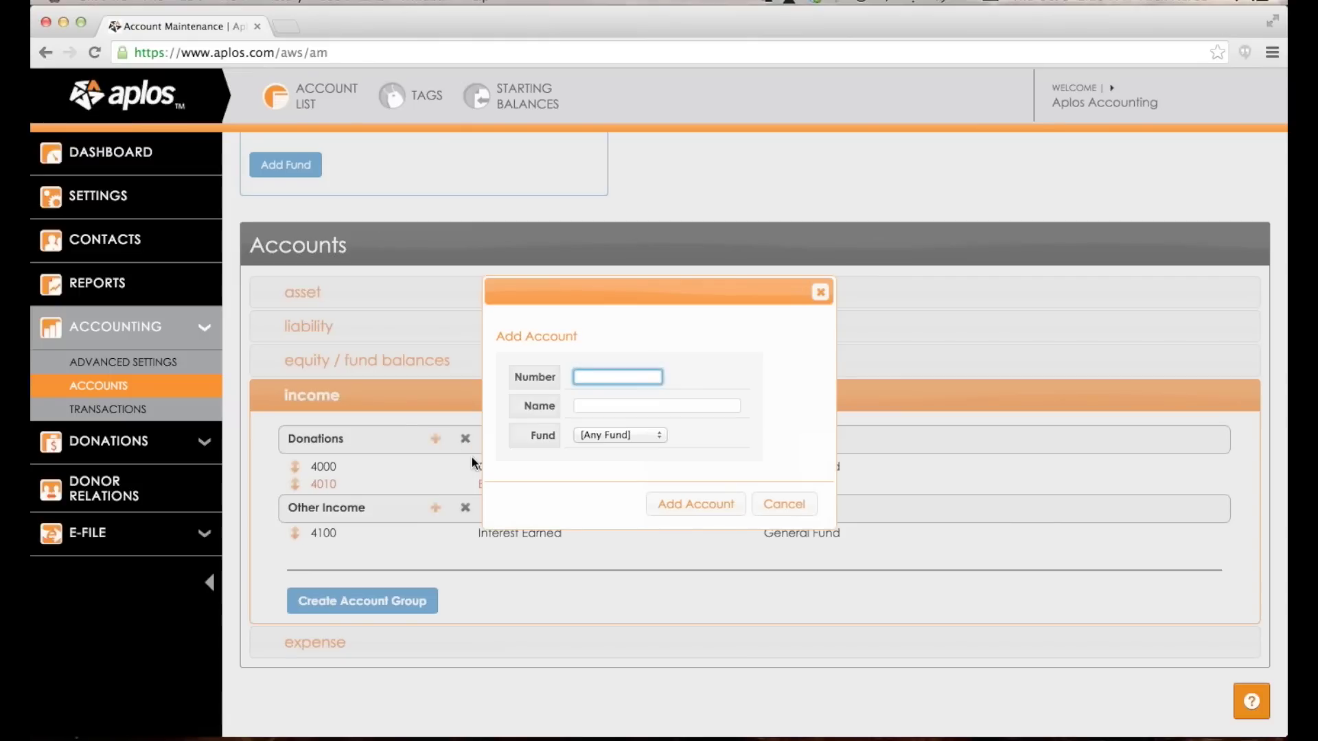
type("4")
key("BackSpace")
key("Escape")
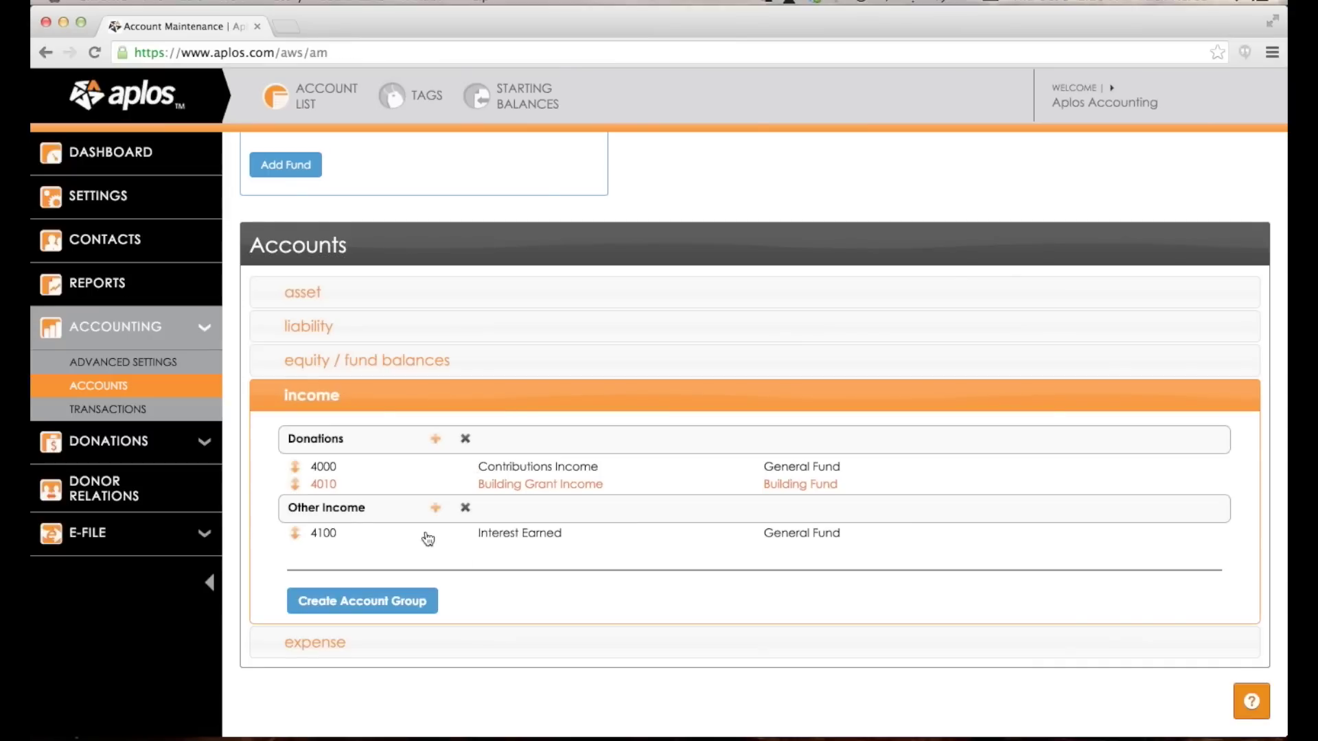
left_click(355, 512)
triple_click(332, 513)
type("Building Incom")
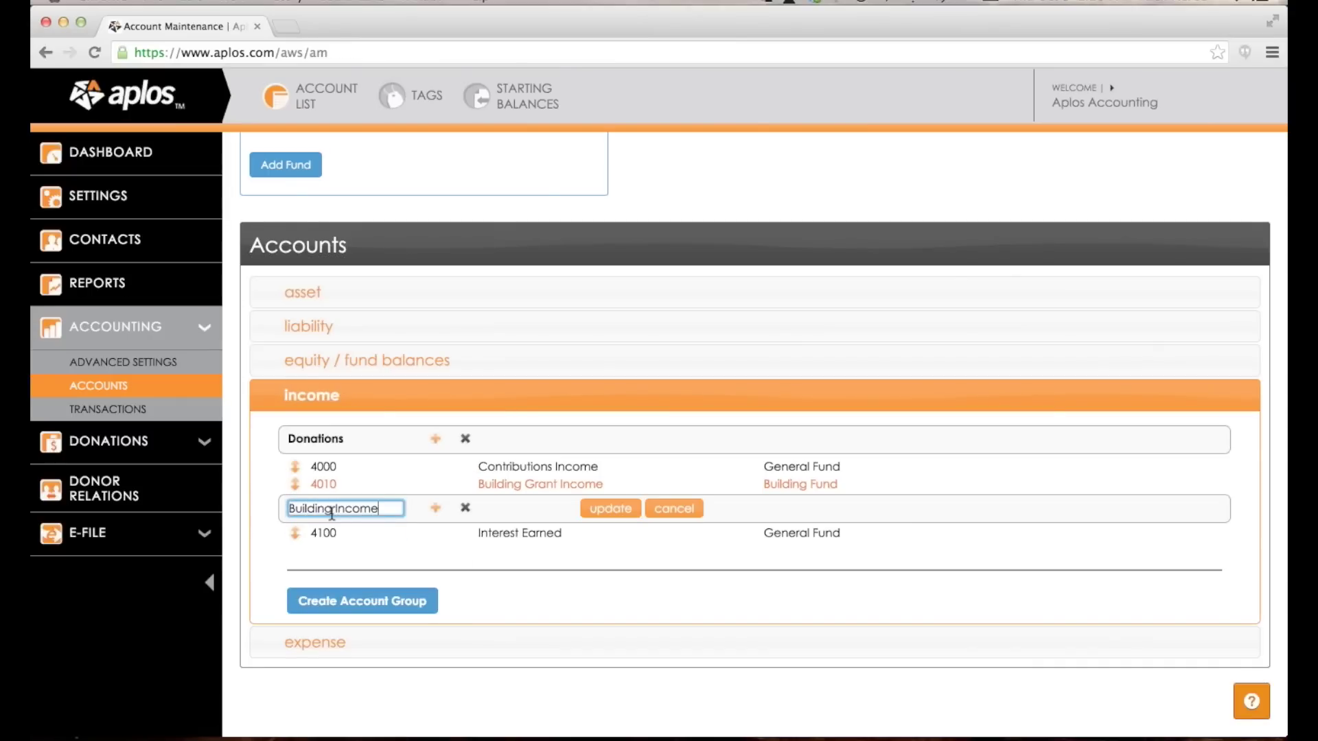
type("e")
key("Return")
Assign account 4100 Interest Earned to the Building Fund.
left_click(789, 534)
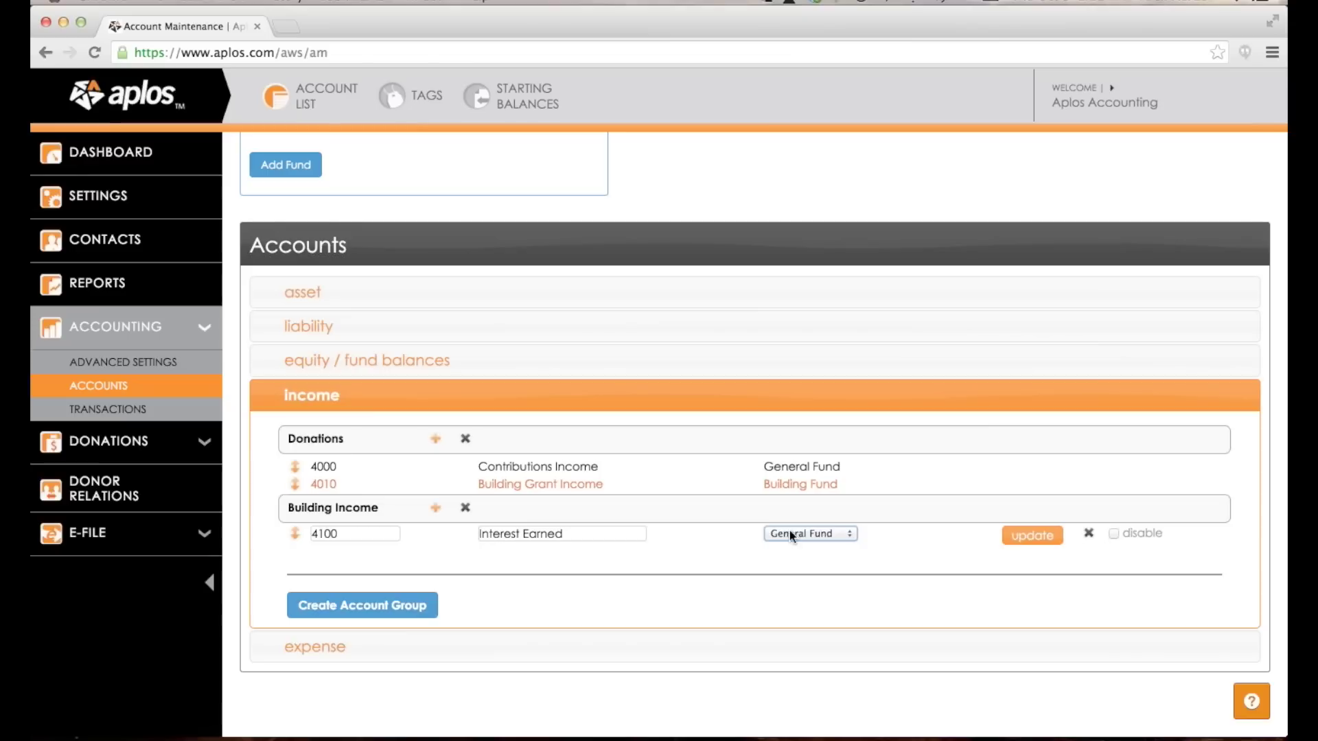
left_click(790, 535)
left_click(808, 519)
left_click(1038, 538)
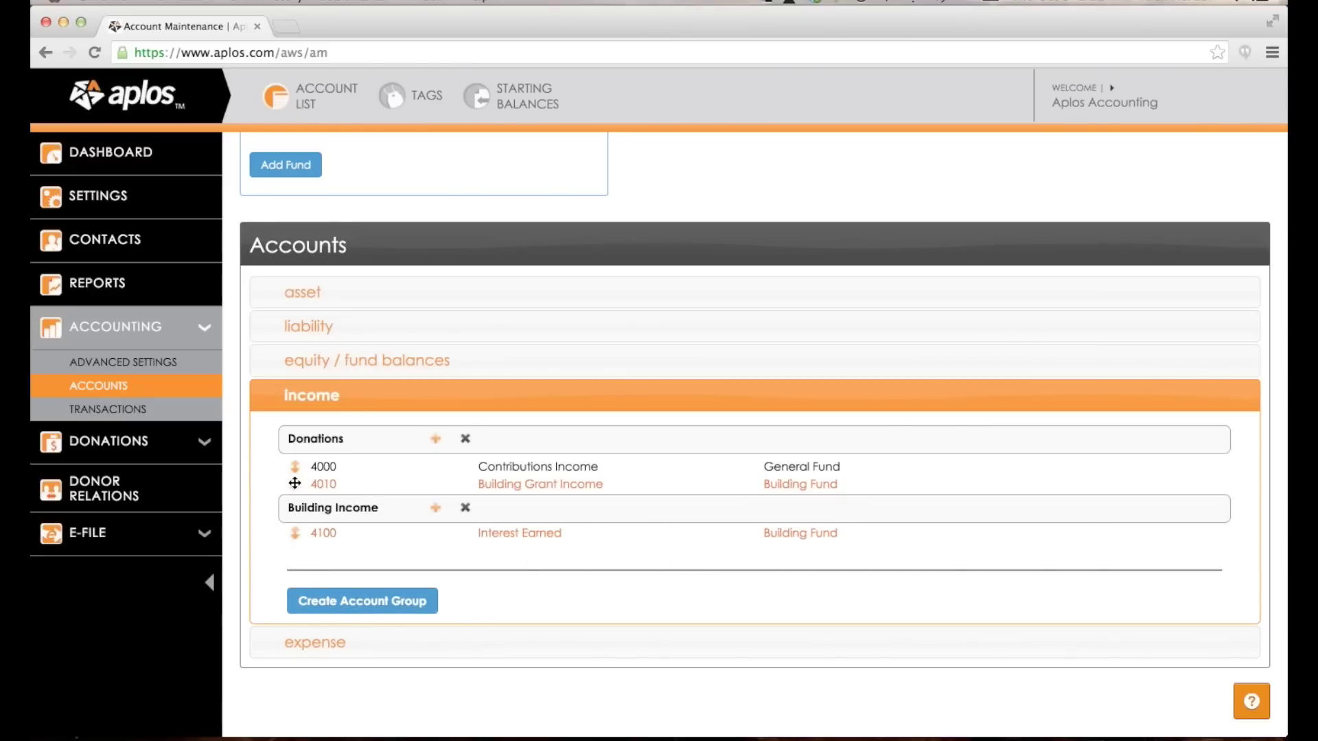
Move account 4010 into Building Income, rename it 'Building Income' and renumber it 4105.
left_click_drag(295, 484, 291, 516)
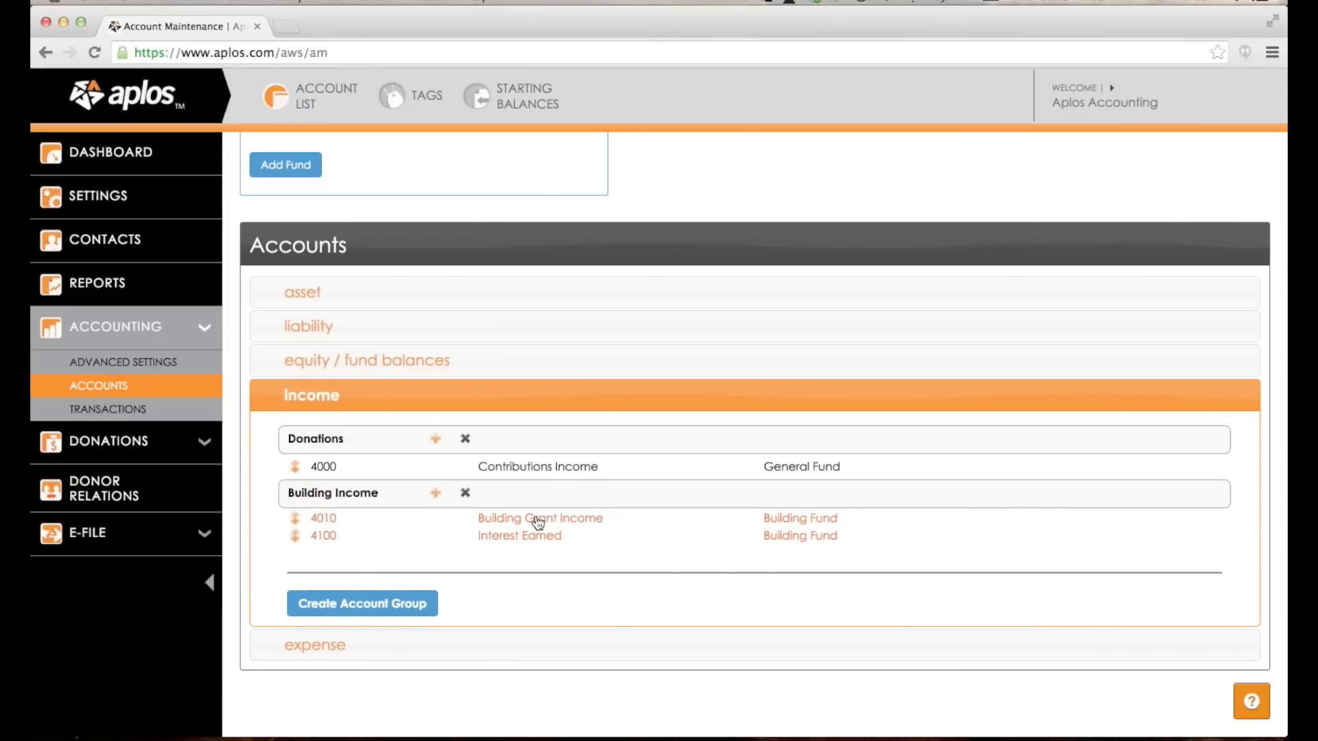
left_click(538, 523)
double_click(541, 518)
key("BackSpace")
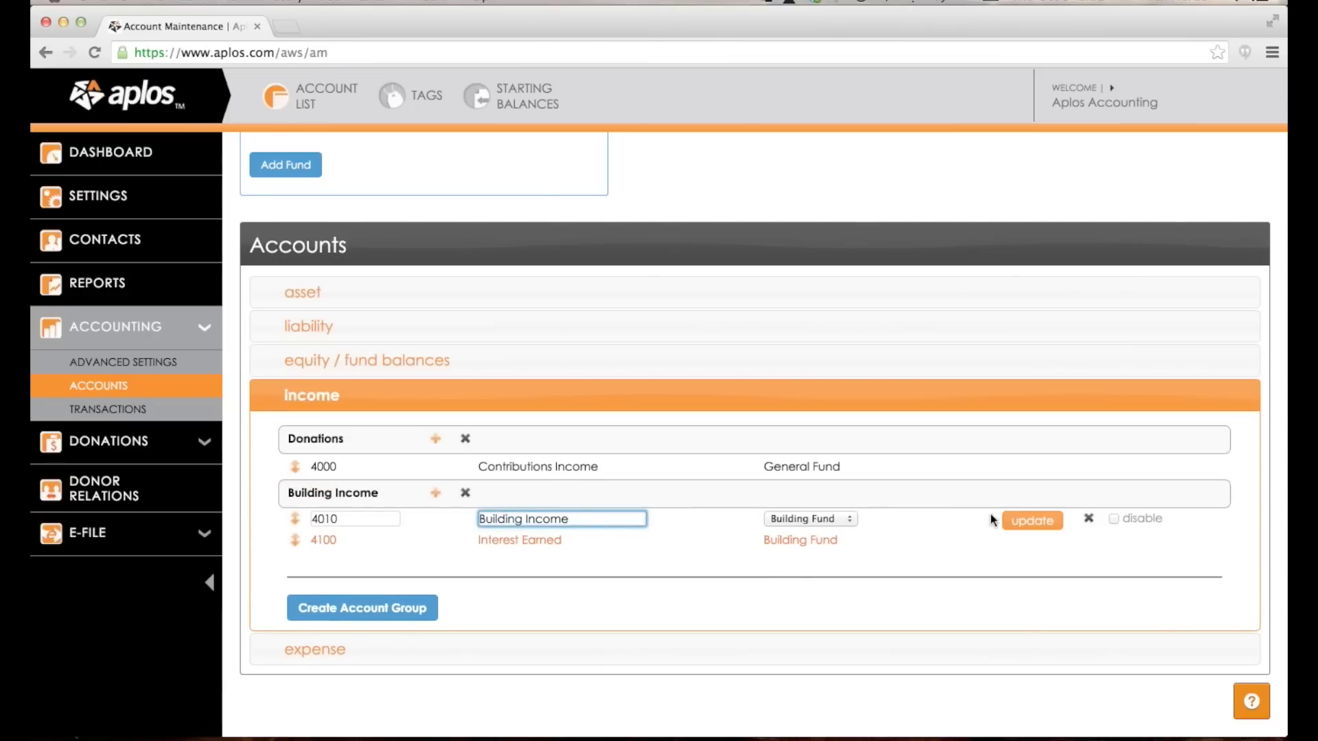
left_click(1031, 520)
left_click(346, 519)
double_click(345, 519)
type("4105")
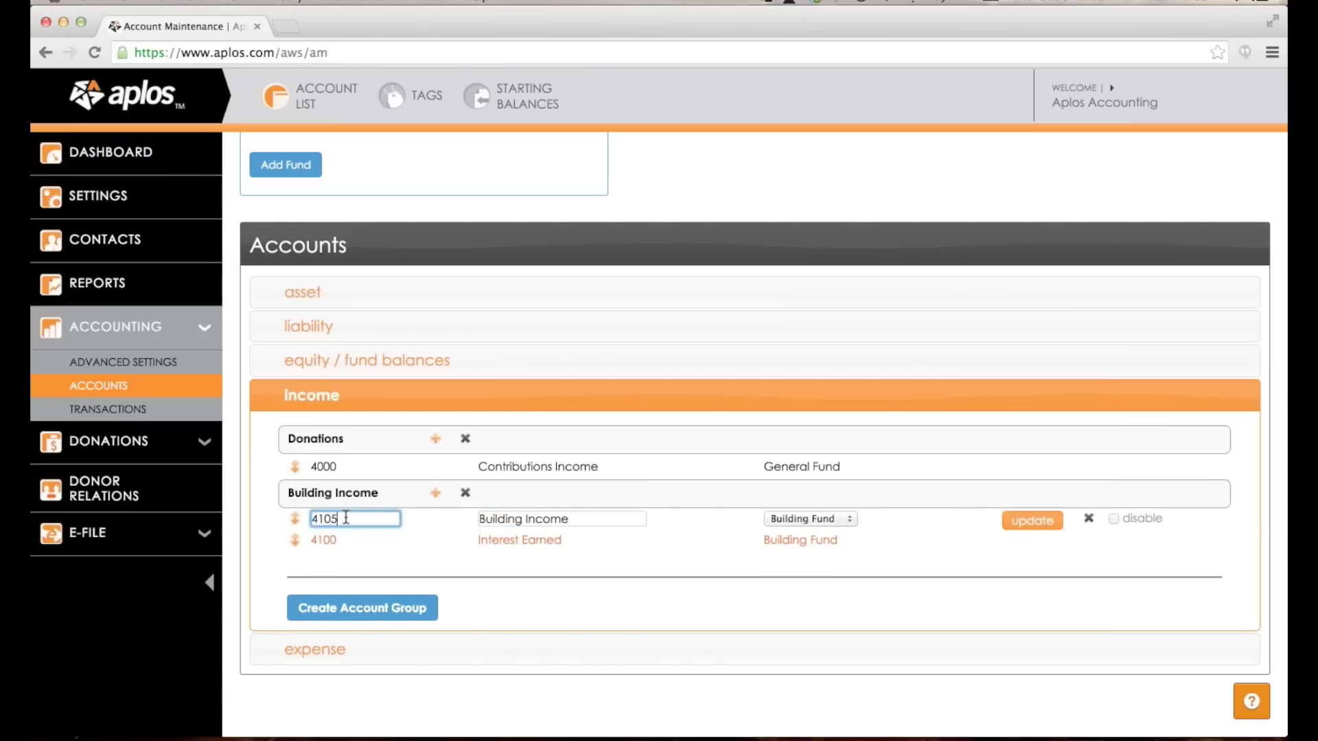
key("Return")
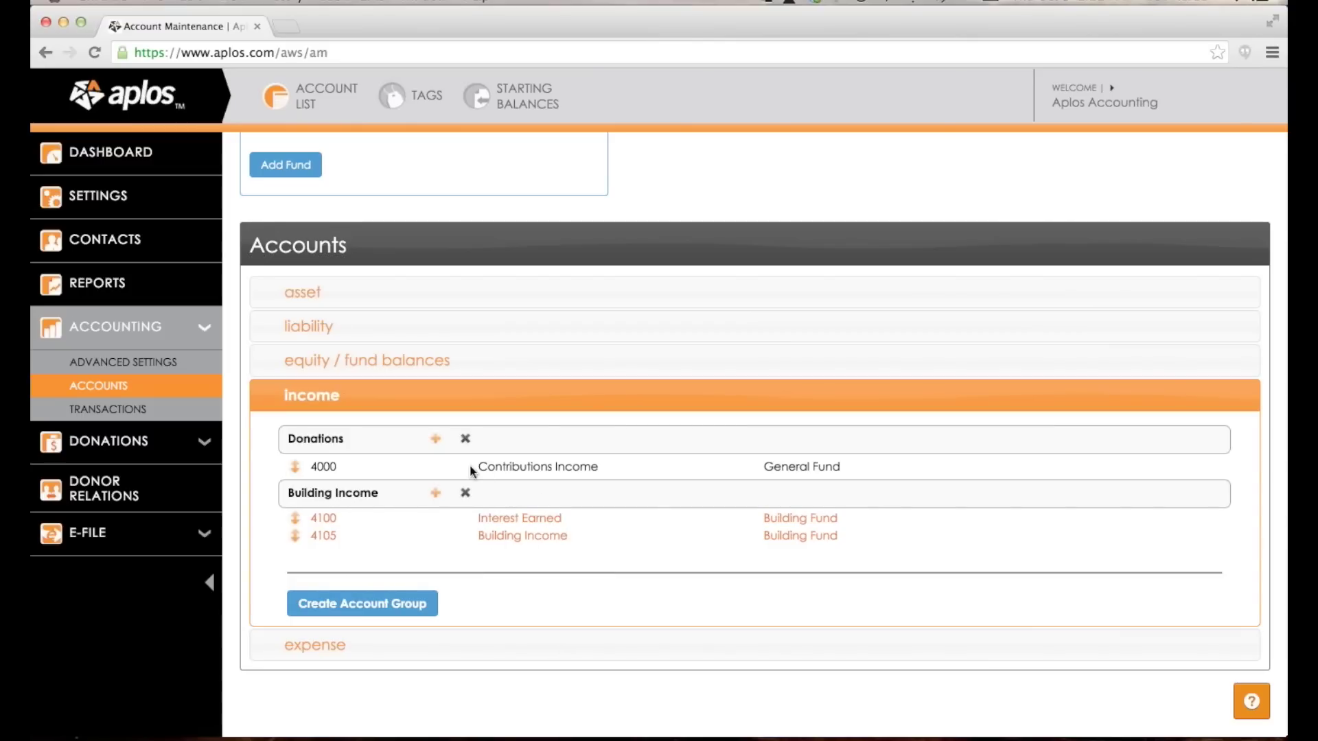
Add account 4005 Grant Income under Donations, assigned to General Fund.
left_click(438, 440)
type("4005")
key("Tab")
type("Granr Inc")
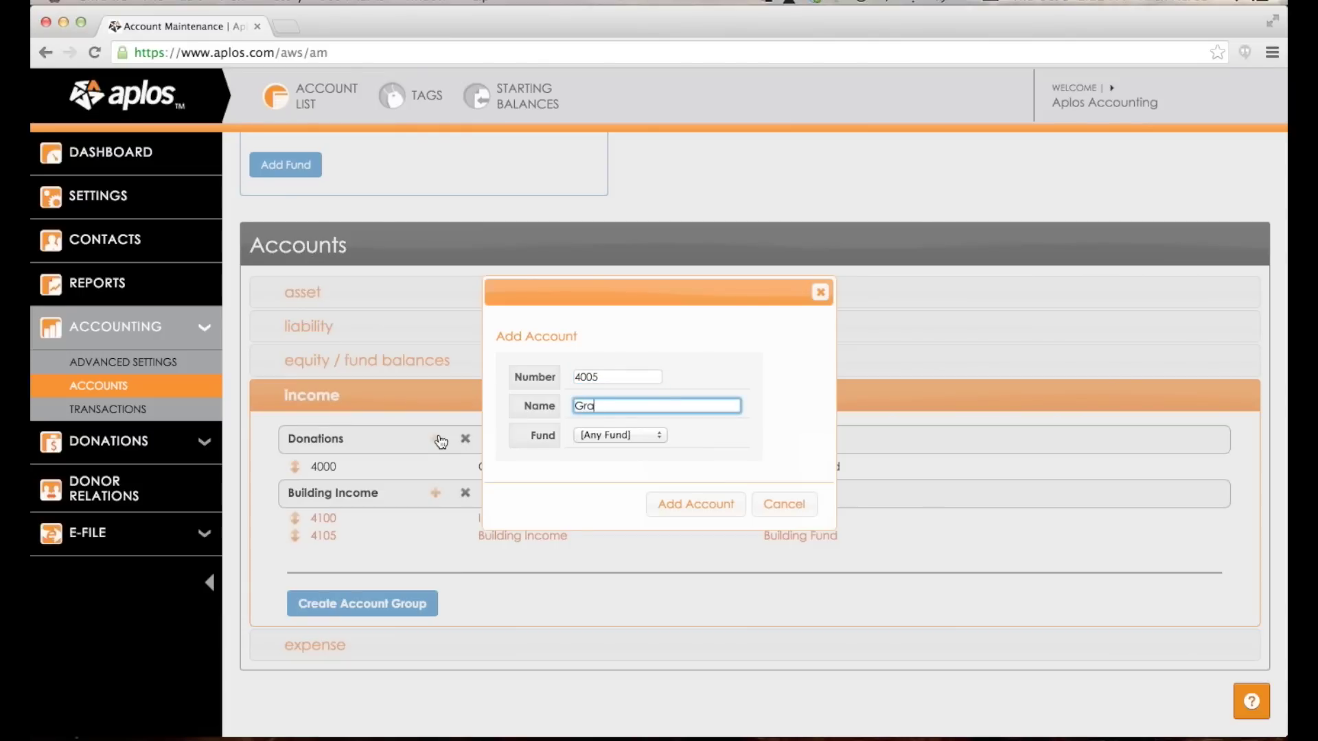
key("BackSpace")
key("BackSpace")
key("BackSpace")
key("BackSpace")
key("BackSpace")
type("t Income")
left_click(616, 432)
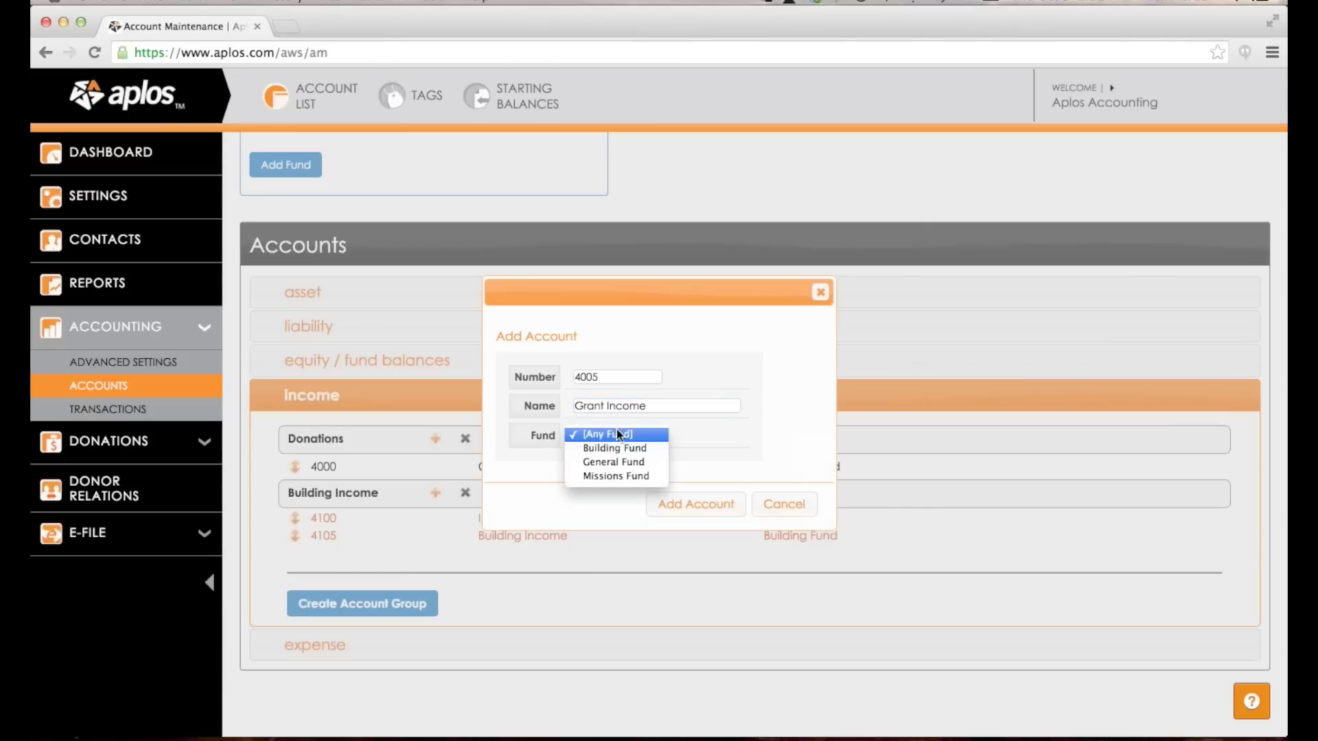
left_click(633, 461)
left_click(692, 504)
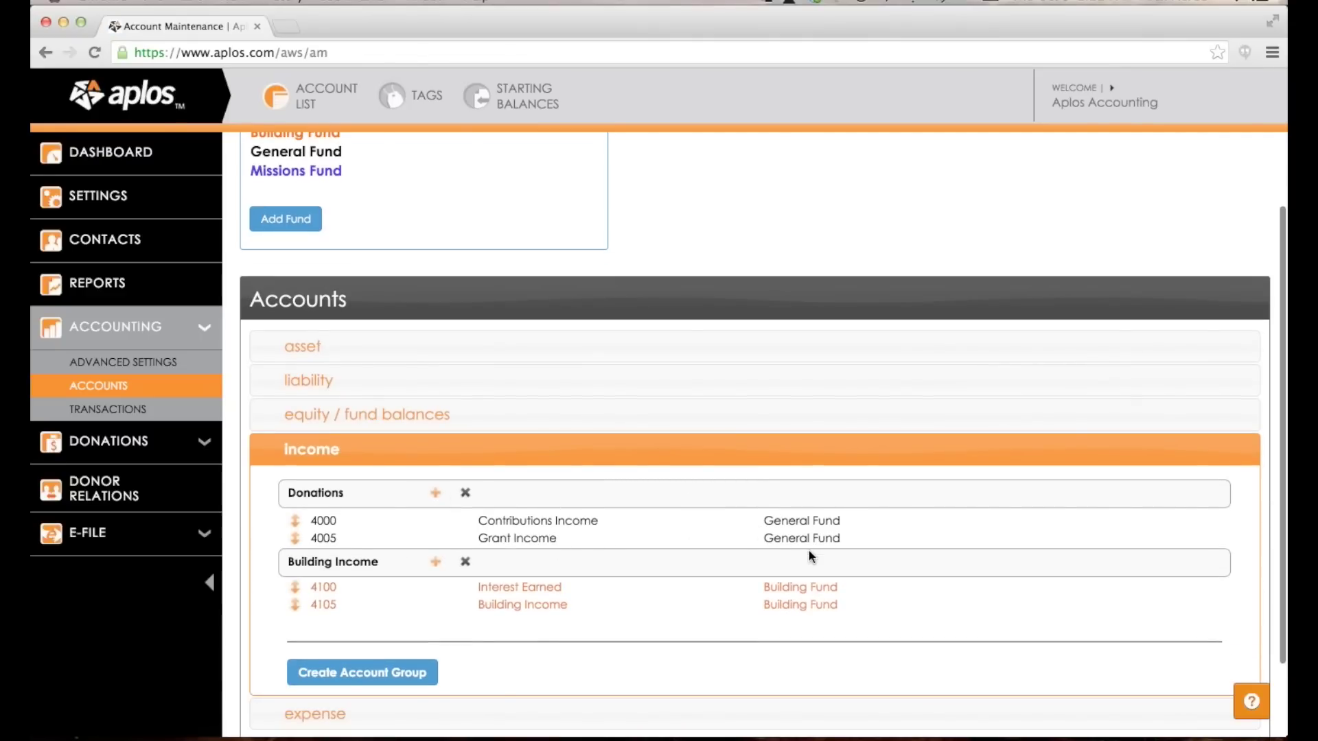
Change account 4000 Contributions Income to apply to [Any Fund] and save it.
left_click(800, 521)
left_click(849, 523)
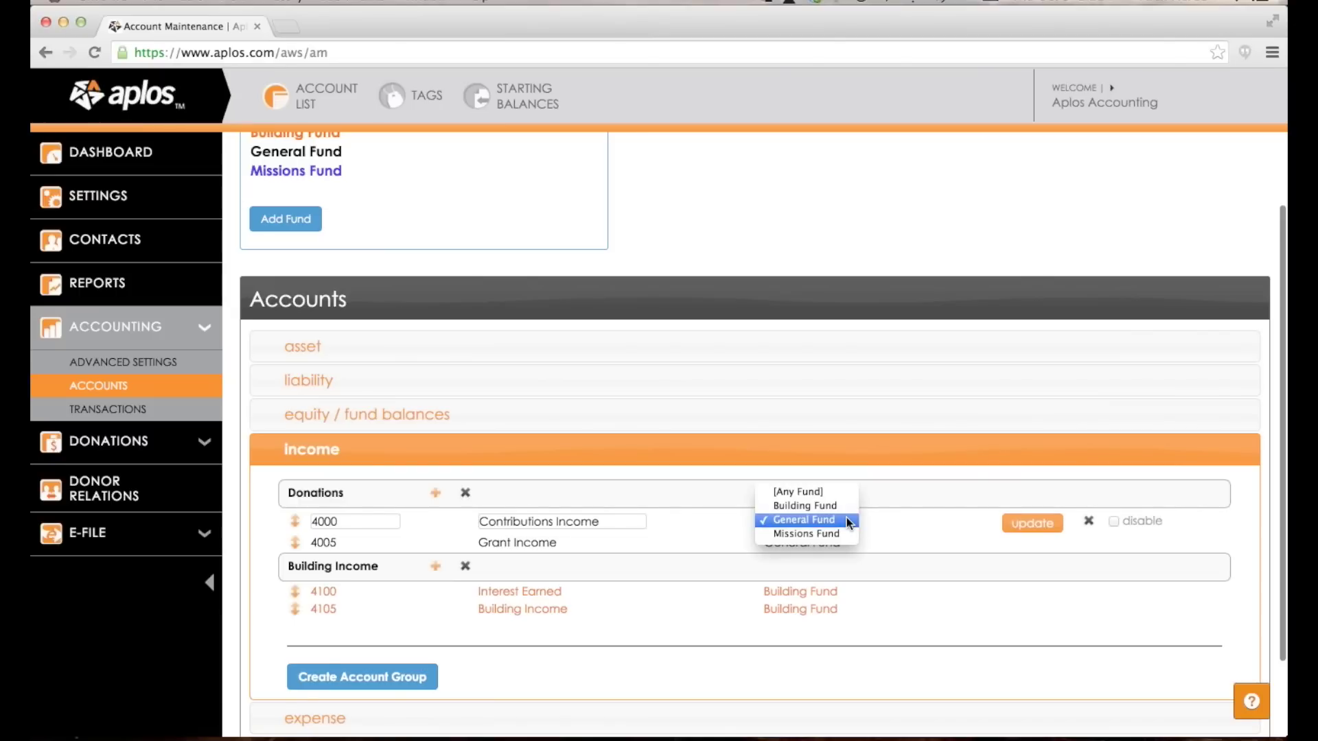
left_click(799, 492)
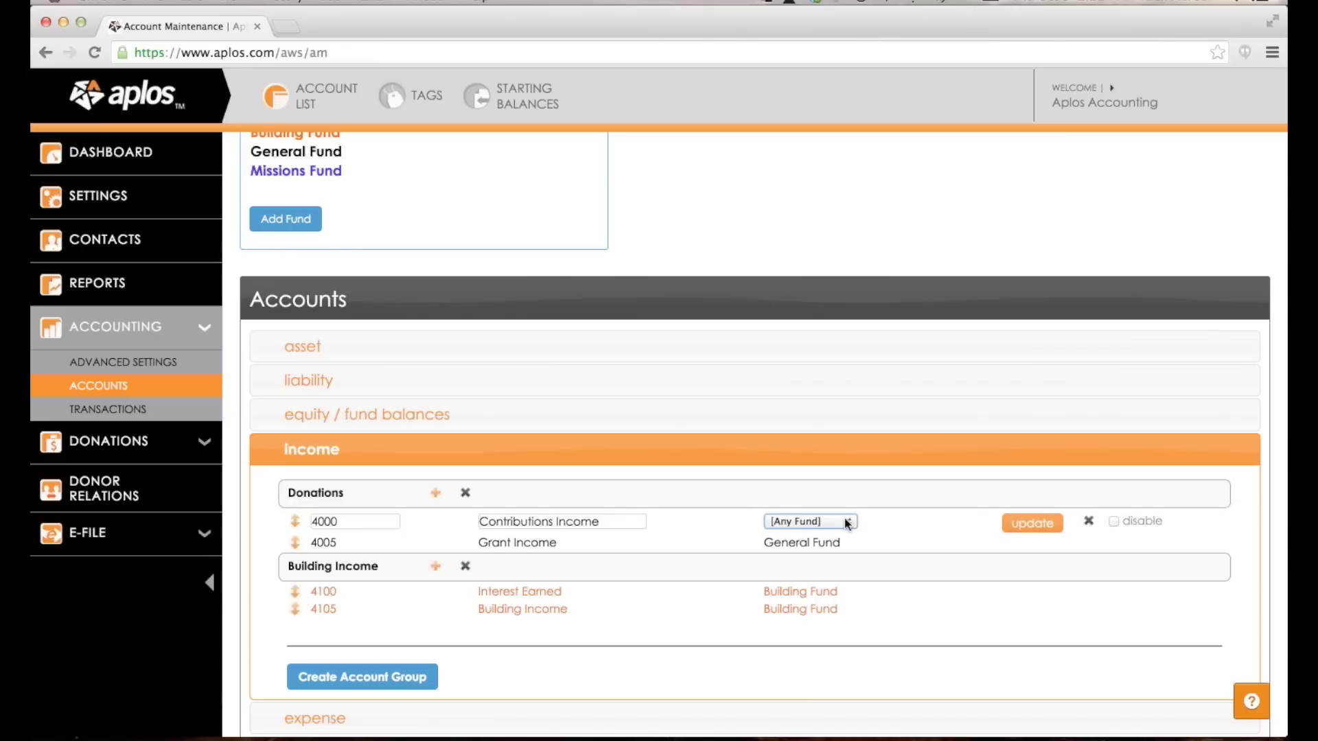
left_click(1032, 523)
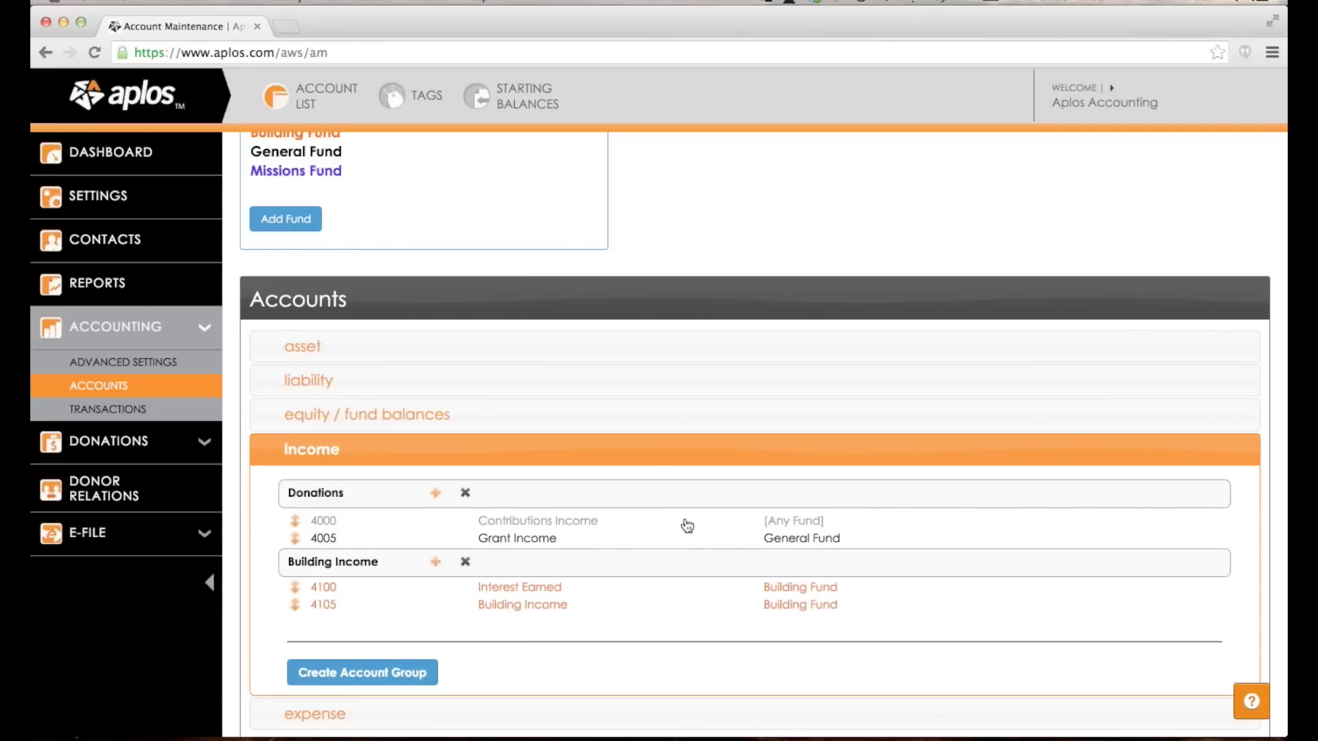
scroll(678, 525, "up", 3)
scroll(510, 381, "down", 5)
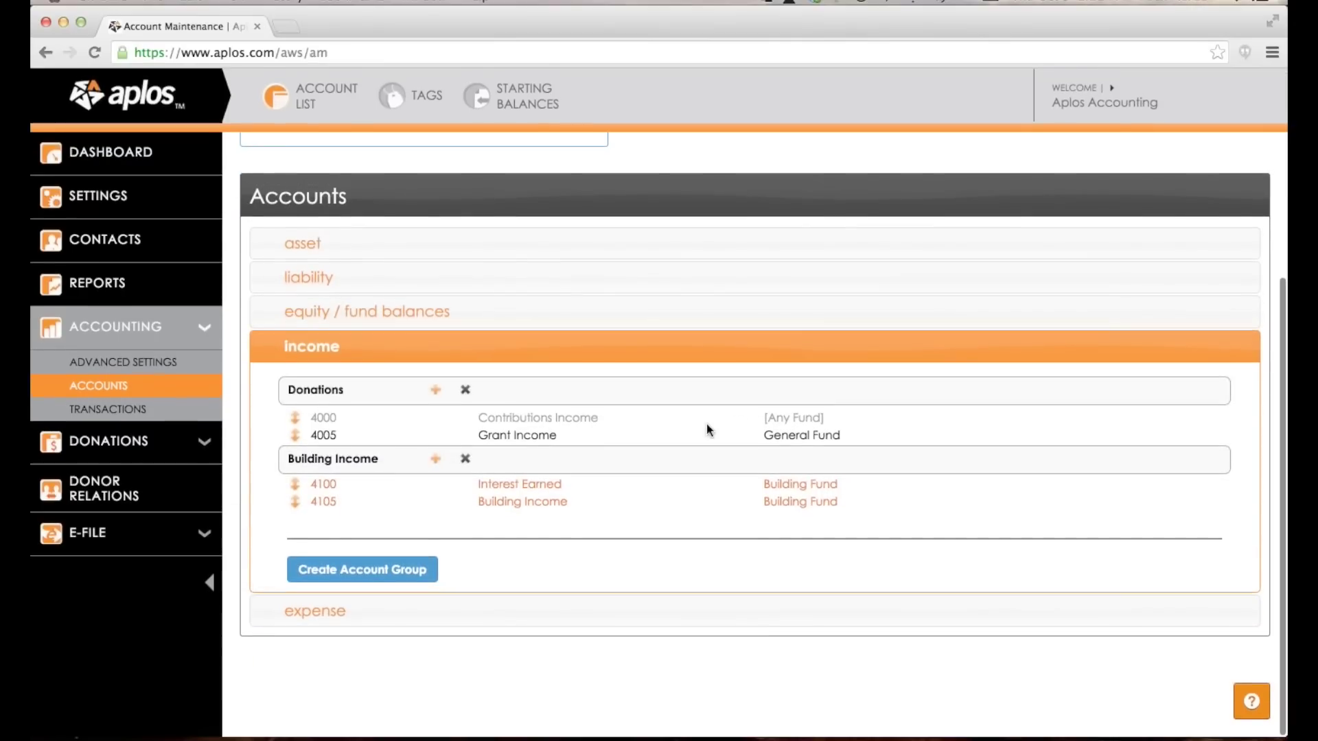
Create the Missions Income group and add account 4200 Revenue on Missions Fund.
left_click(388, 575)
type("Missions Income")
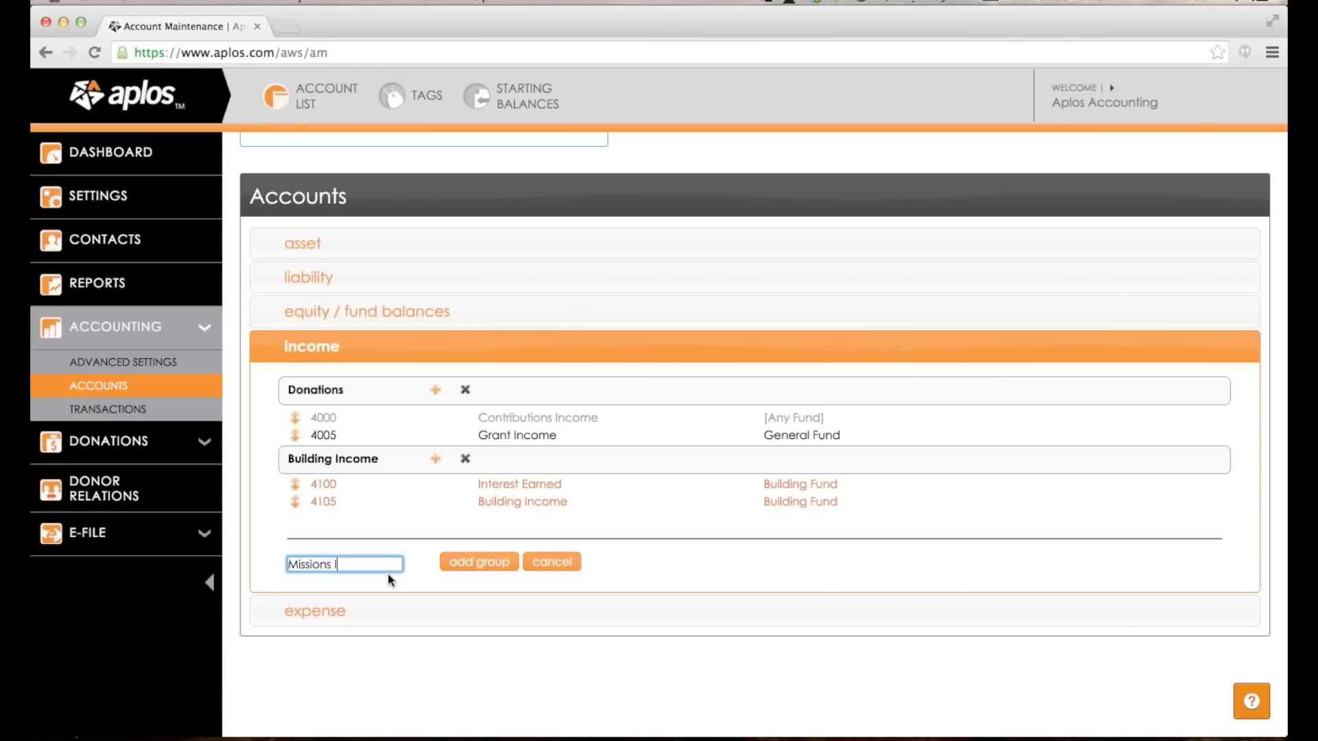
left_click(483, 562)
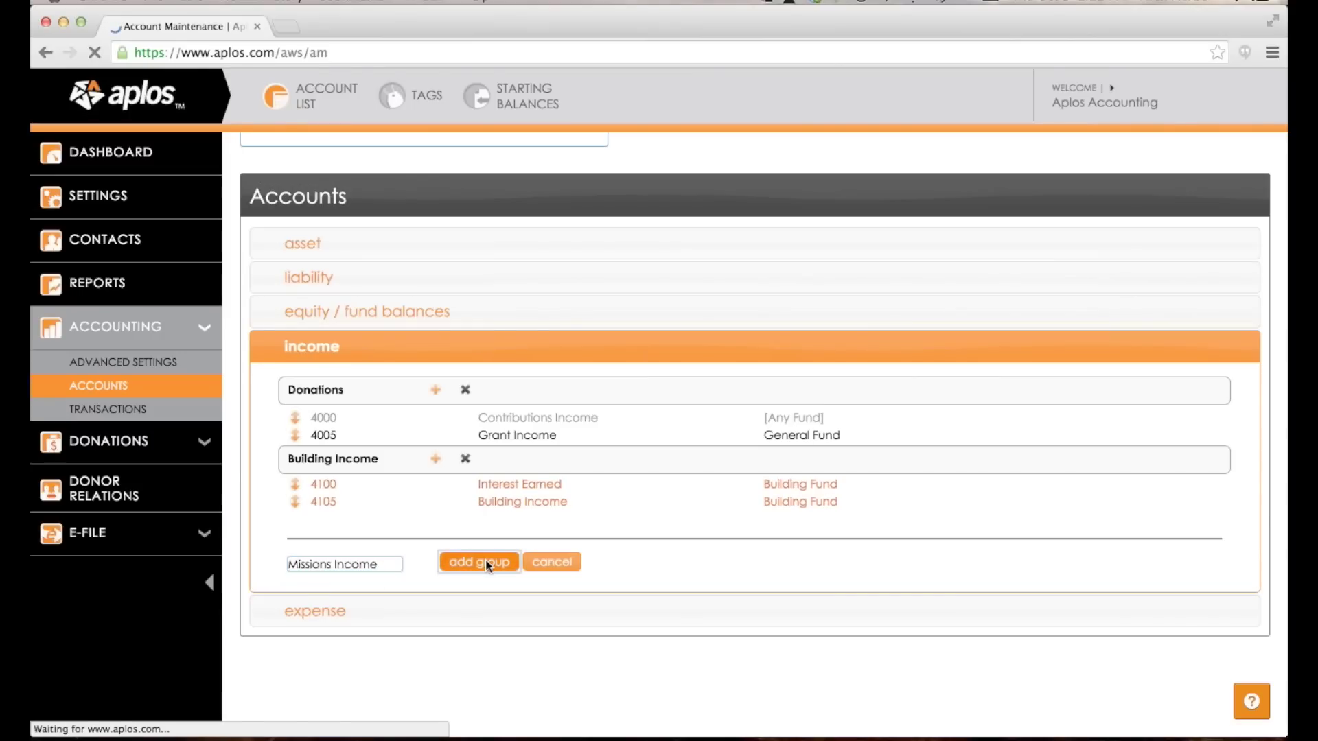
scroll(538, 359, "down", 5)
left_click(437, 535)
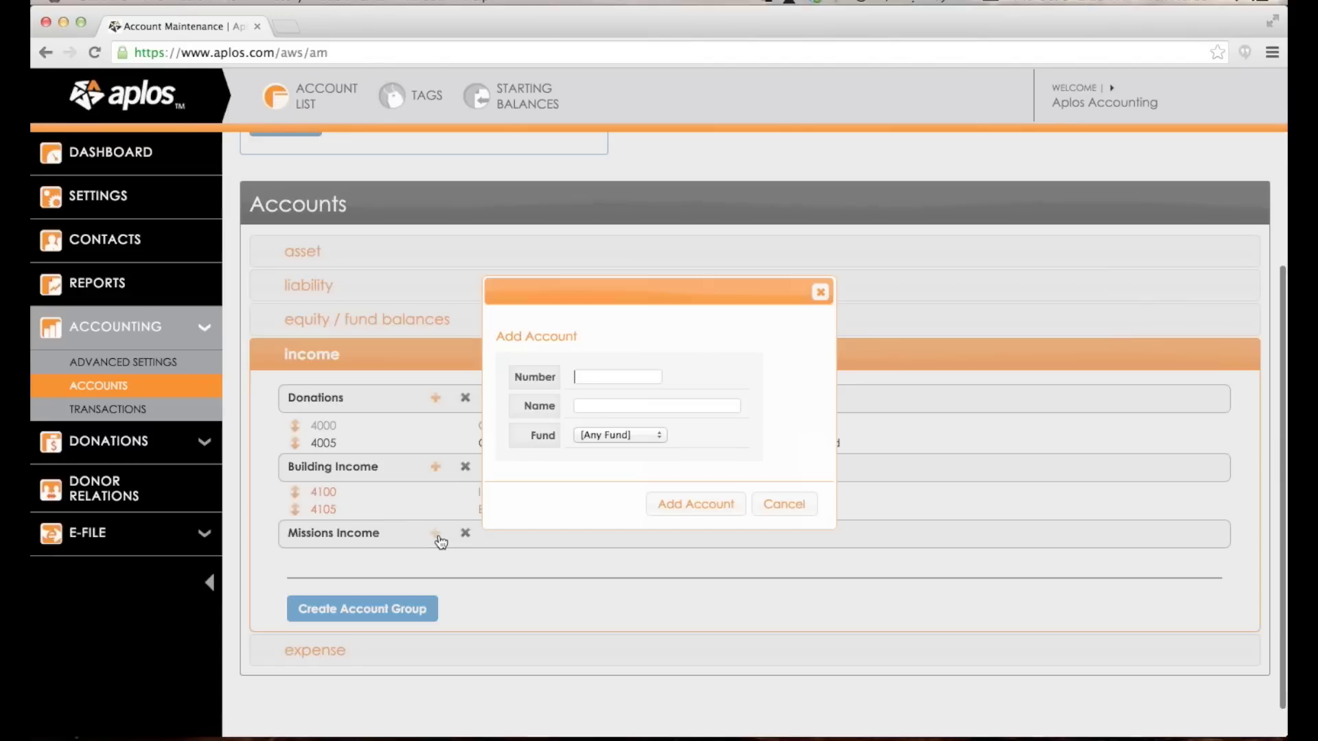
type("4200")
key("Tab")
type("Revenue")
key("BackSpace")
key("BackSpace")
key("BackSpace")
key("BackSpace")
key("BackSpace")
type("evenue")
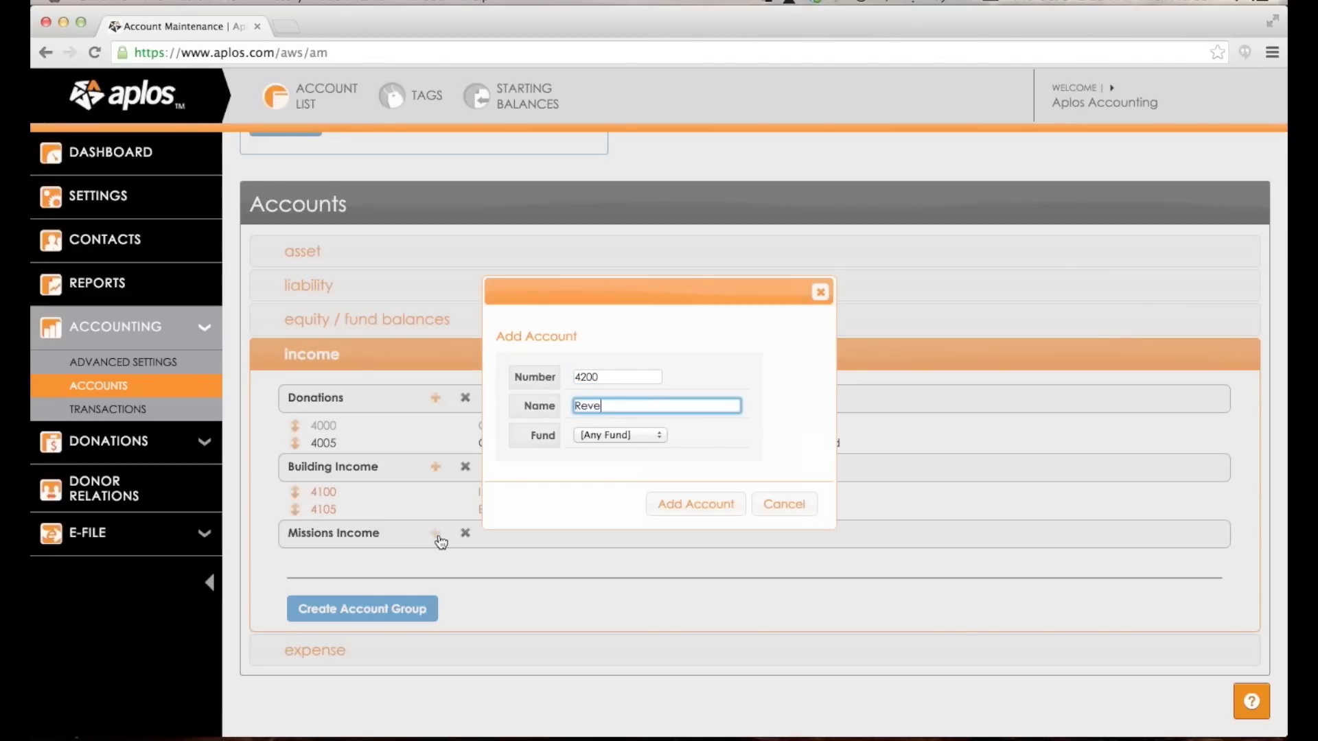
left_click(619, 435)
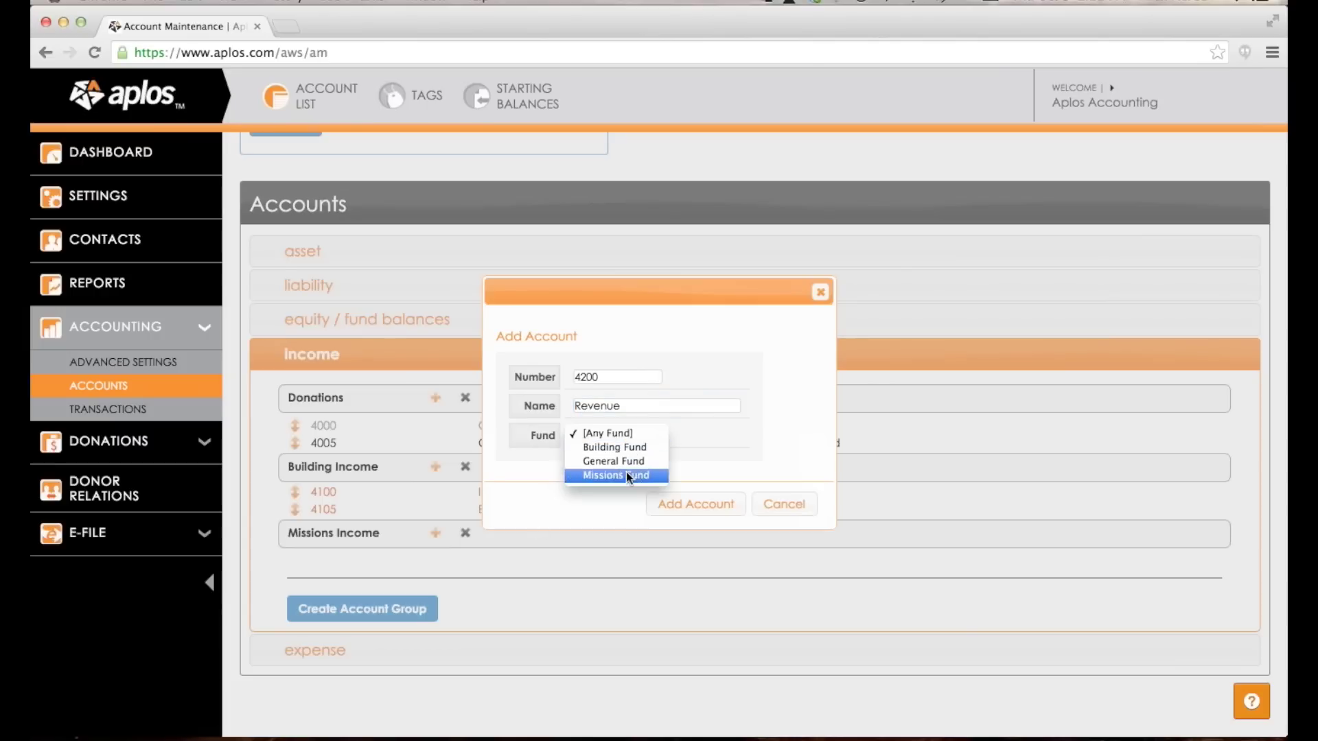
left_click(664, 510)
left_click(677, 506)
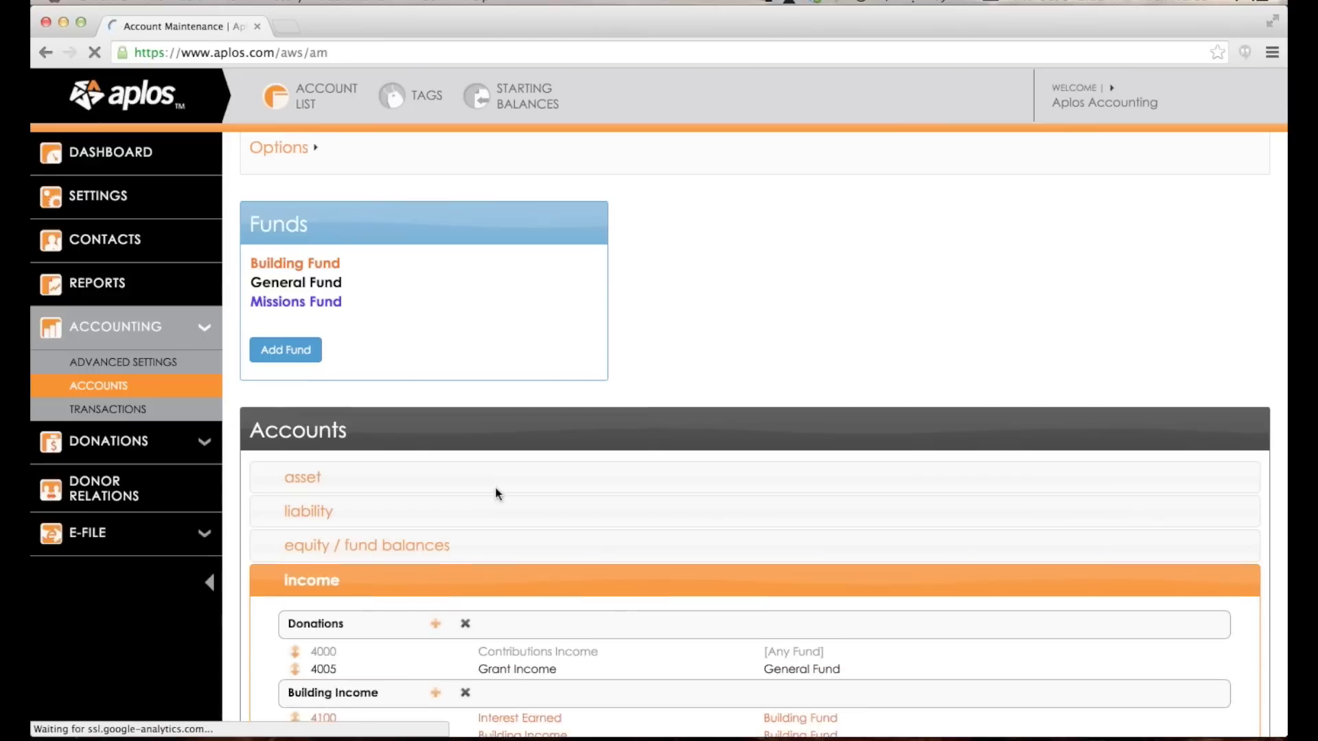
Add account 4205 Missions Donations to Missions Income, assigned to Missions Fund.
left_click(436, 551)
type("4205")
key("Tab")
type("Missio")
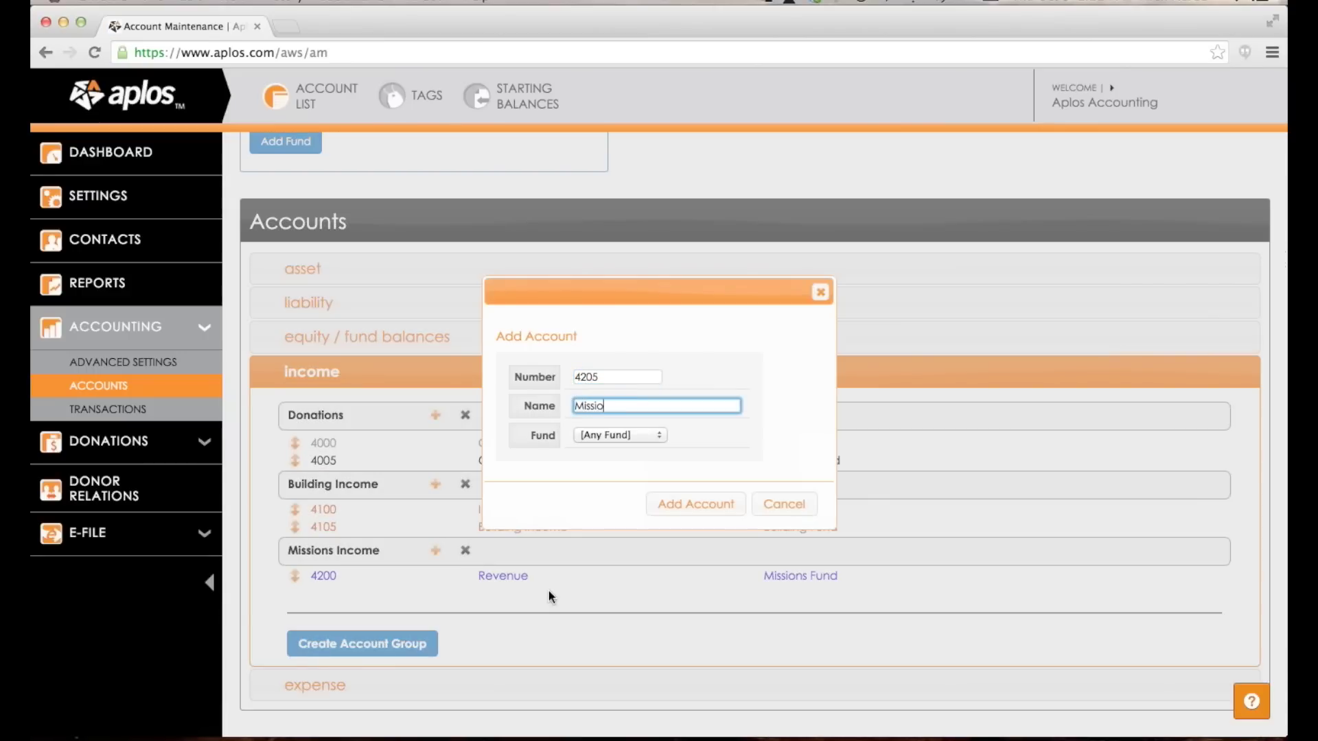
type("ns Donations")
left_click(632, 434)
left_click(632, 471)
left_click(672, 506)
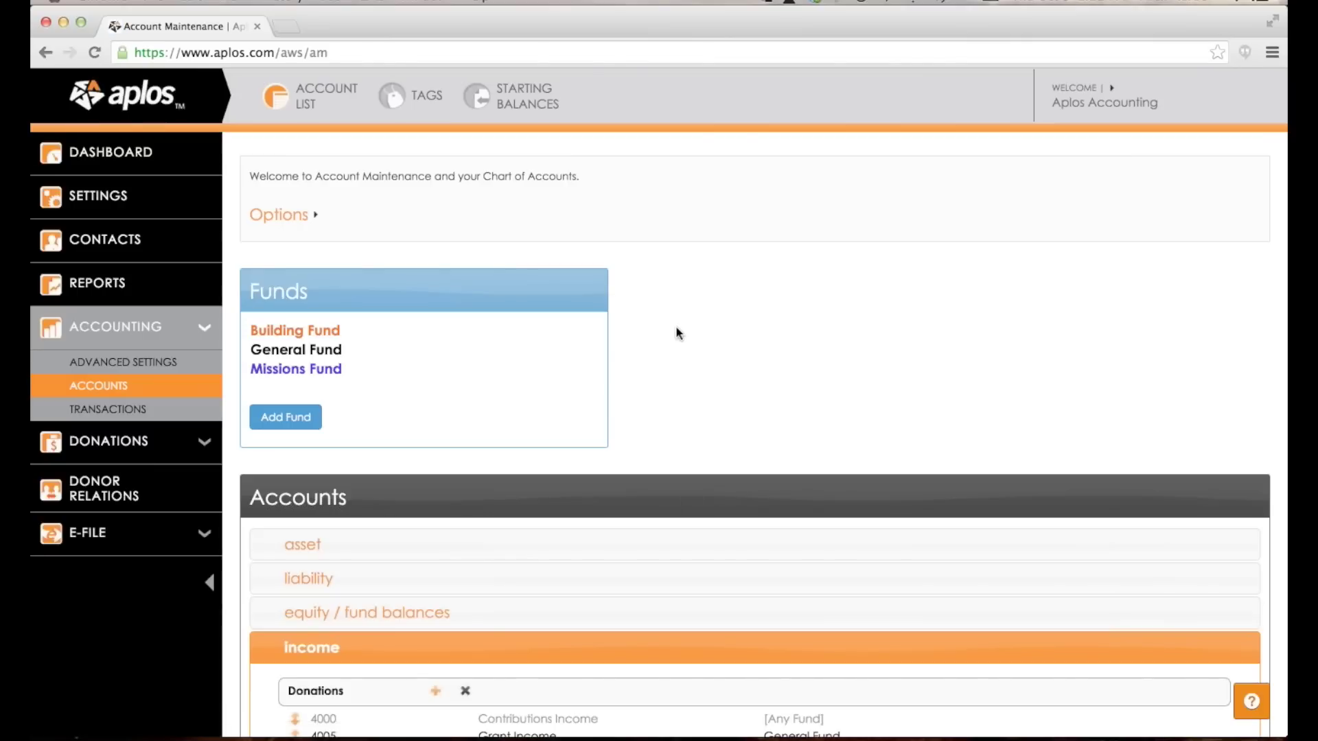
scroll(676, 333, "down", 3)
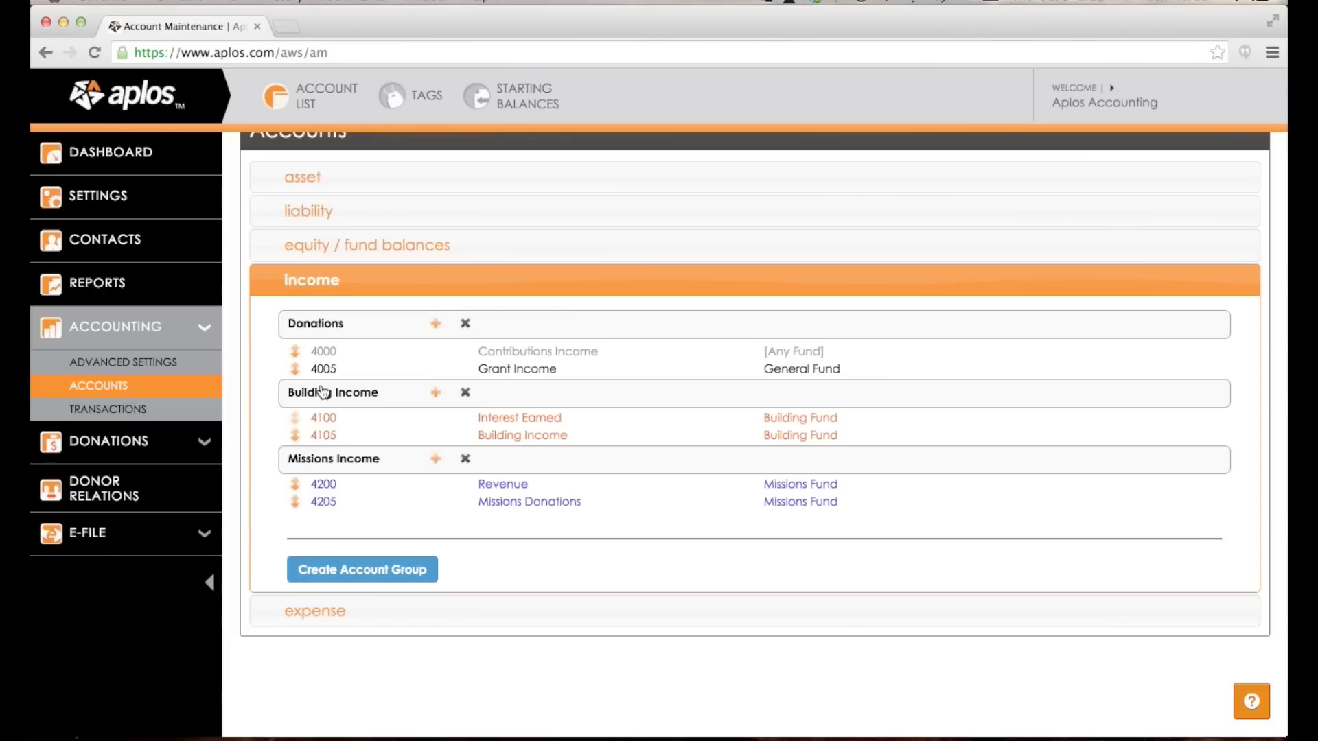
Expand expenses and add 5002 Office Expenses under Administrative Expenses on General Fund.
scroll(405, 584, "down", 1)
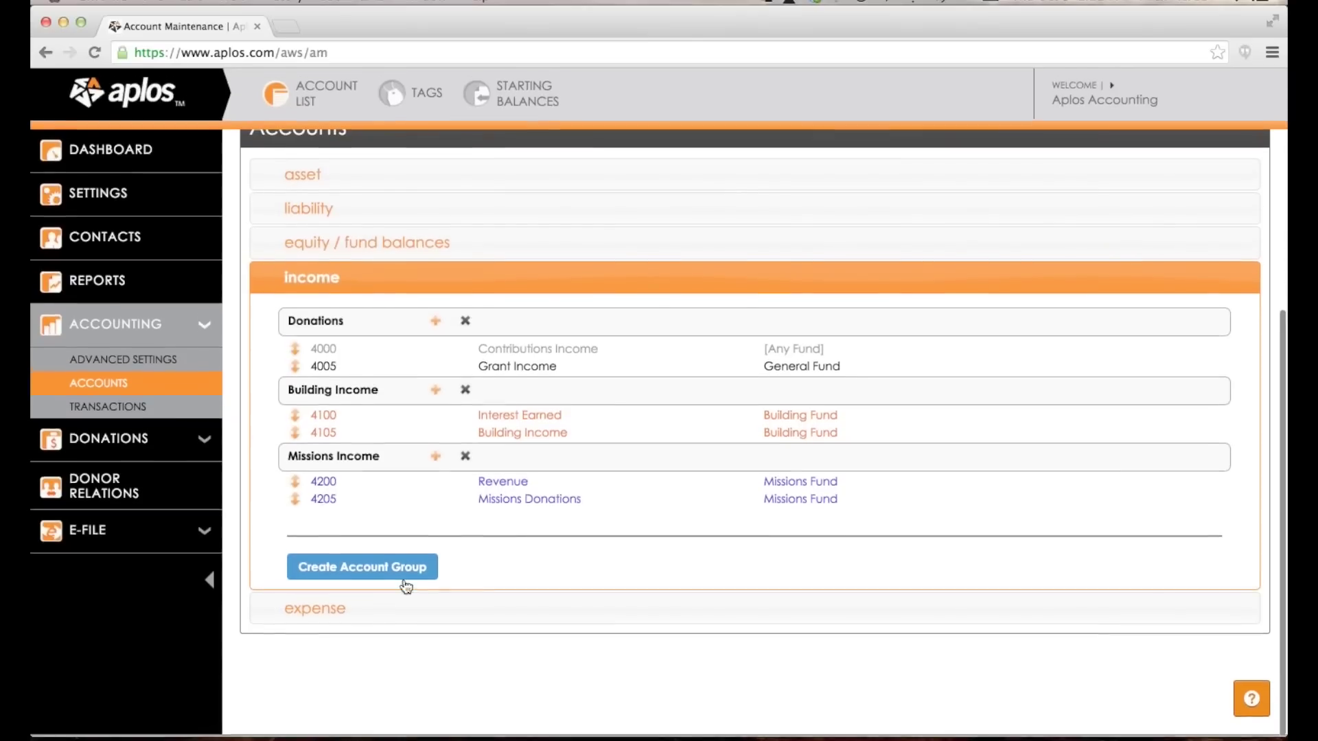
left_click(347, 605)
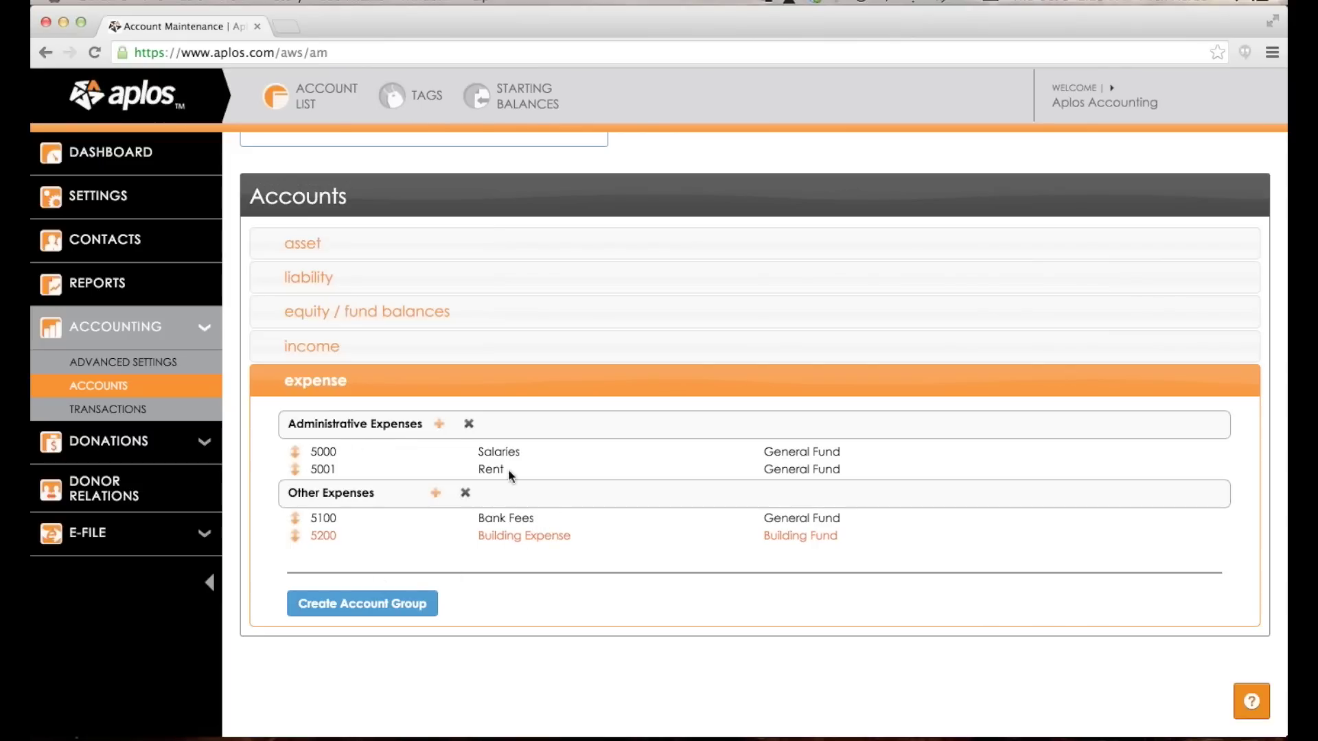
left_click(438, 425)
type("5002")
key("Tab")
type("Office")
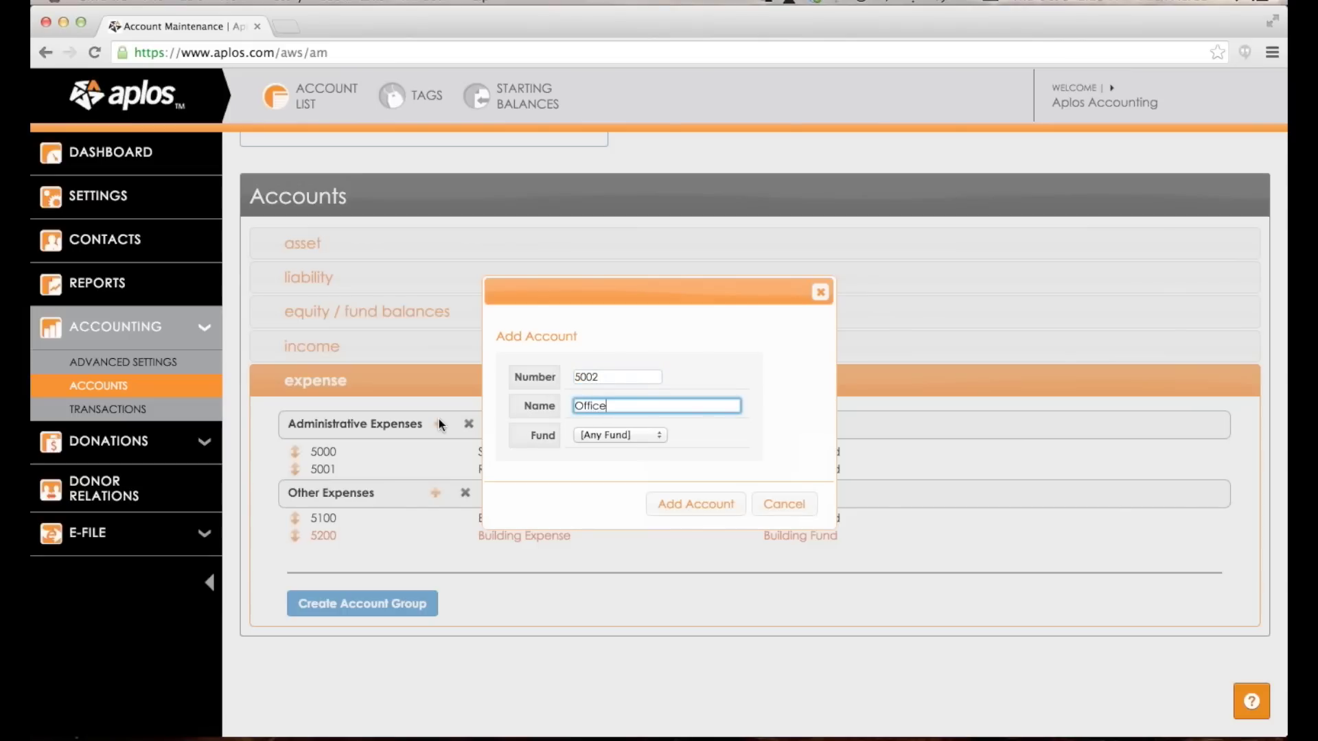
type(" Expenses")
left_click(623, 434)
key("Escape")
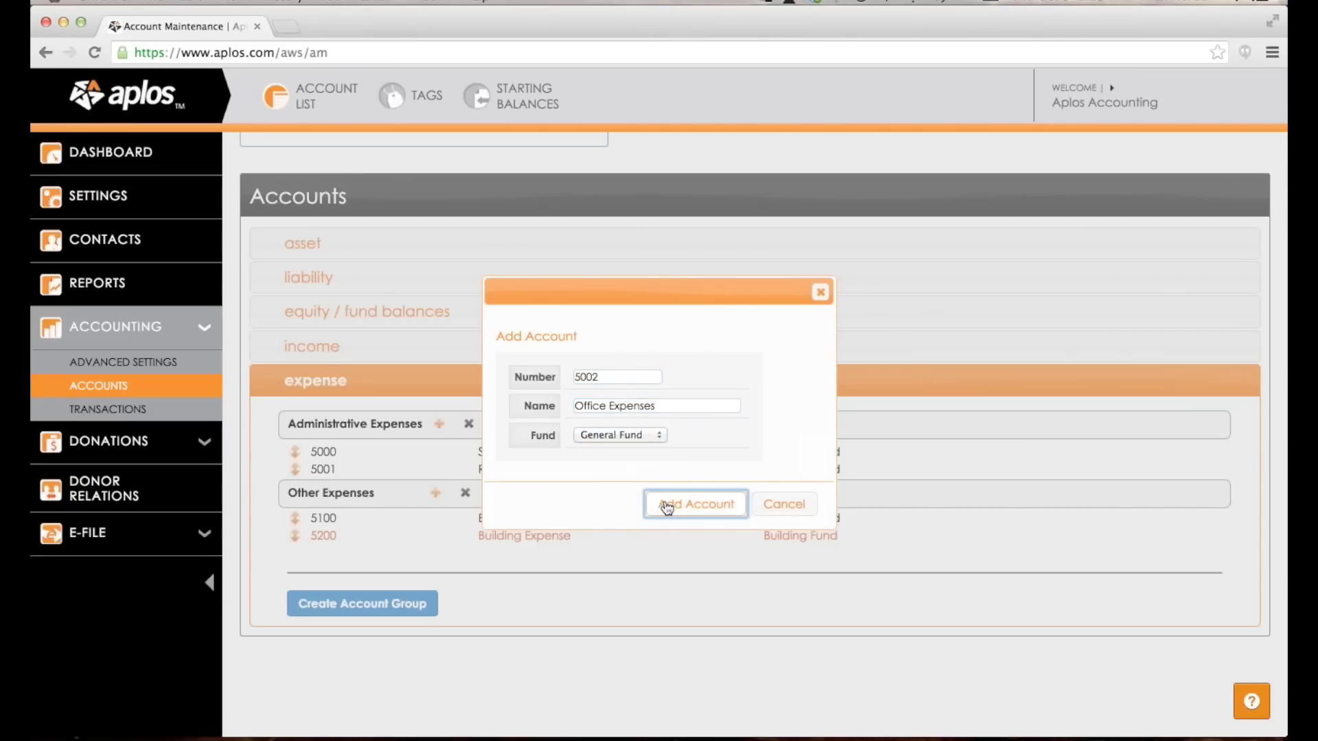
left_click(663, 504)
Expand the asset accounts to show Checking, Secondary Checking, Savings and Accounts Receivable.
scroll(635, 365, "down", 5)
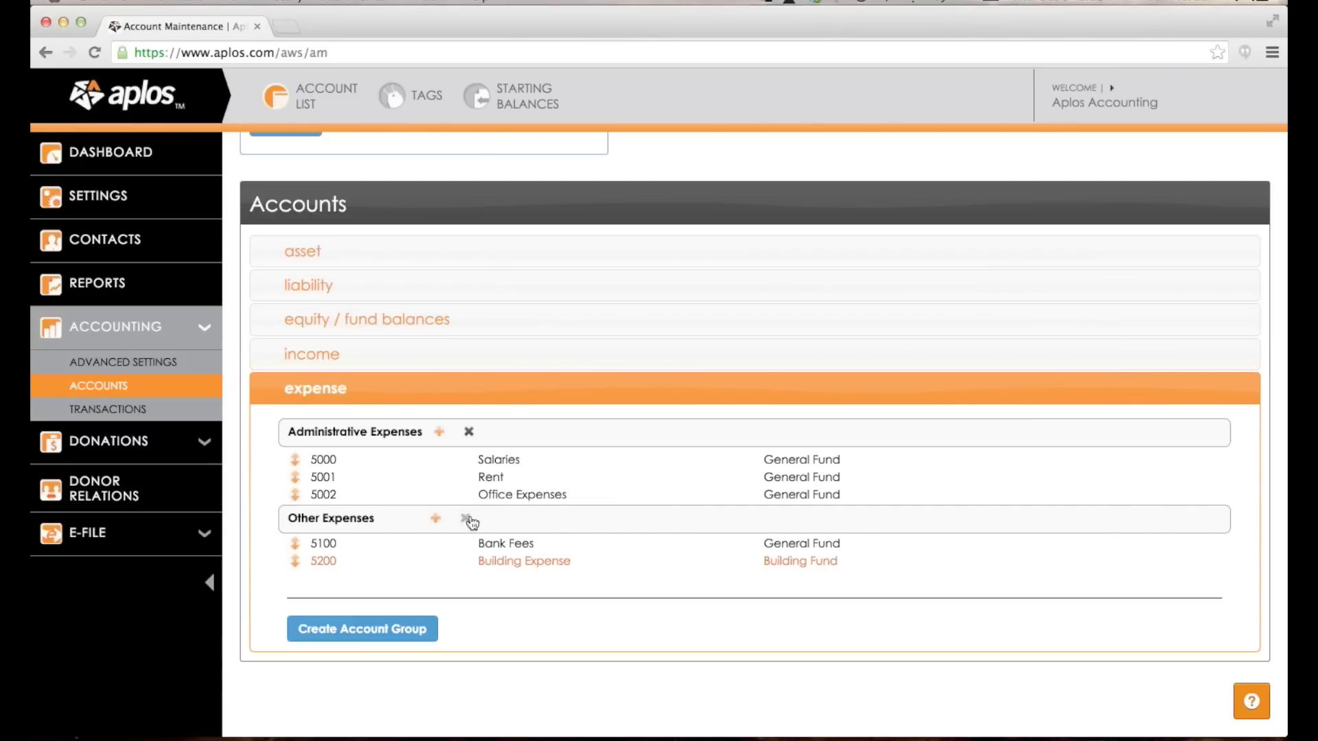
scroll(472, 523, "up", 1)
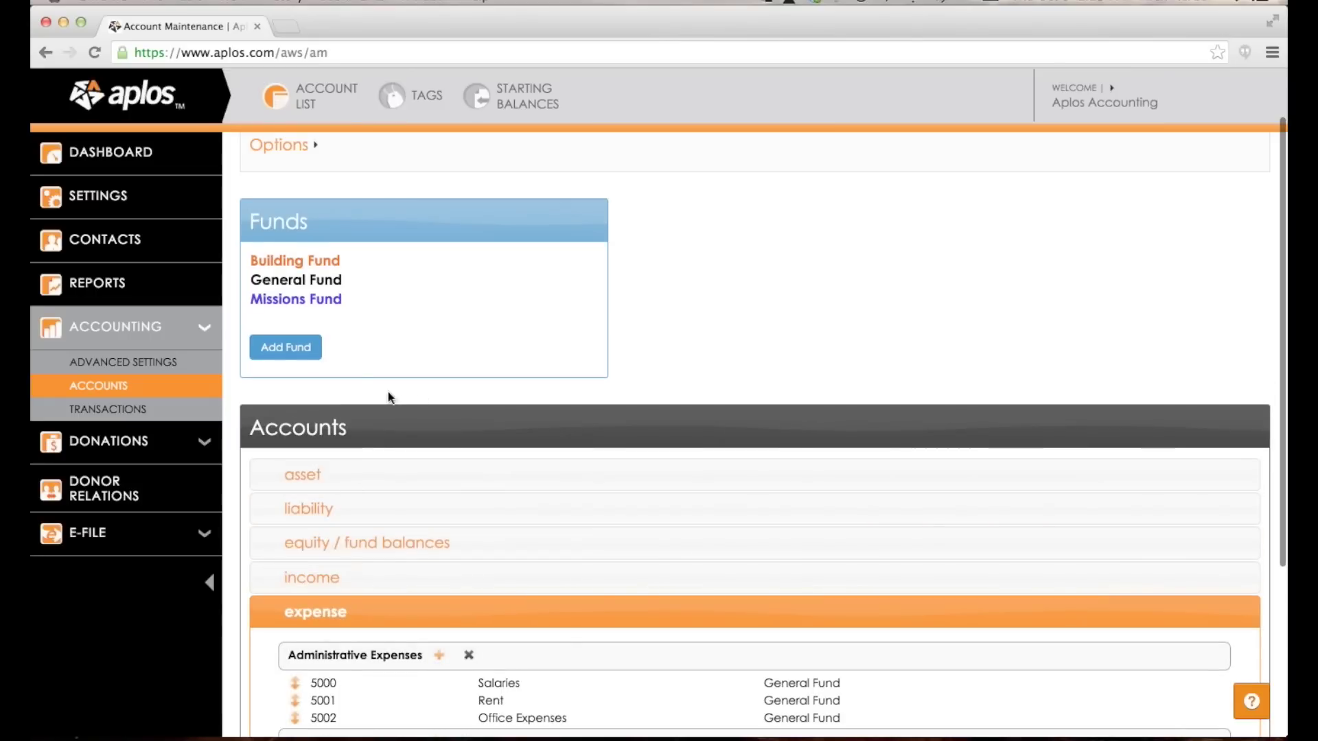
scroll(479, 459, "down", 2)
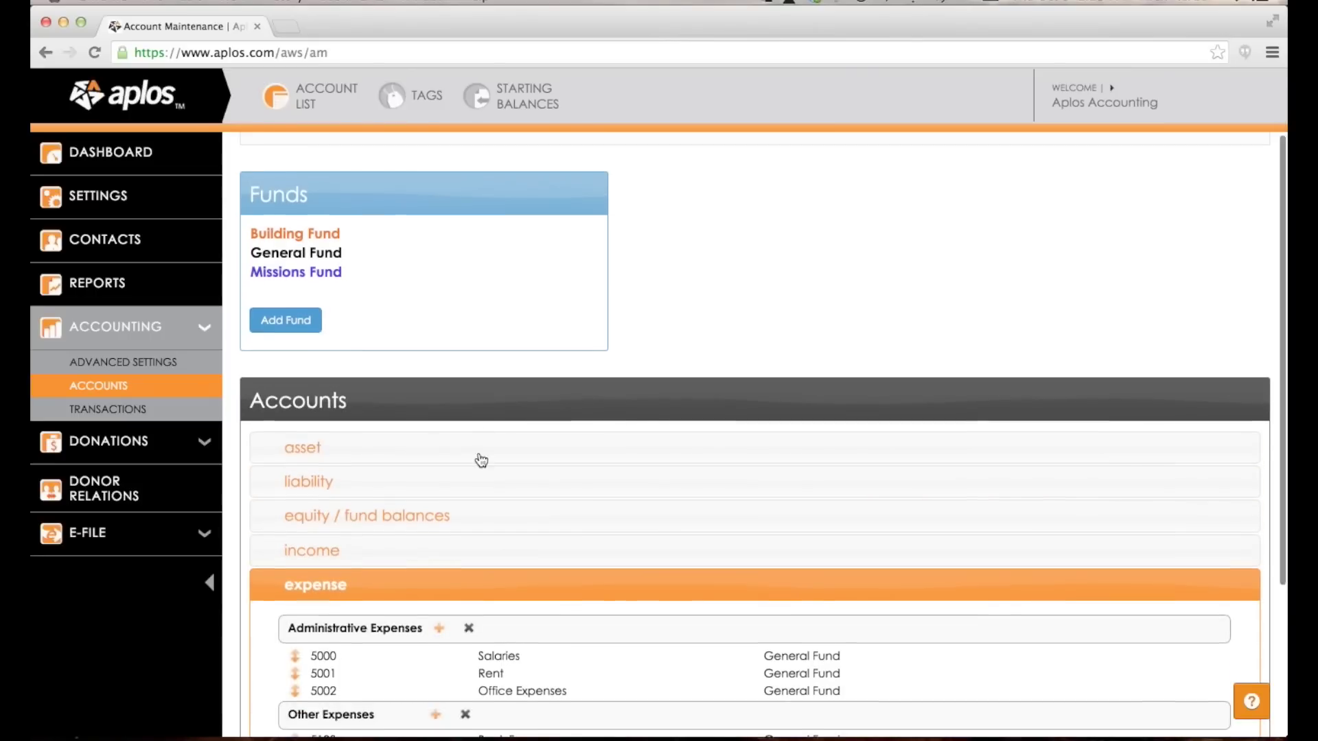
left_click(426, 413)
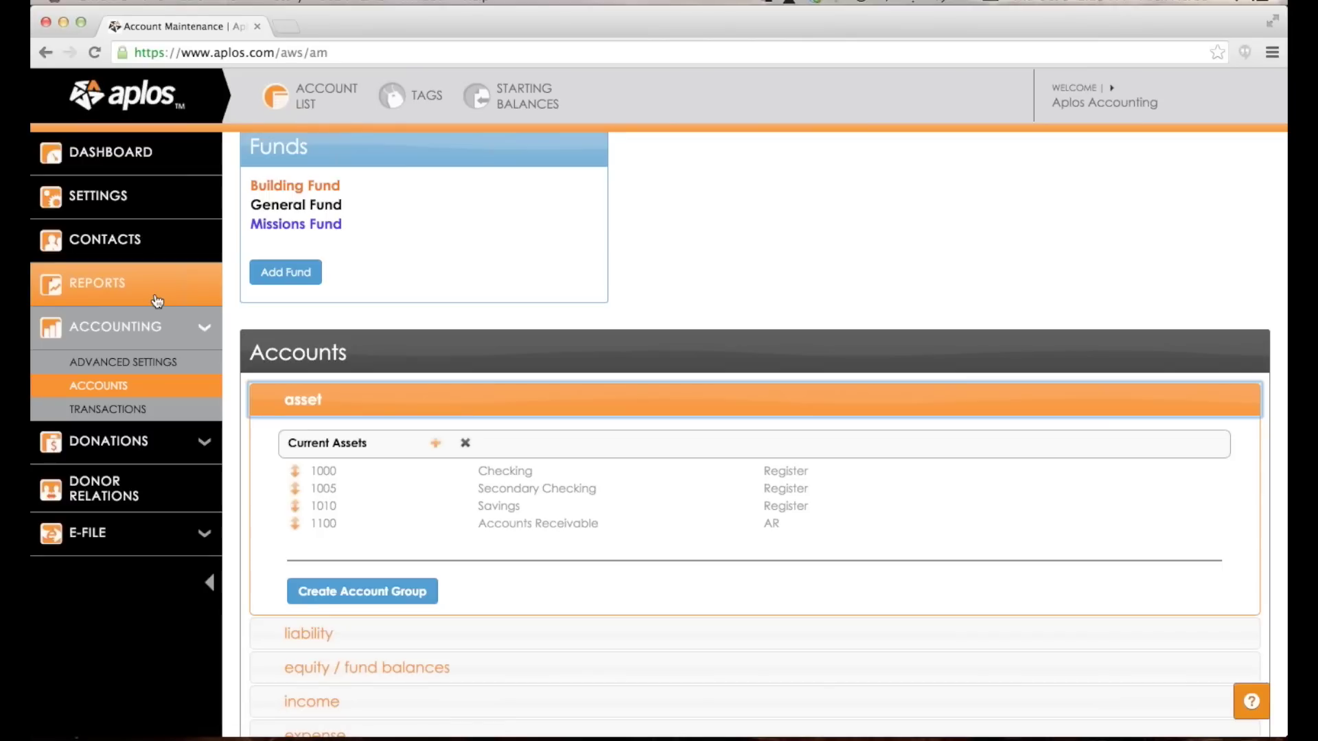
scroll(416, 211, "up", 1)
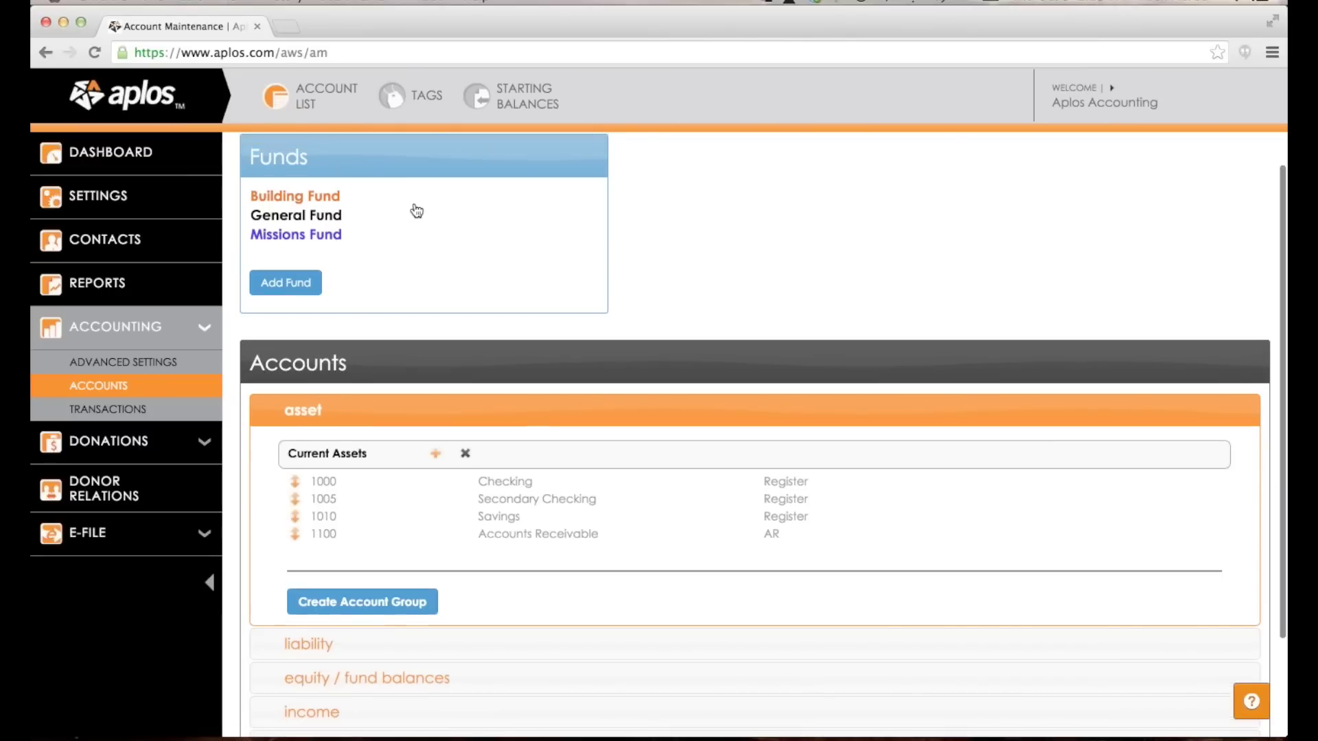
scroll(416, 211, "up", 4)
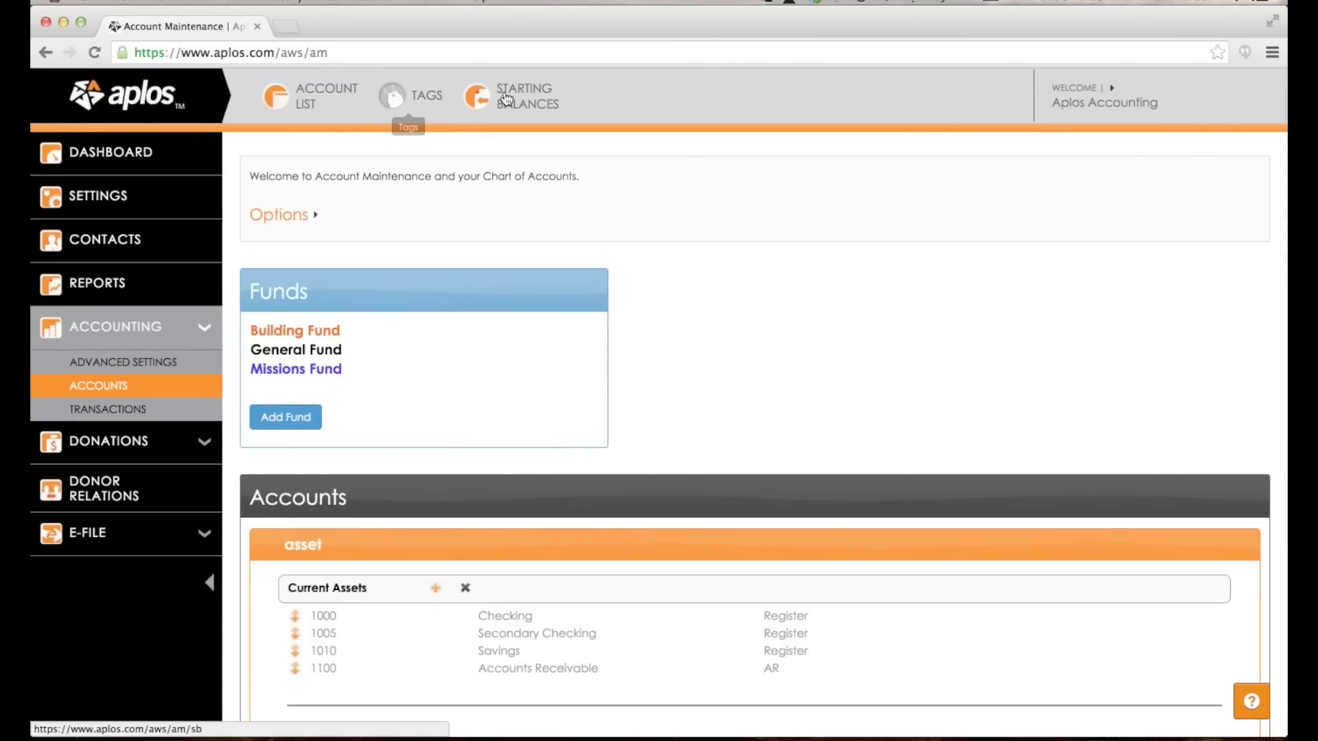
View the tags settings with 1099, Custom and 990 options, then go to Starting Balances.
left_click(442, 91)
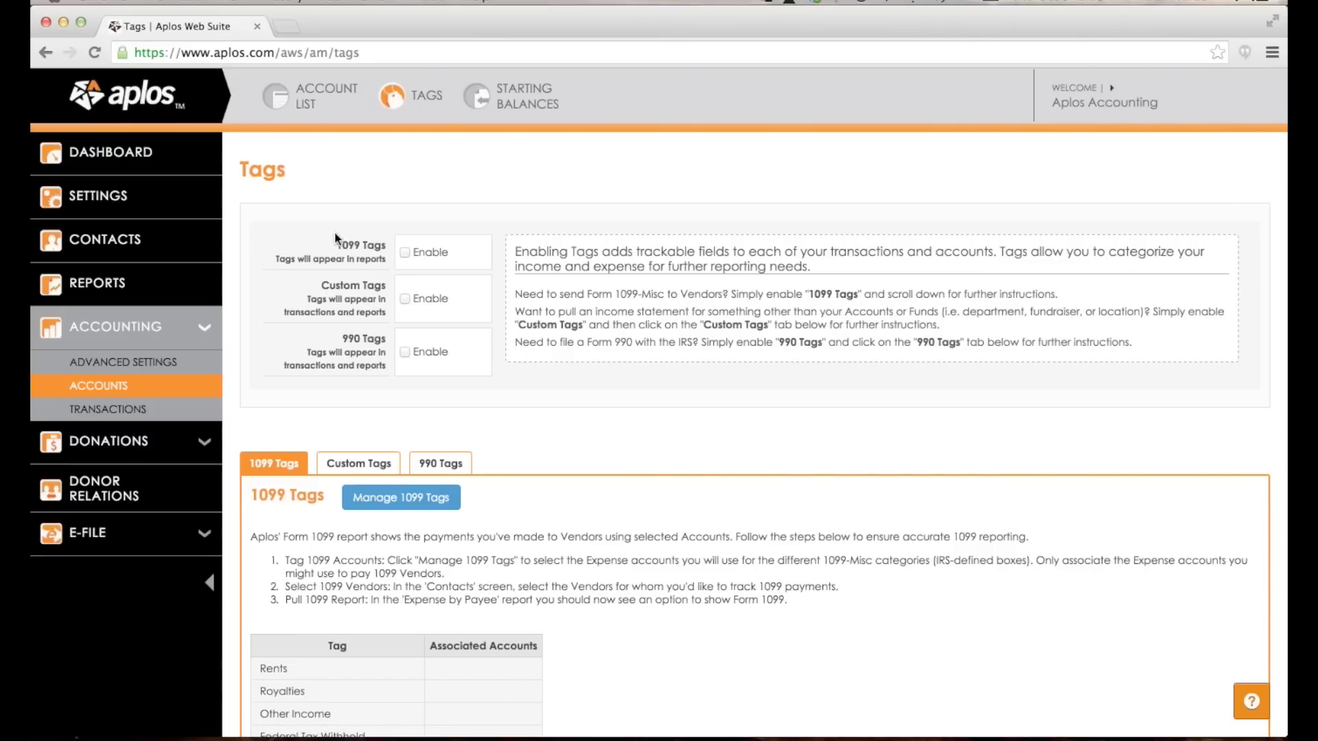
left_click_drag(337, 240, 383, 246)
left_click(388, 270)
left_click(484, 103)
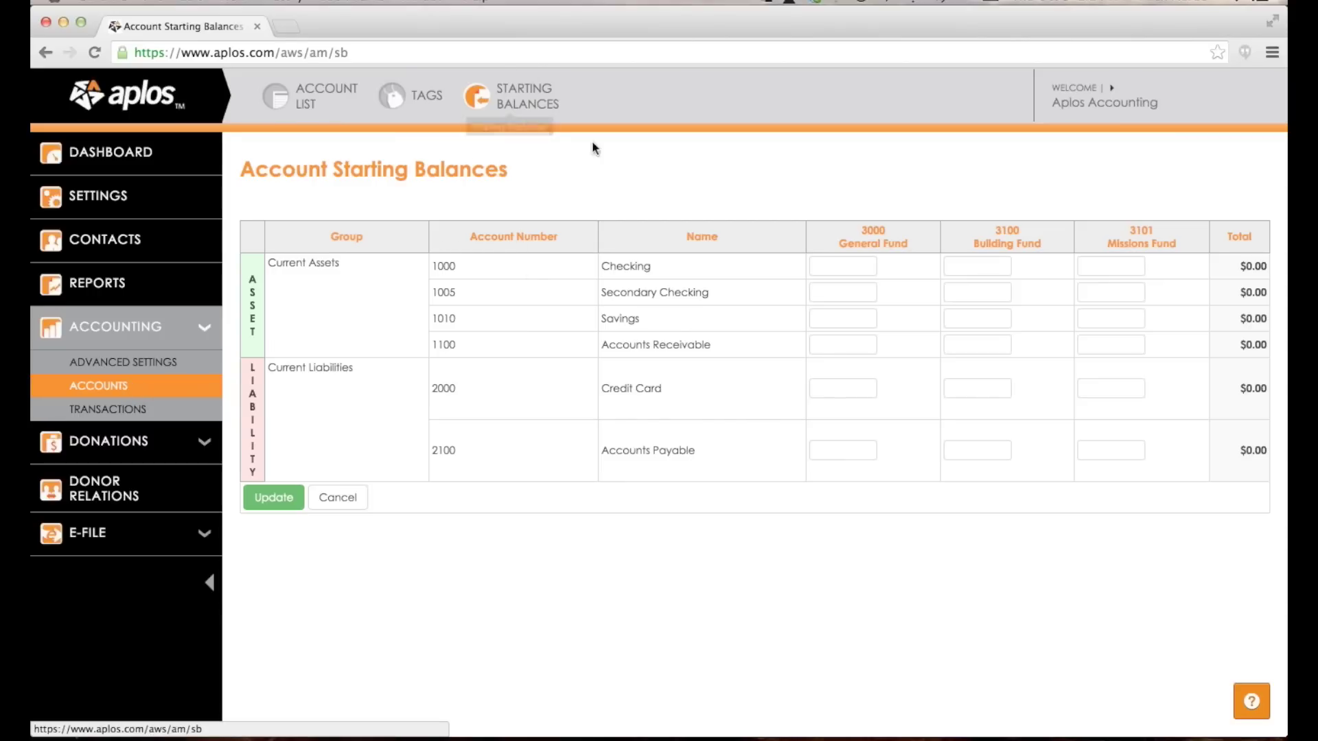
Review the empty asset and liability starting balances across General, Building and Missions funds.
scroll(696, 167, "down", 1)
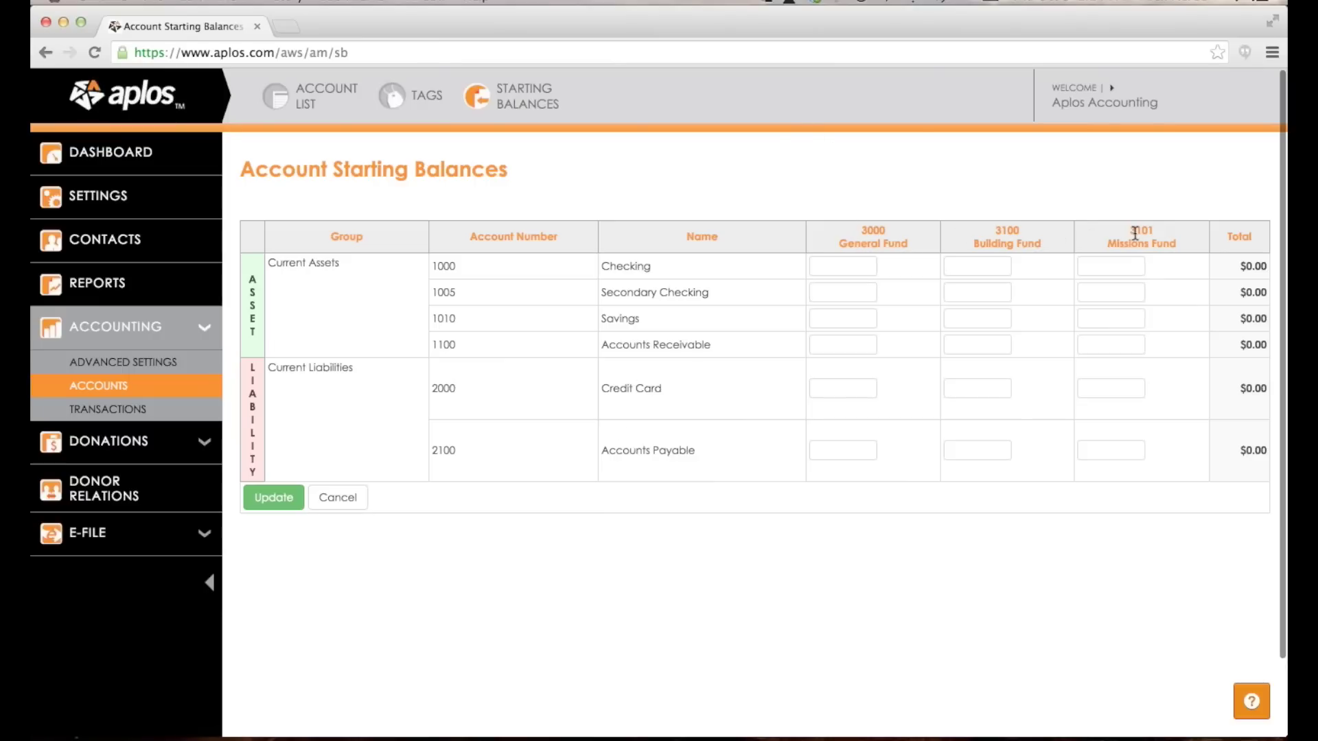
left_click(824, 267)
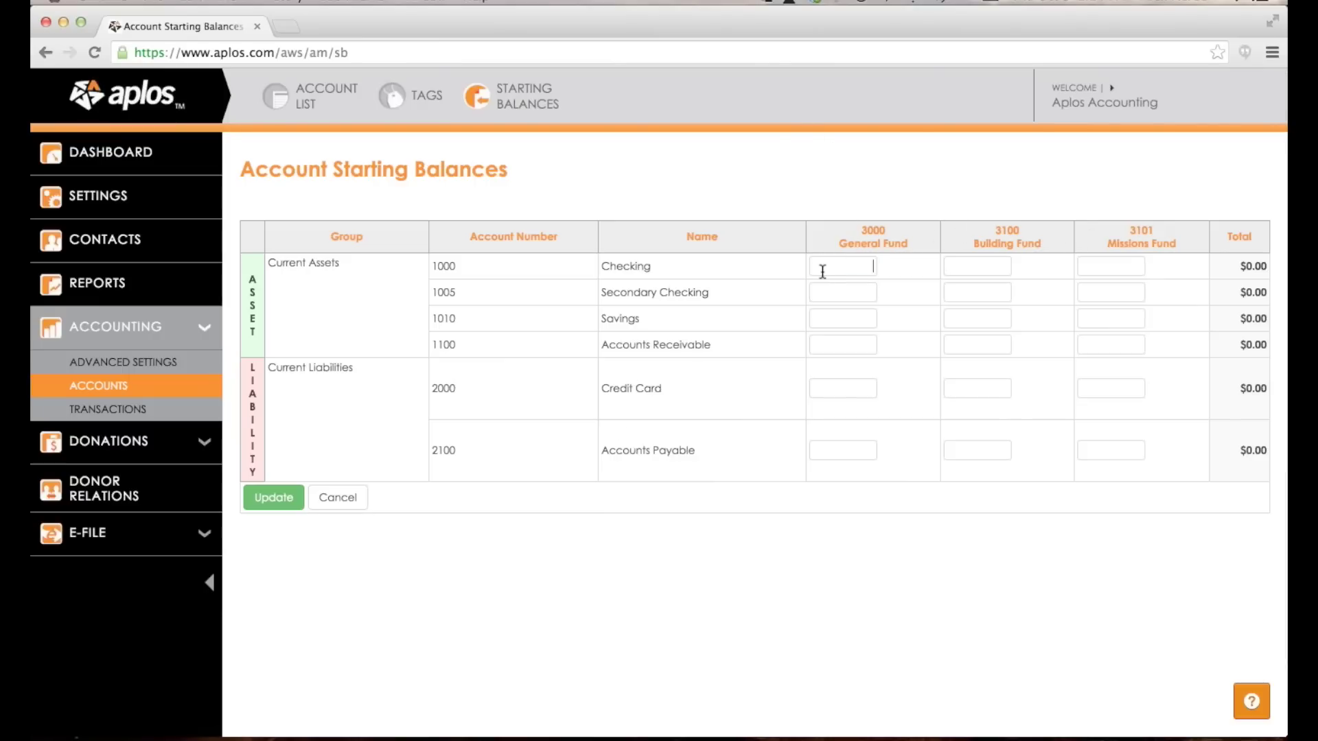
left_click(764, 154)
Enter Checking starting balances of 6000 General, 3000 Building and 1000 Missions Fund.
left_click(855, 267)
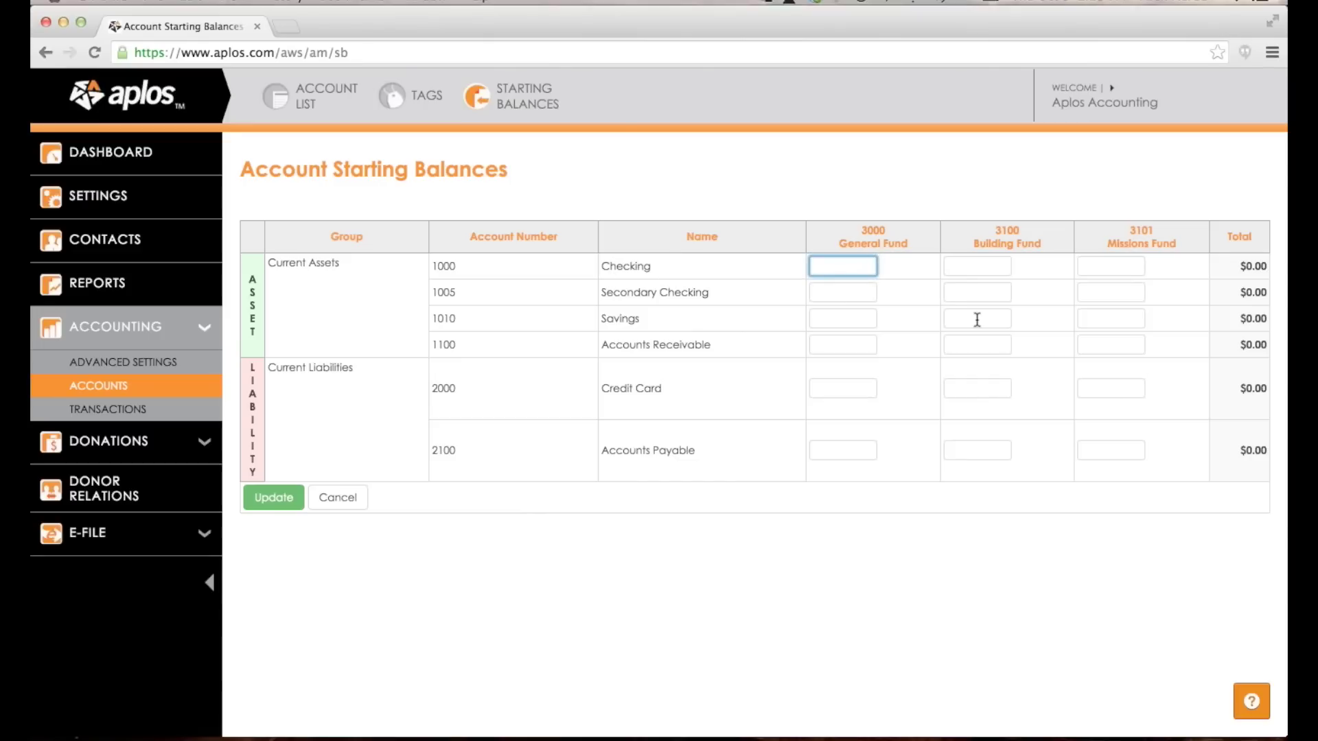
type("6000")
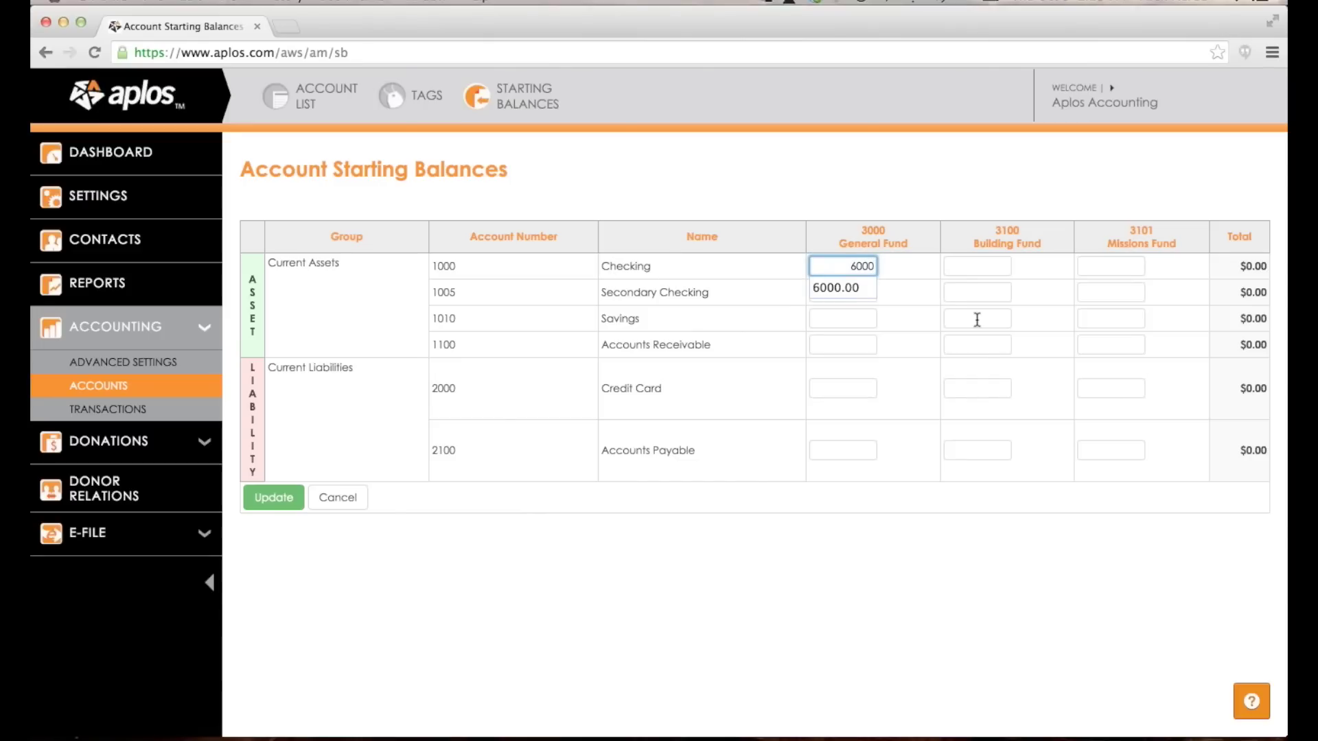
key("Tab")
type("3000")
key("Tab")
type("1000")
key("Tab")
left_click_drag(1222, 267, 1264, 267)
left_click(1238, 263)
left_click(1263, 267)
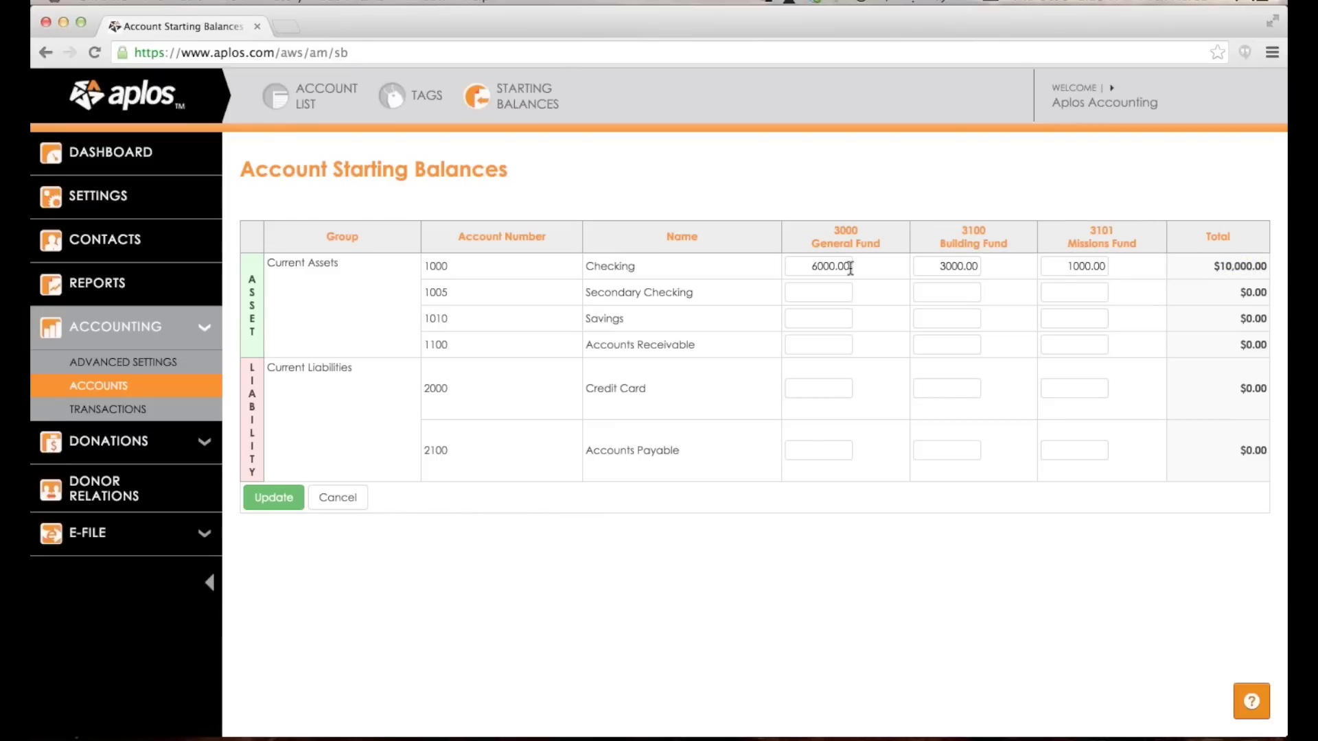
left_click_drag(635, 266, 587, 268)
Move the 3000 Building Fund amount from Checking to Secondary Checking.
double_click(601, 288)
mouse_move(601, 289)
left_mouse_down()
mouse_move(663, 287)
mouse_move(624, 286)
left_mouse_up()
left_click(632, 285)
double_click(934, 266)
key("BackSpace")
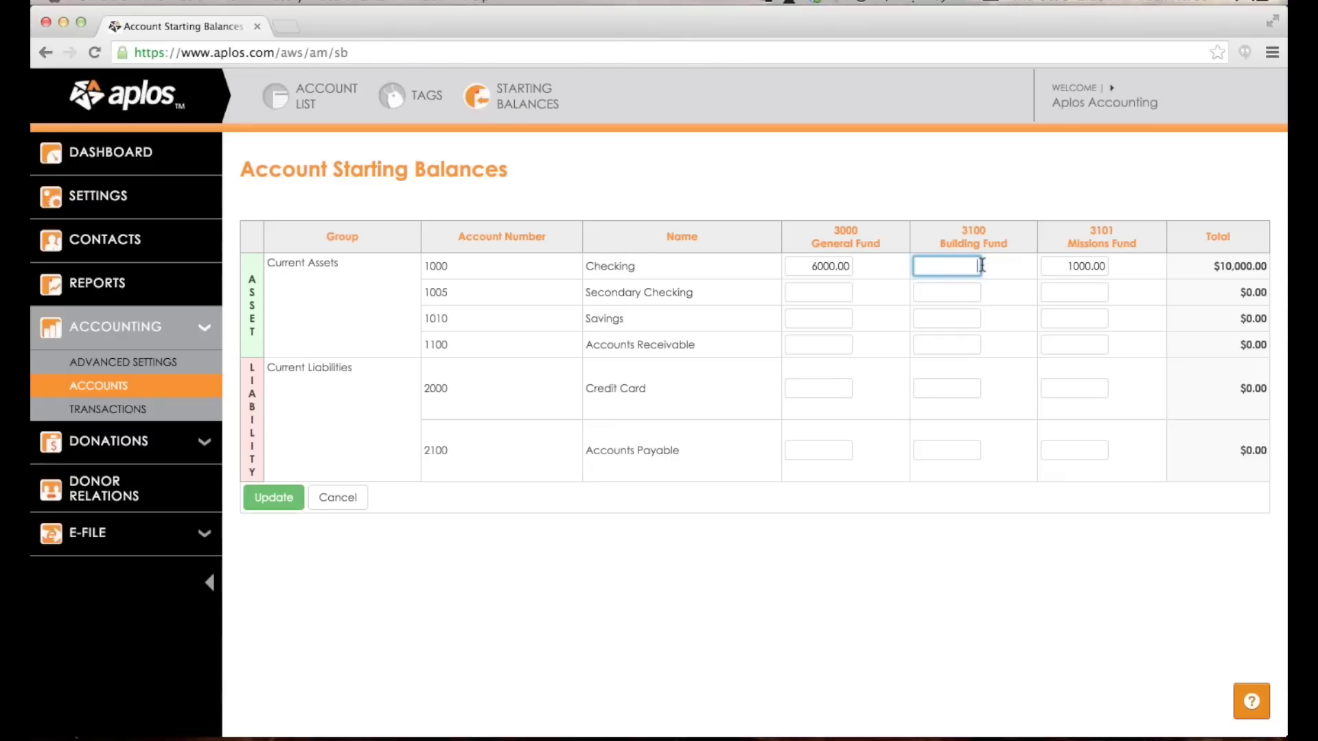
left_click(935, 292)
type("3000")
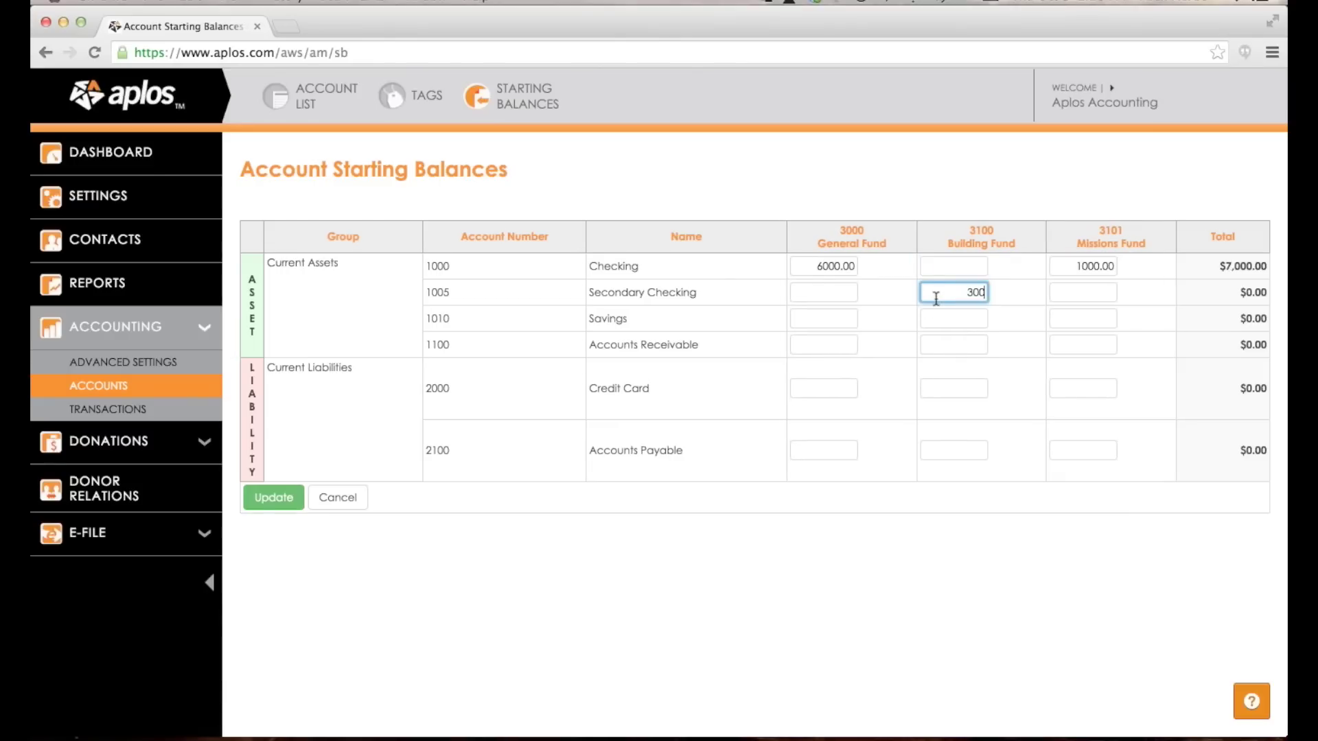
left_click(993, 207)
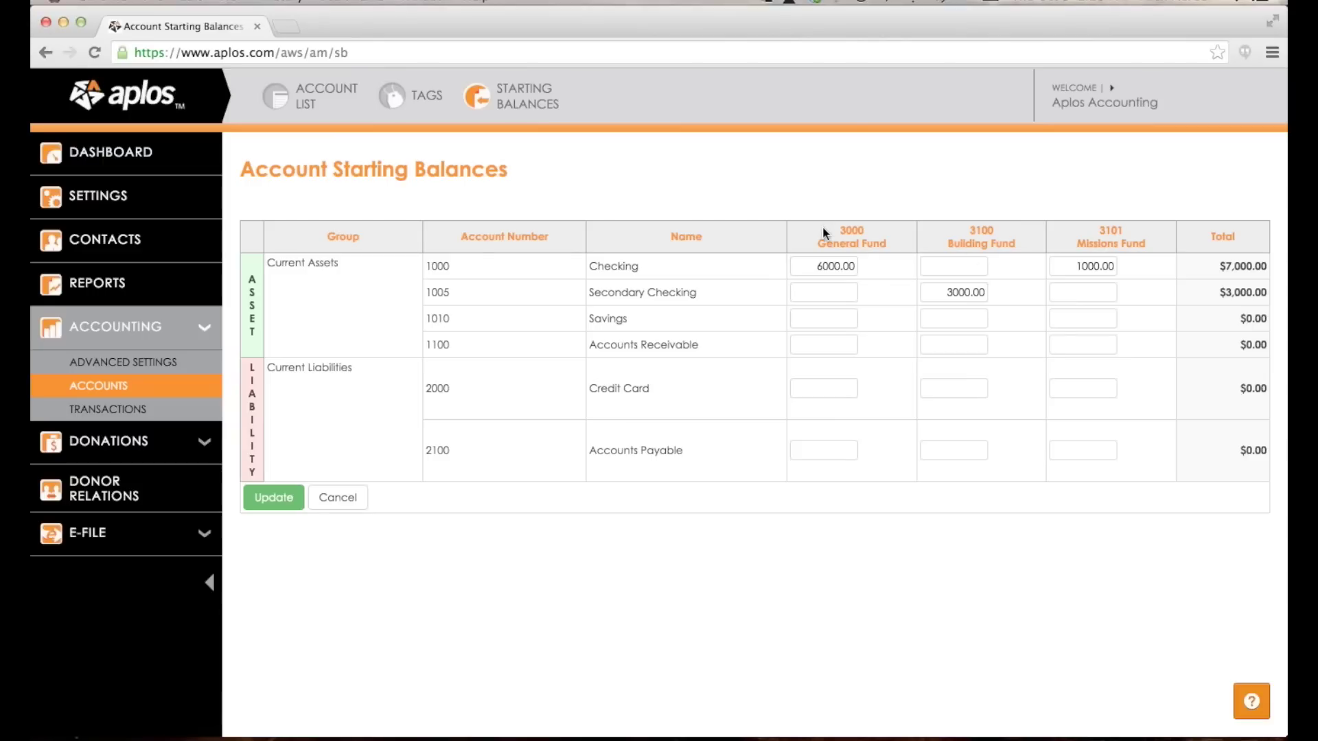
Put 3000.00 back in Checking's Building Fund and update the starting balances.
left_click(983, 292)
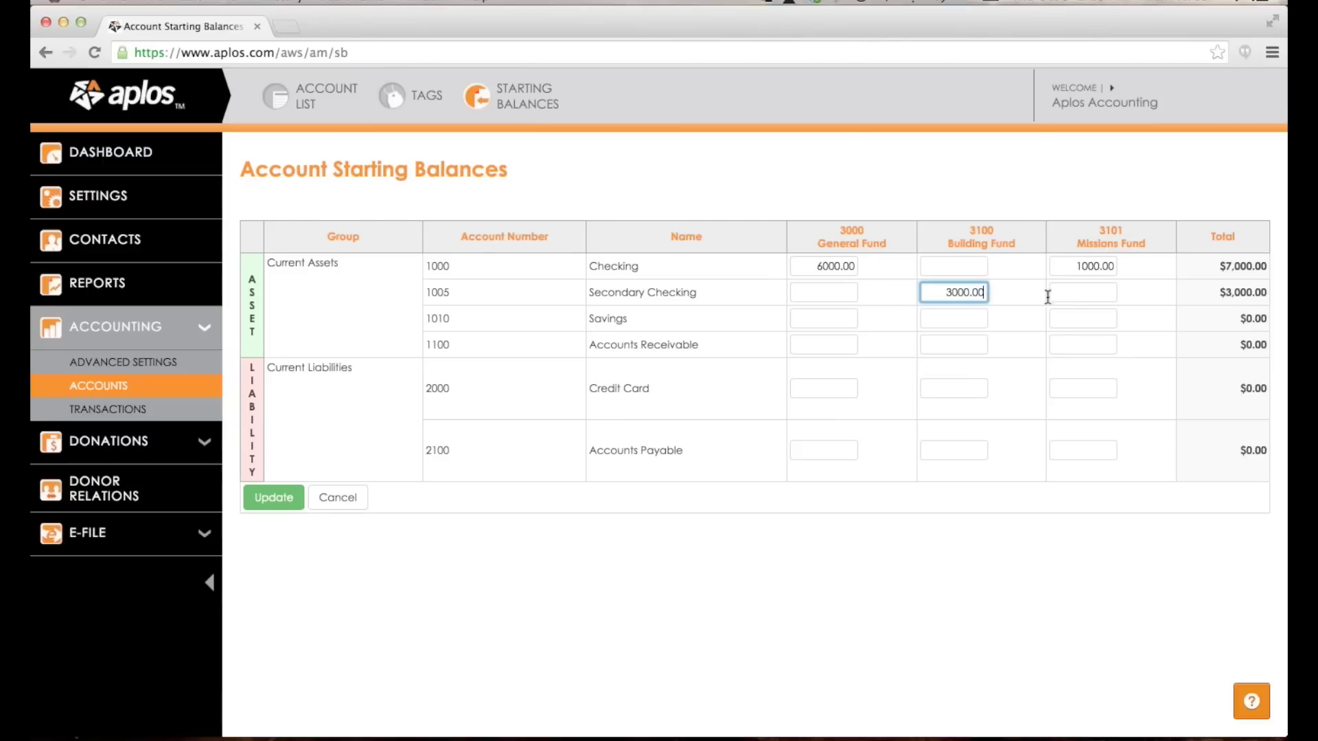
double_click(975, 292)
key("ctrl+c")
left_click(975, 266)
key("ctrl+v")
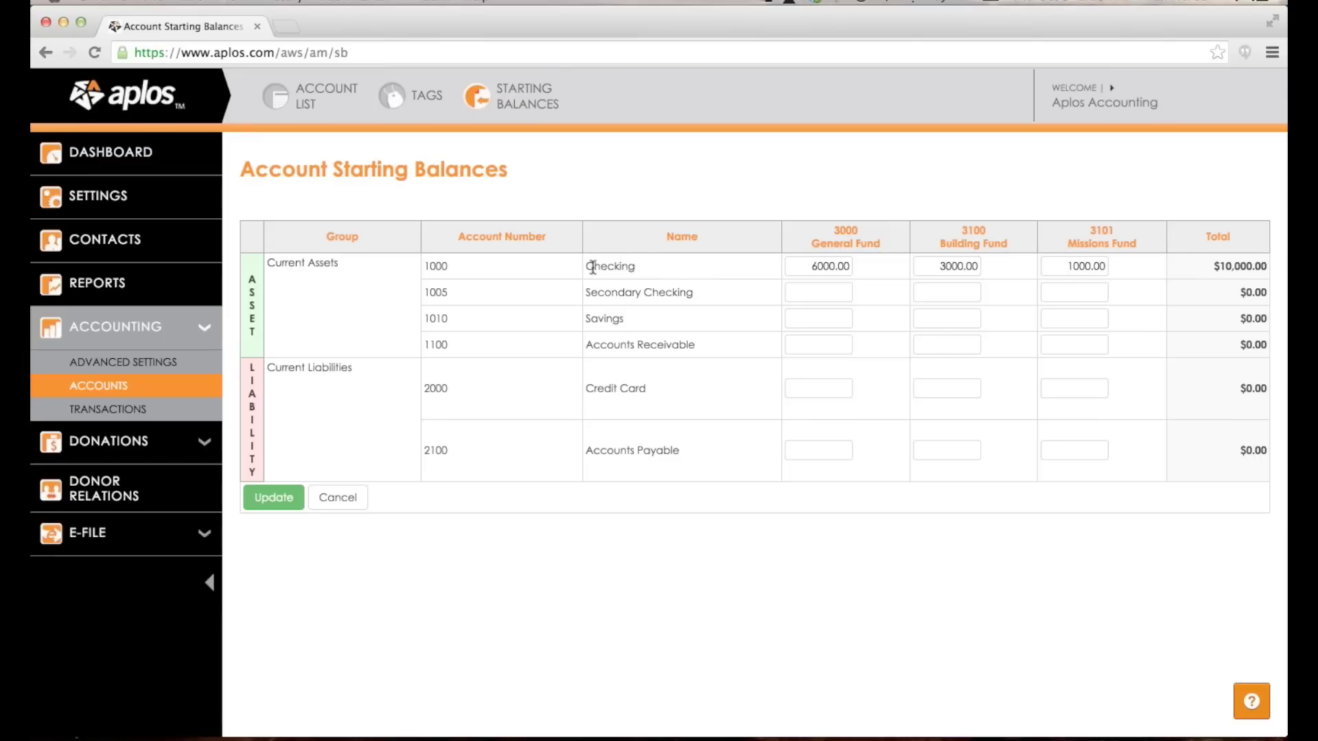
left_click_drag(585, 265, 628, 265)
left_click_drag(601, 337, 635, 345)
left_click(643, 344)
left_click(273, 504)
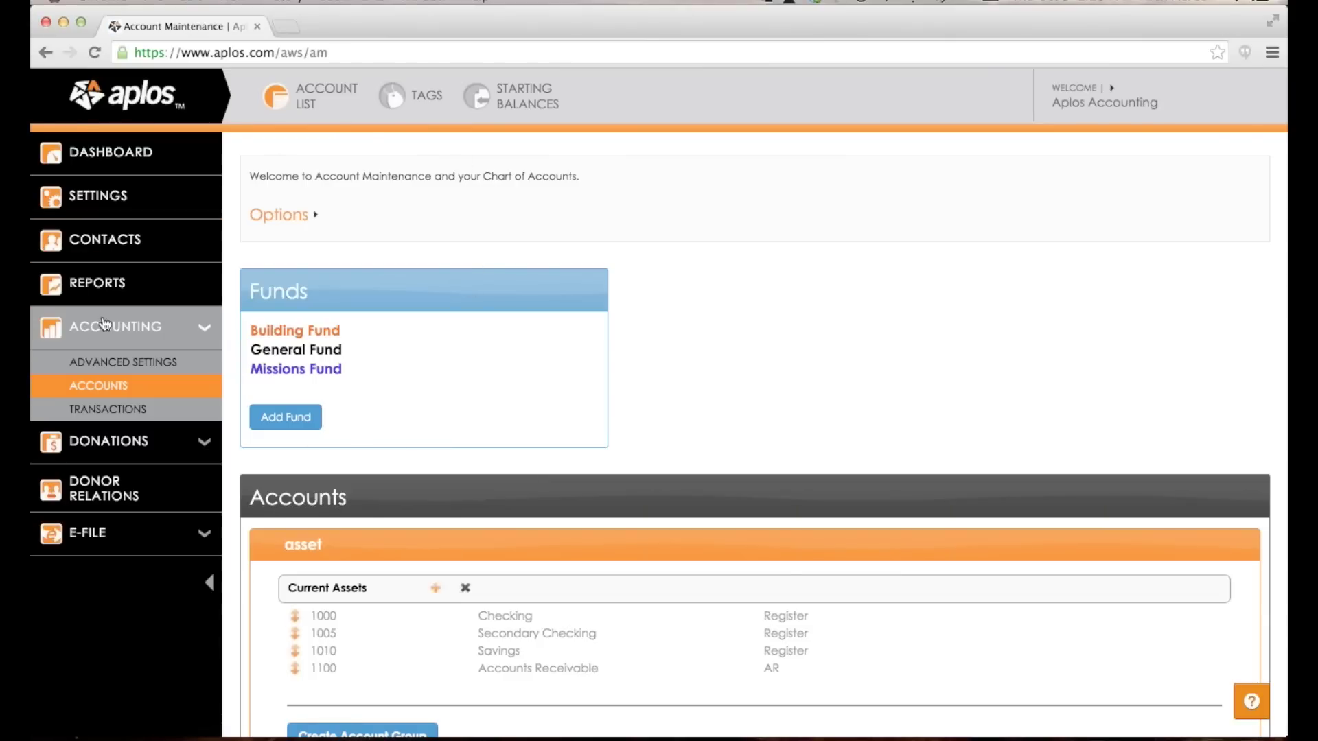
Open Accounting > Transactions, then the Journal Entry page showing the account 1000 starting balances entry.
left_click(105, 411)
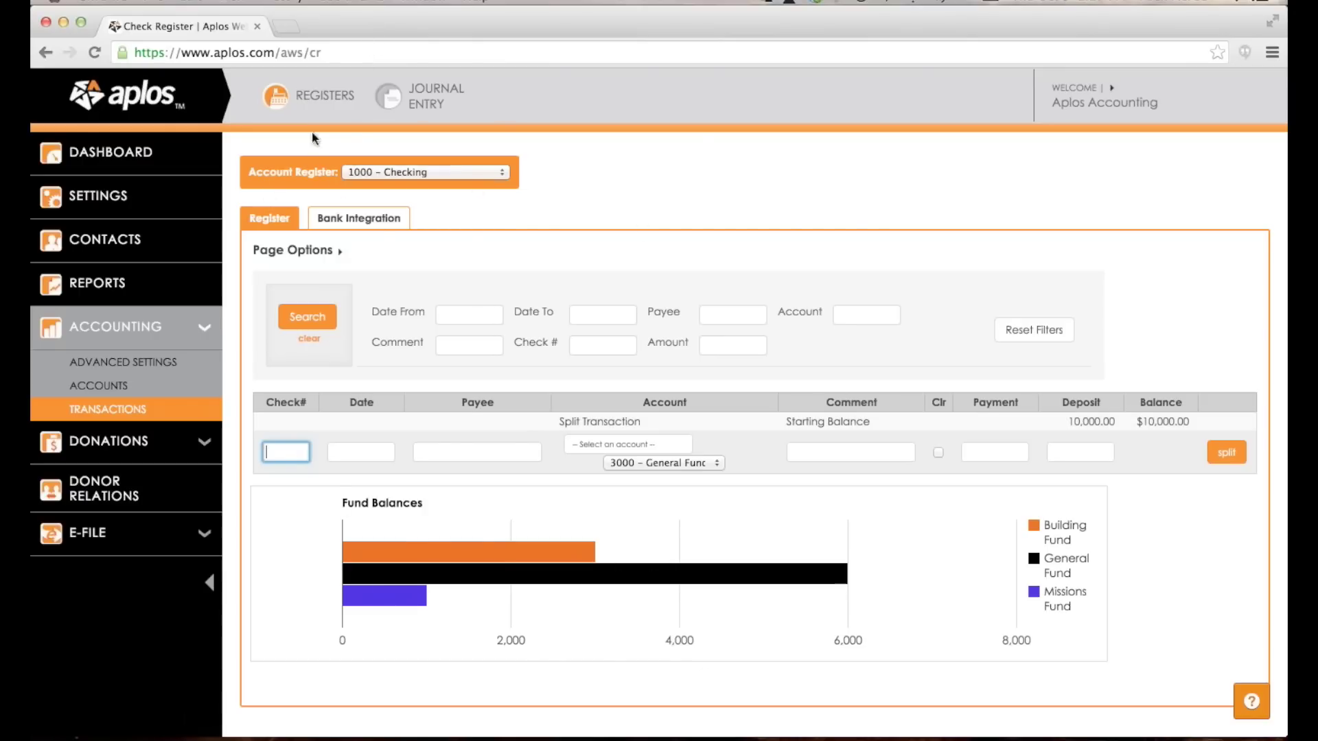
left_click(425, 90)
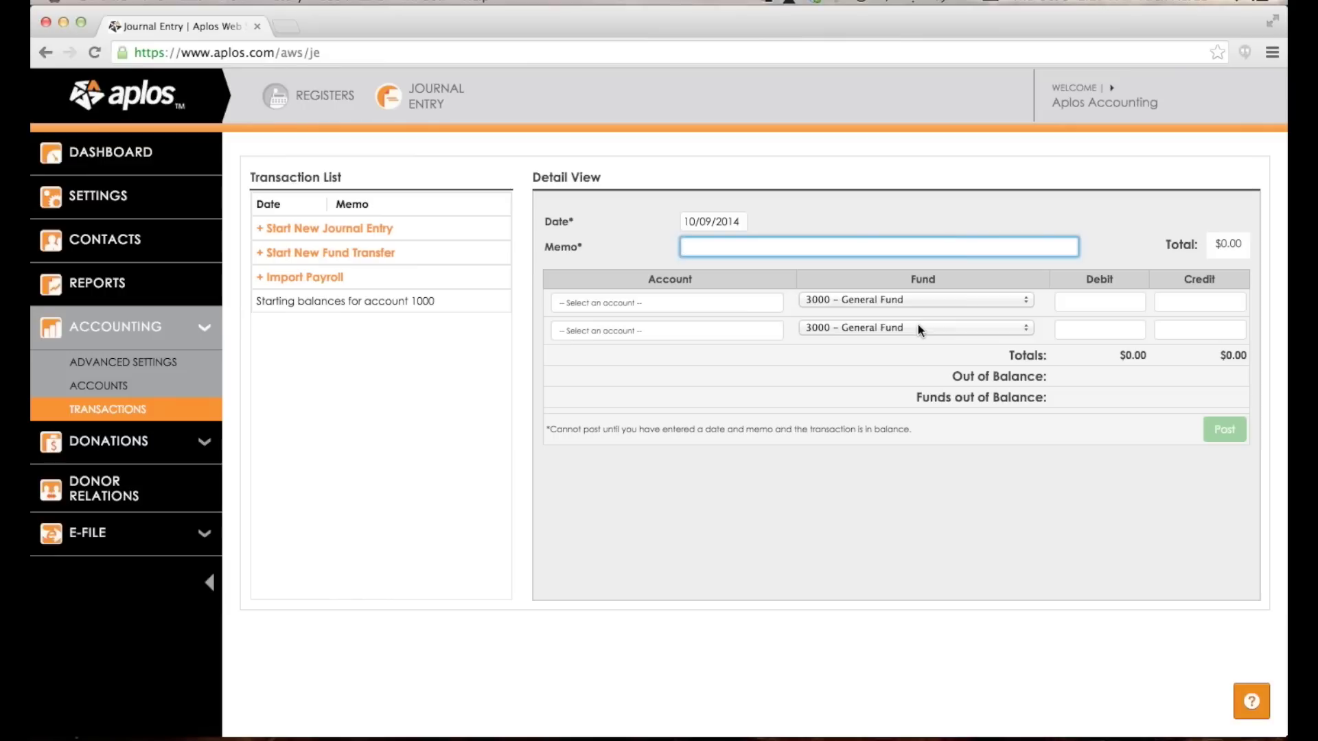
Go back to the Checking register with its $10,000 starting balance.
left_click(324, 96)
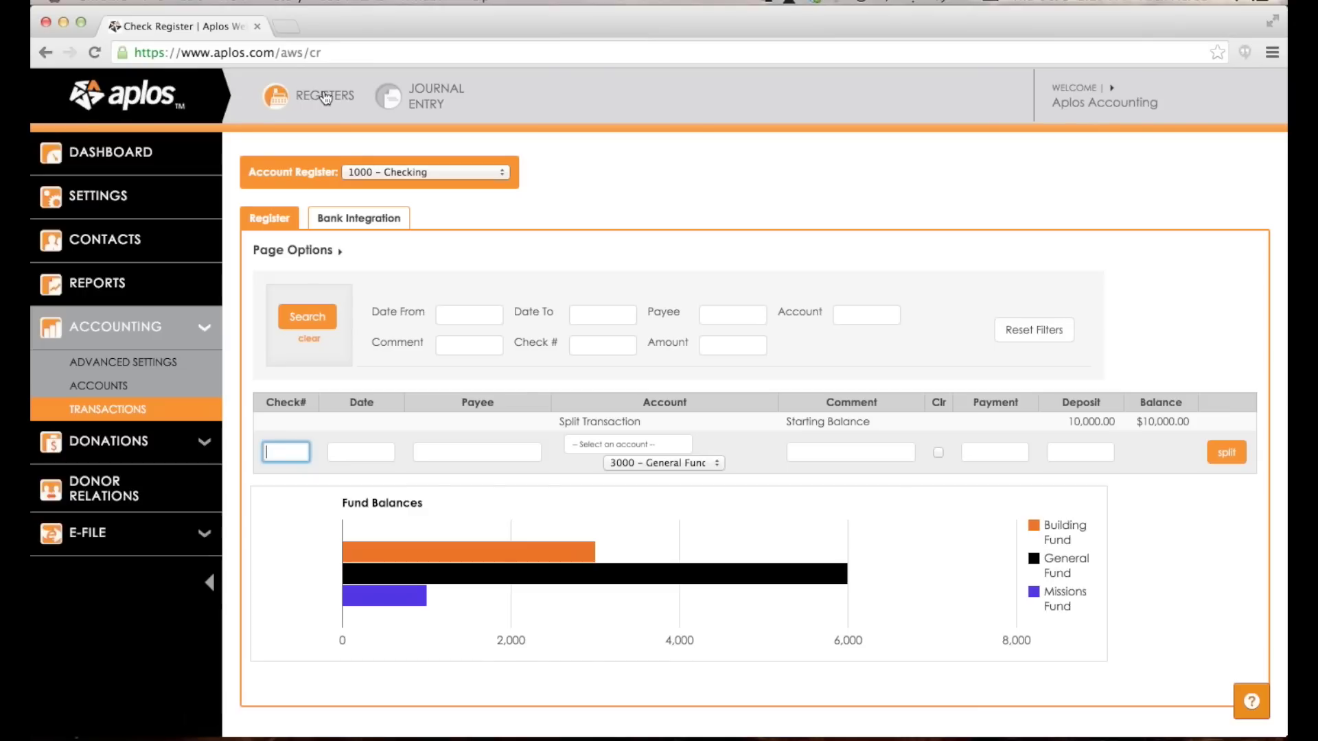
left_click(436, 172)
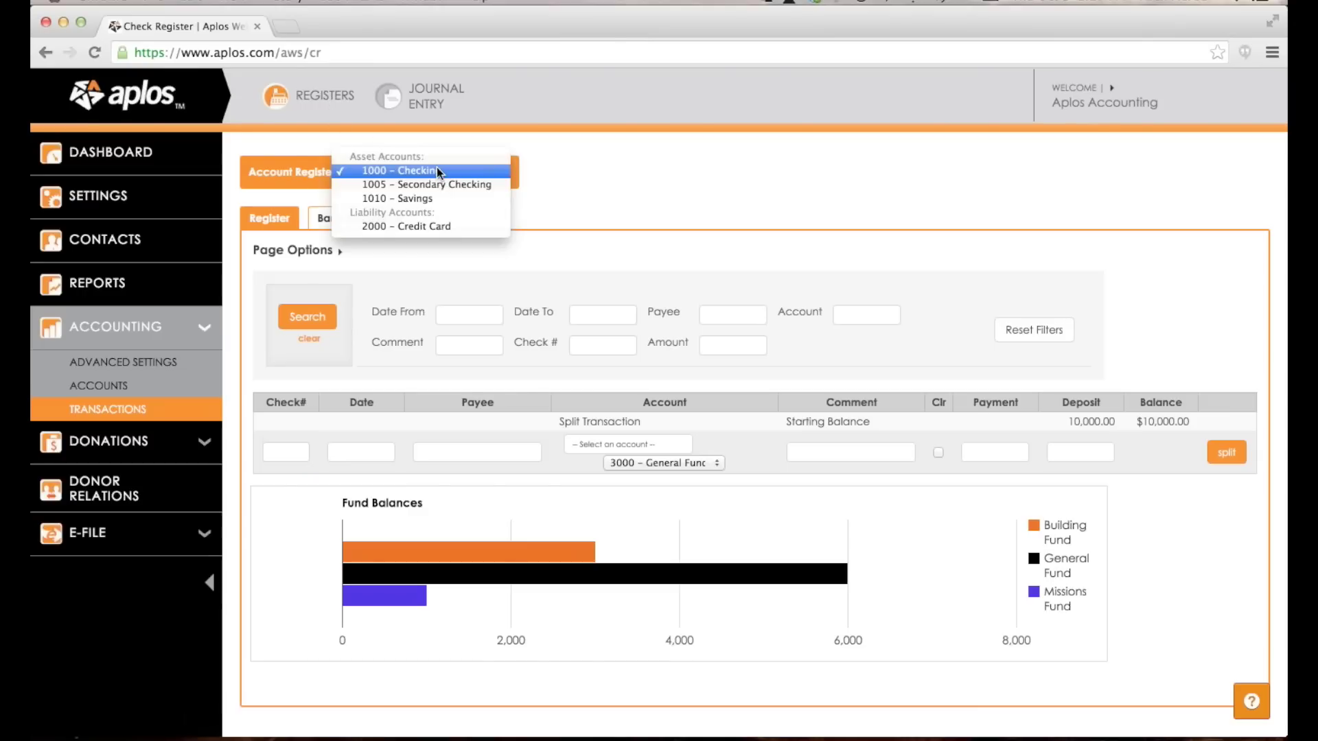
left_click(636, 154)
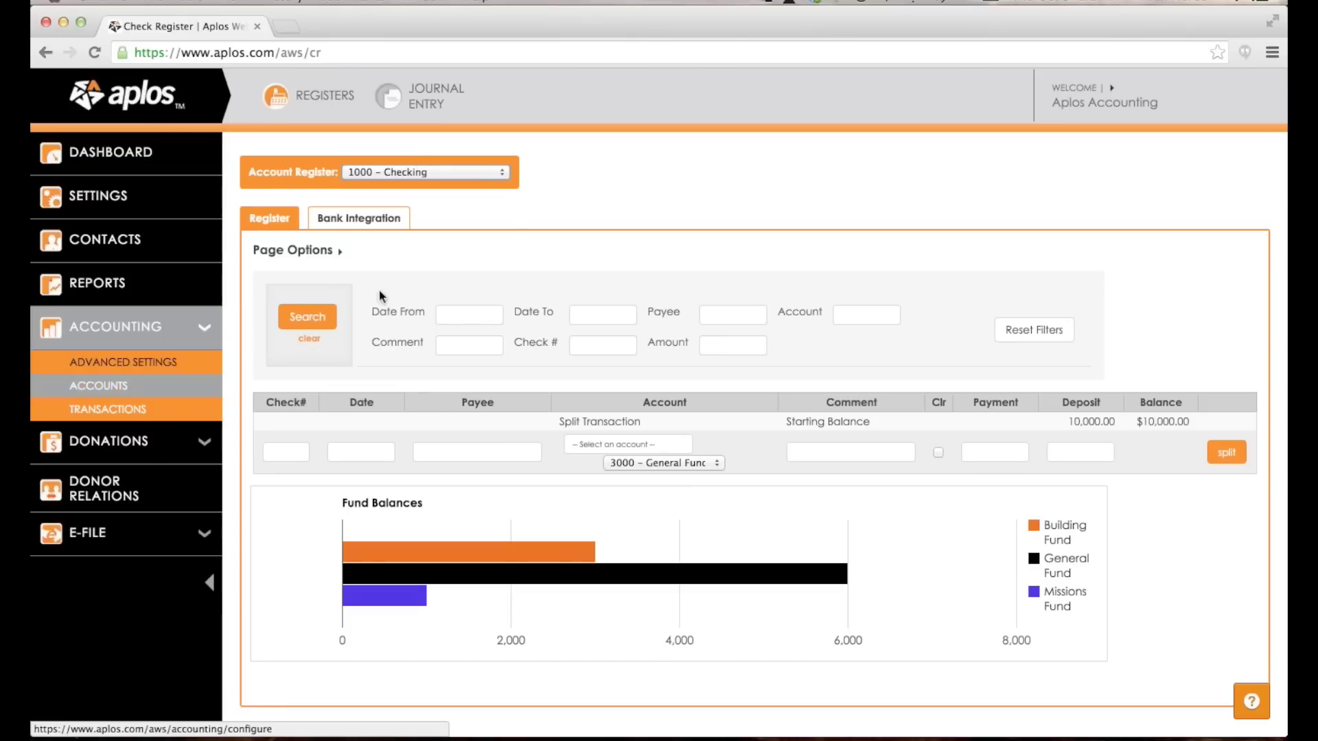
left_click(492, 171)
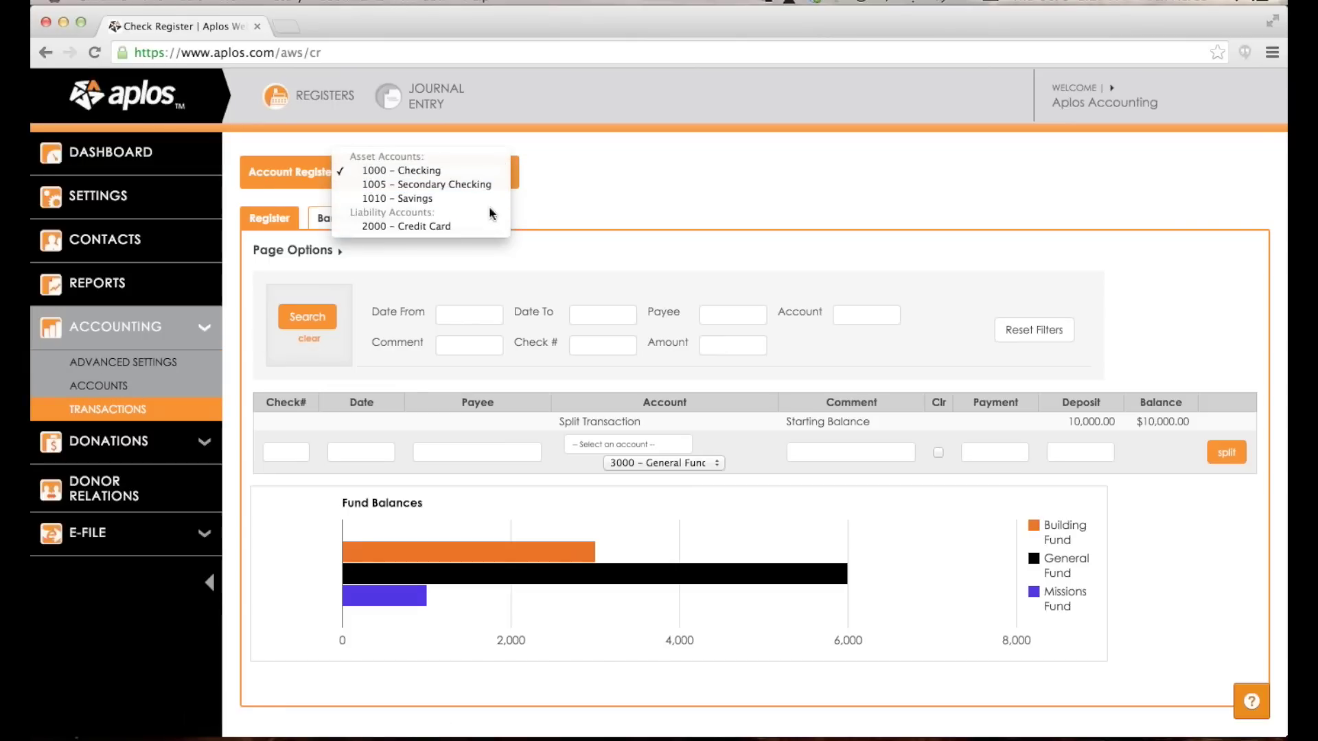
left_click(435, 171)
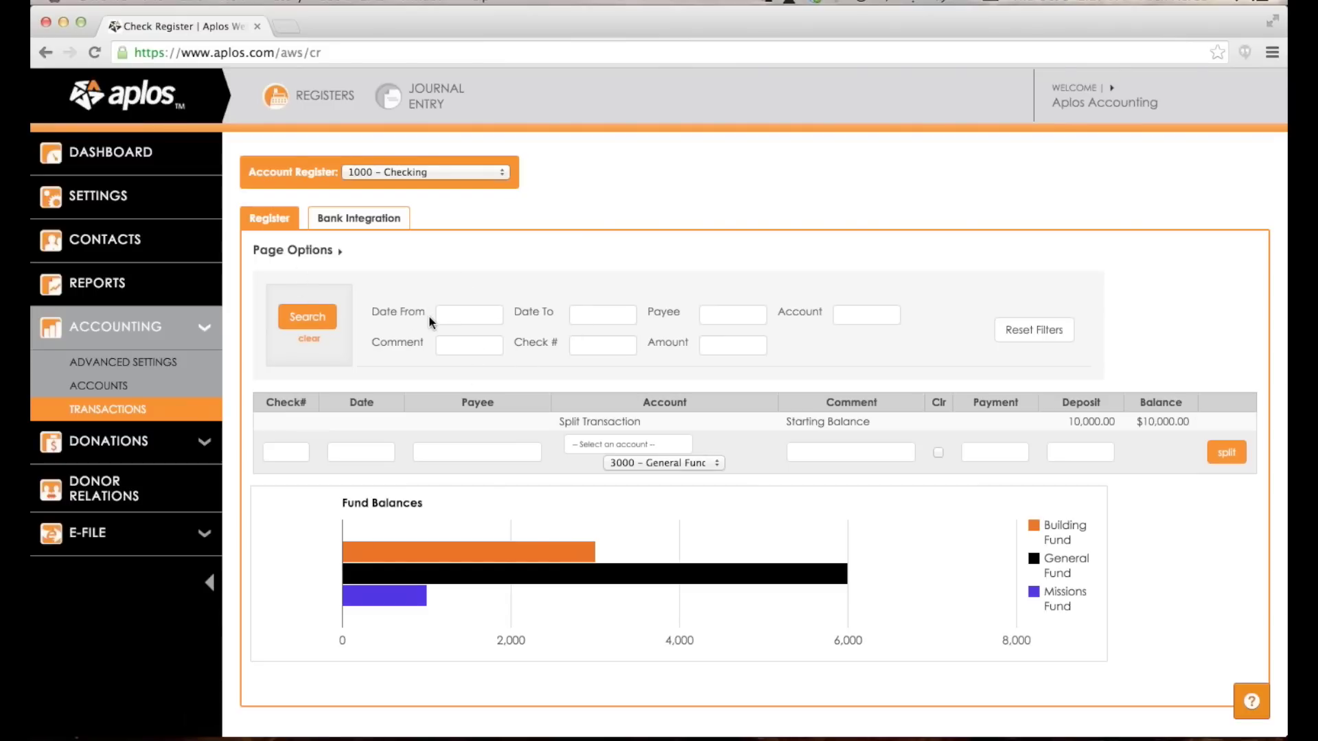
scroll(430, 316, "down", 1)
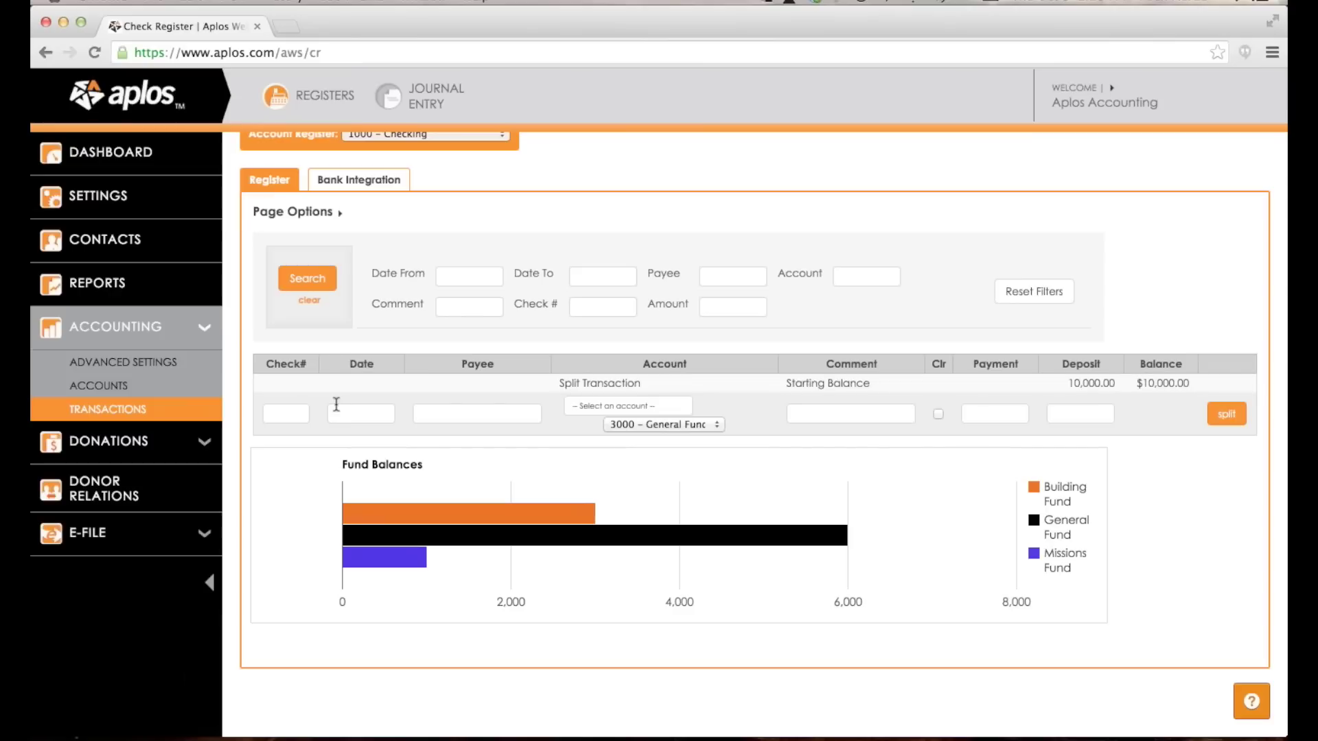
left_click(301, 411)
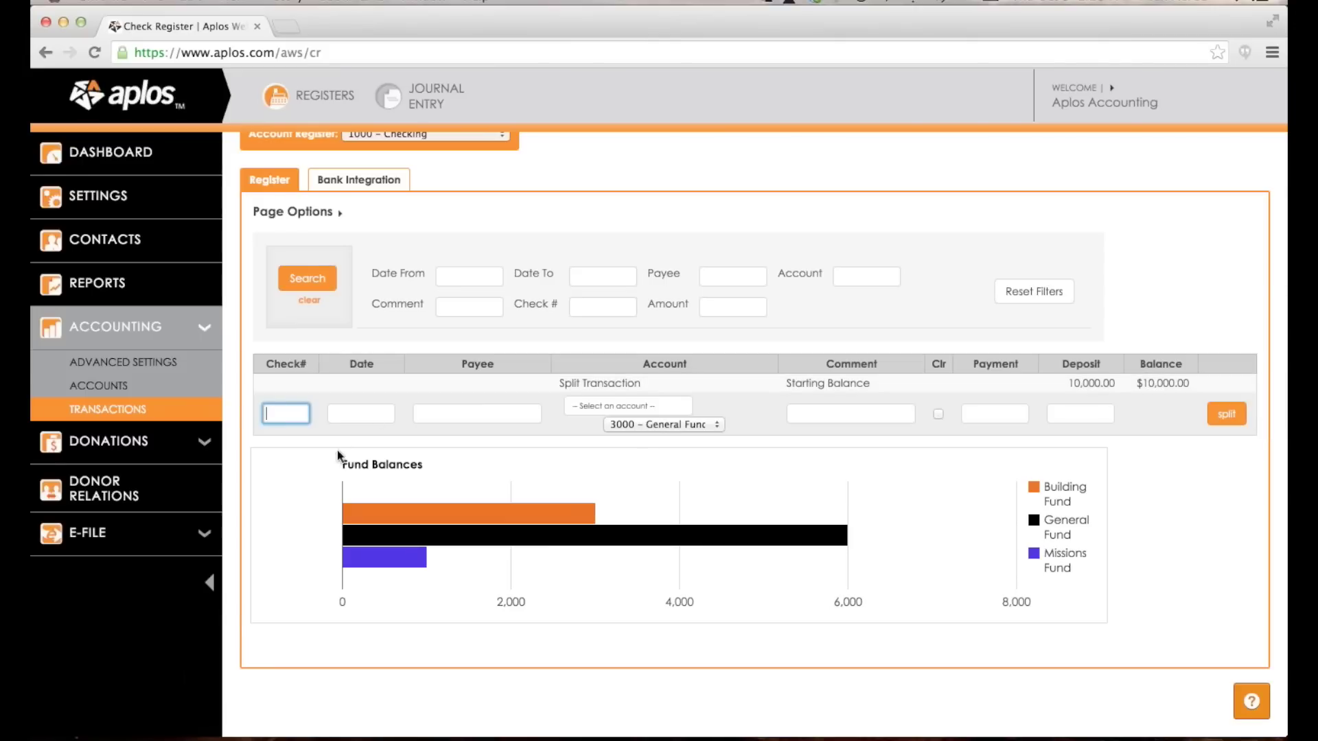
left_click(403, 457)
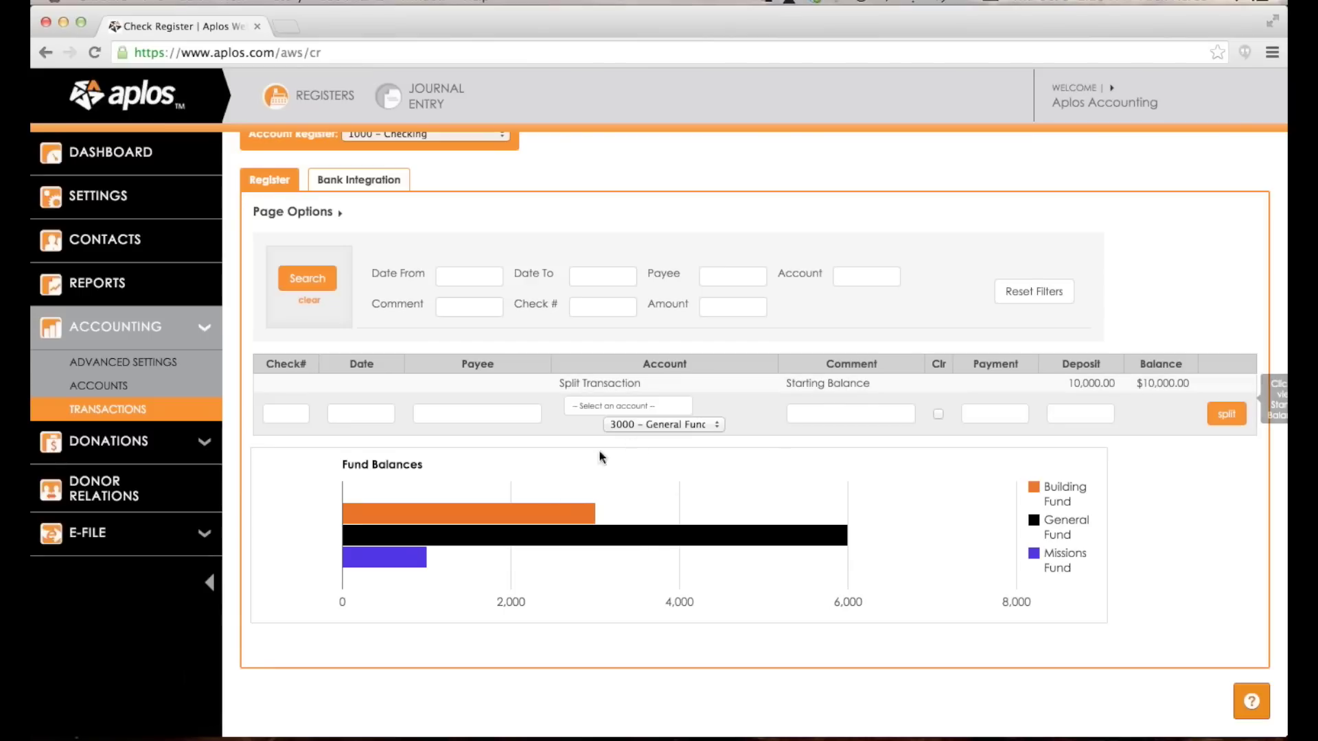
mouse_move(534, 509)
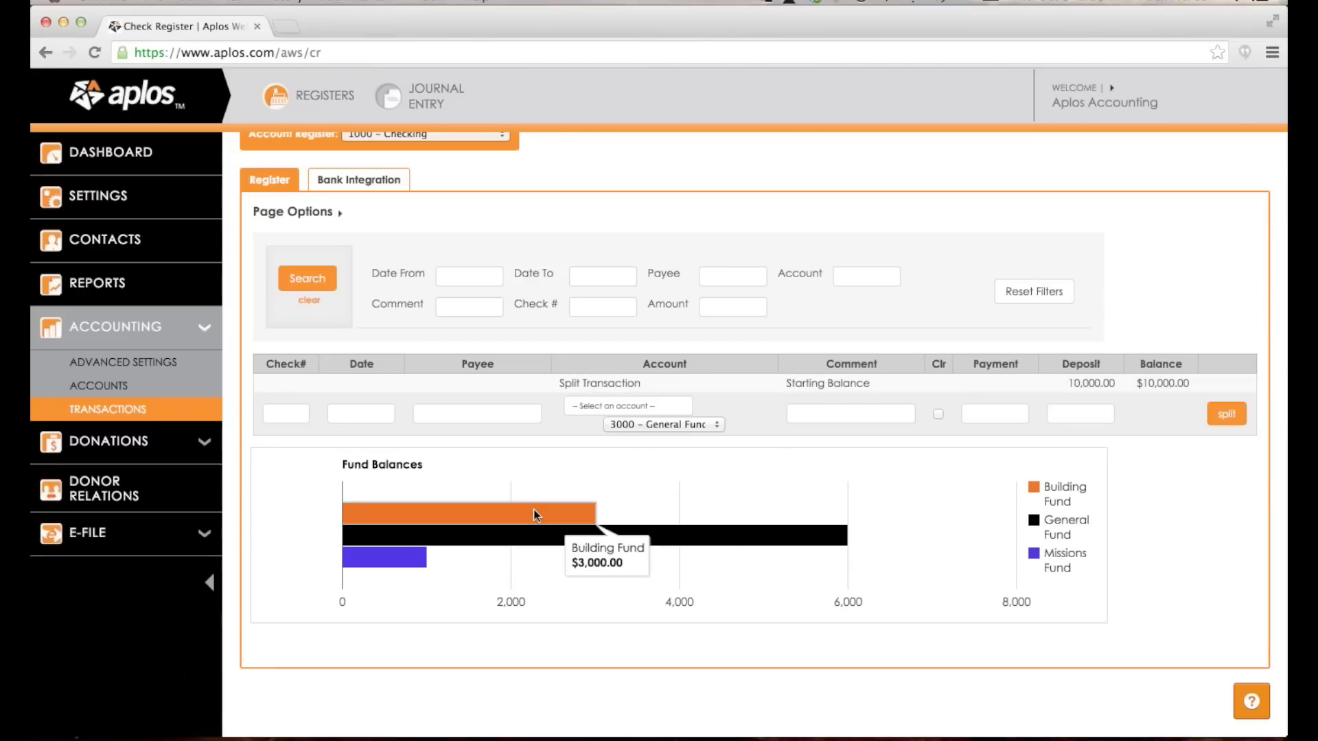
mouse_move(541, 540)
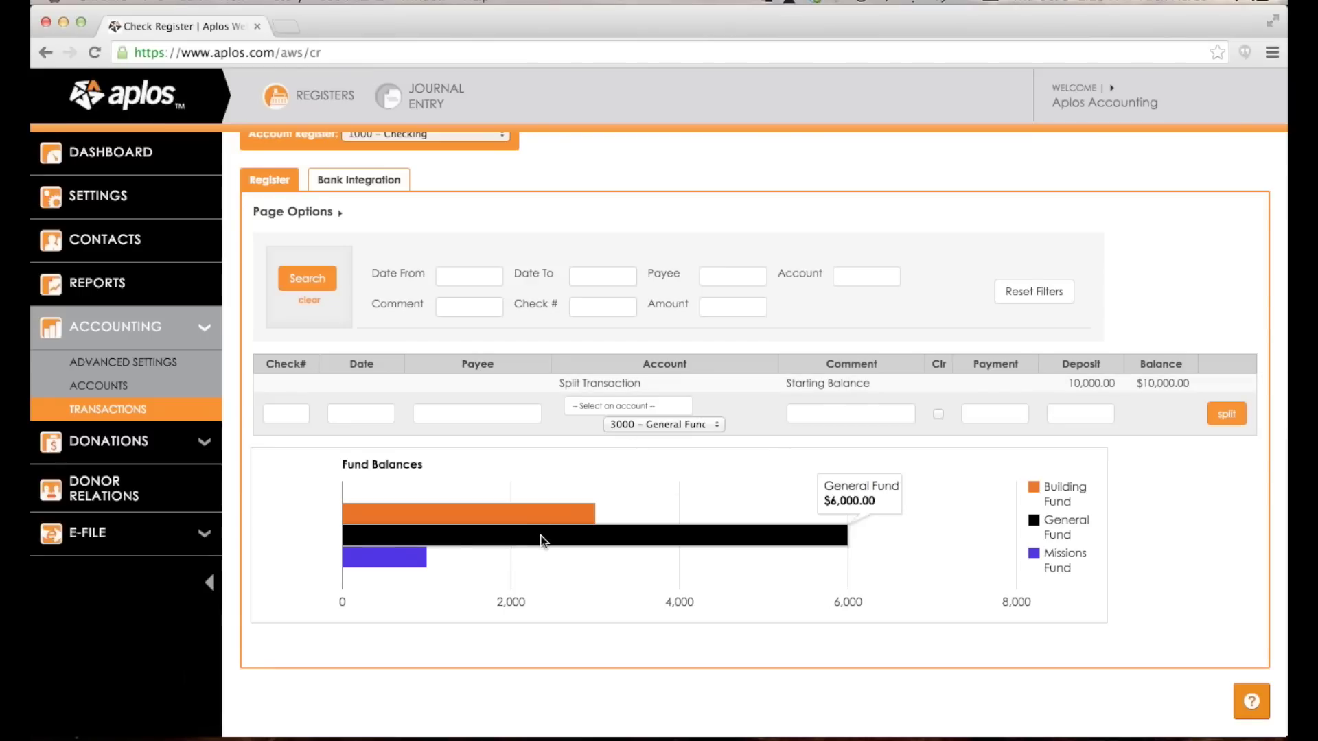
mouse_move(398, 563)
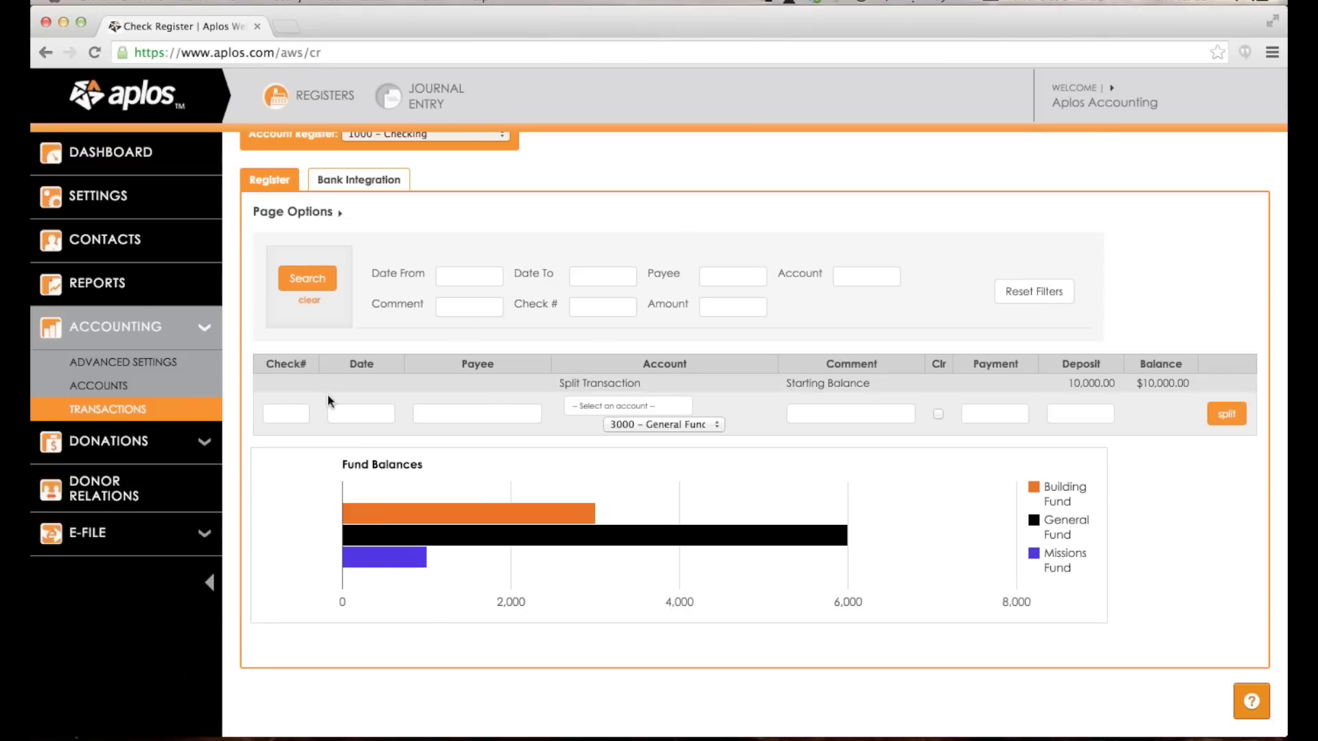
left_click(286, 413)
scroll(401, 373, "up", 1)
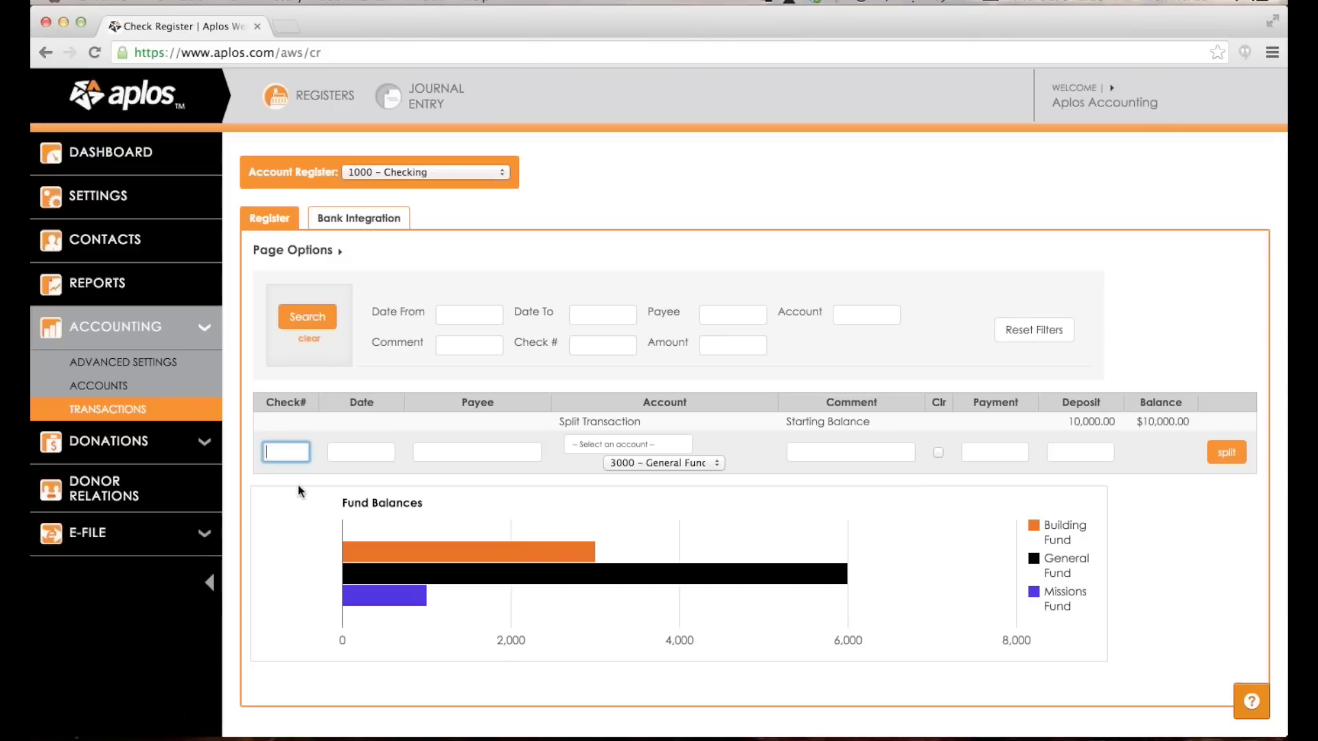
Fill in date 10/02/2014 and payee Best Buy on a new Checking register row.
key("Tab")
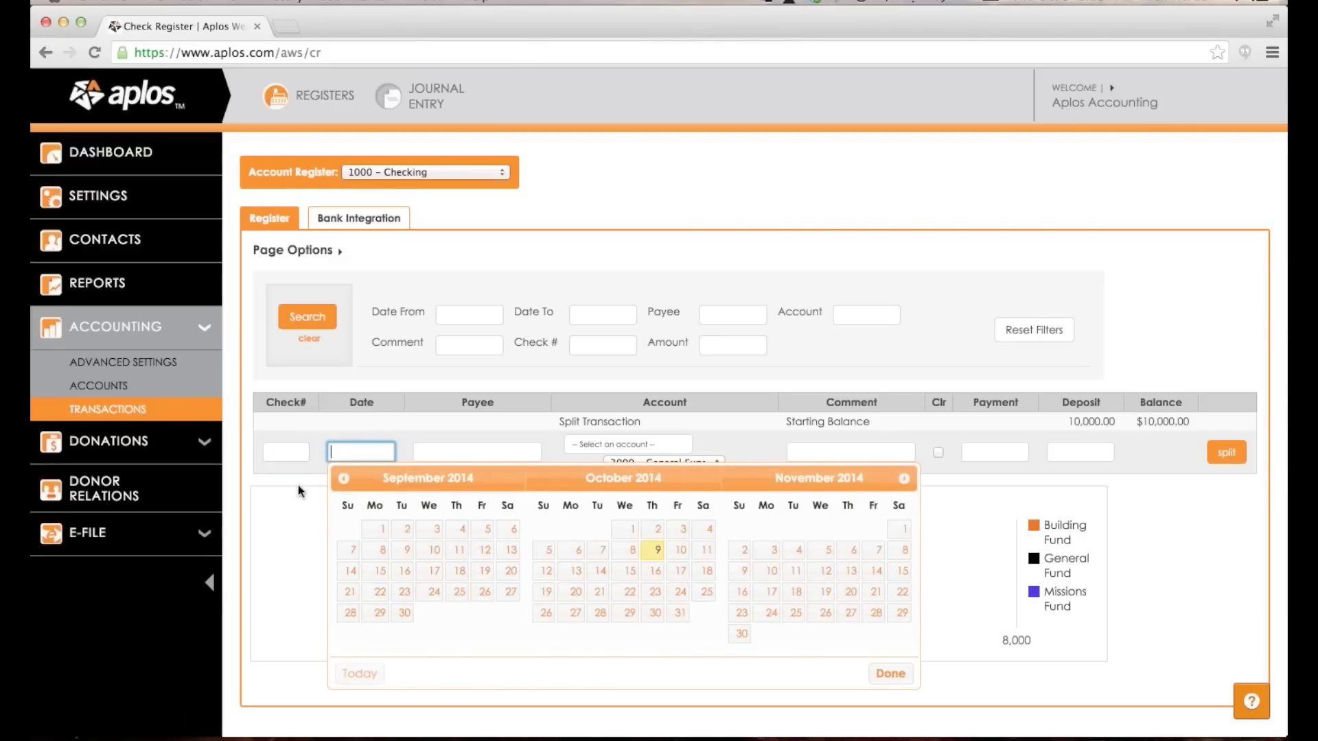
type("10/02/20")
type("14")
key("Tab")
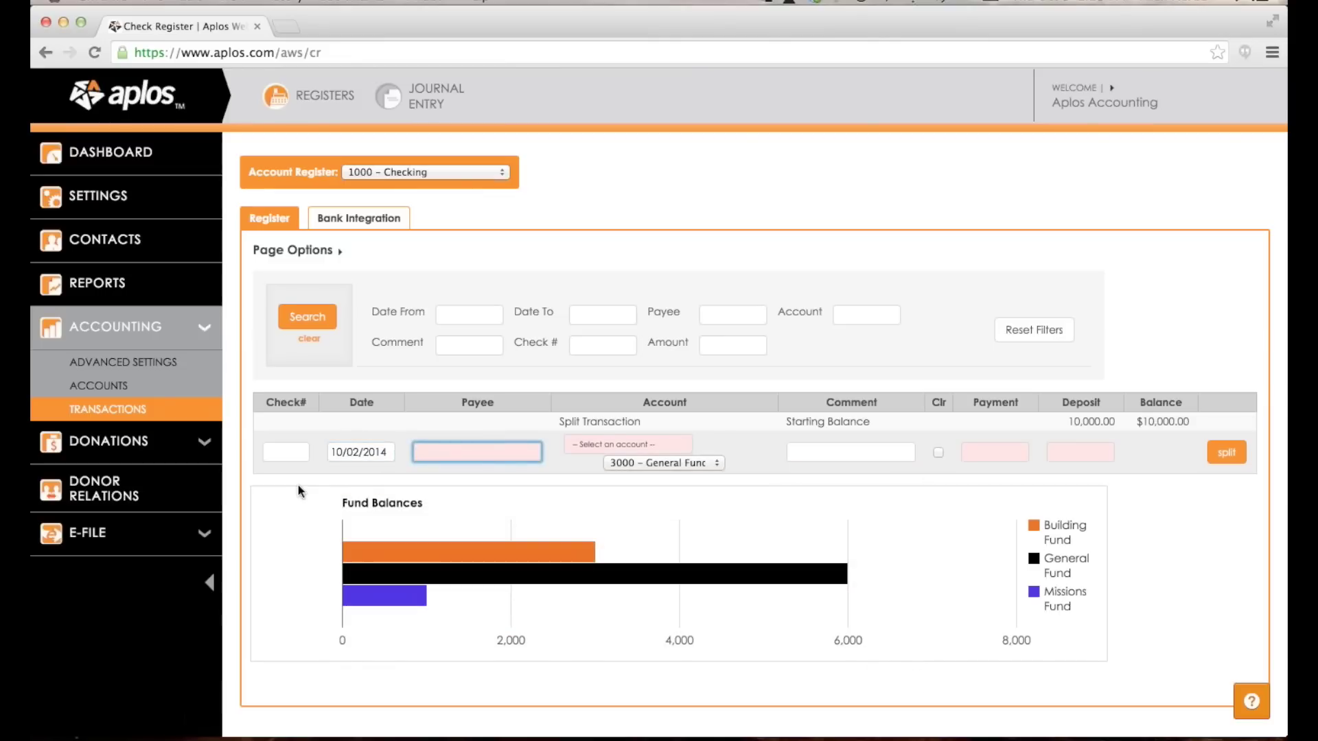
type("Best Buy")
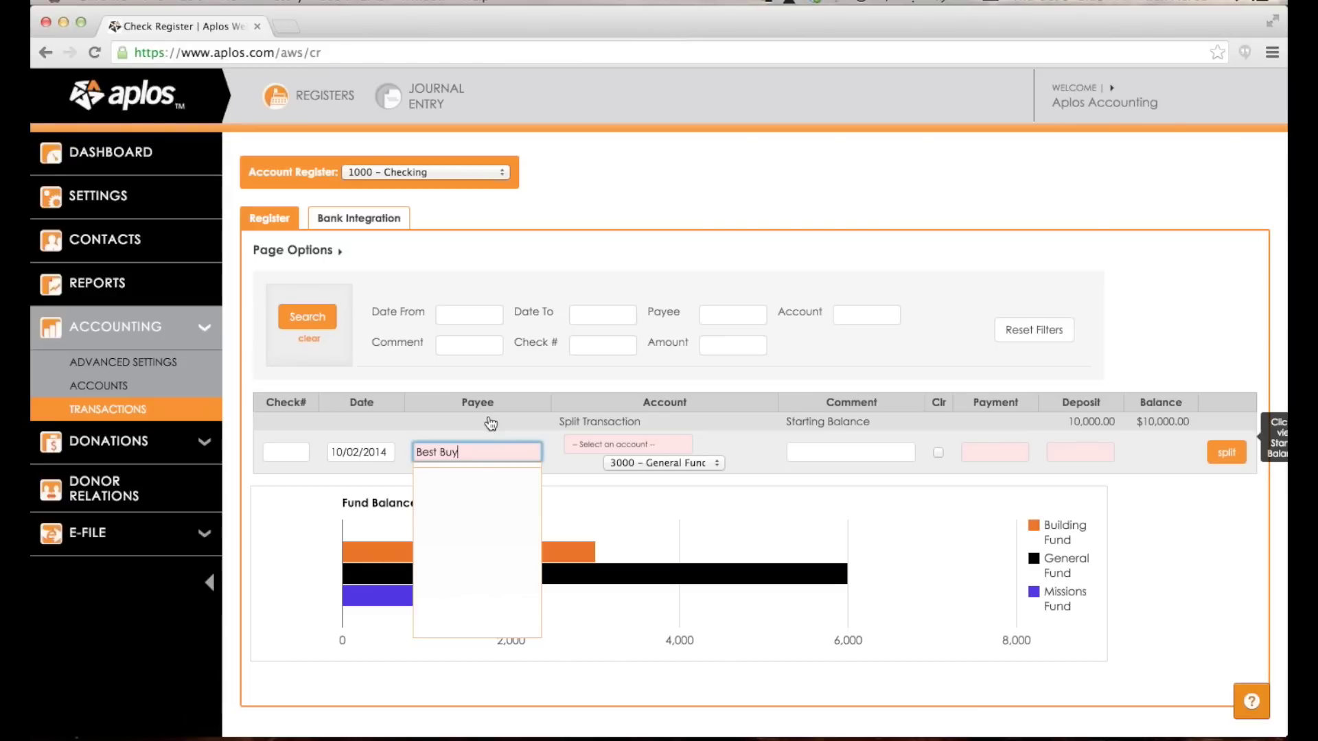
key("Tab")
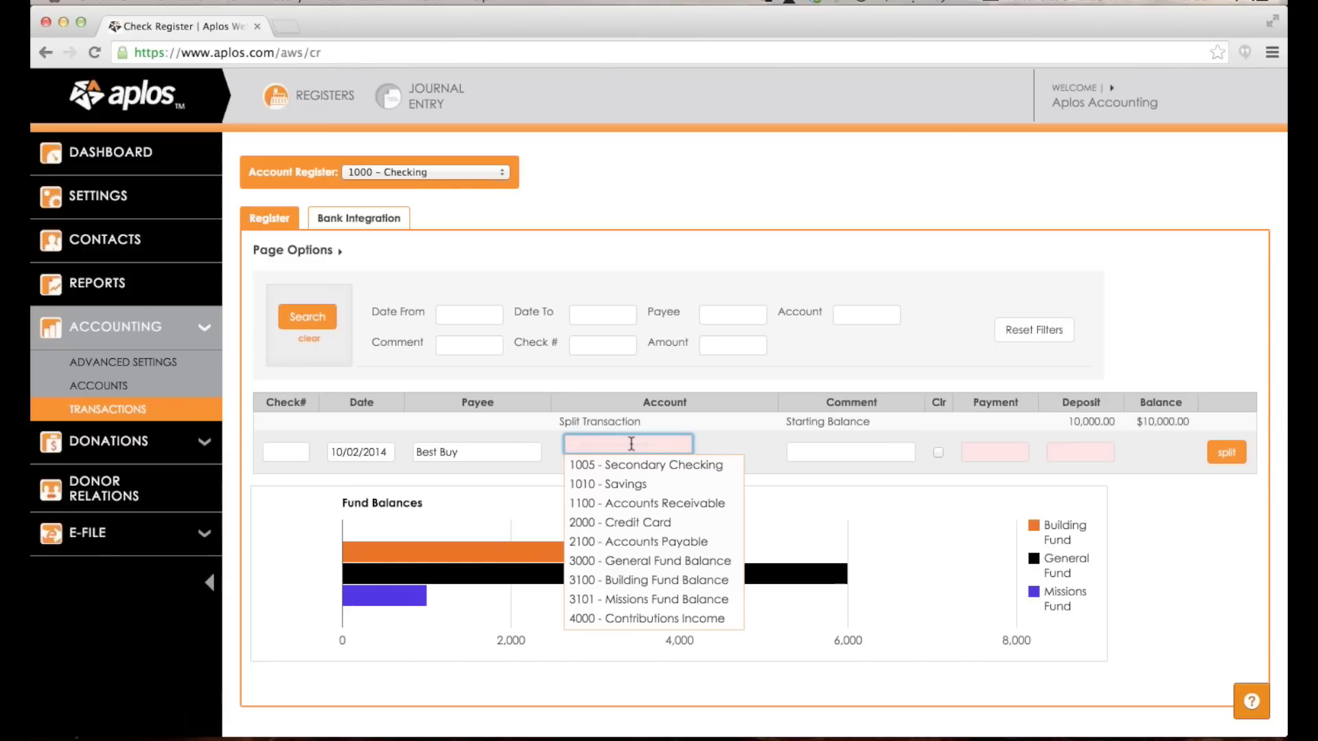
Assign the Best Buy payment to 5002 Office Expenses and the 3000 General Fund.
scroll(637, 477, "down", 2)
scroll(637, 478, "down", 4)
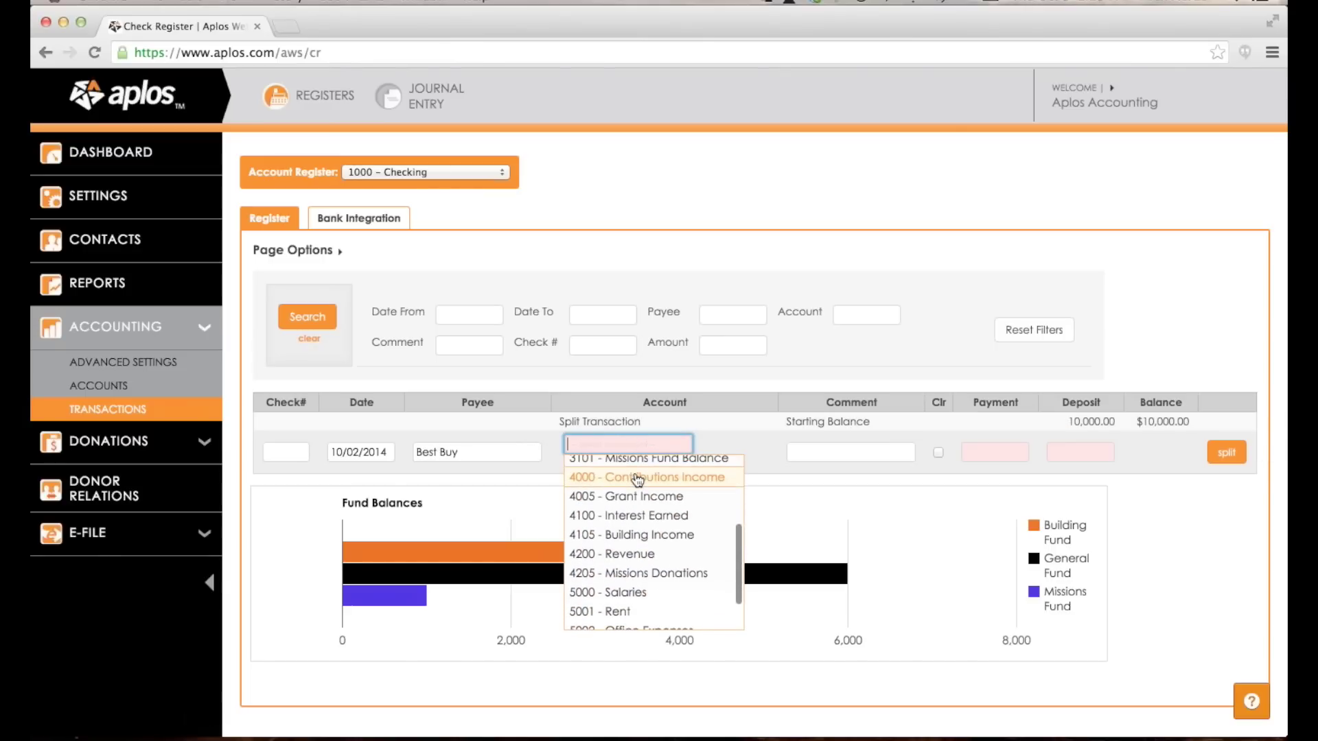
scroll(721, 455, "up", 1)
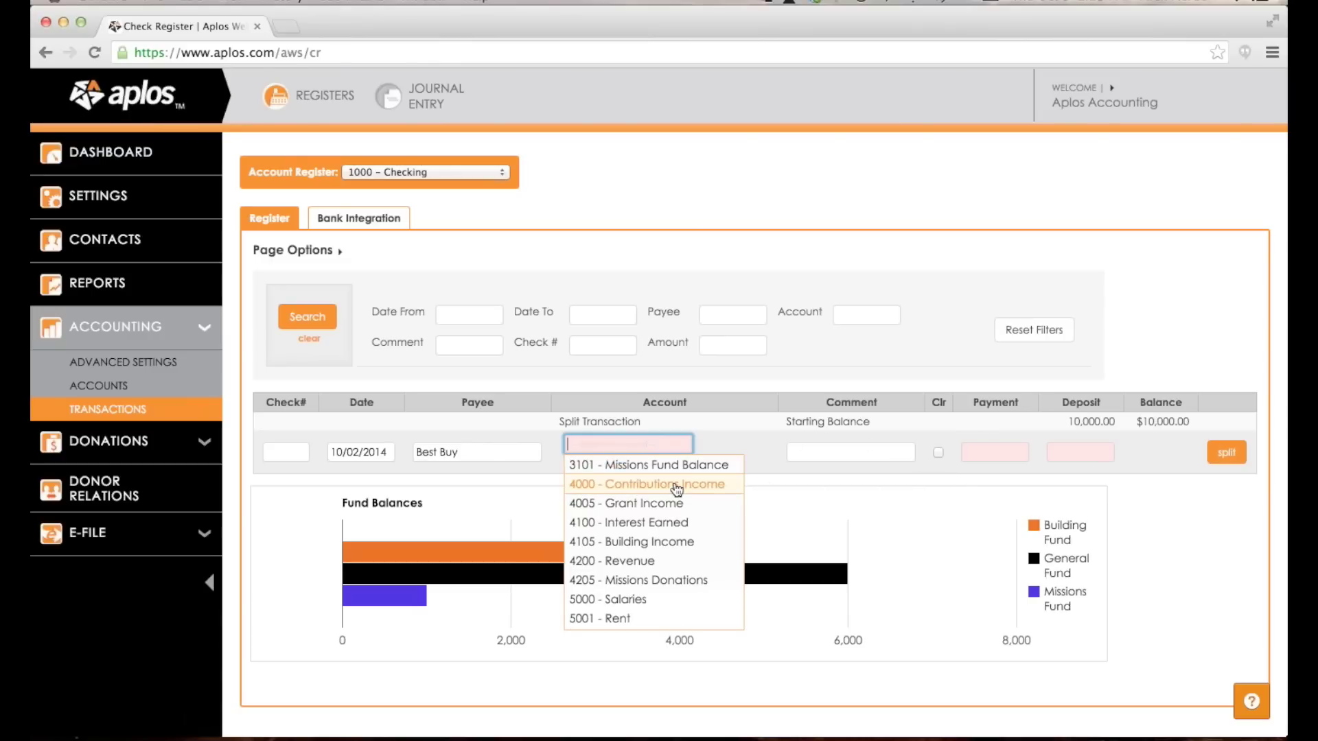
scroll(676, 489, "down", 3)
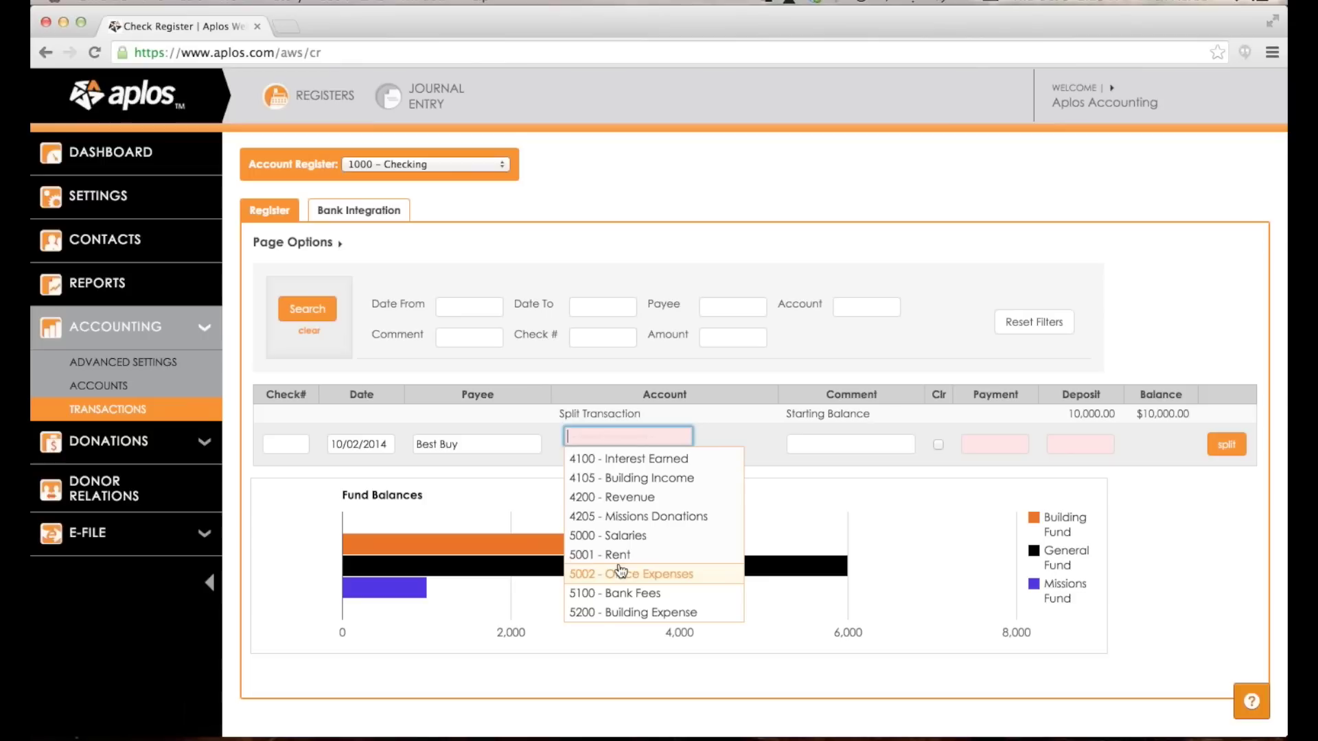
scroll(620, 571, "up", 3)
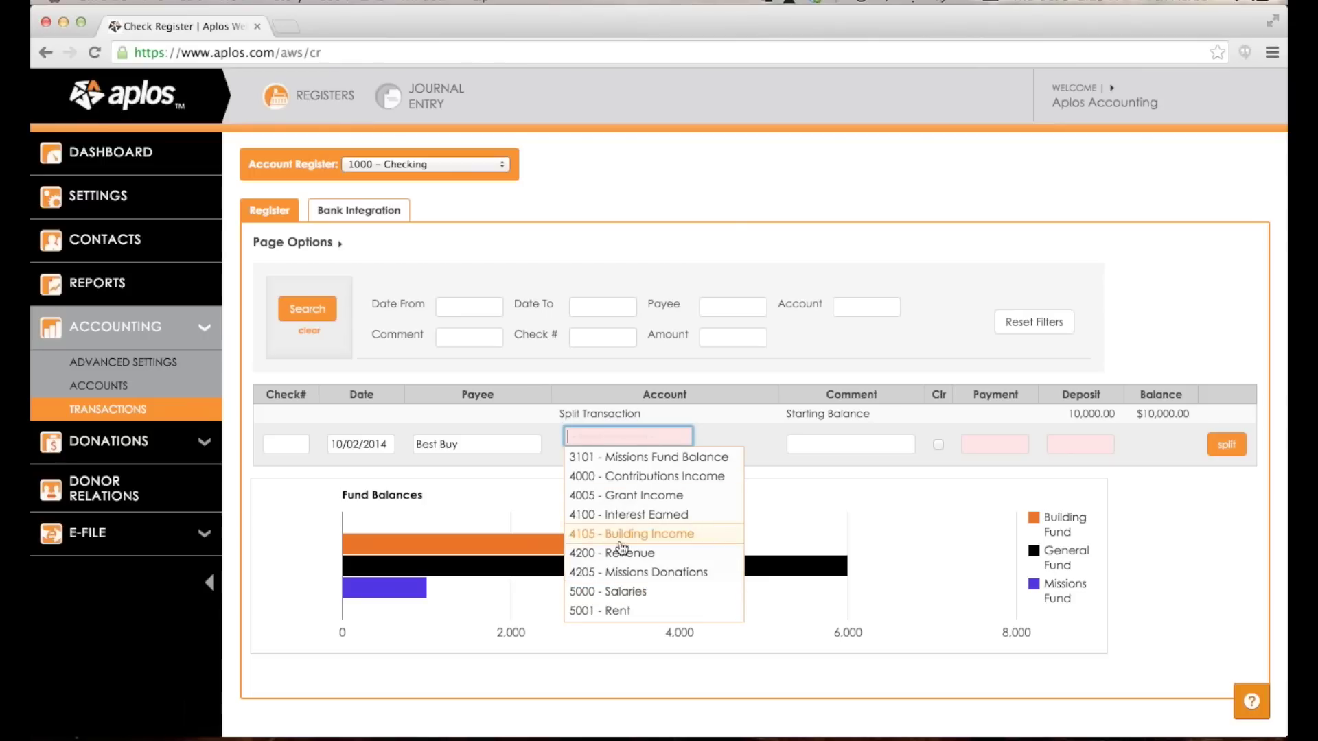
scroll(621, 520, "down", 3)
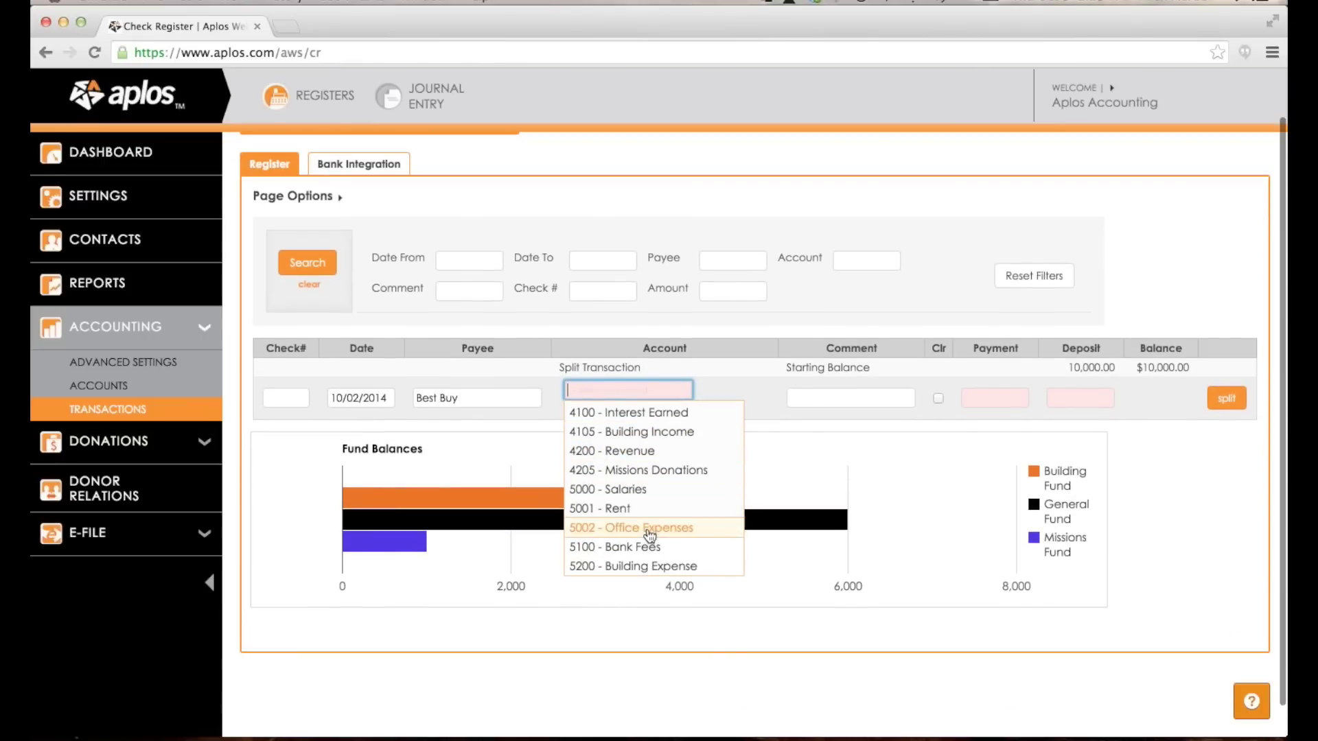
left_click(649, 535)
left_click(700, 415)
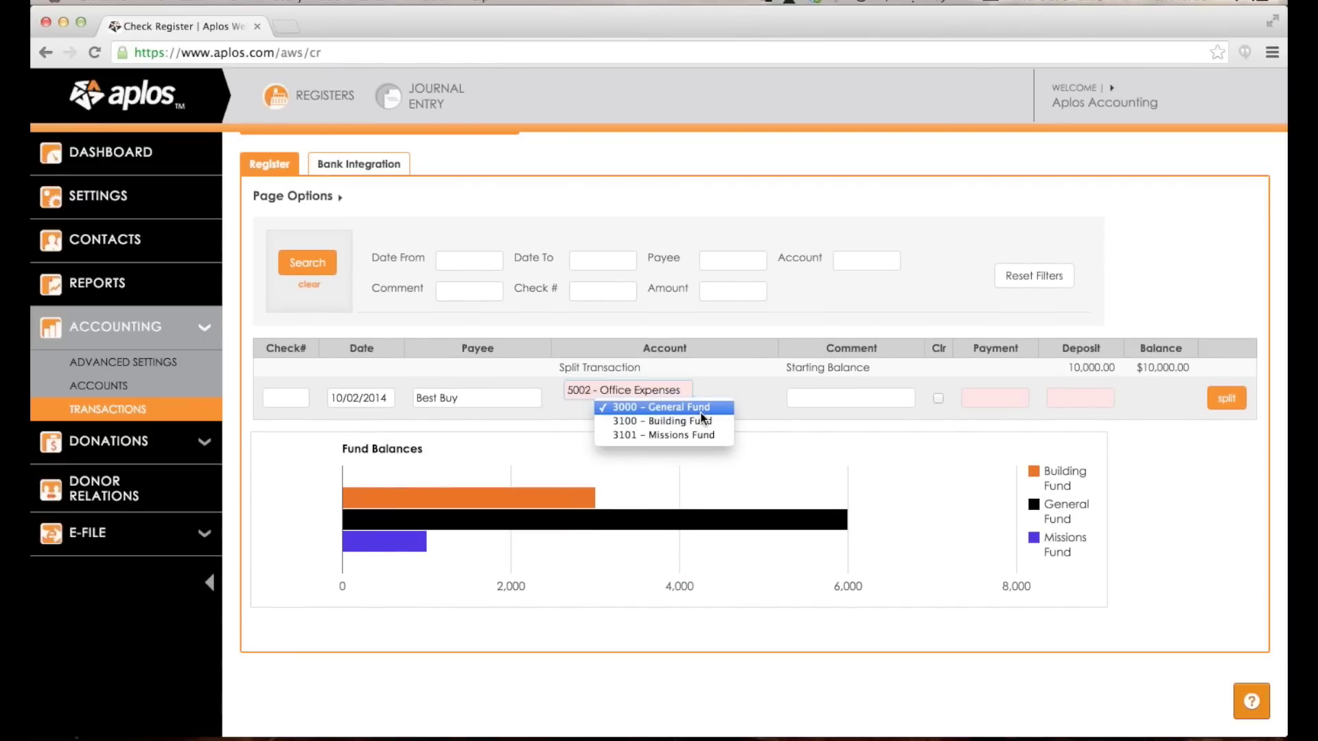
left_click(705, 410)
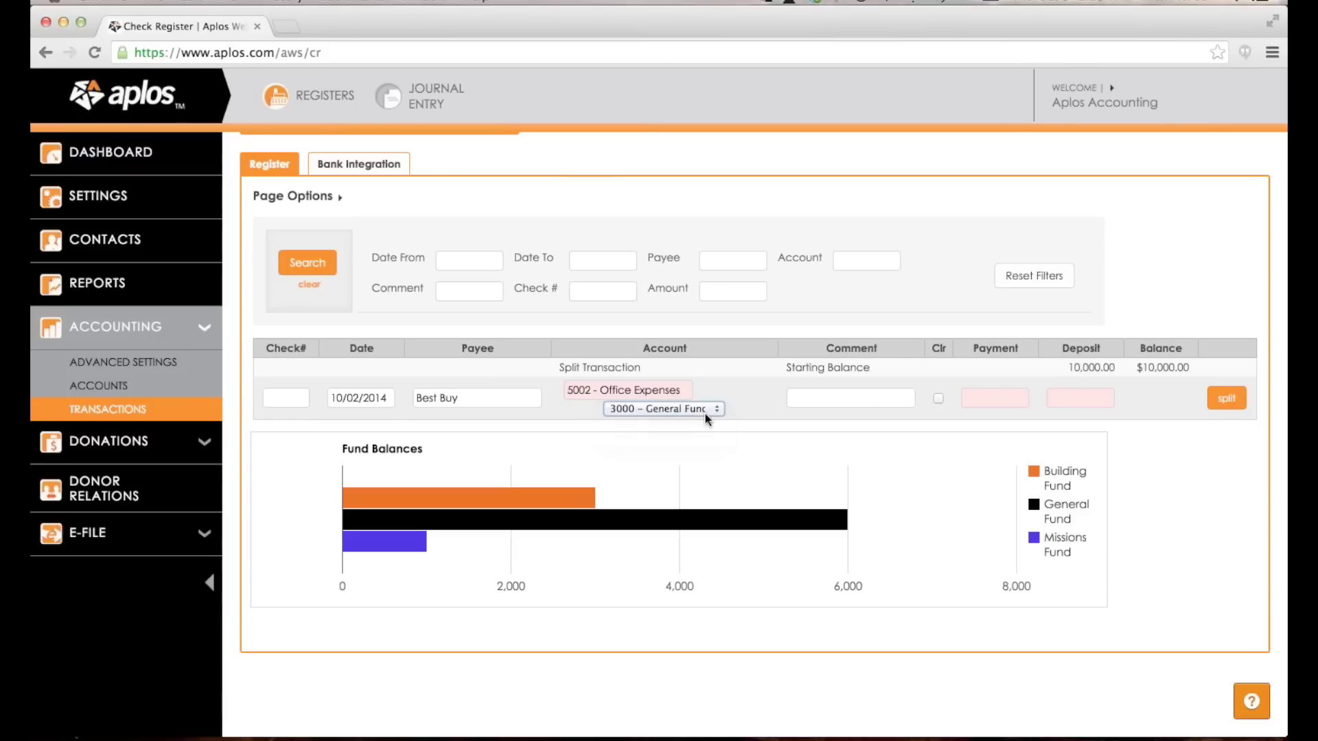
Add the comment 'bought a computer', enter a 1,000.00 payment and save it.
left_click(822, 400)
type("bought a computer")
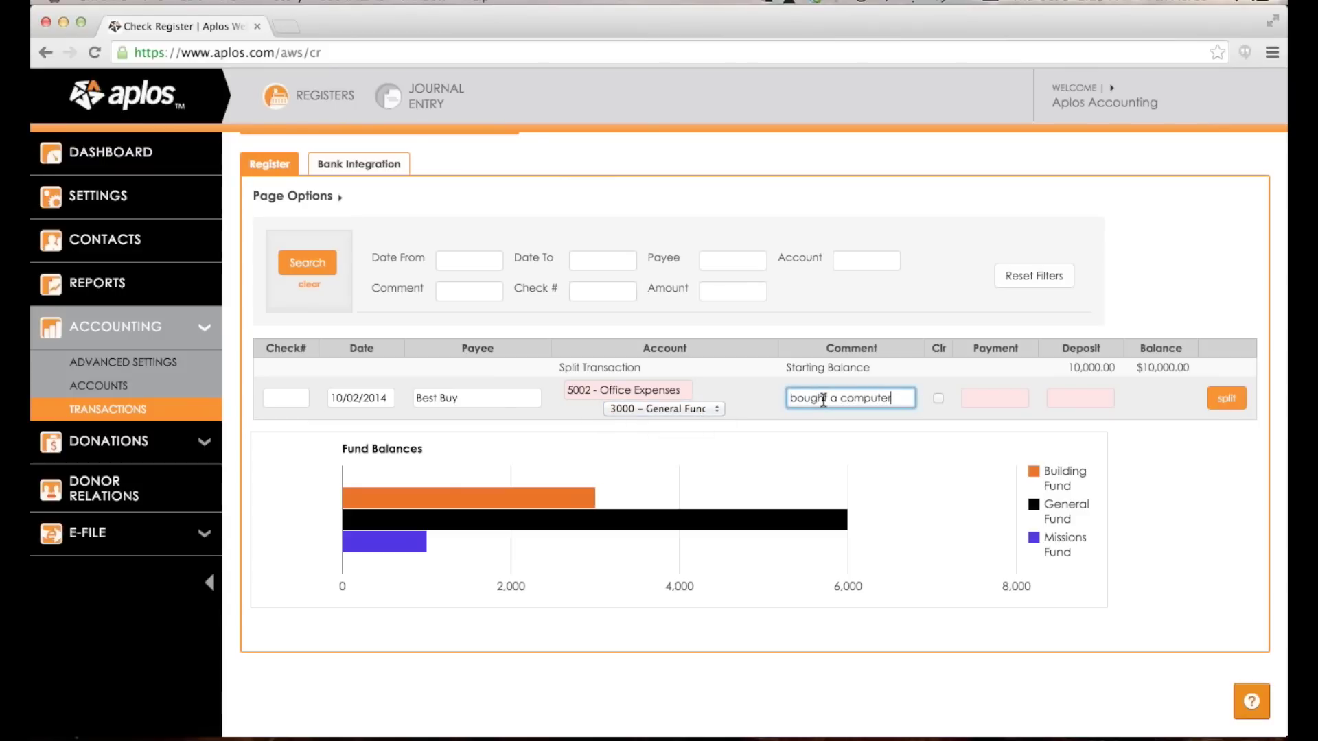
key("Tab")
key("Tab")
type("1000")
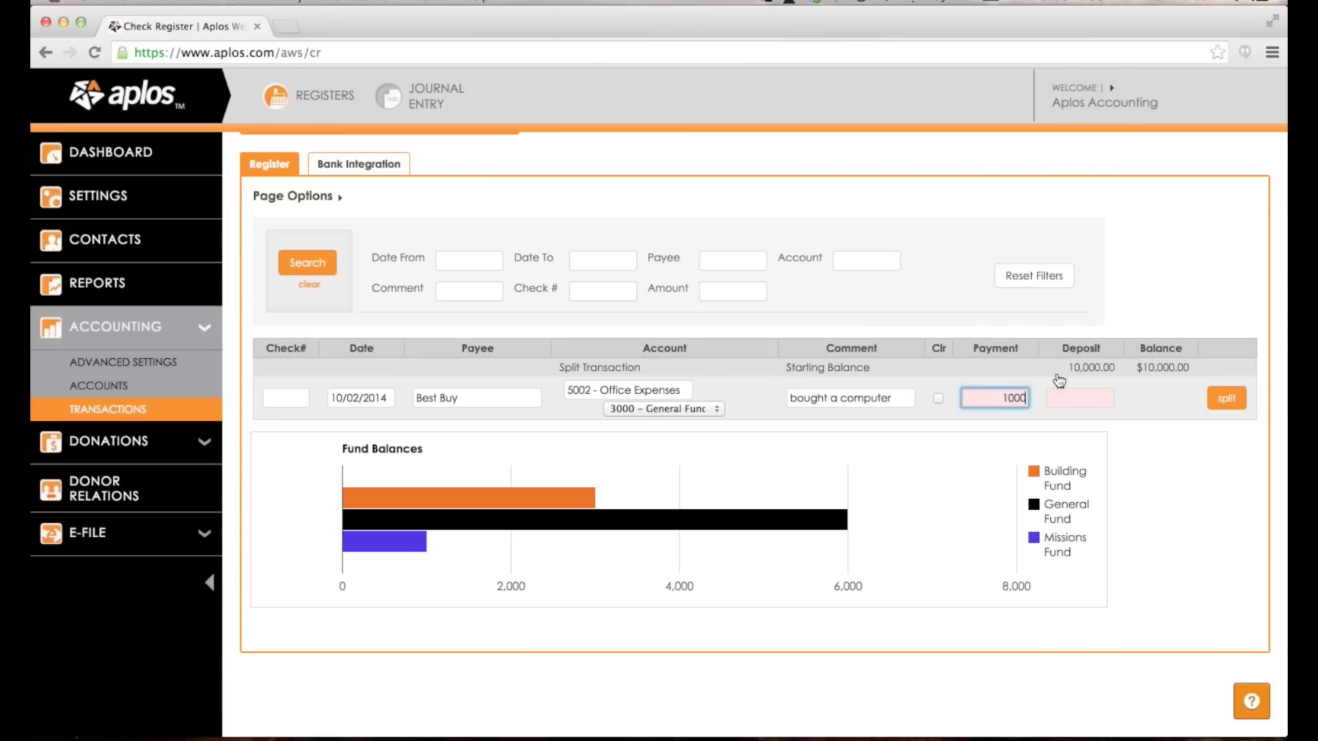
key("Return")
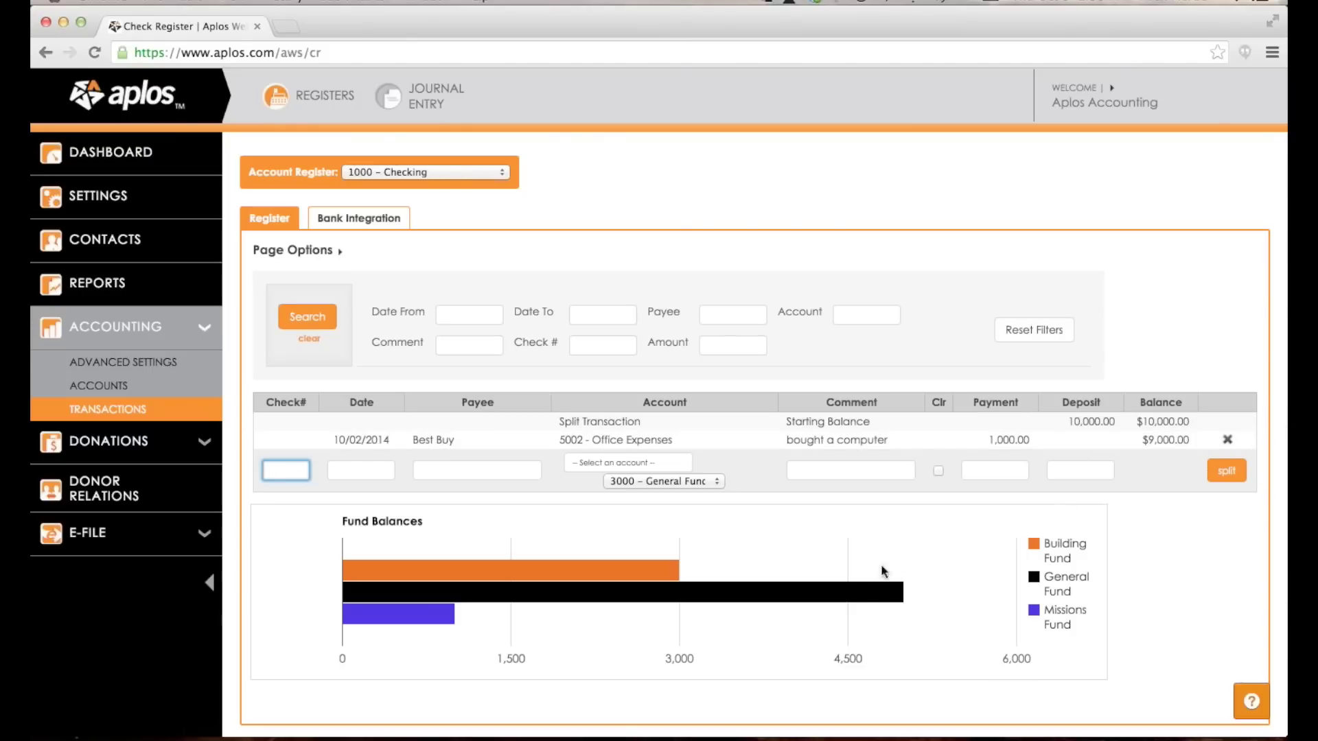
Start a 10/09/2014 entry for State of California under 4005 Grant Income and Missions Fund.
mouse_move(862, 592)
key("Tab")
key("Tab")
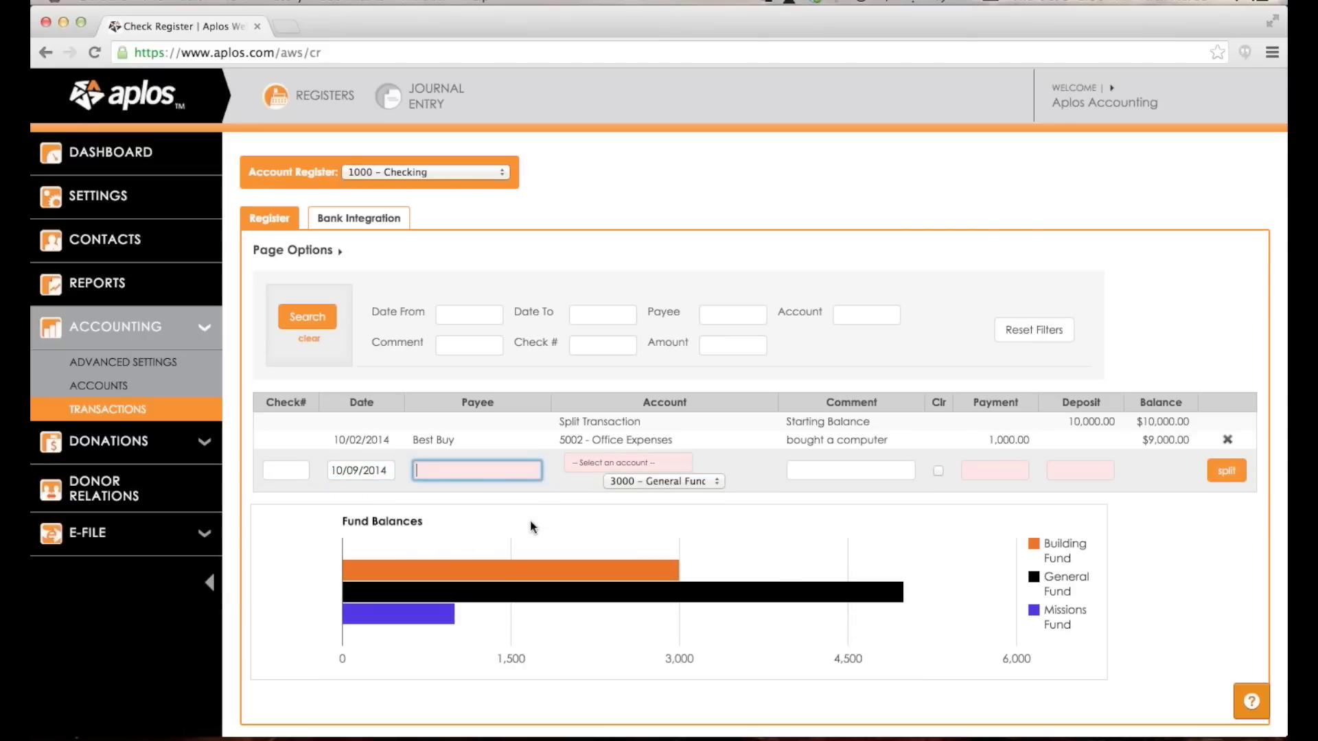
type("State of California")
key("Tab")
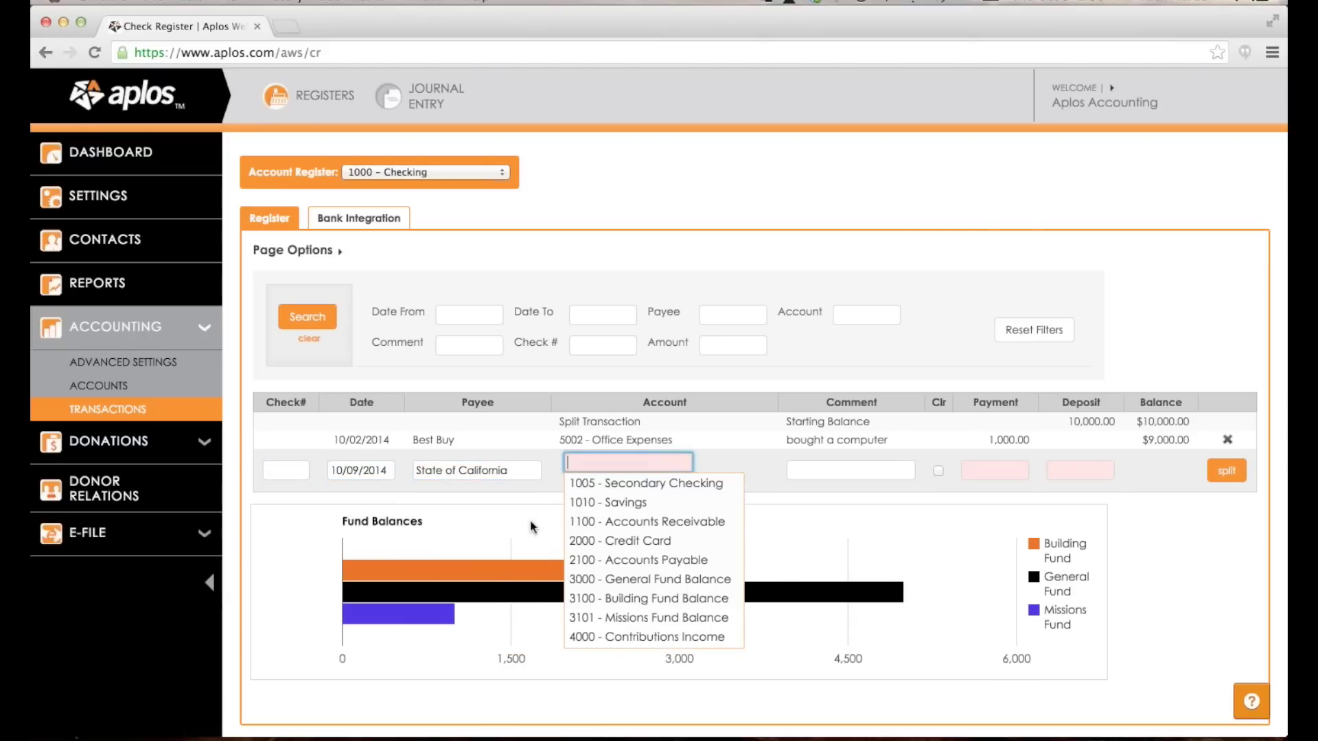
scroll(618, 570, "down", 3)
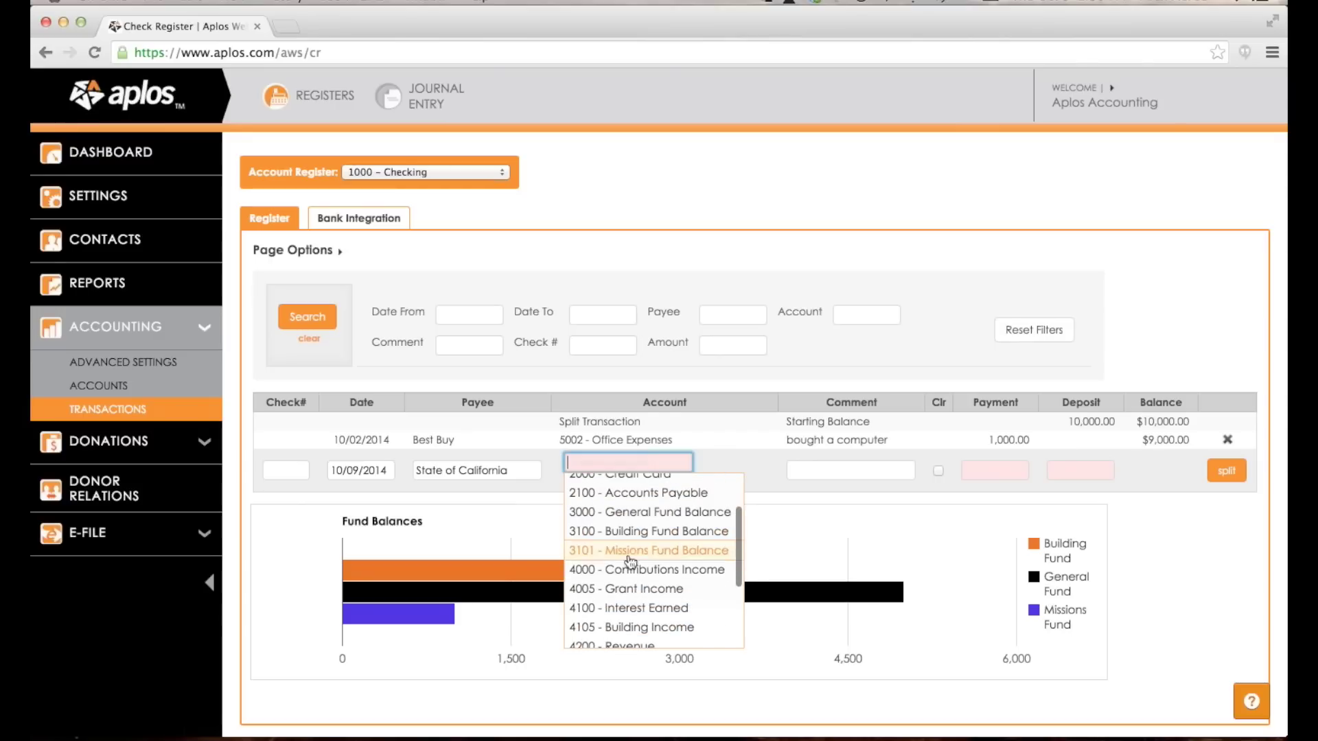
left_click(632, 589)
left_click(684, 482)
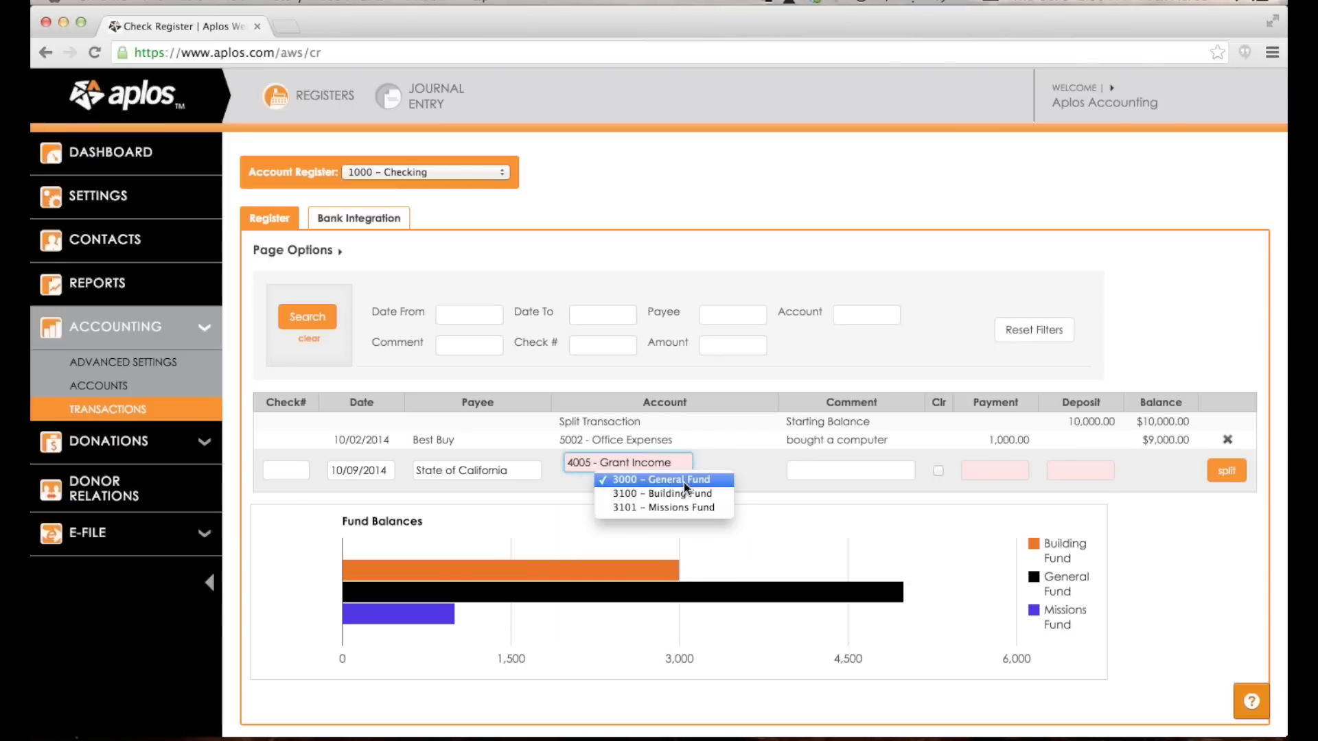
left_click(694, 509)
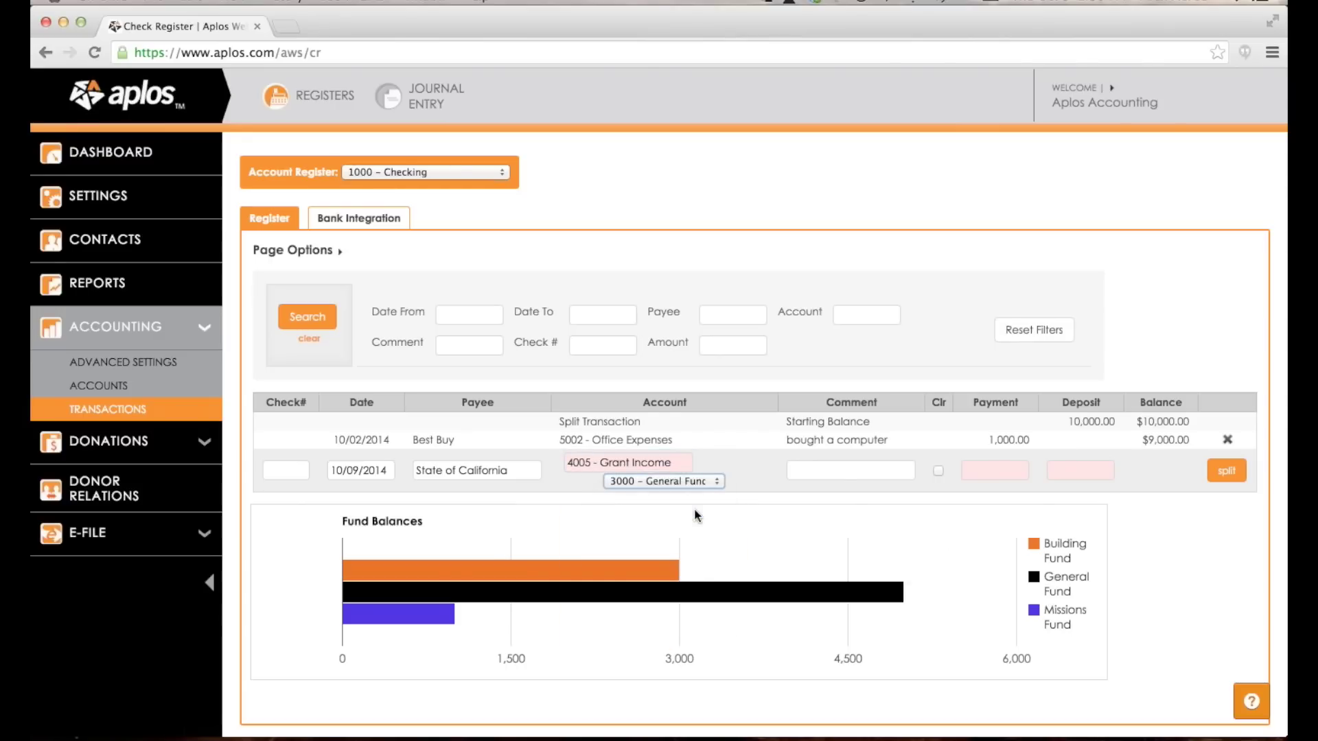
Enter 4,000.00 as the grant deposit amount and save the entry.
left_click(840, 471)
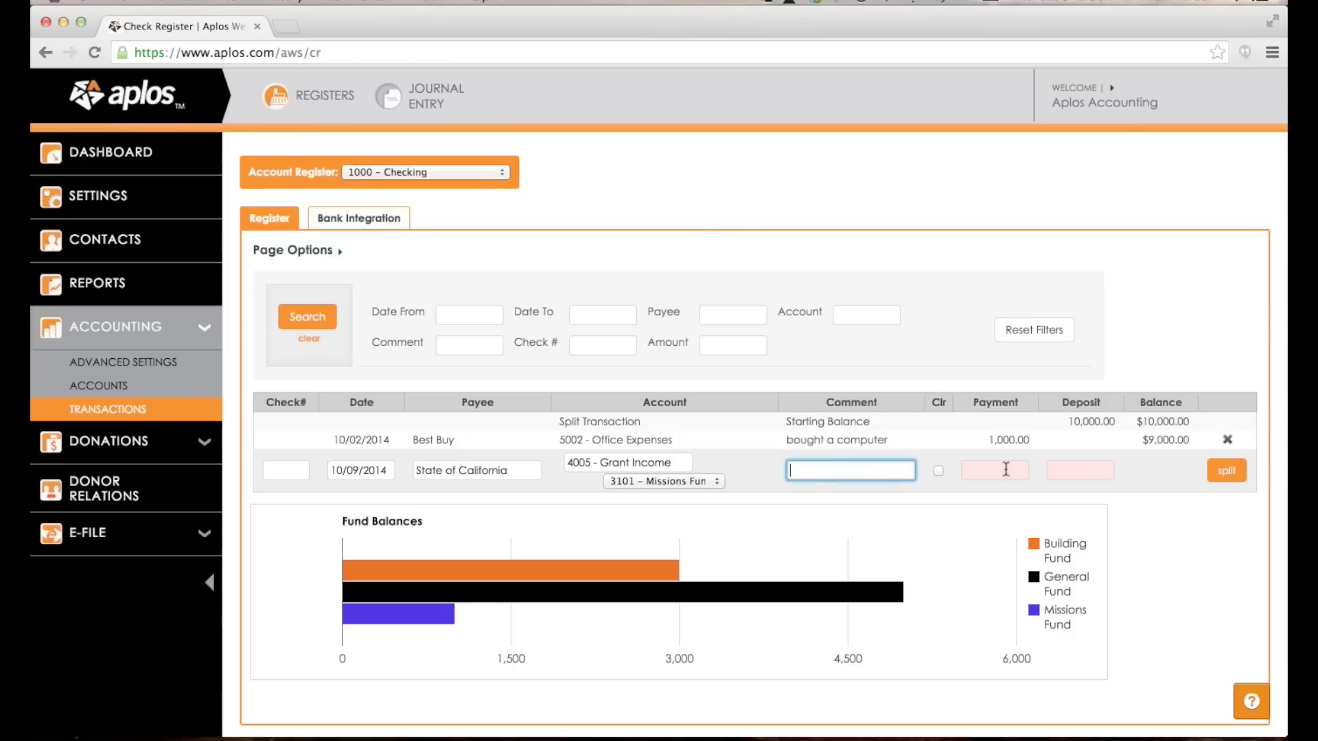
left_click(1059, 473)
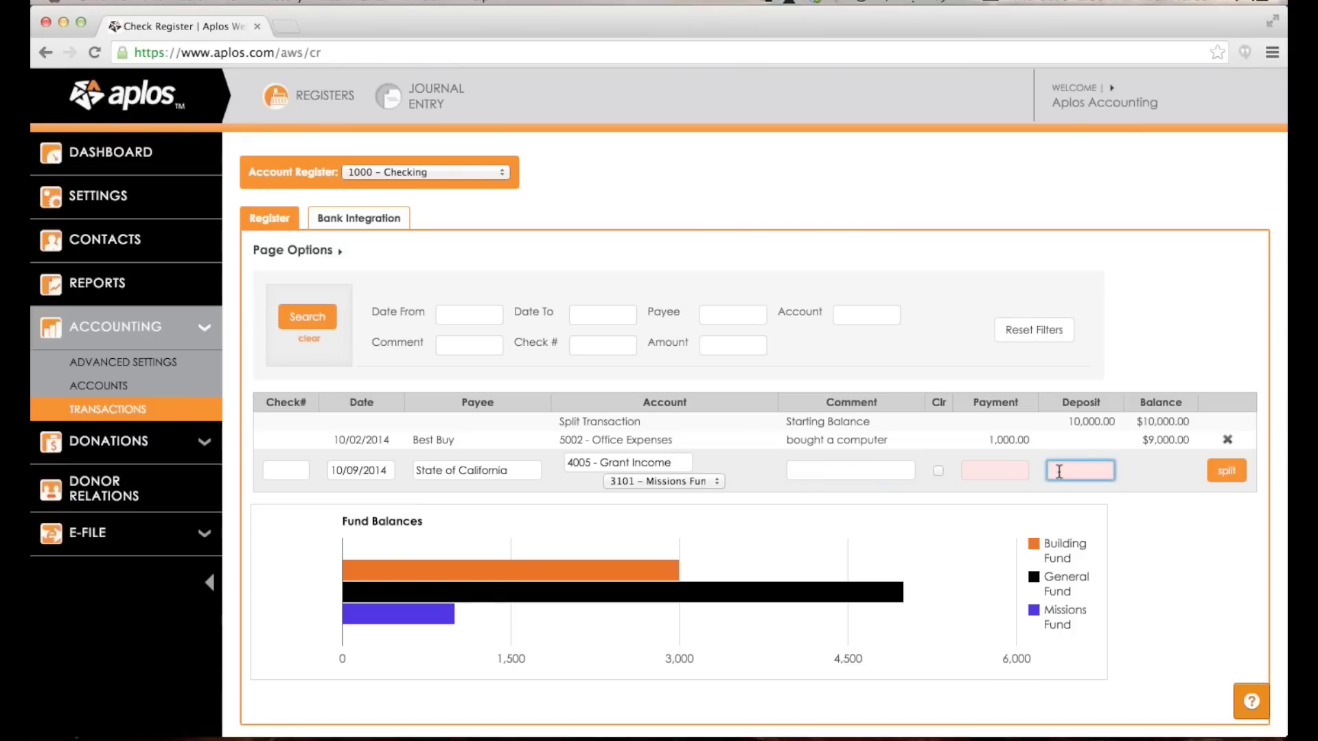
type("4000")
key("Tab")
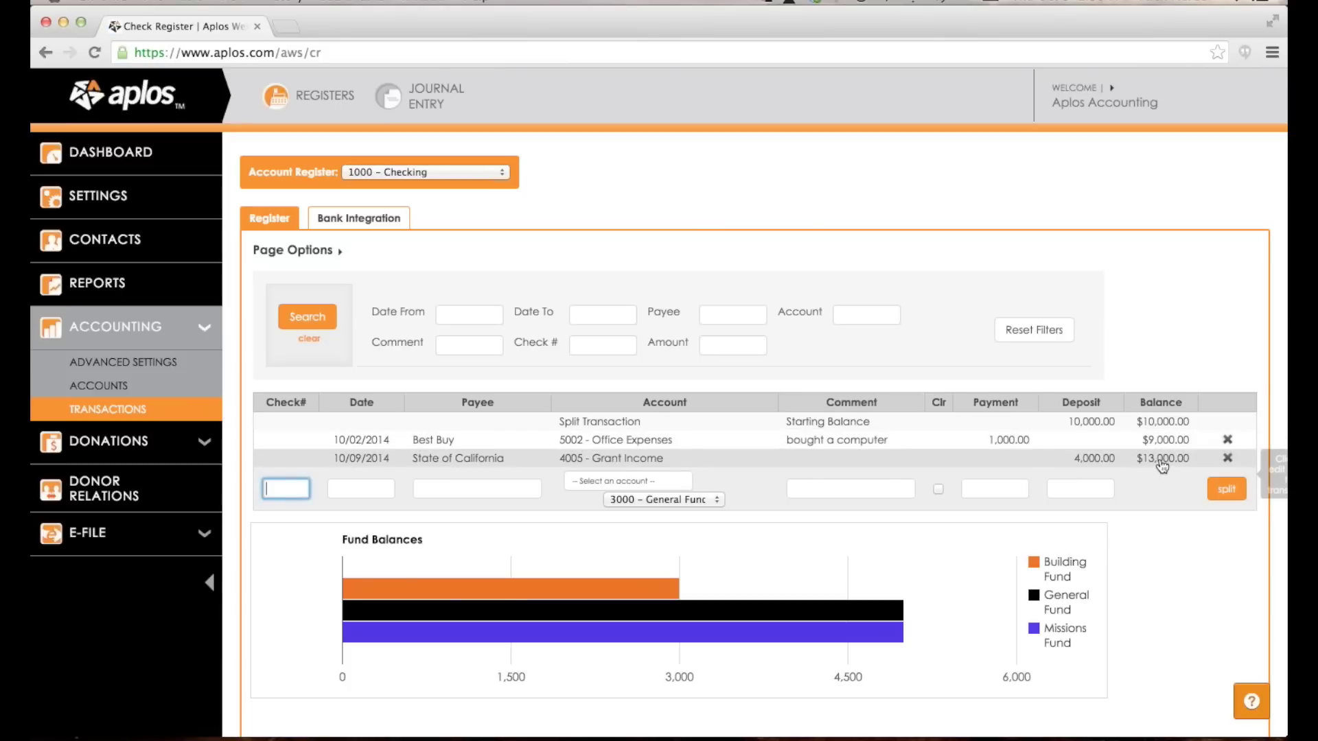
scroll(841, 565, "down", 2)
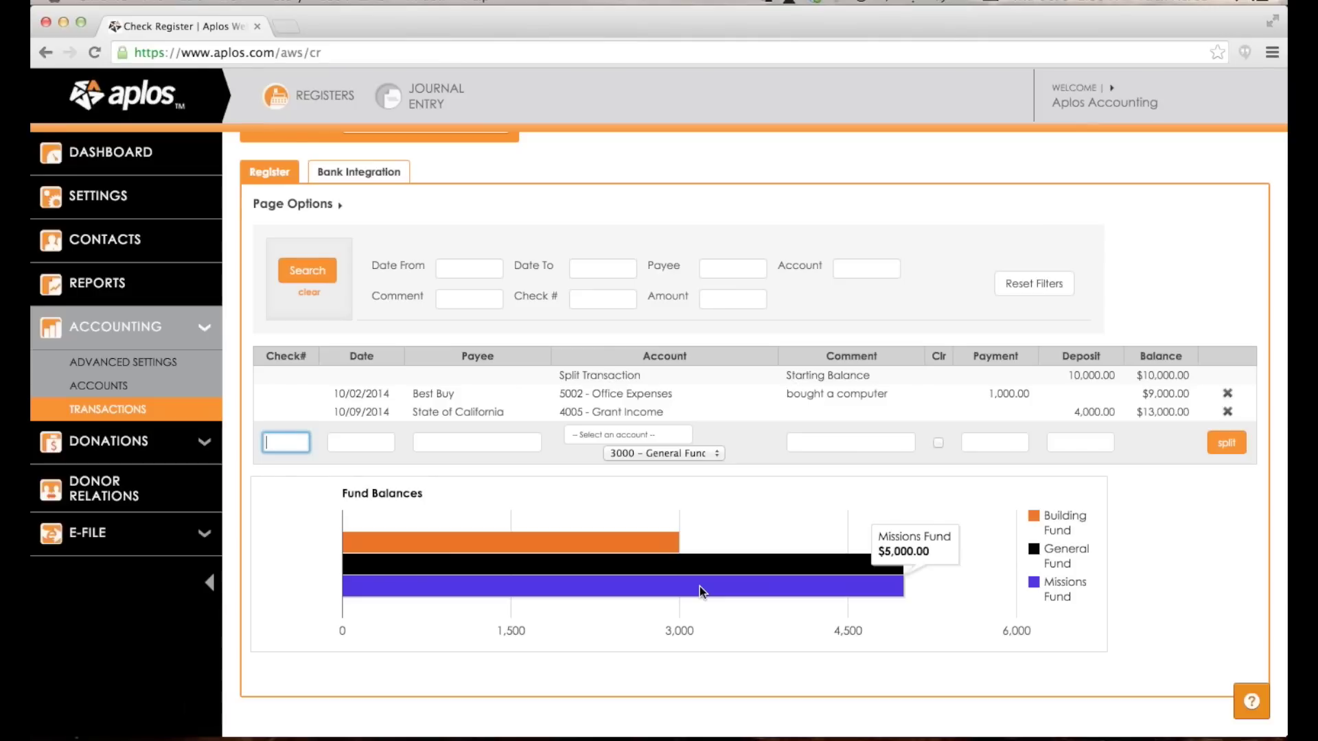
mouse_move(690, 564)
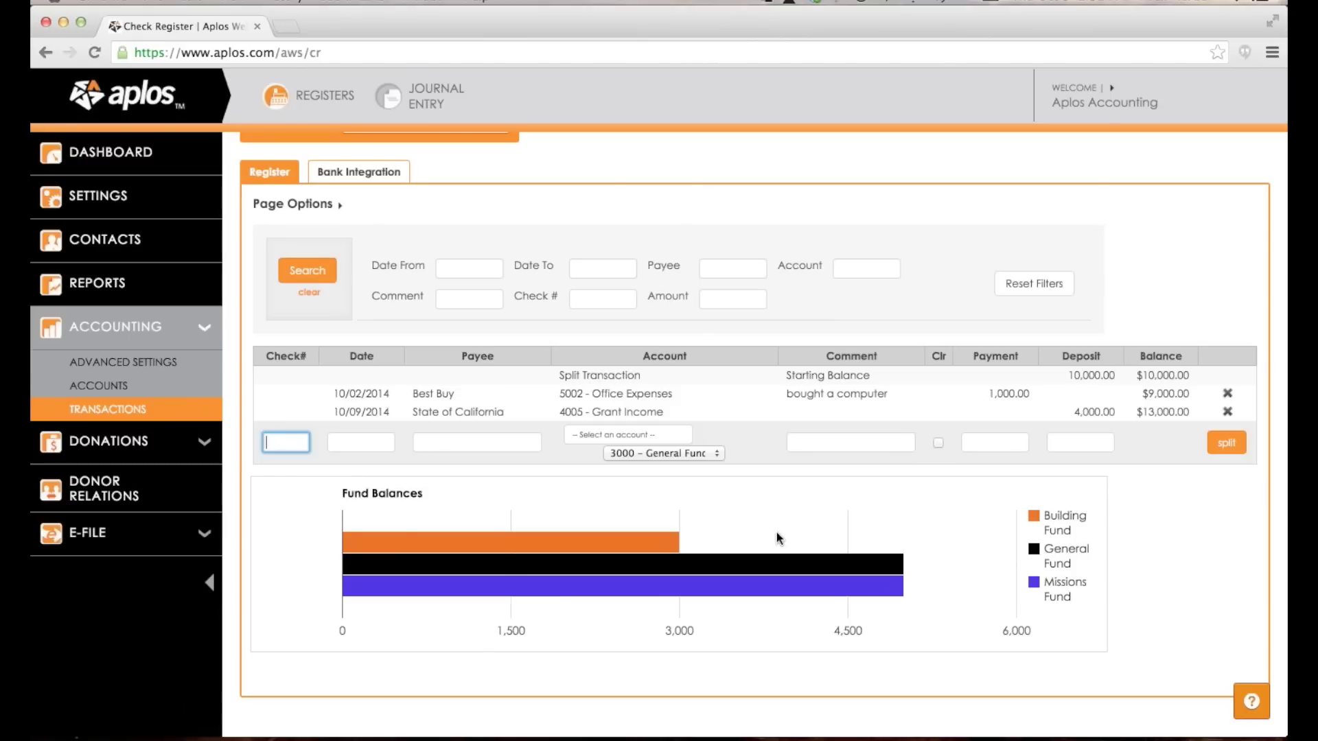
scroll(777, 532, "up", 2)
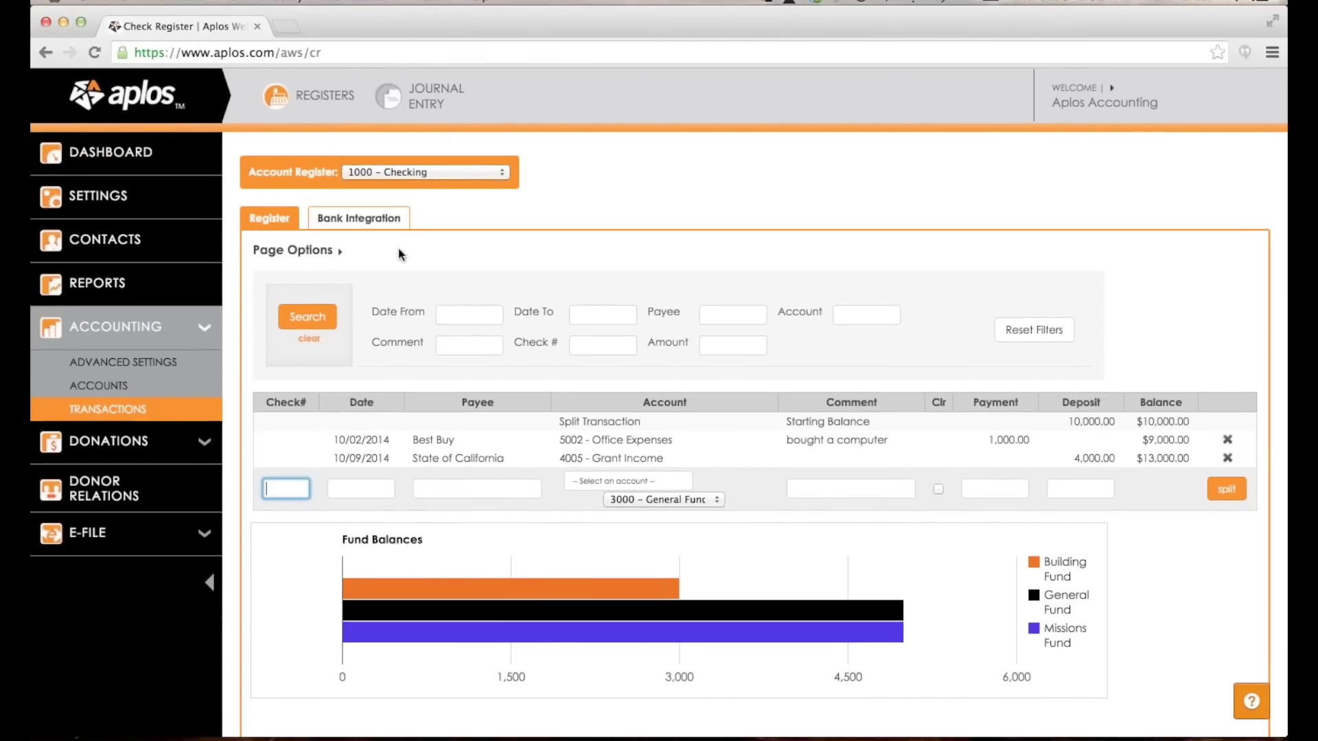
Switch Accounts Payable, Accounts Receivable, Bank Reconciliation, Budgeting and Check Printing to SHOW.
left_click(118, 364)
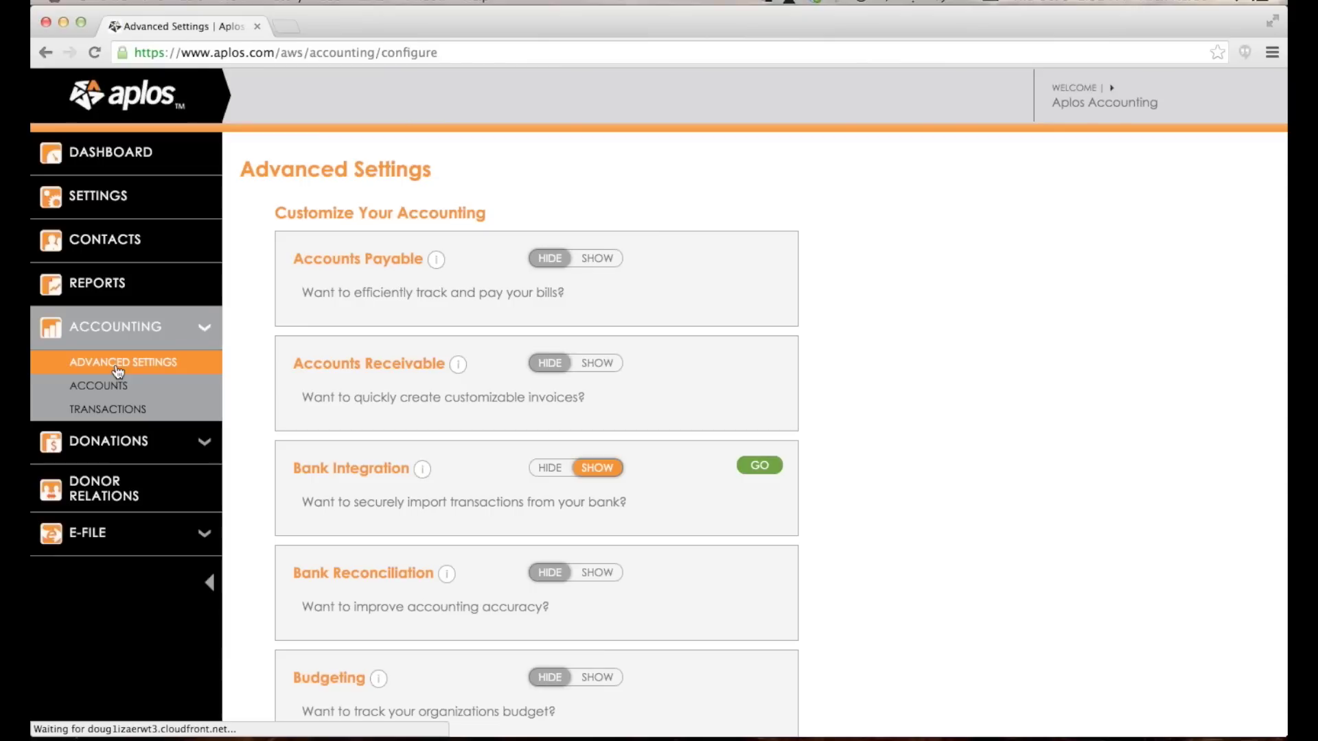
scroll(637, 190, "down", 3)
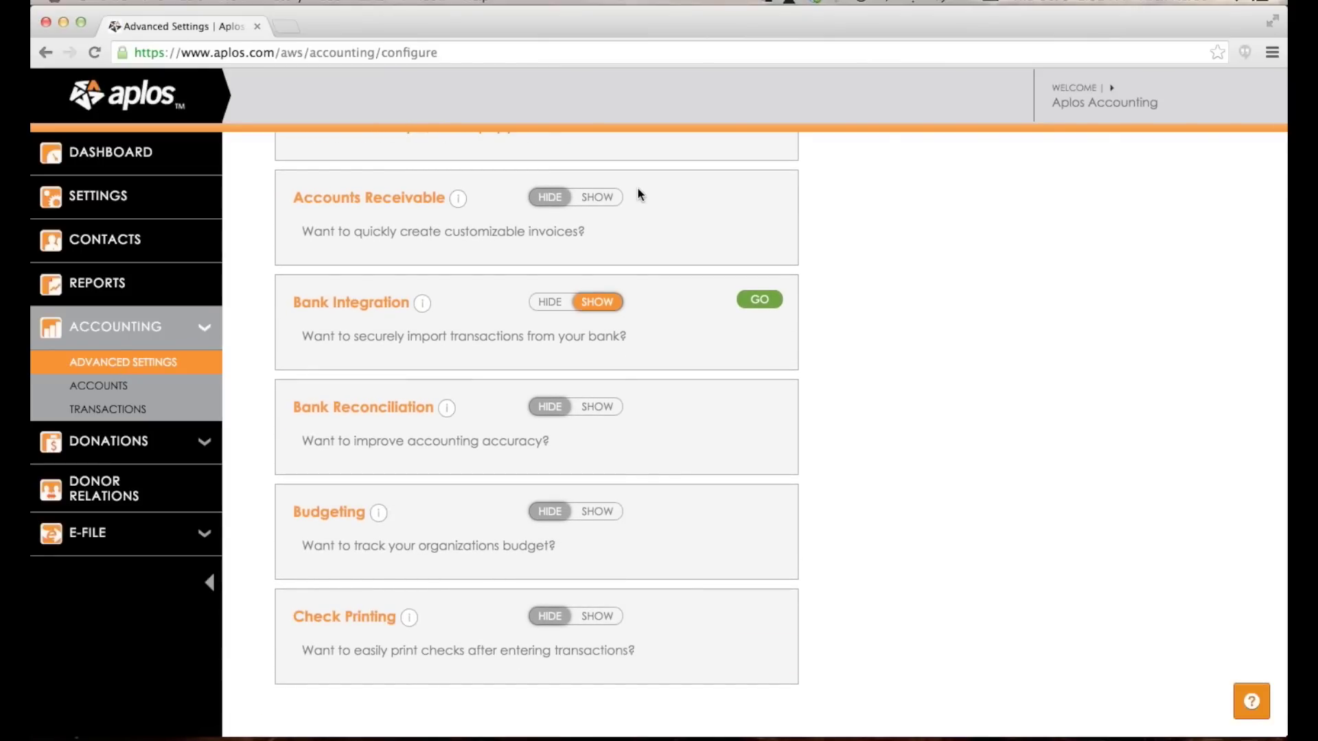
scroll(637, 195, "up", 3)
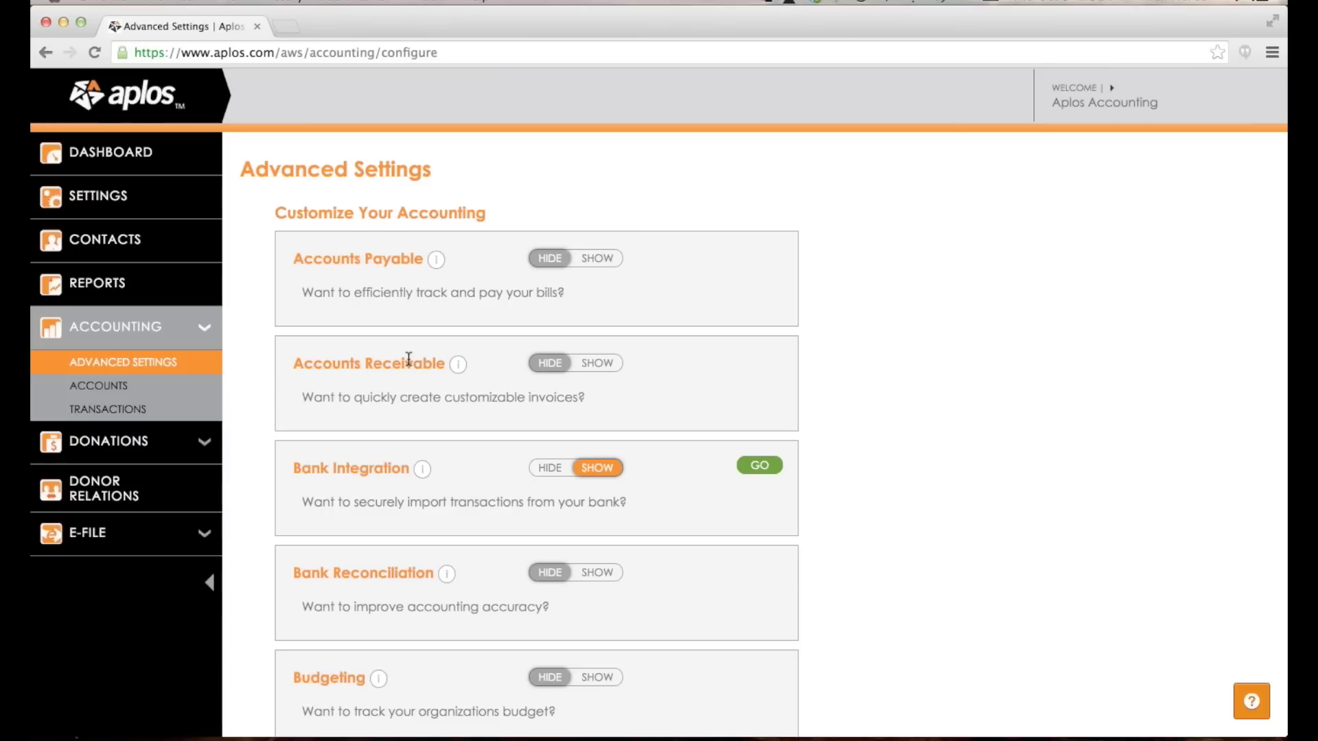
left_click(593, 261)
left_click(592, 362)
scroll(591, 367, "down", 3)
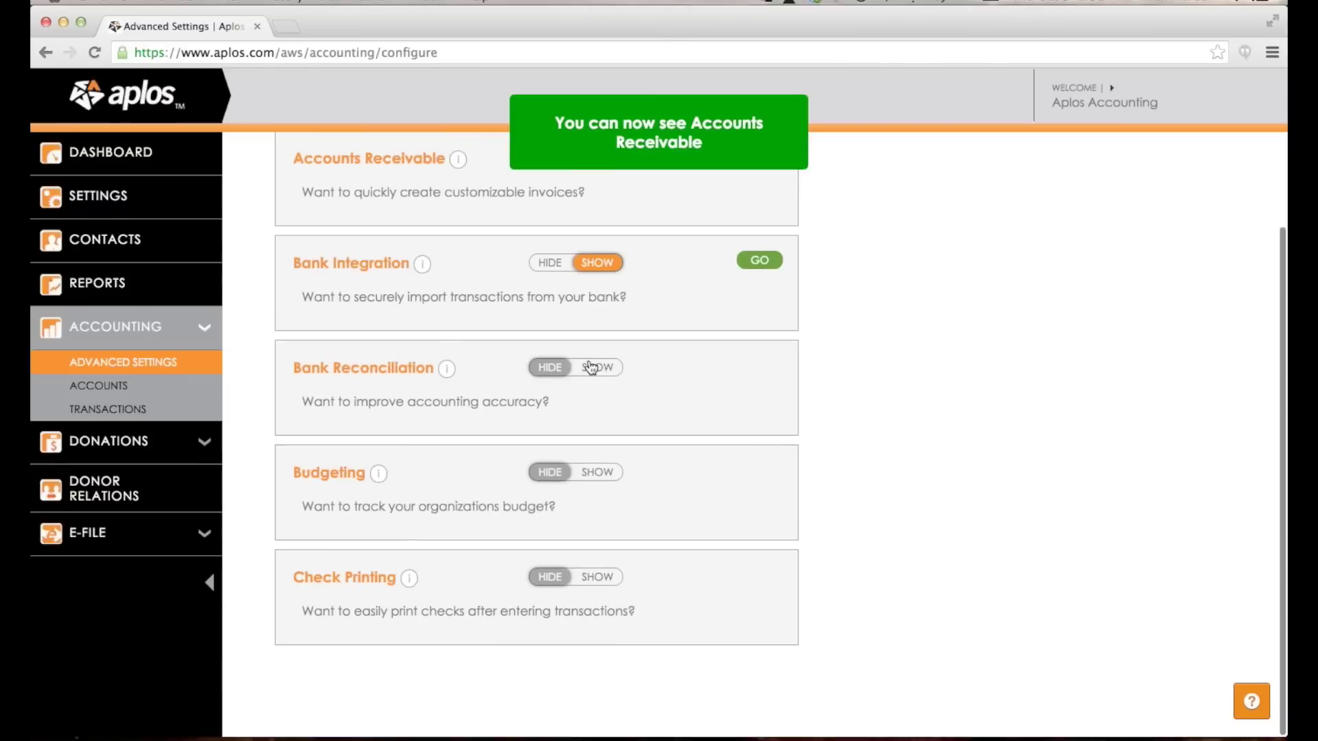
left_click(591, 367)
left_click(596, 472)
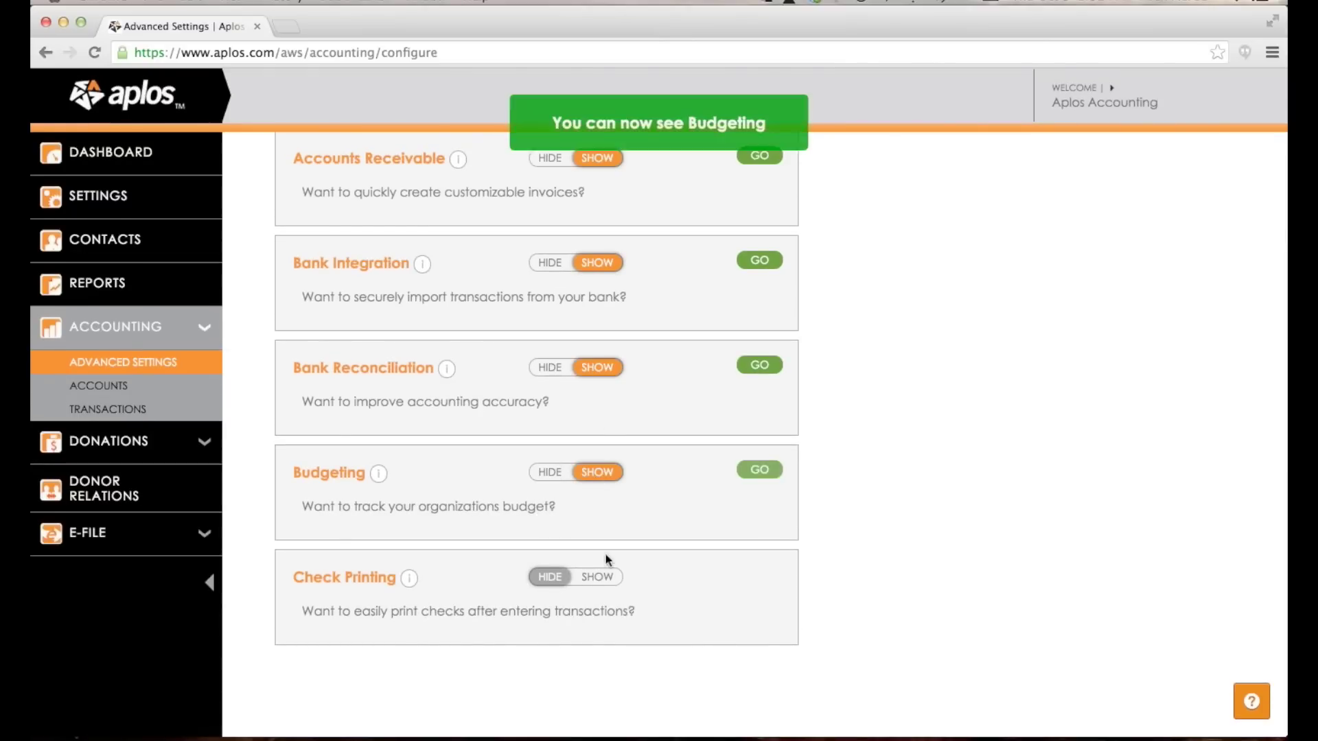
left_click(598, 578)
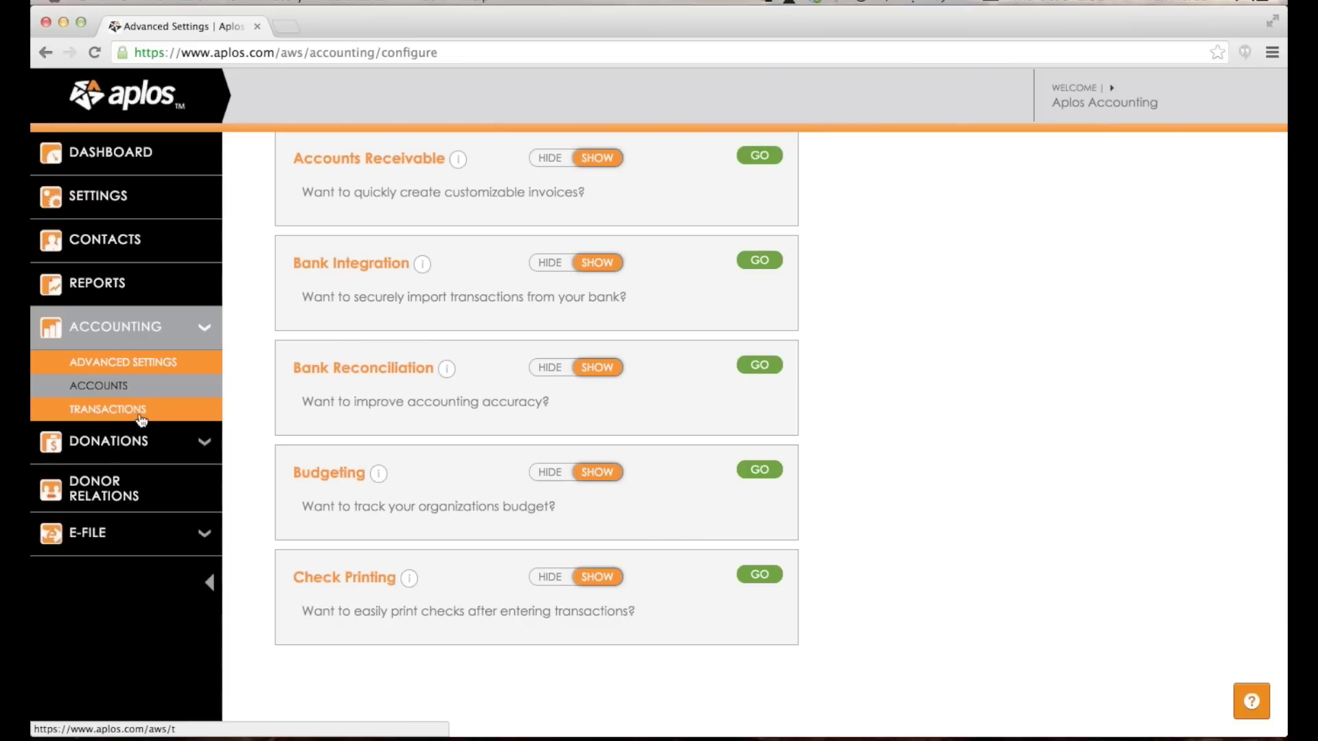
left_click_drag(293, 473, 364, 472)
left_click(336, 464)
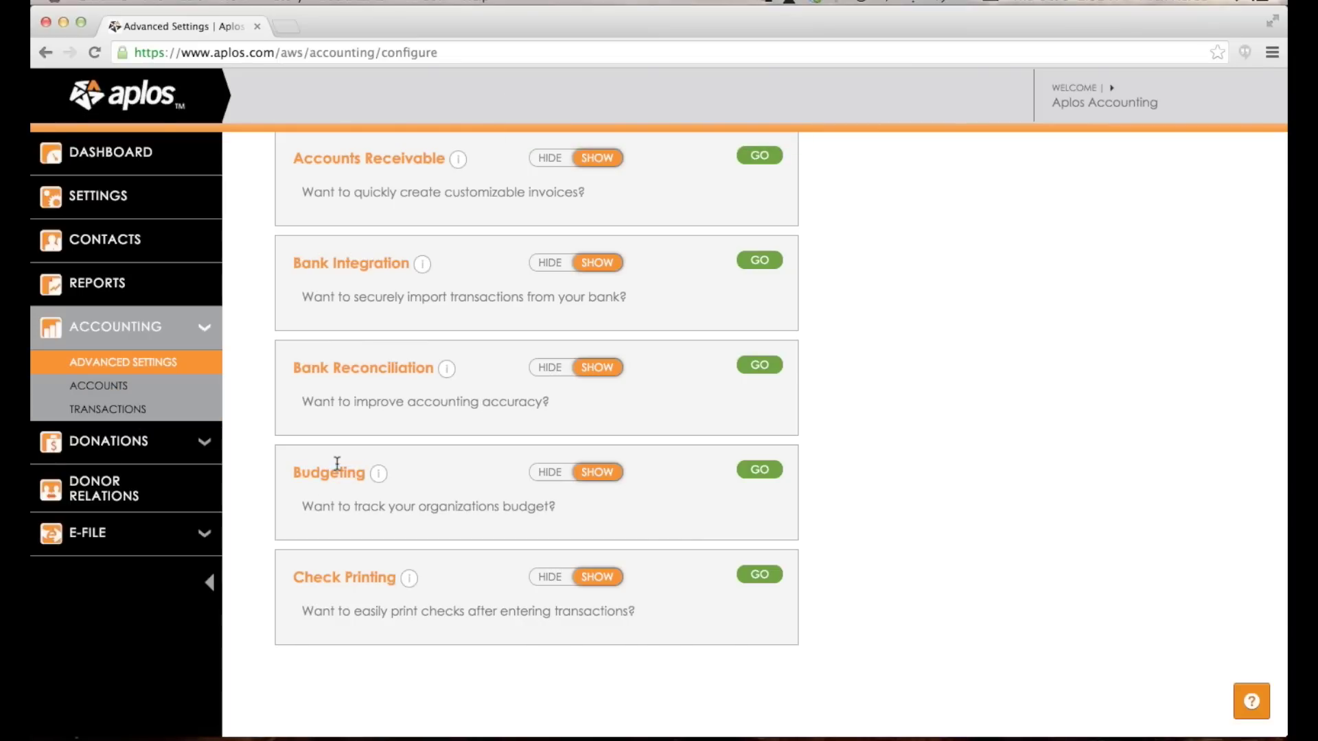
View the chart of accounts and the Budgeting page, then return to the Checking register.
left_click(130, 388)
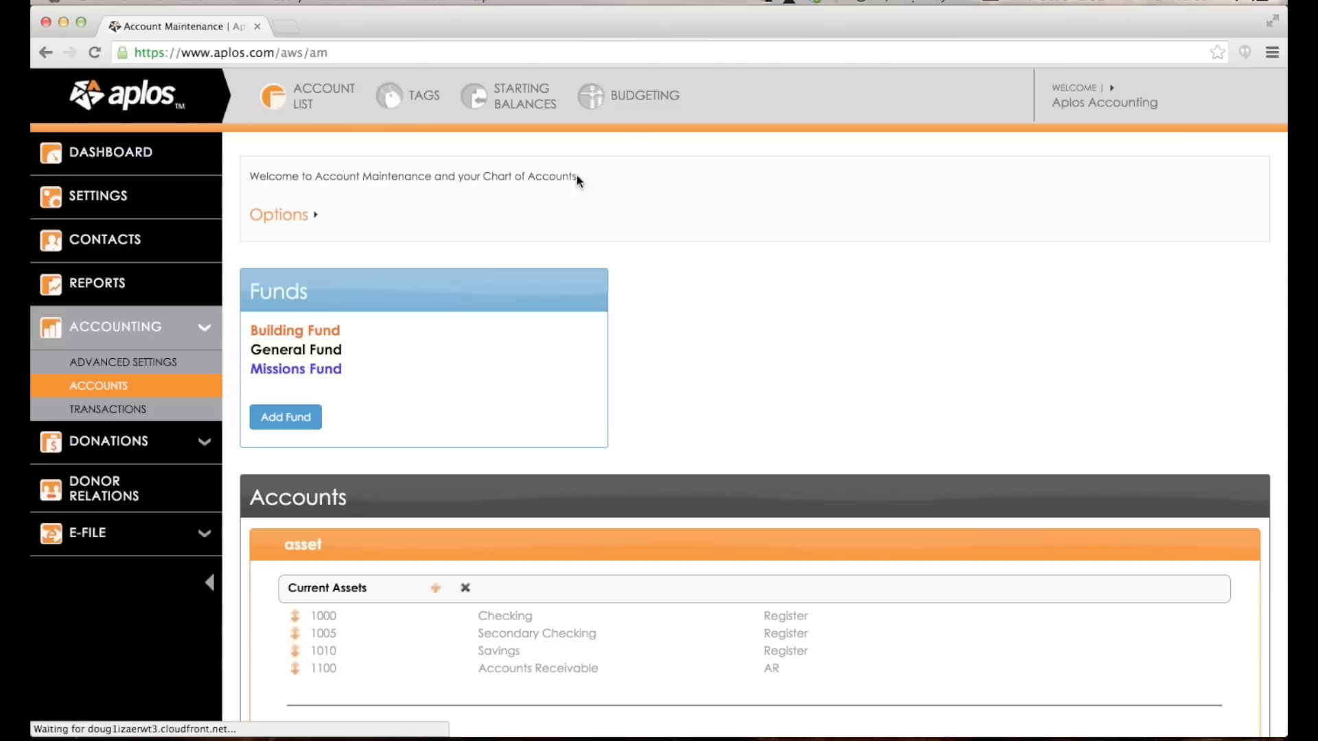
left_click(619, 103)
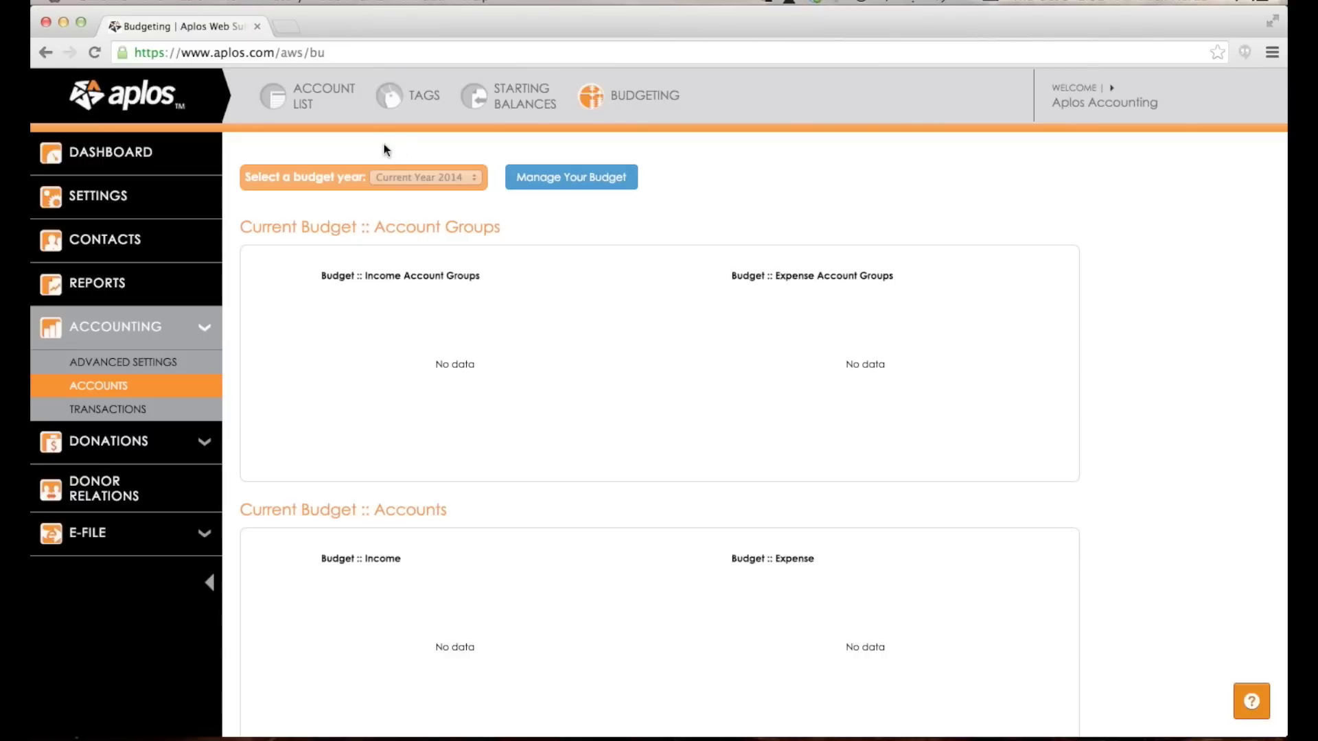
left_click(124, 411)
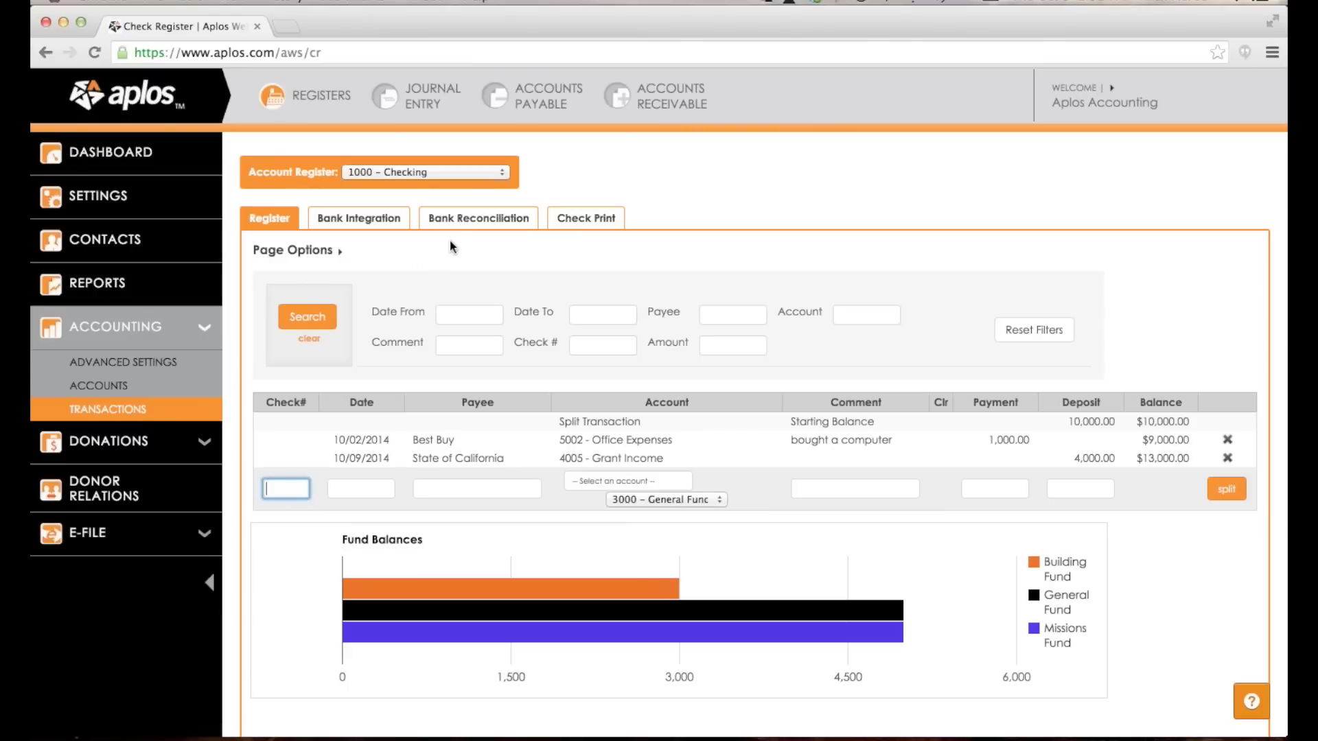
left_click(505, 106)
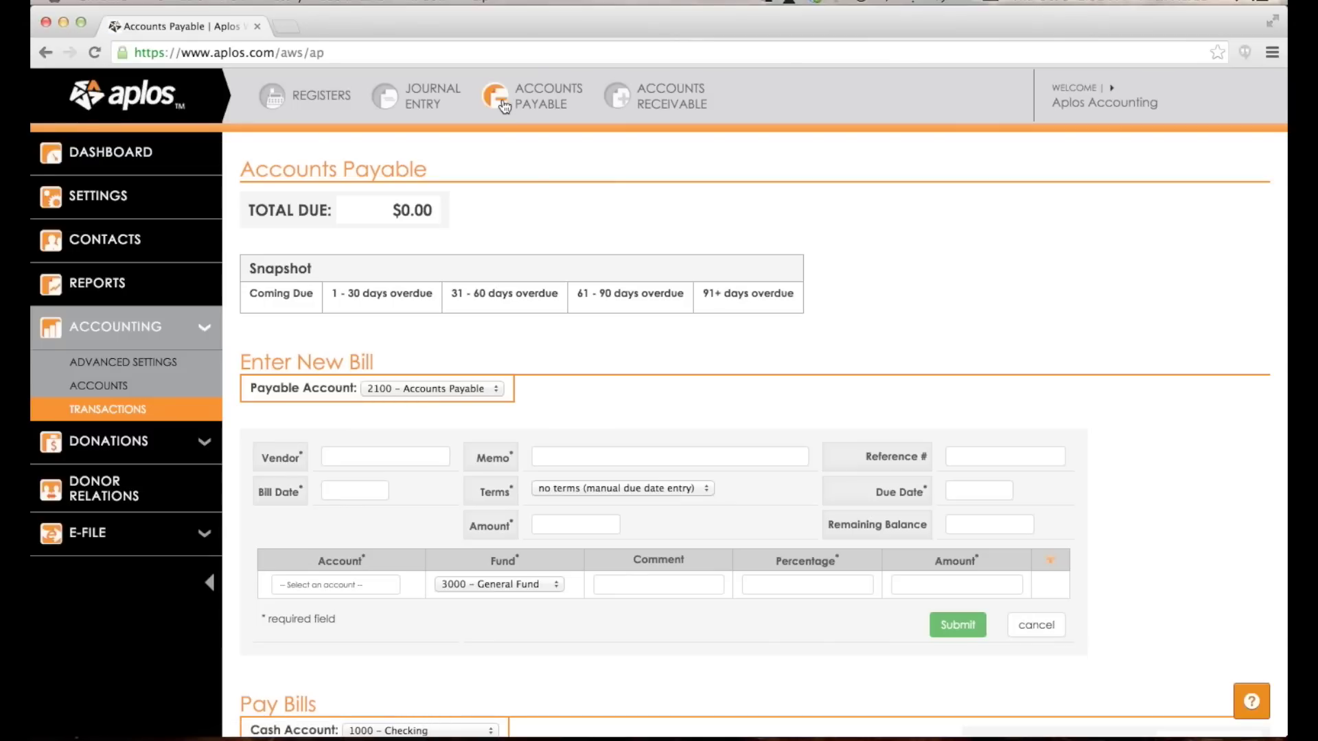
left_click(672, 97)
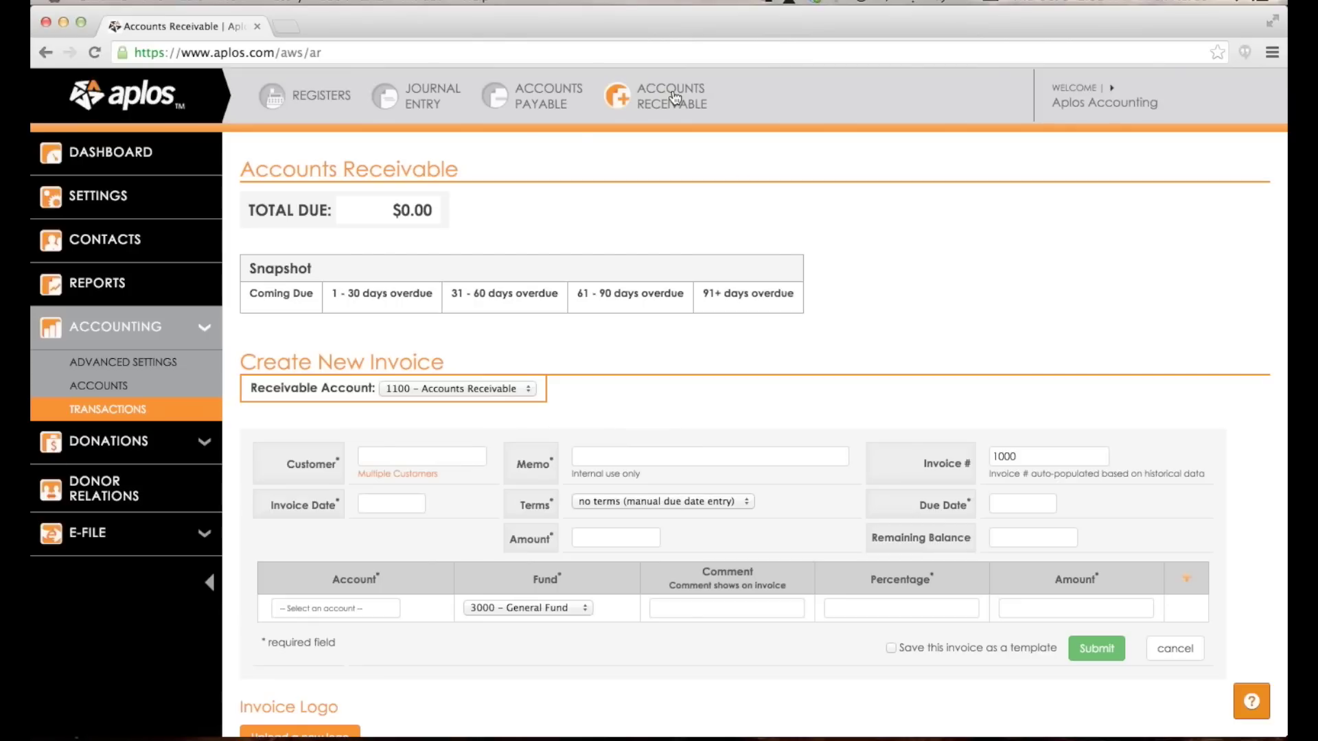
left_click(317, 101)
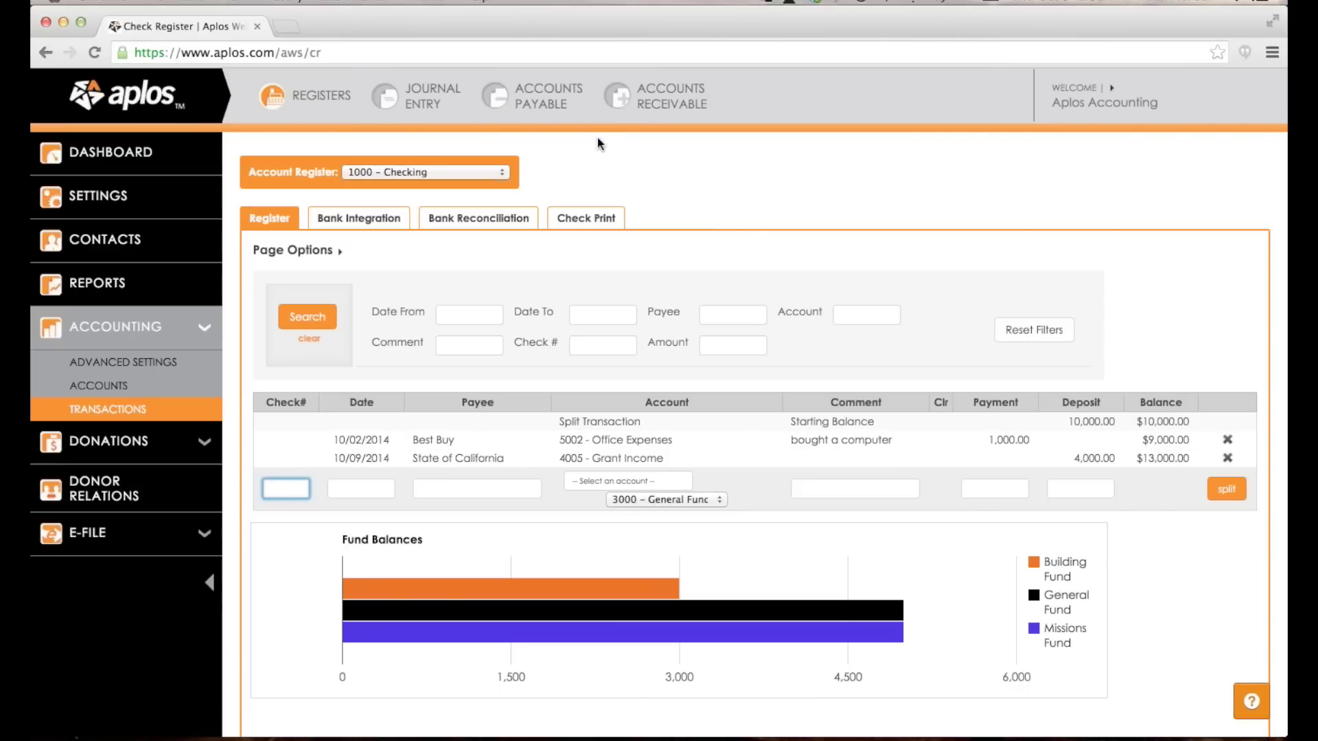
Search Bank Integration for 'bank of the west' and start linking the first result.
left_click(380, 216)
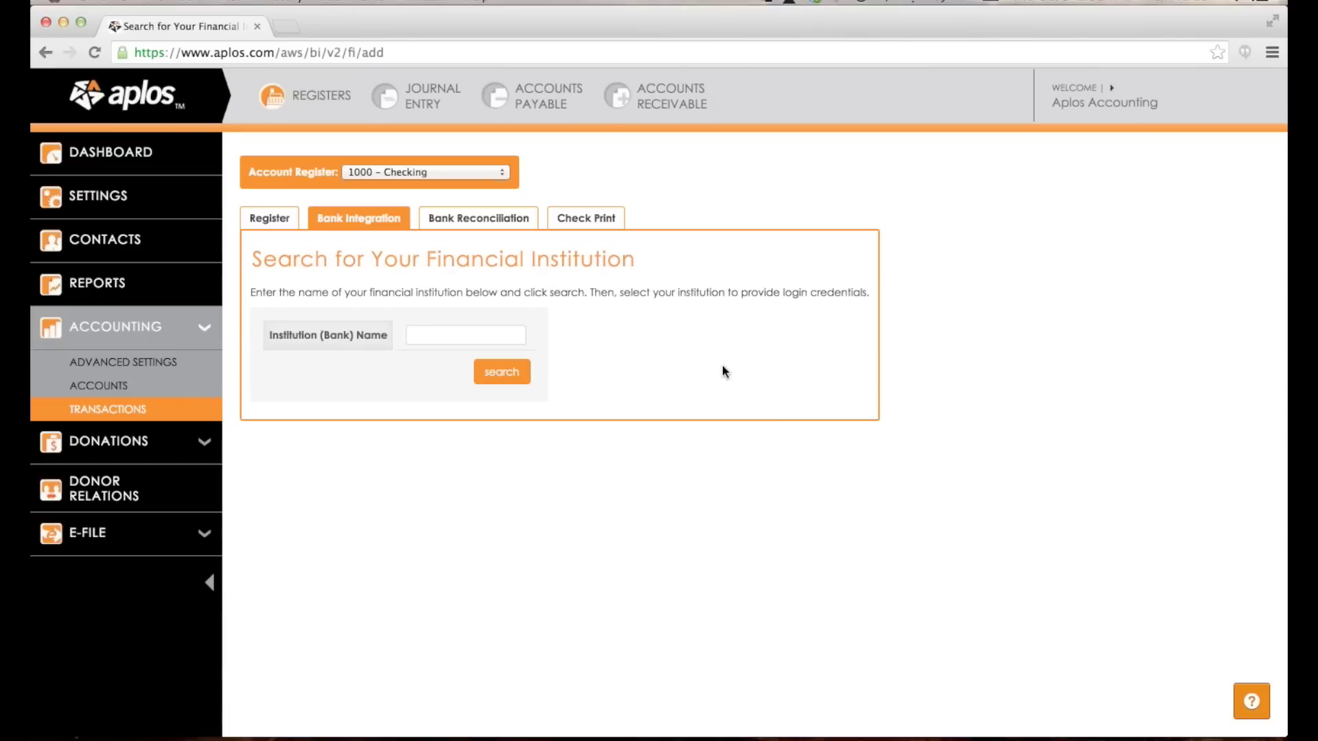
left_click(272, 220)
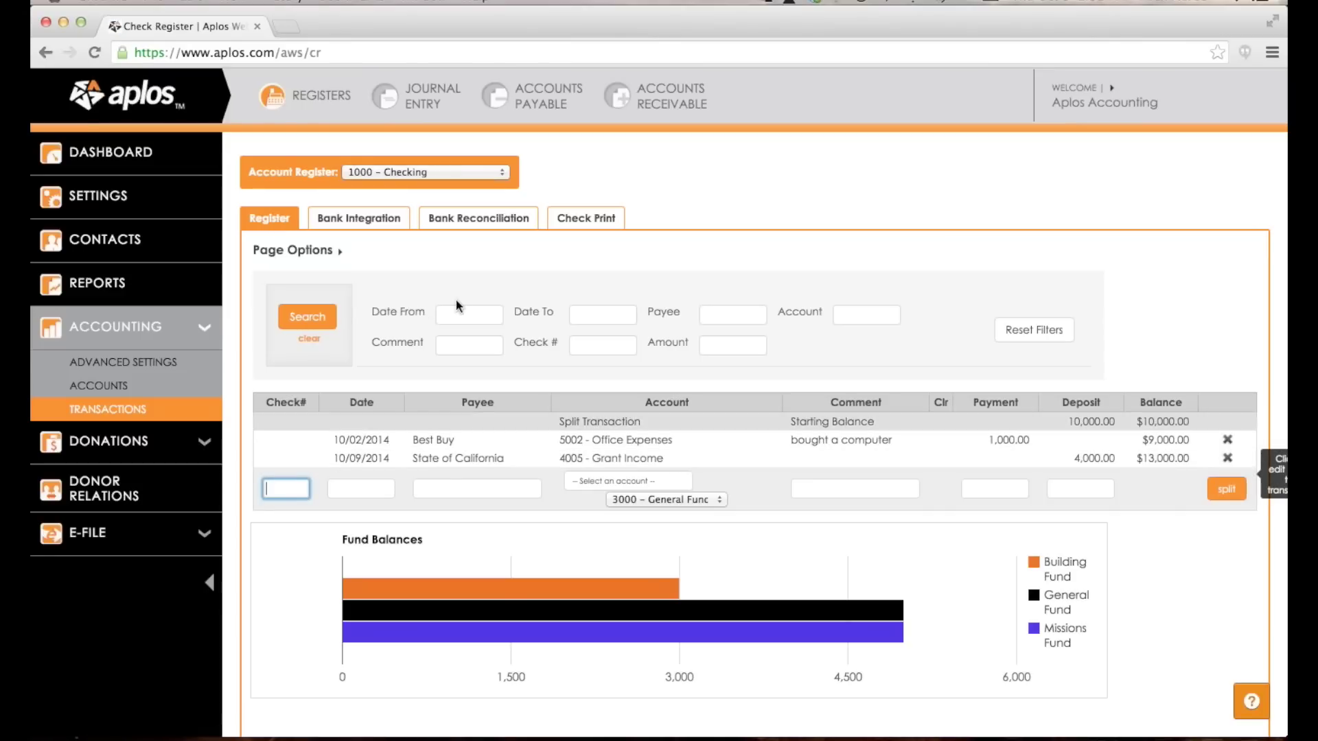
left_click(375, 225)
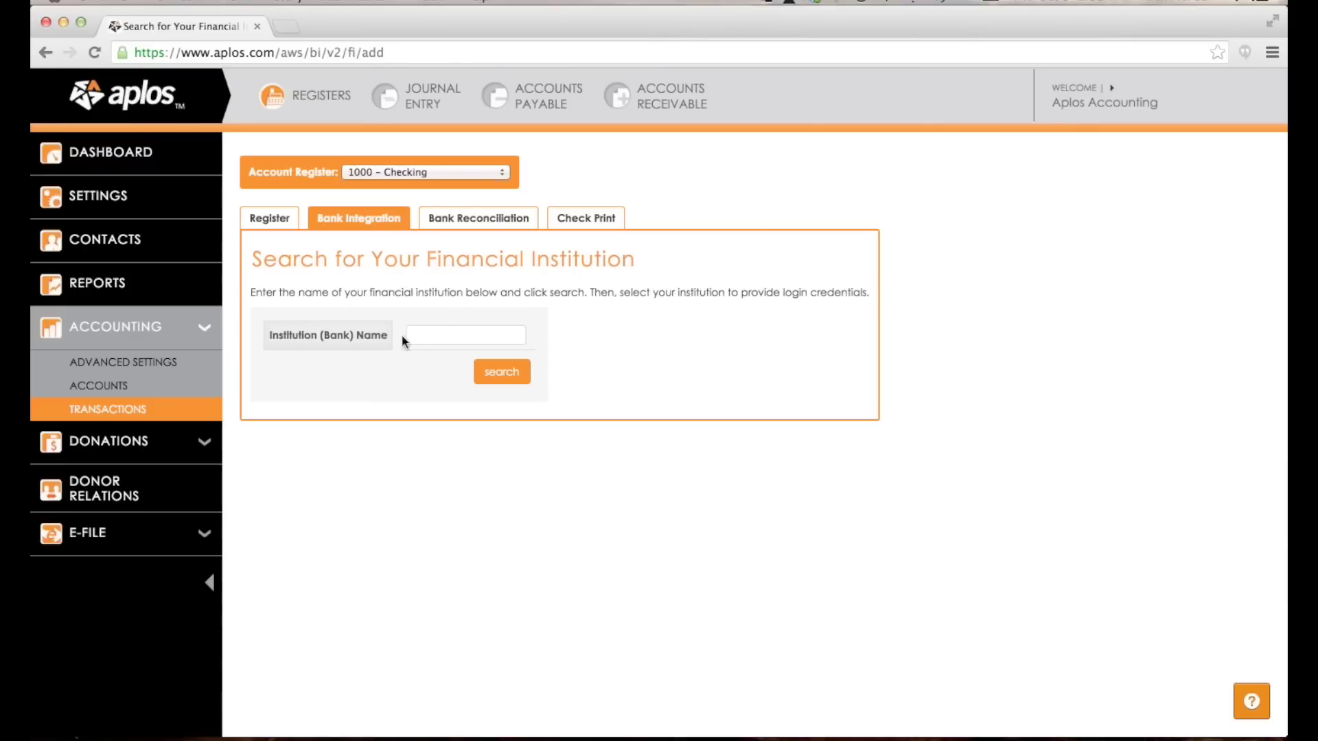
left_click(444, 331)
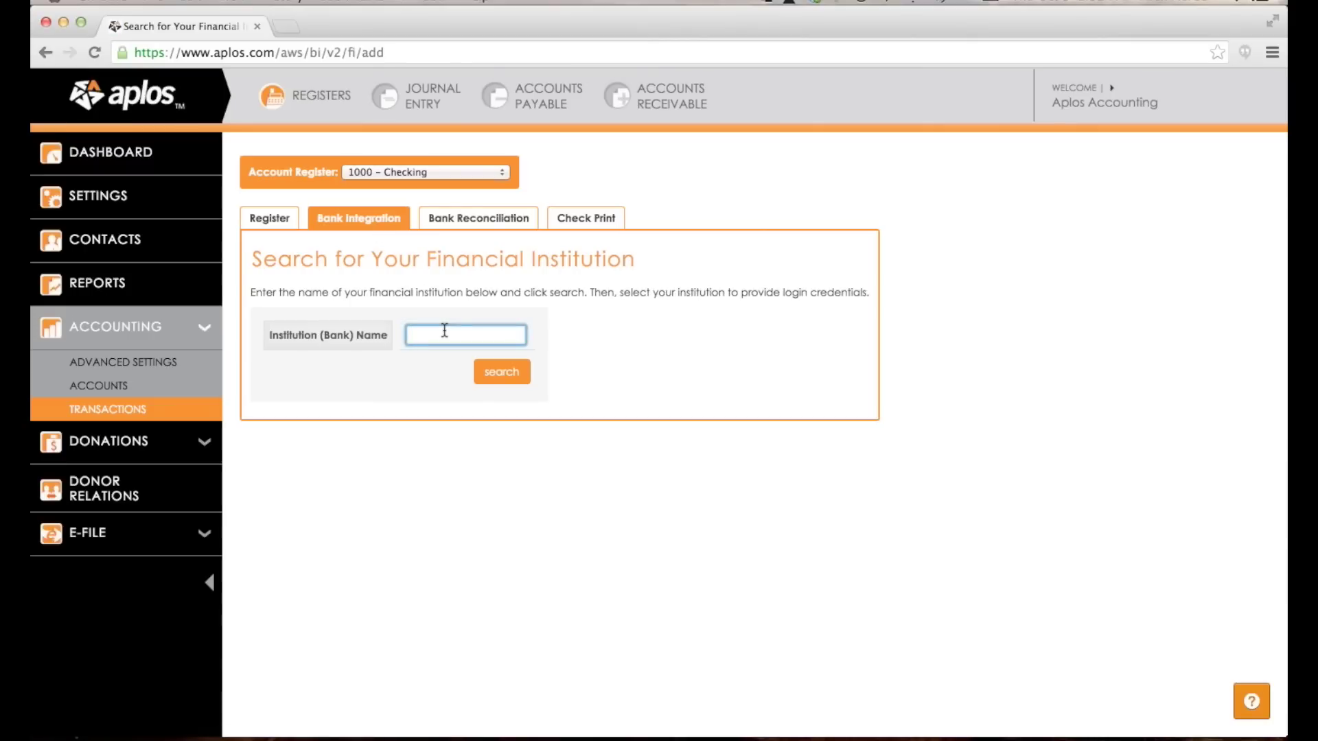
type("bank of the west")
left_click(503, 379)
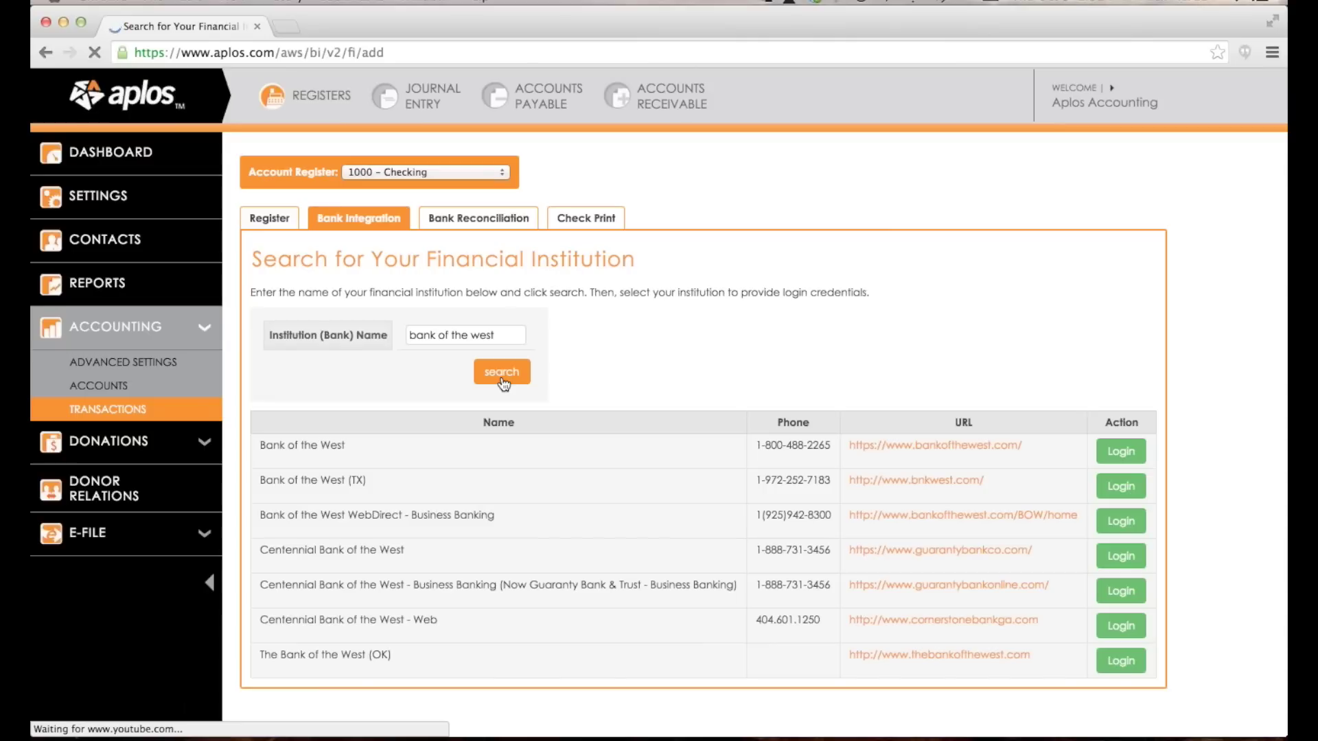
scroll(587, 391, "down", 2)
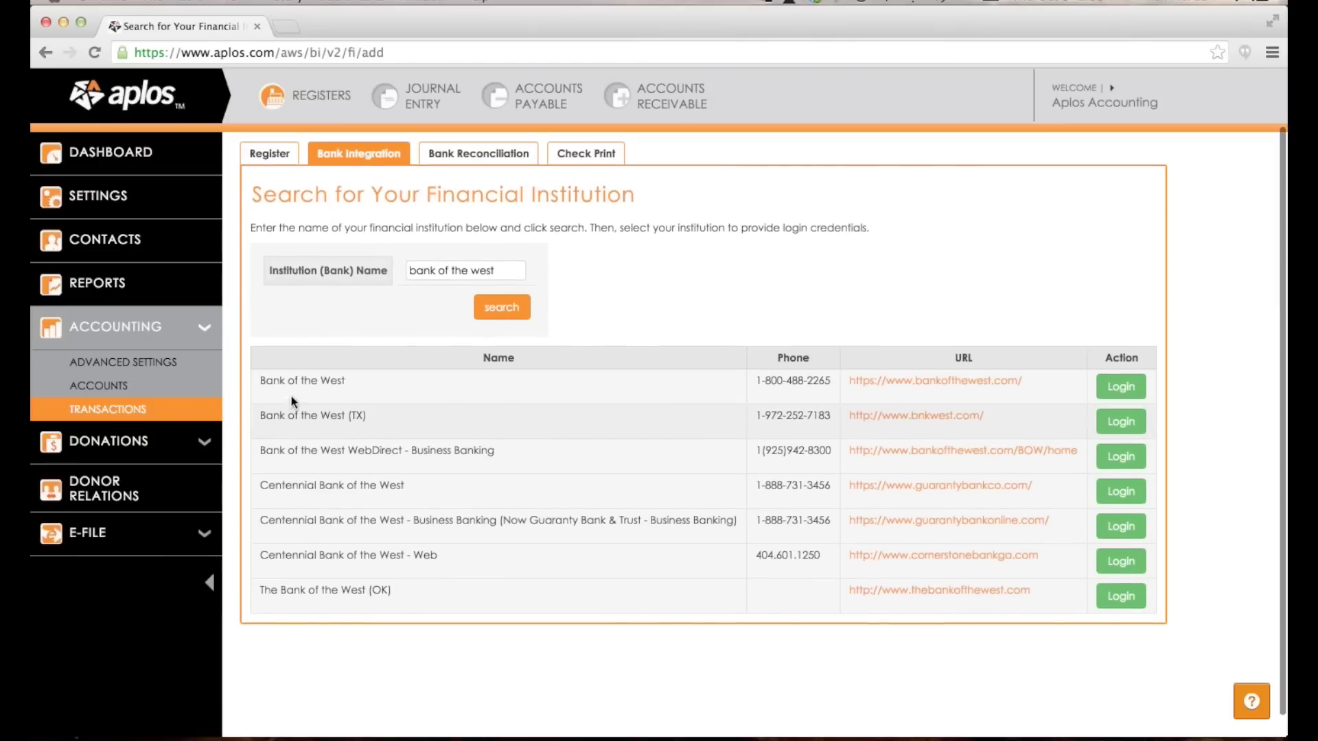
left_click_drag(283, 384, 336, 382)
left_click(336, 383)
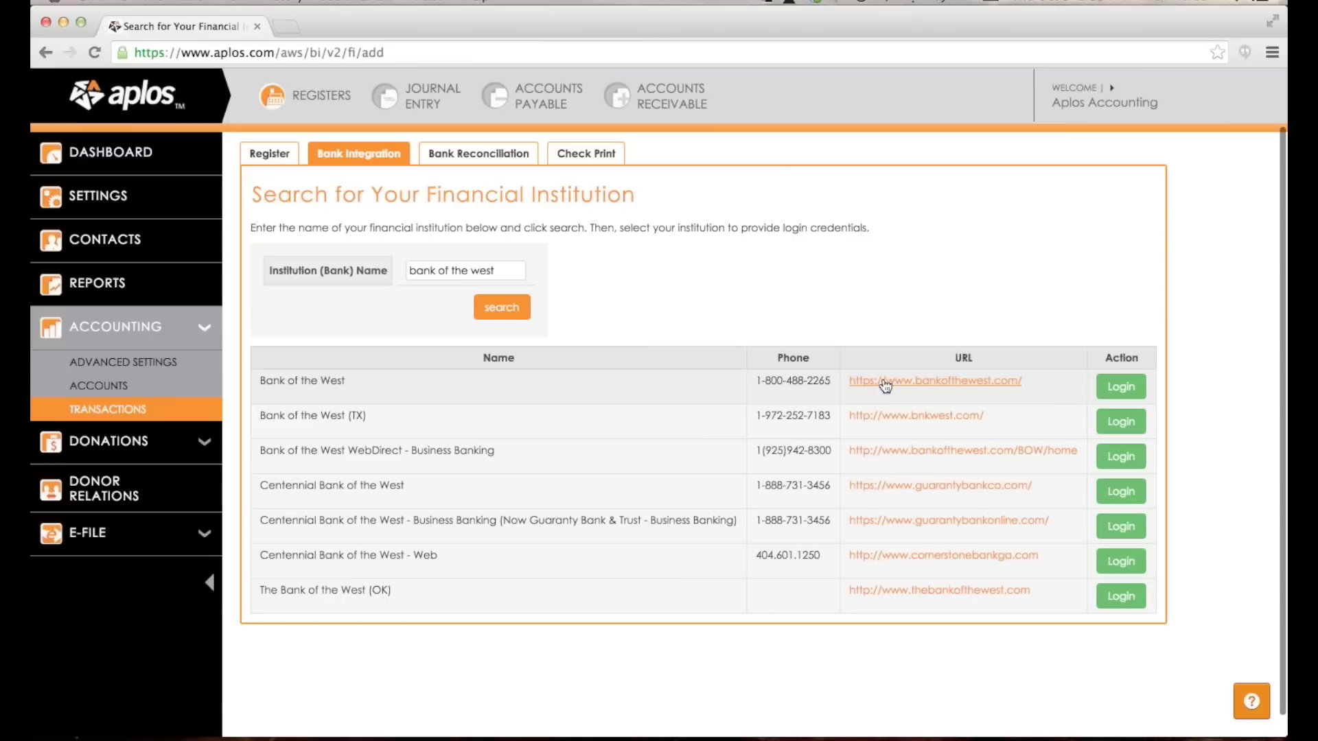
left_click(1121, 386)
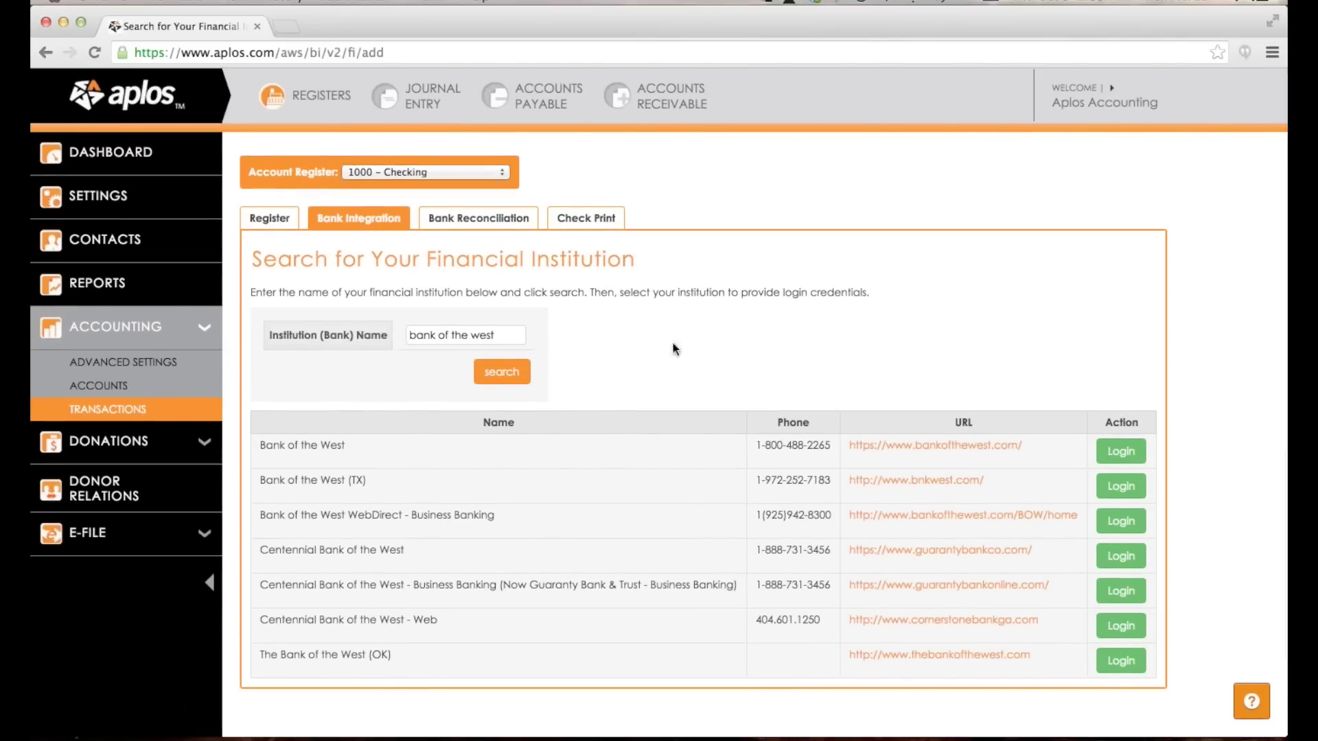
Keep 1000 – Checking as the register account and open its Bank Reconciliation tab.
left_click(481, 172)
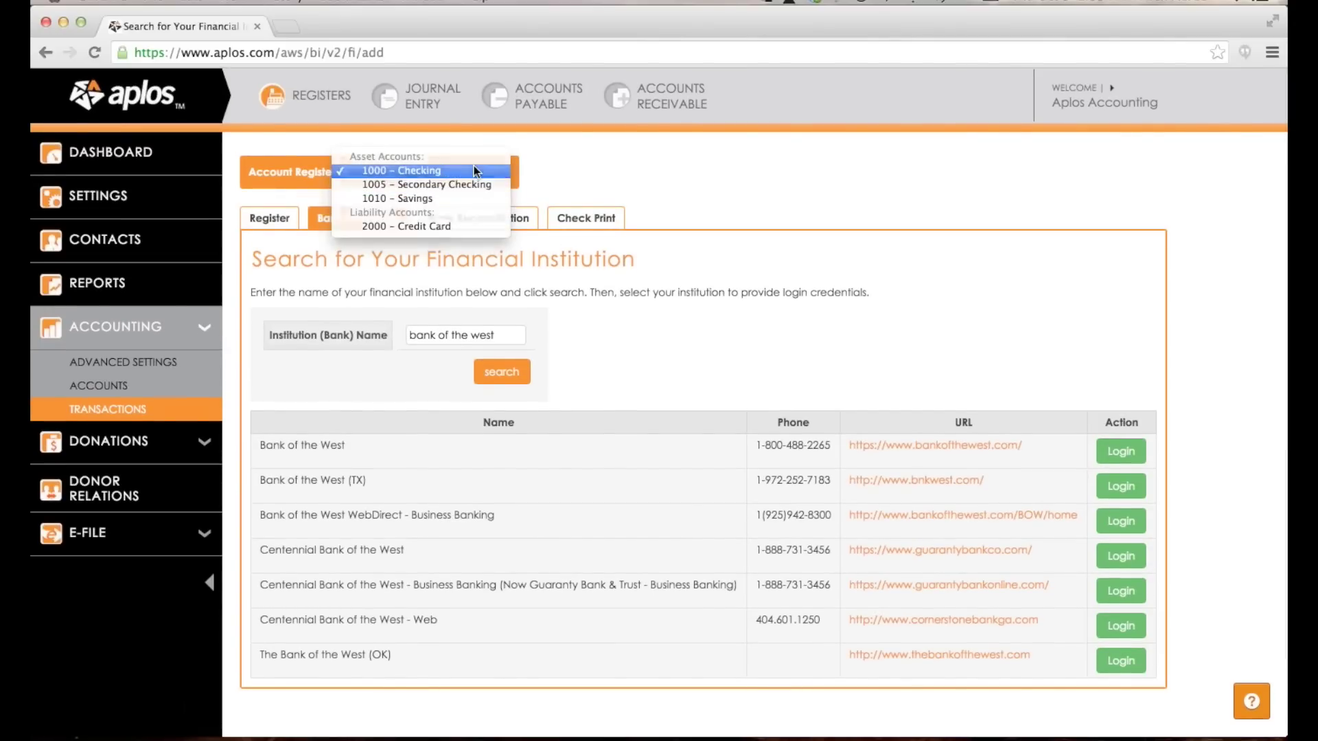
left_click(473, 170)
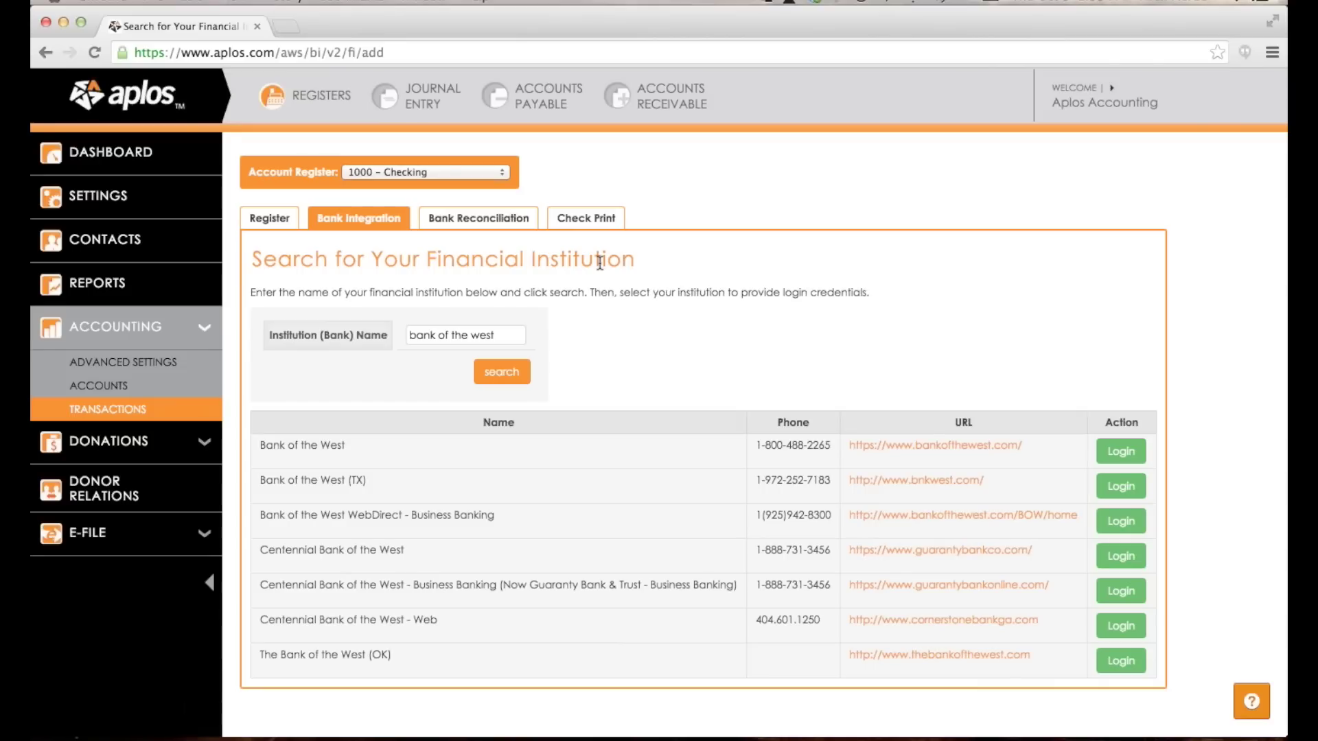
left_click(288, 216)
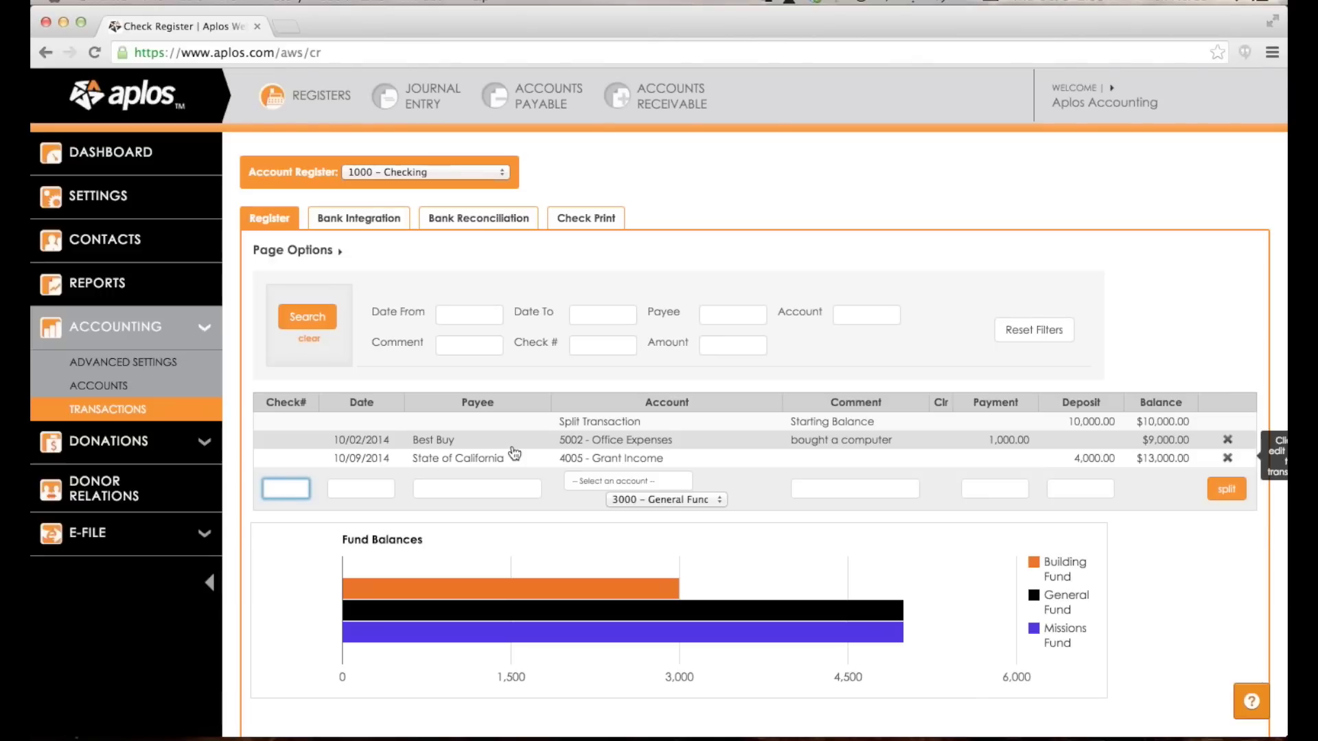
left_click(484, 219)
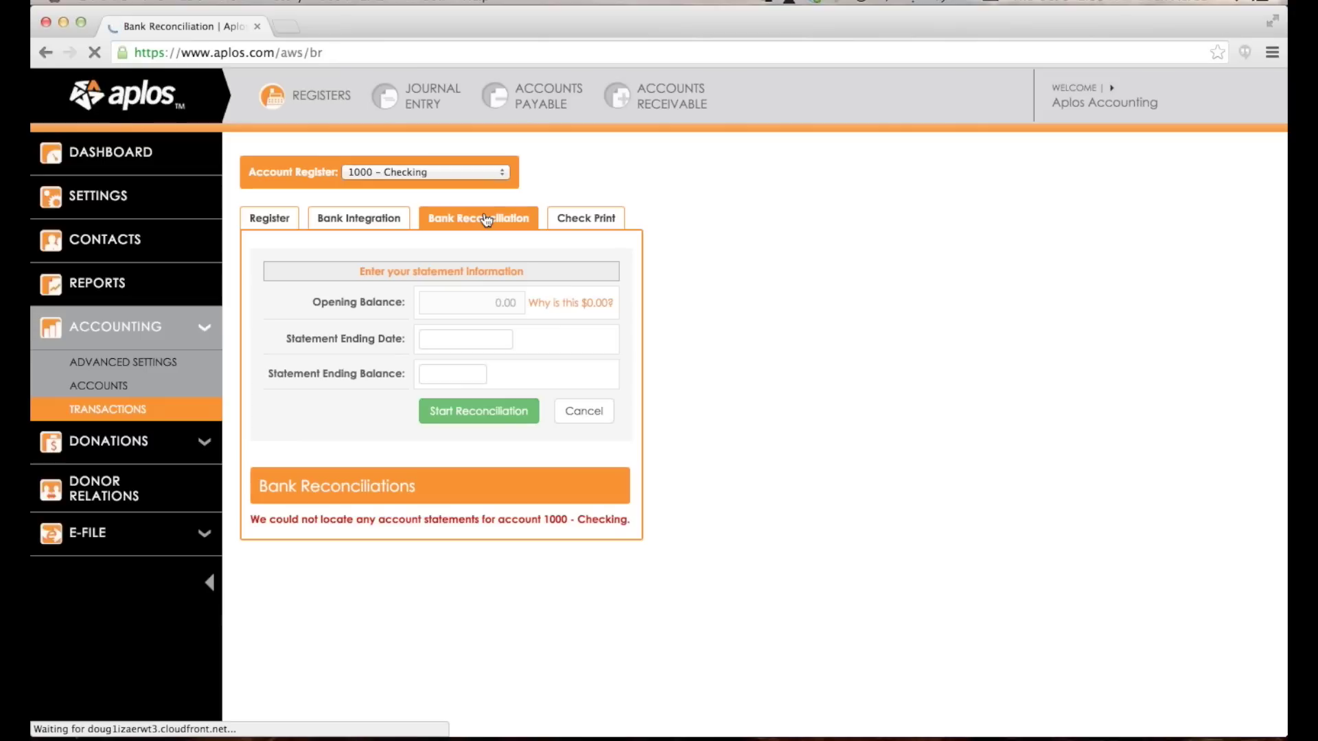
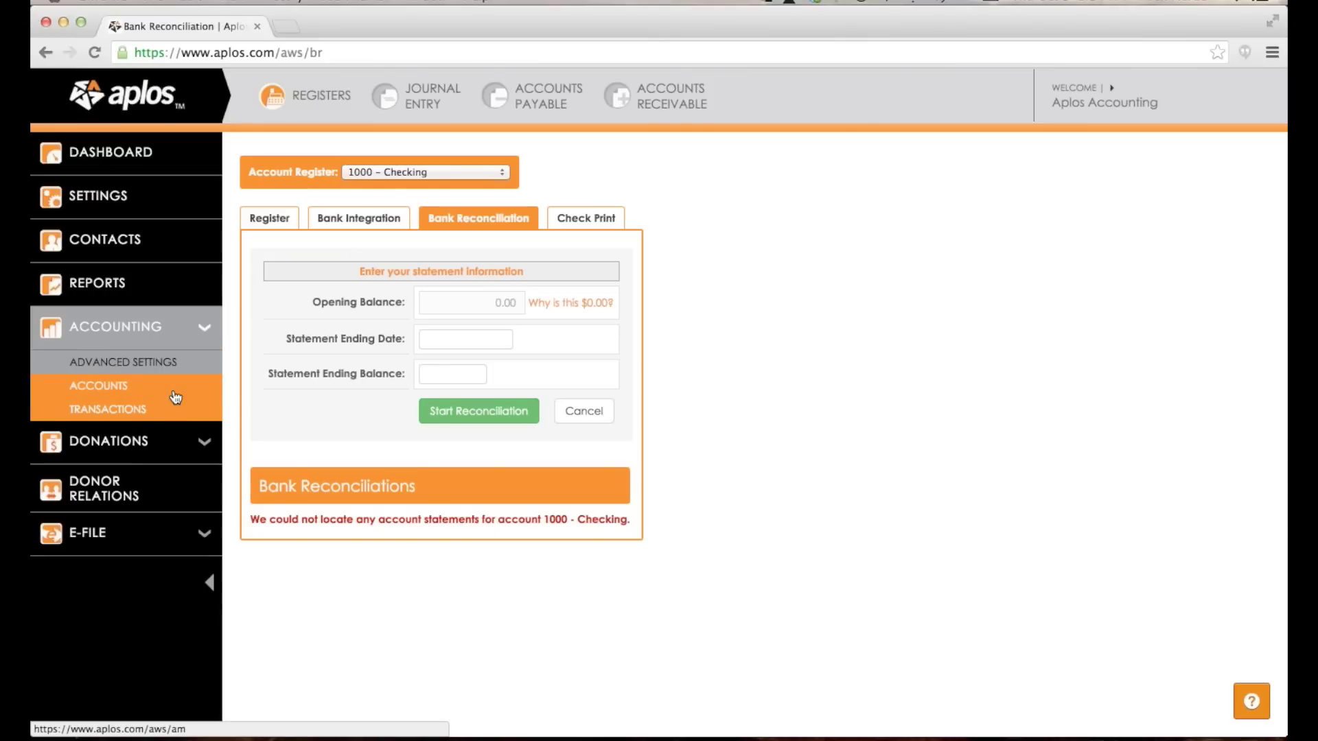
Go to the reports overview and open the Balance Sheet report as of 10/09/2014.
left_click(166, 281)
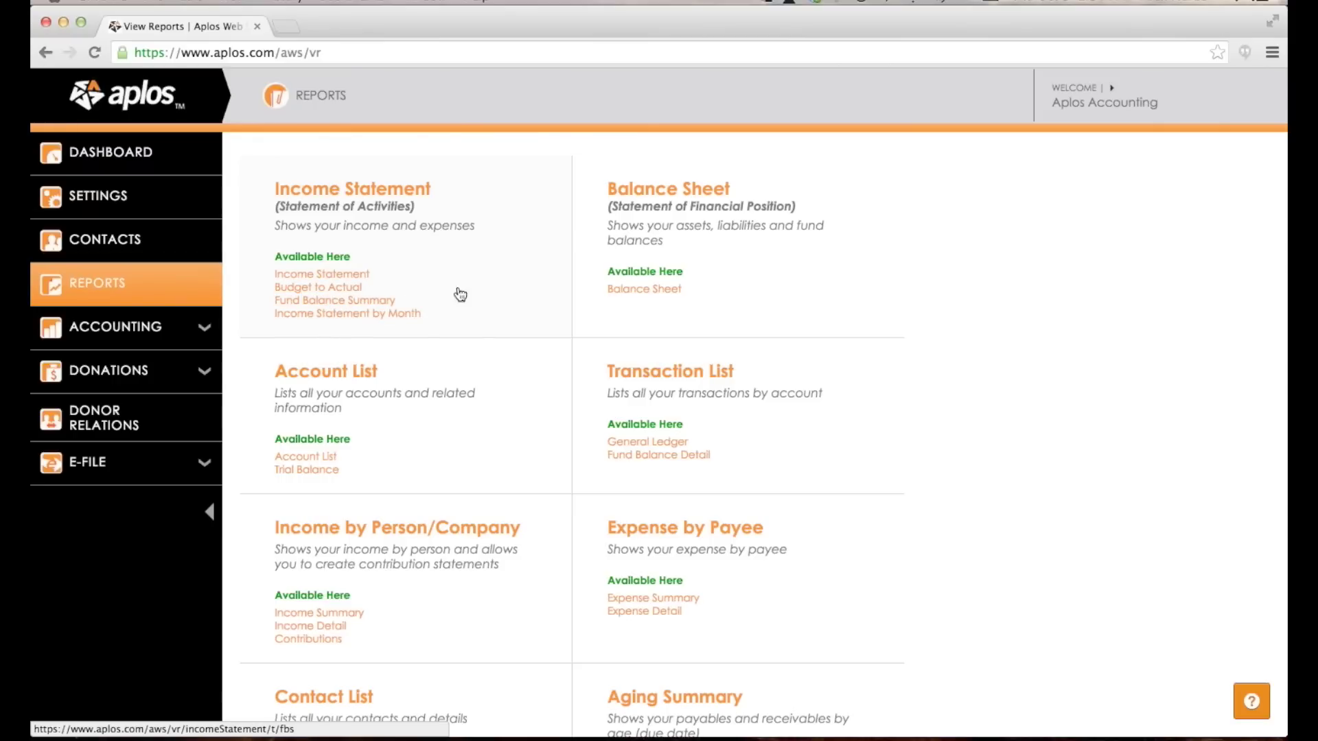
left_click(743, 202)
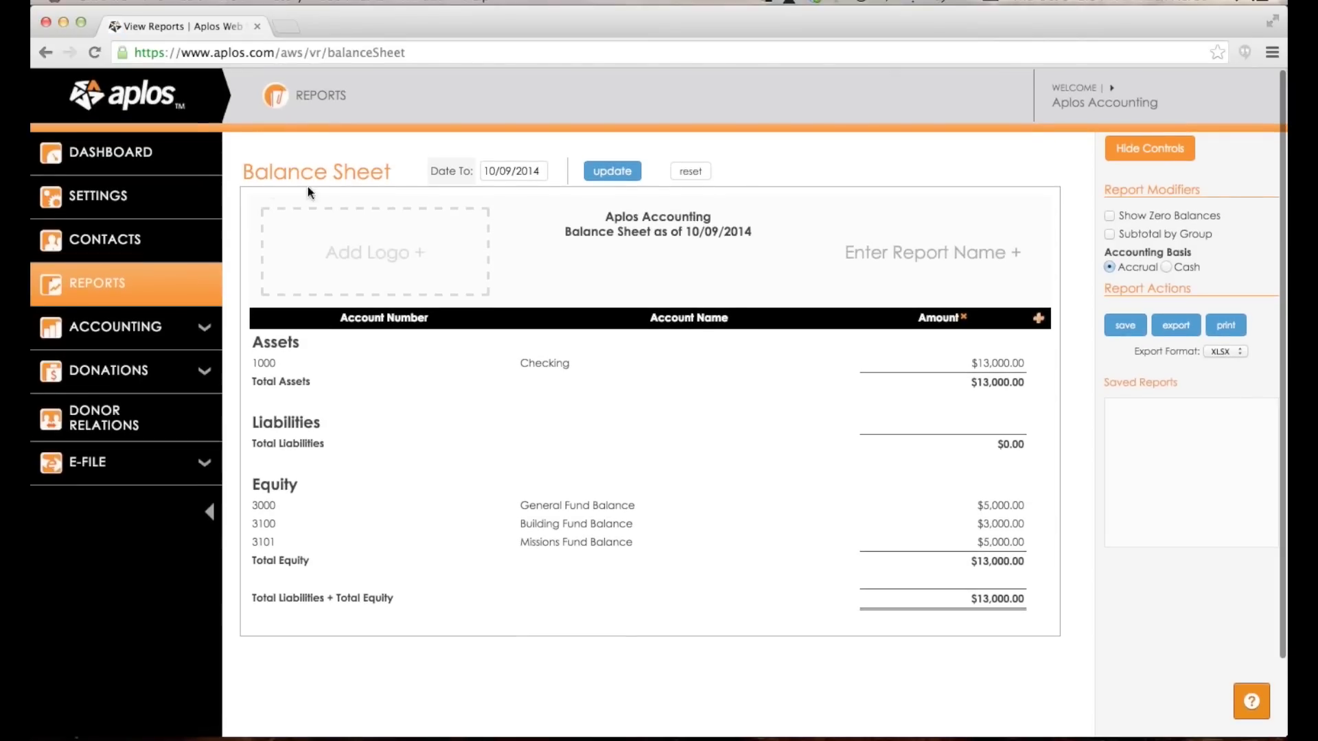
Scroll through the Balance Sheet report and highlight its title.
scroll(534, 283, "down", 1)
scroll(533, 282, "down", 2)
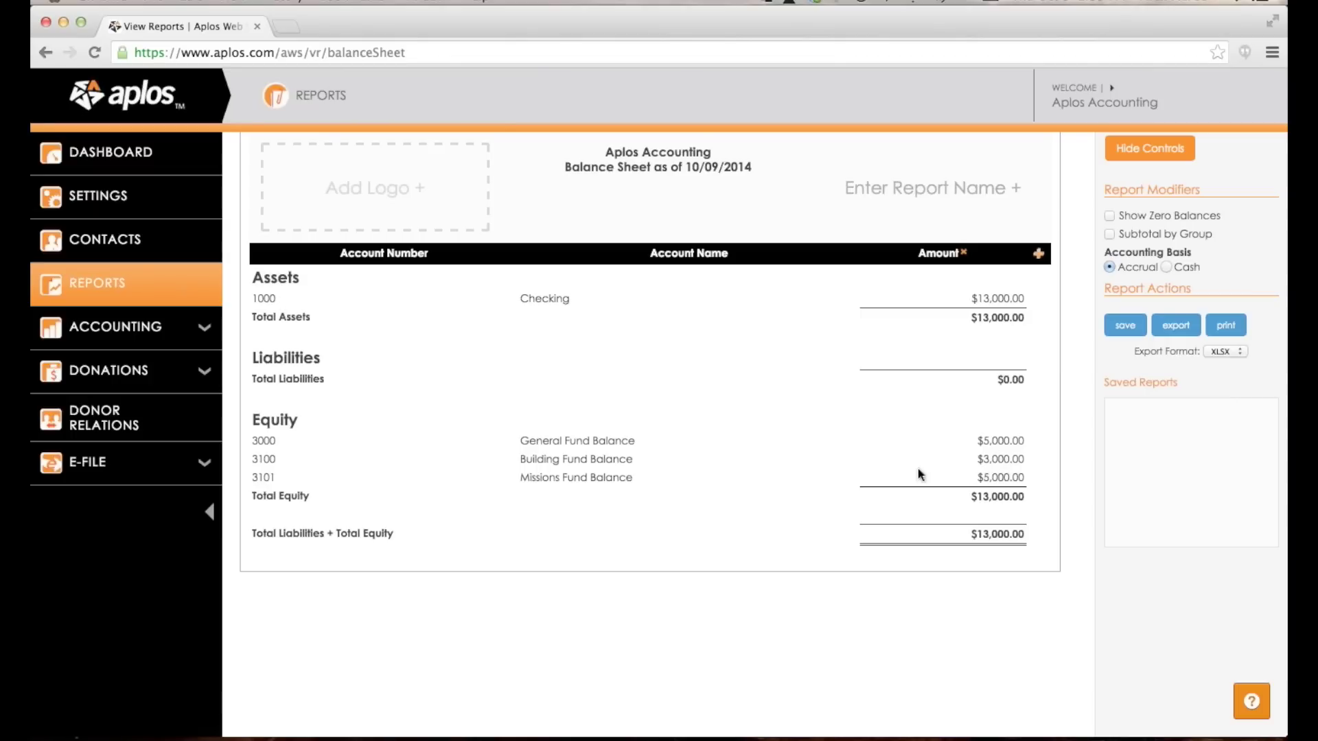
scroll(578, 426, "up", 2)
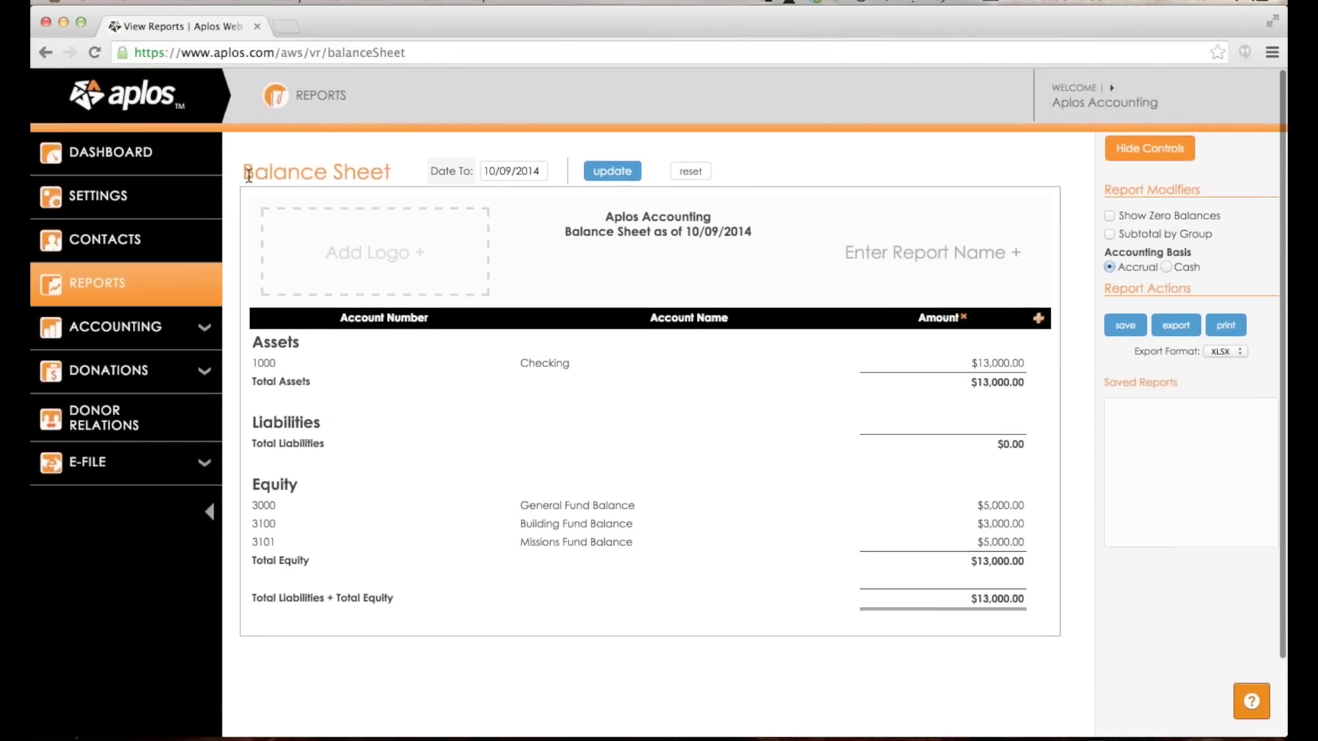
left_click_drag(245, 167, 398, 167)
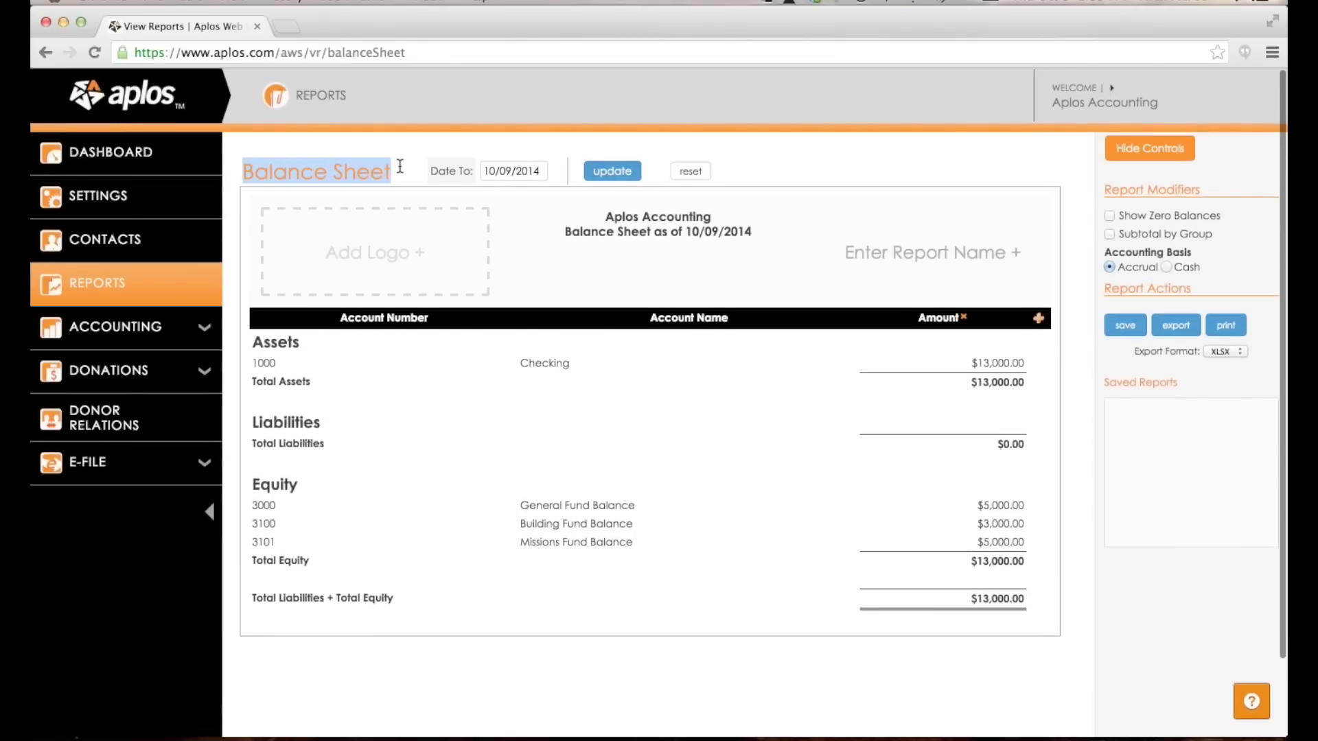
left_click(506, 320)
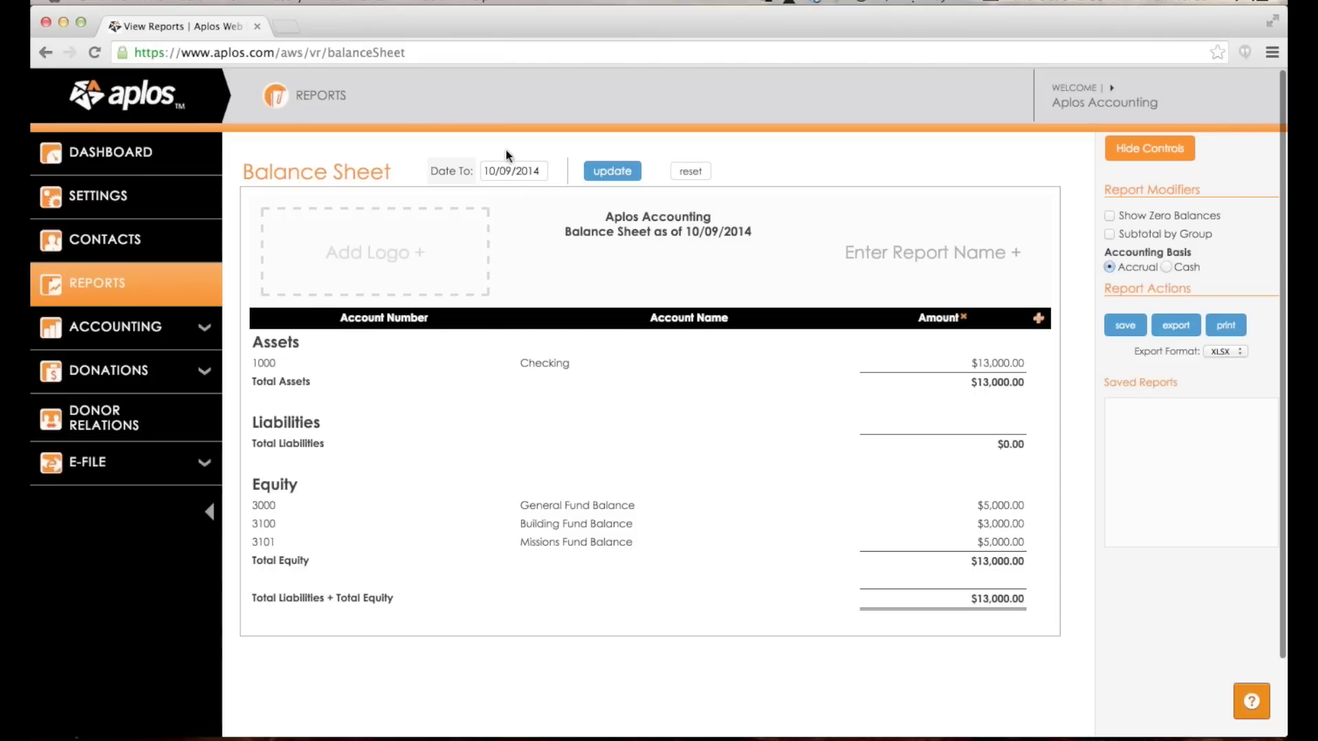
Add General, Building and Missions Fund columns, with zero balances shown and subtotals by group.
left_click(1039, 318)
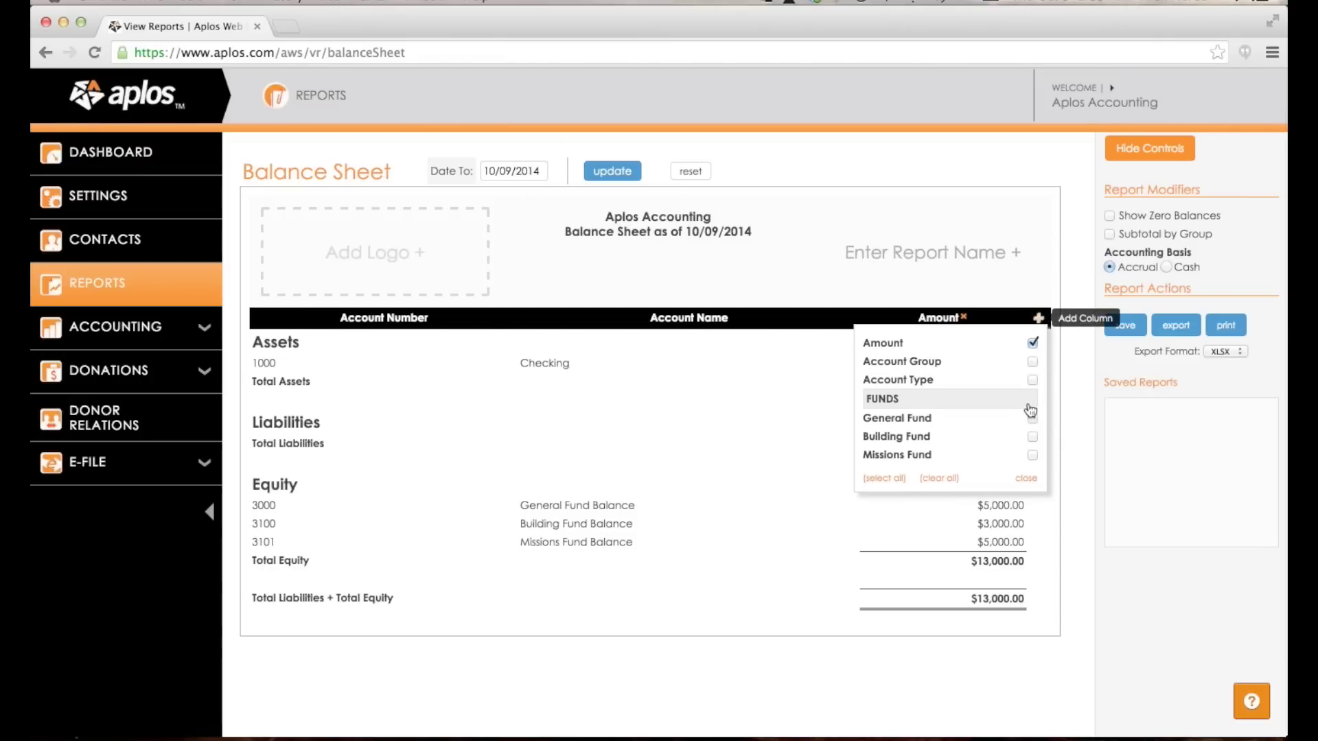
left_click(1039, 318)
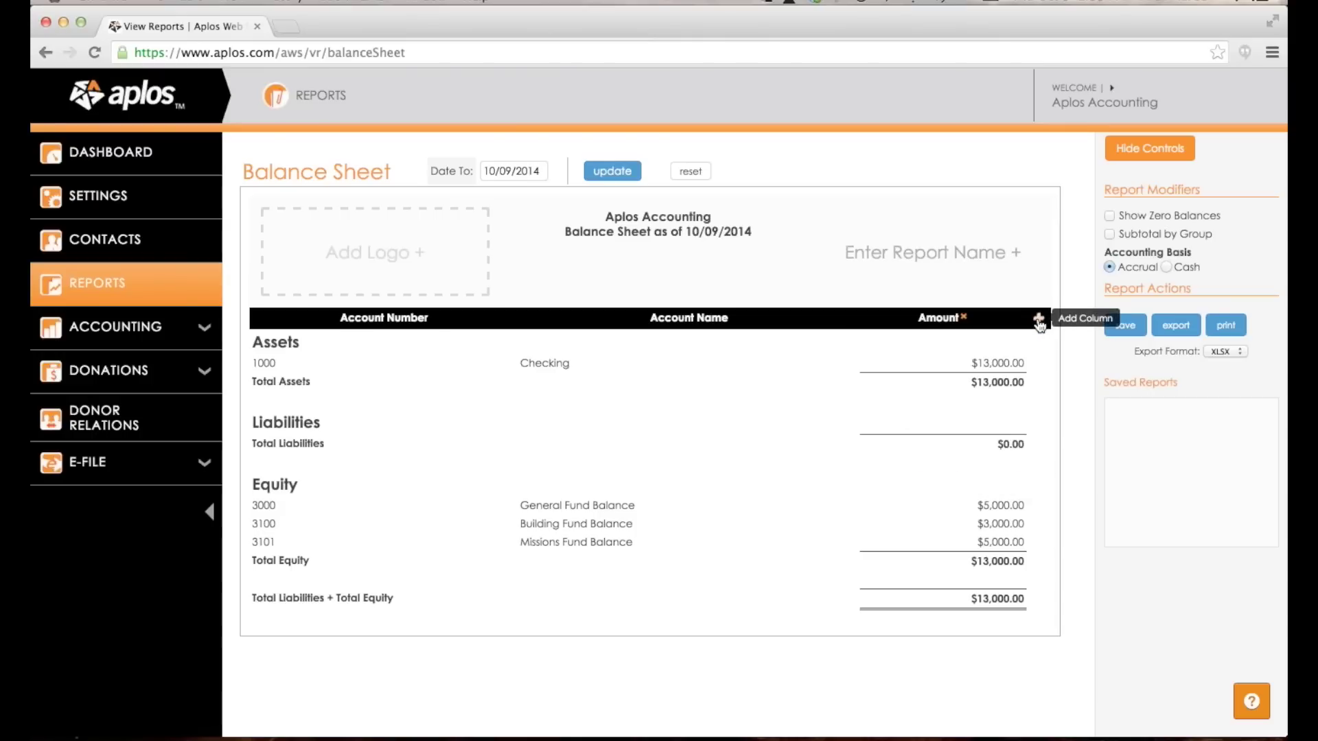
left_click(1039, 318)
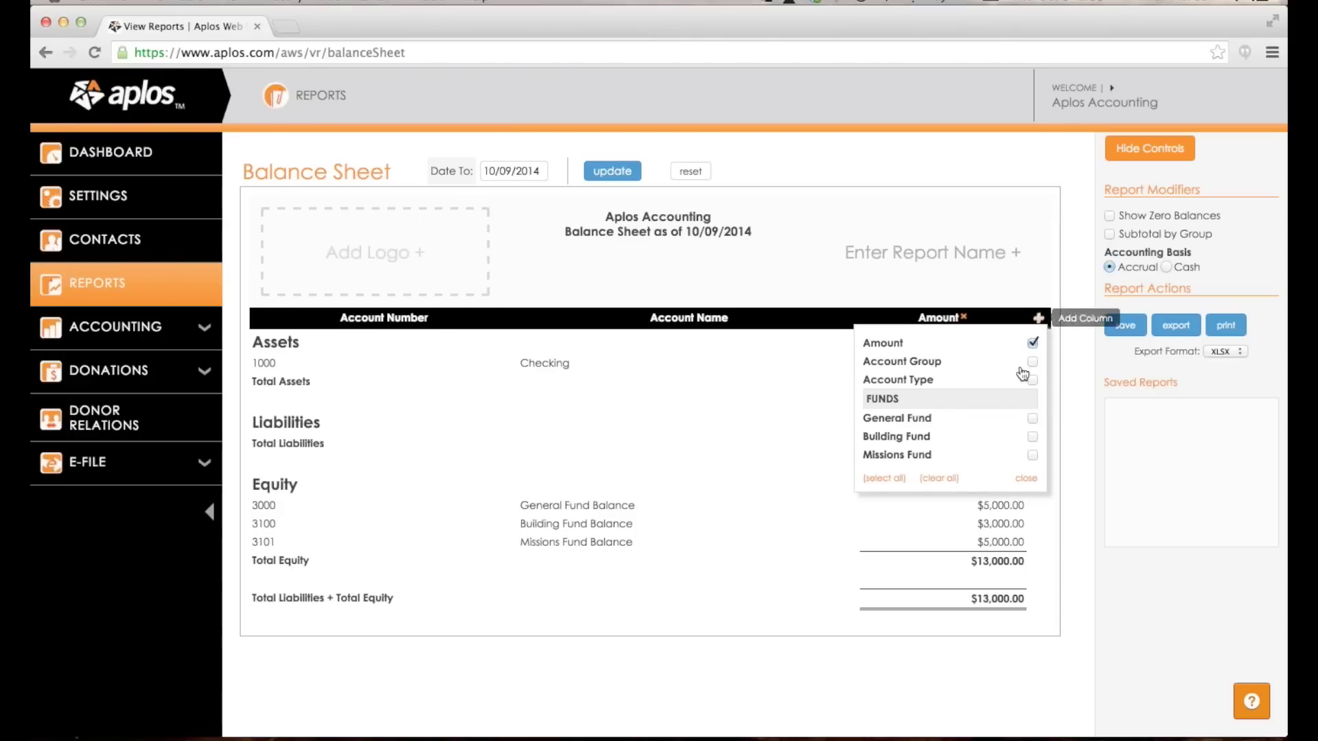
left_click(1032, 419)
left_click(1032, 437)
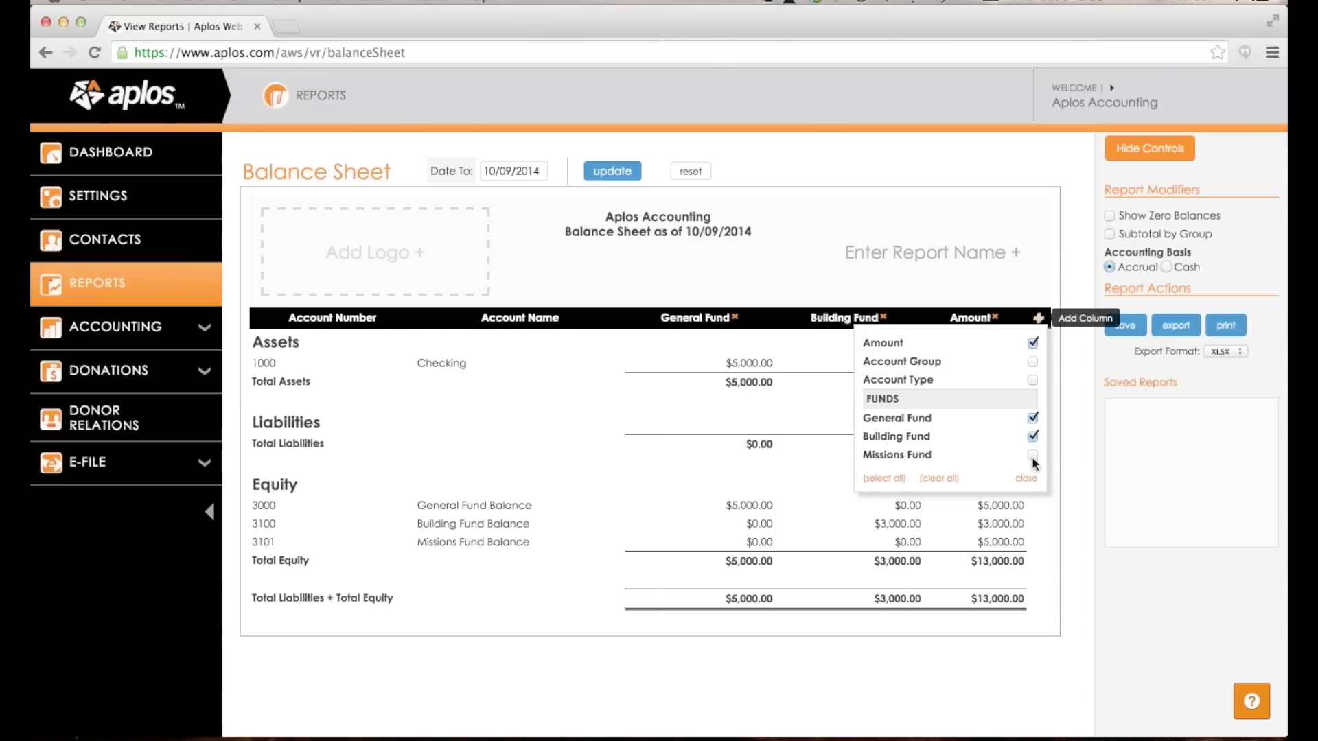
left_click(1032, 455)
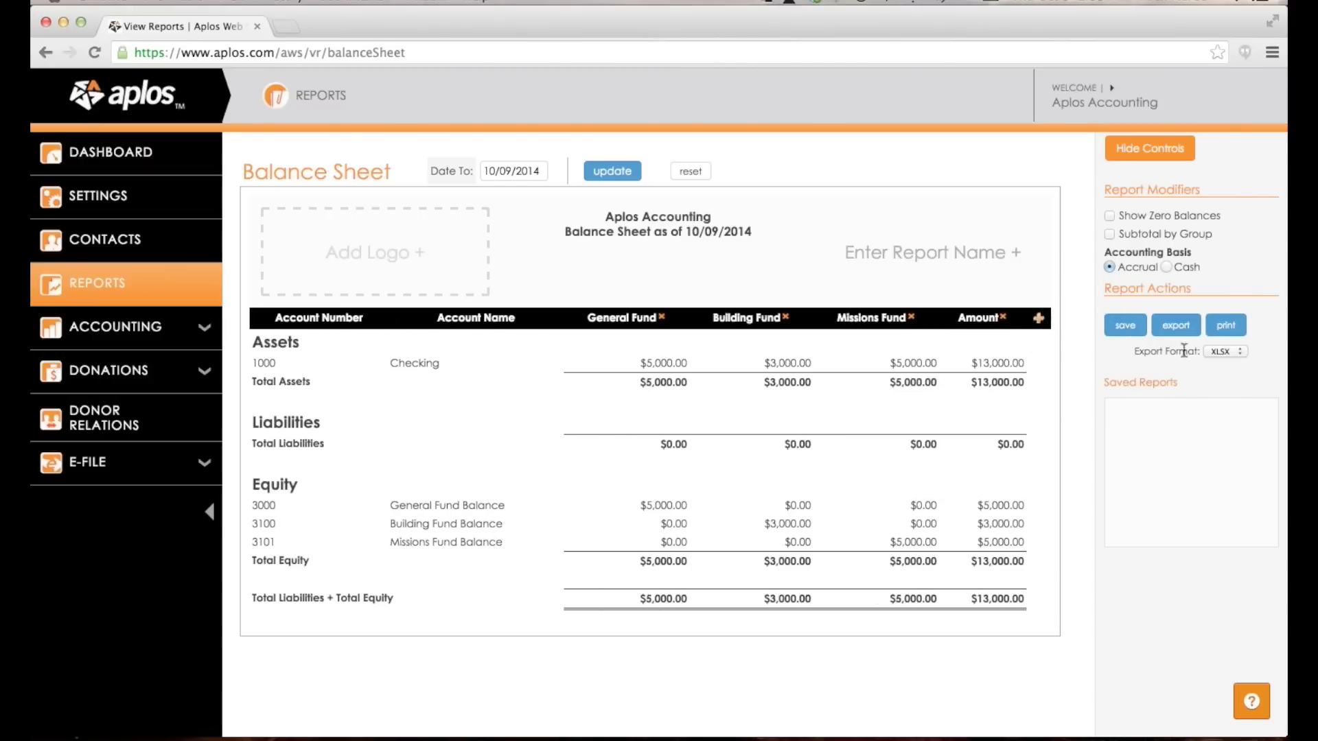
left_click(1110, 217)
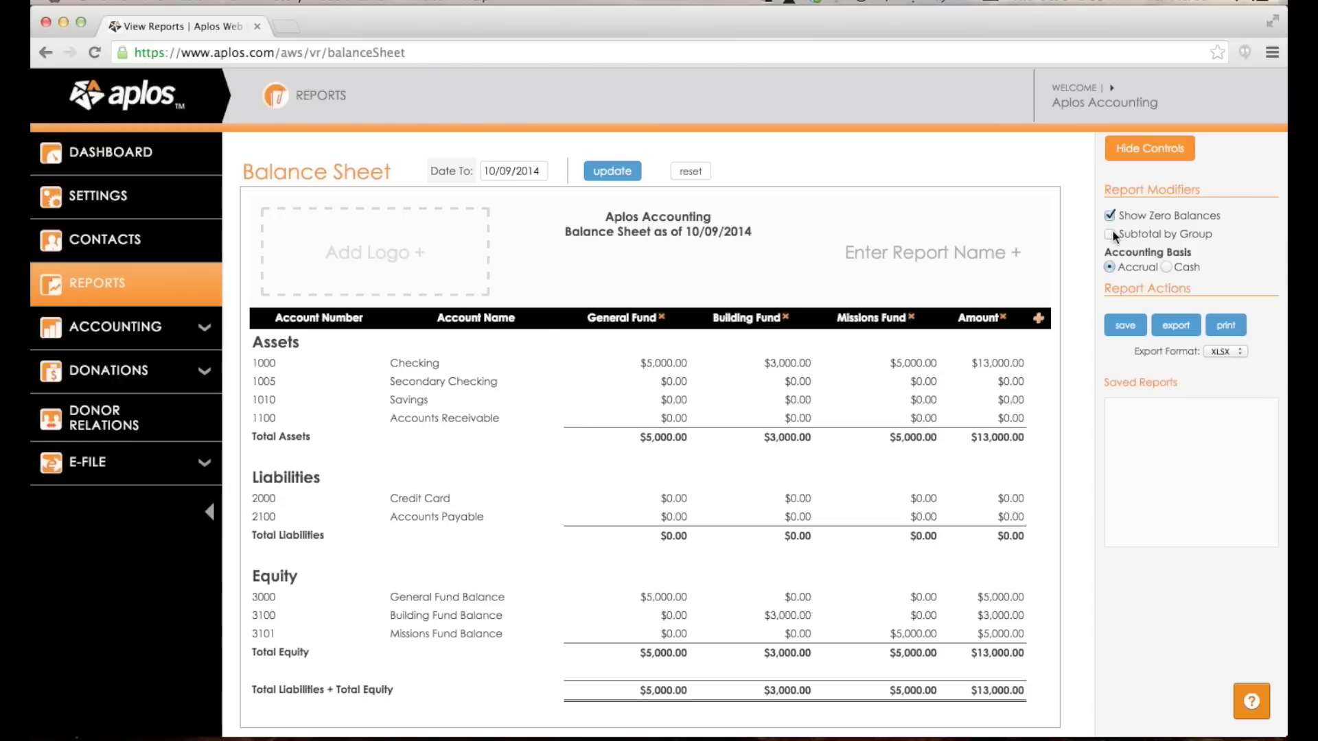
left_click(1110, 234)
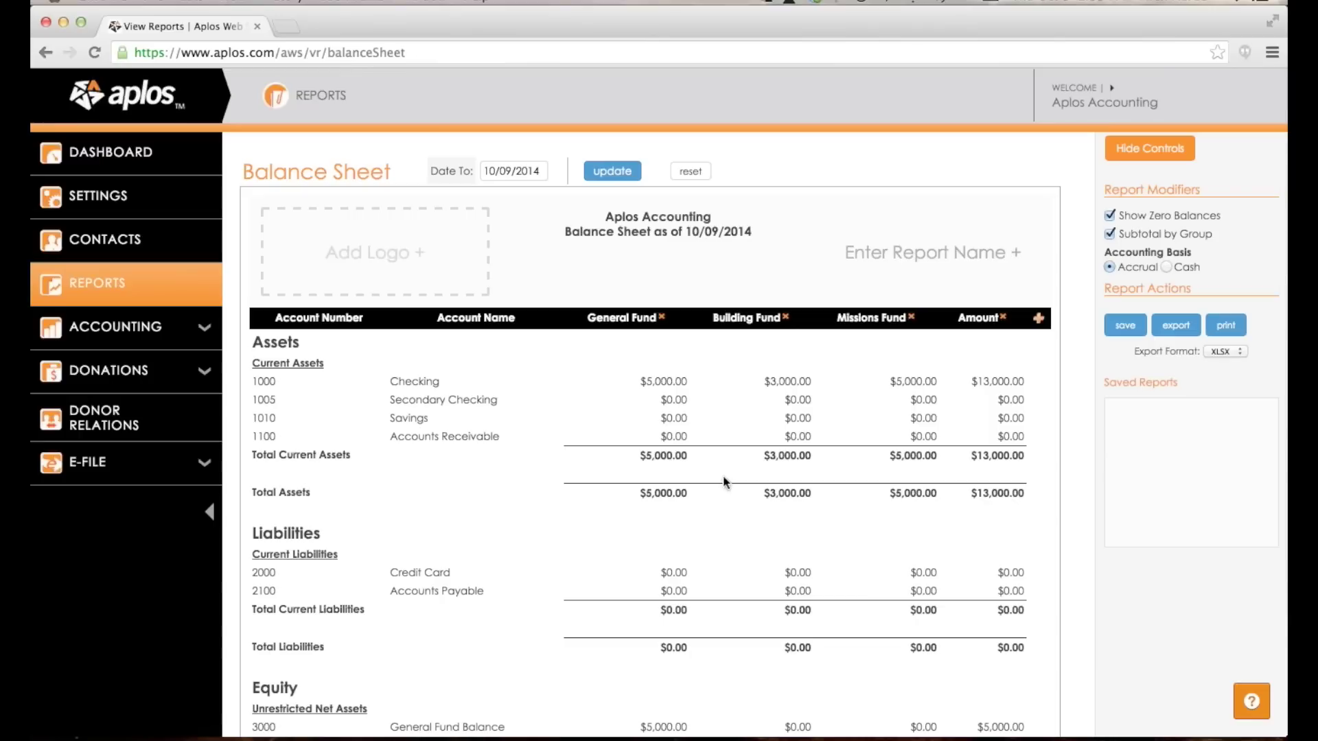
Save the customized report under the name 'My Balance Sheet'.
left_click(976, 255)
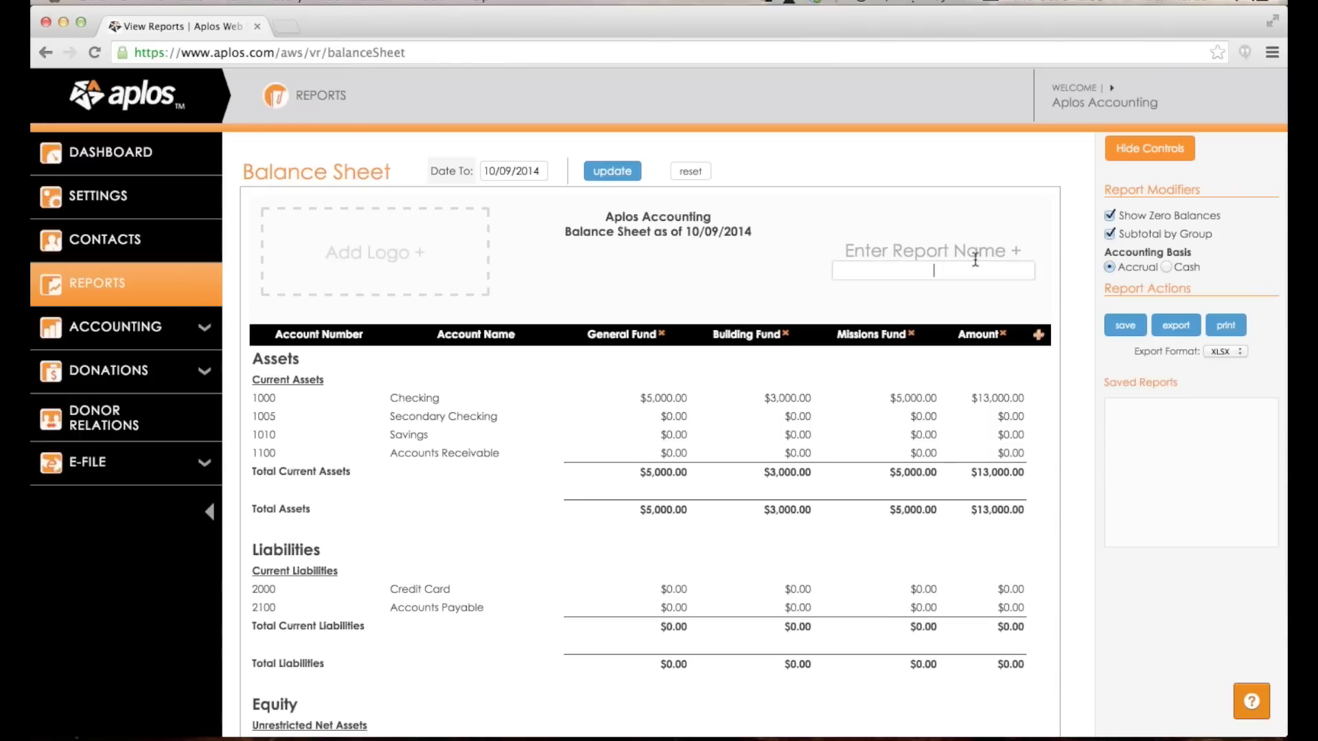
type("My Balance Sheet")
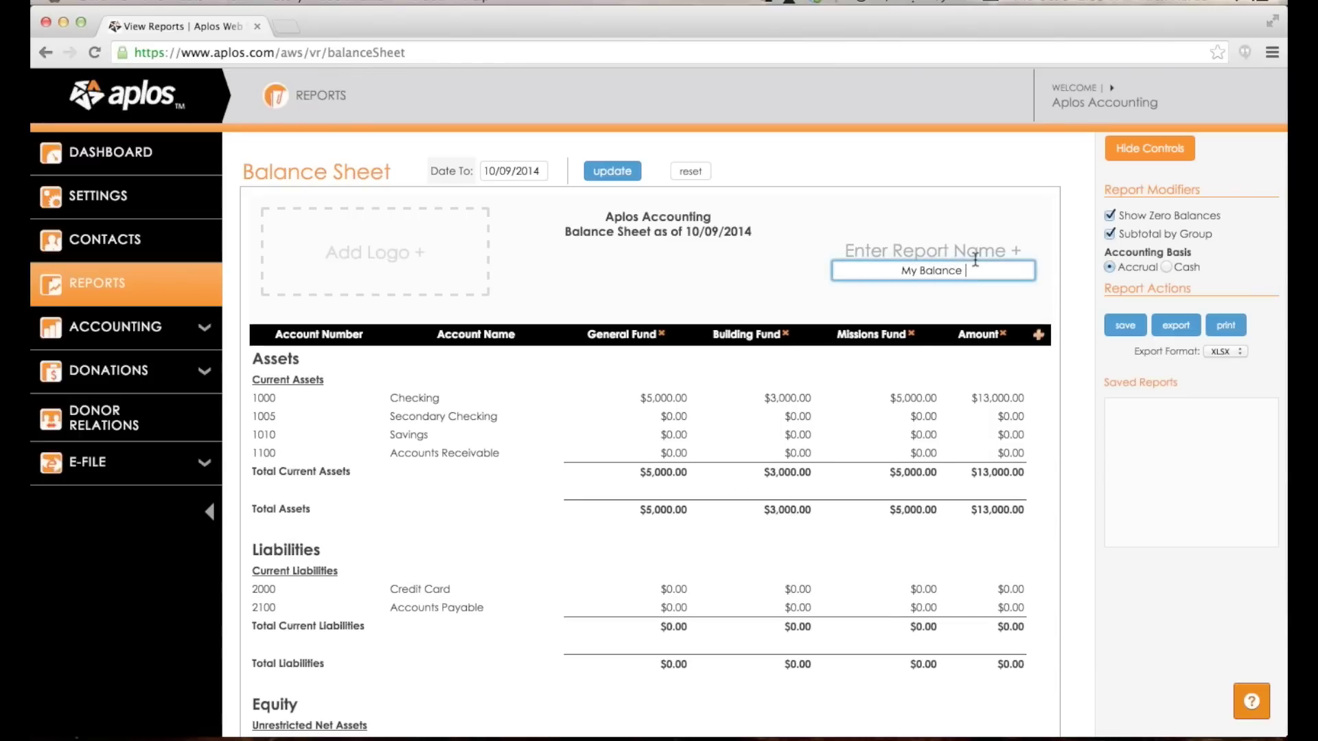
left_click(1124, 326)
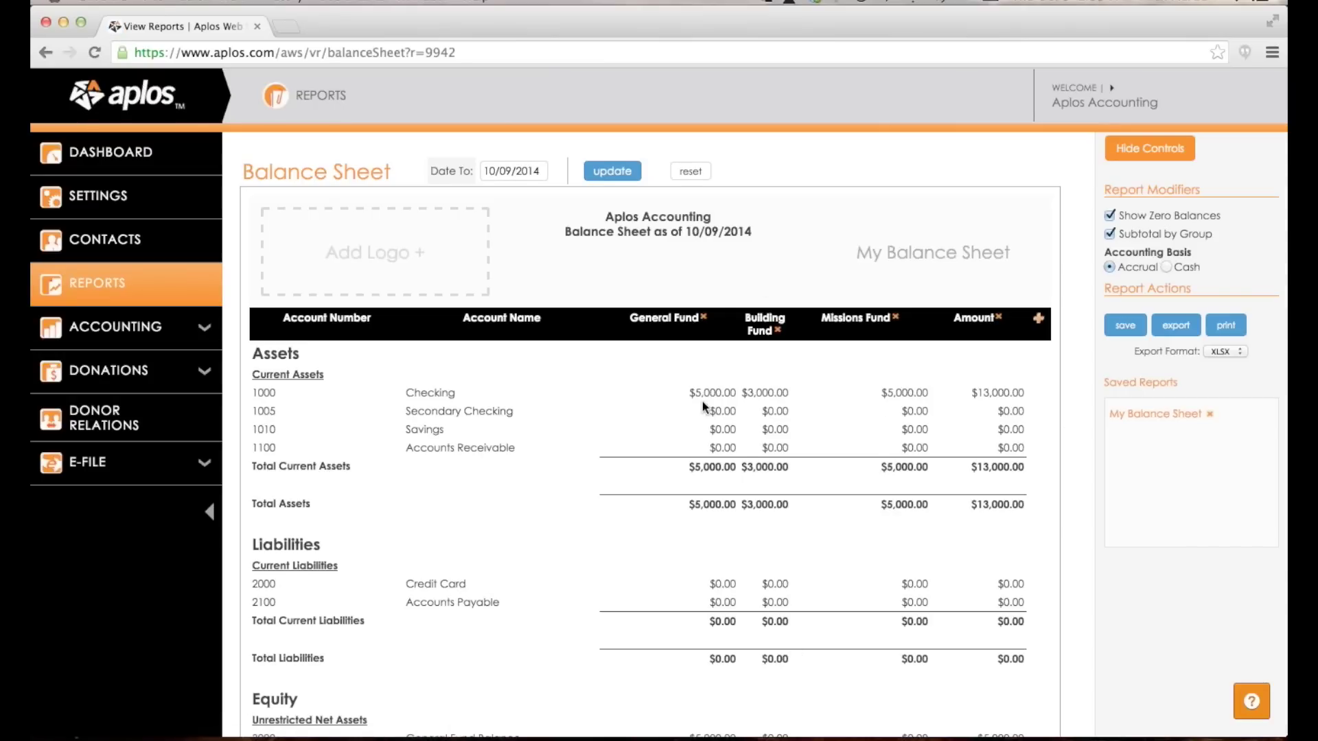
scroll(705, 406, "down", 3)
scroll(703, 405, "up", 2)
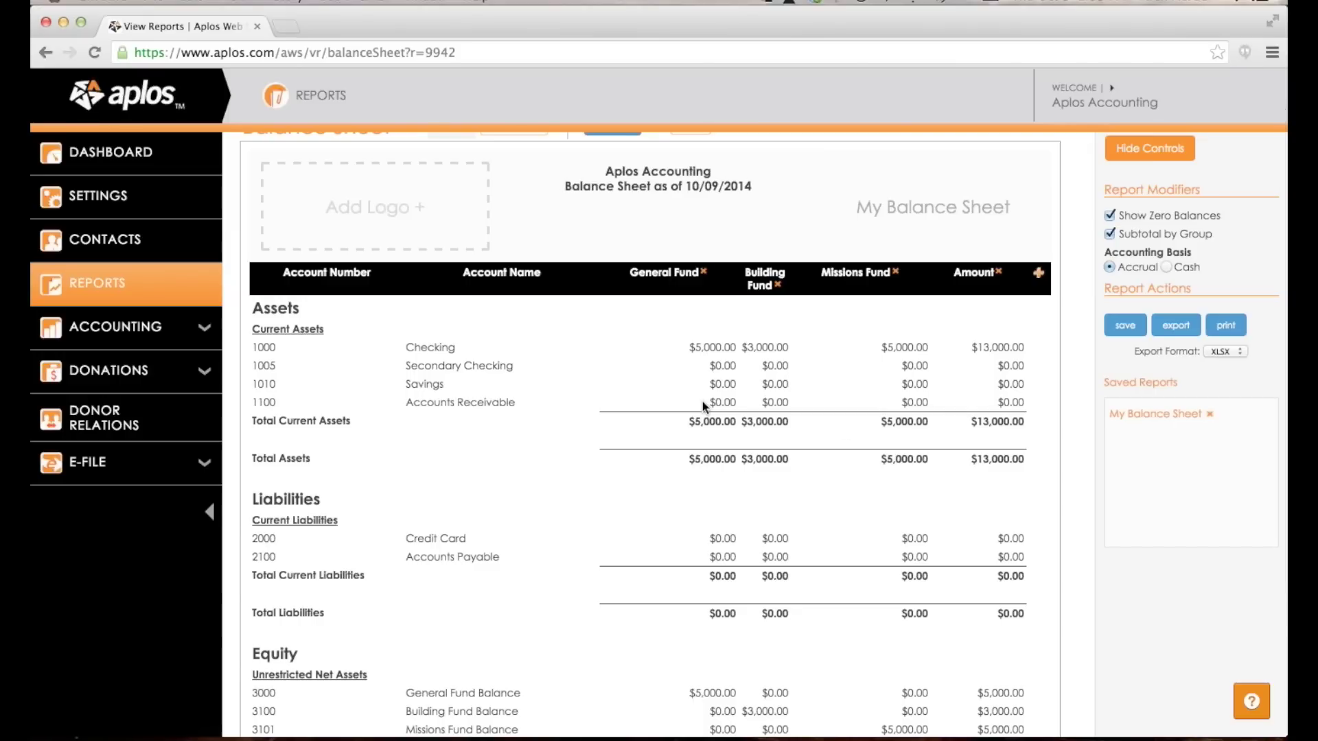
Reopen My Balance Sheet, keep XLSX as export format, then open the Income Statement report.
left_click(1137, 420)
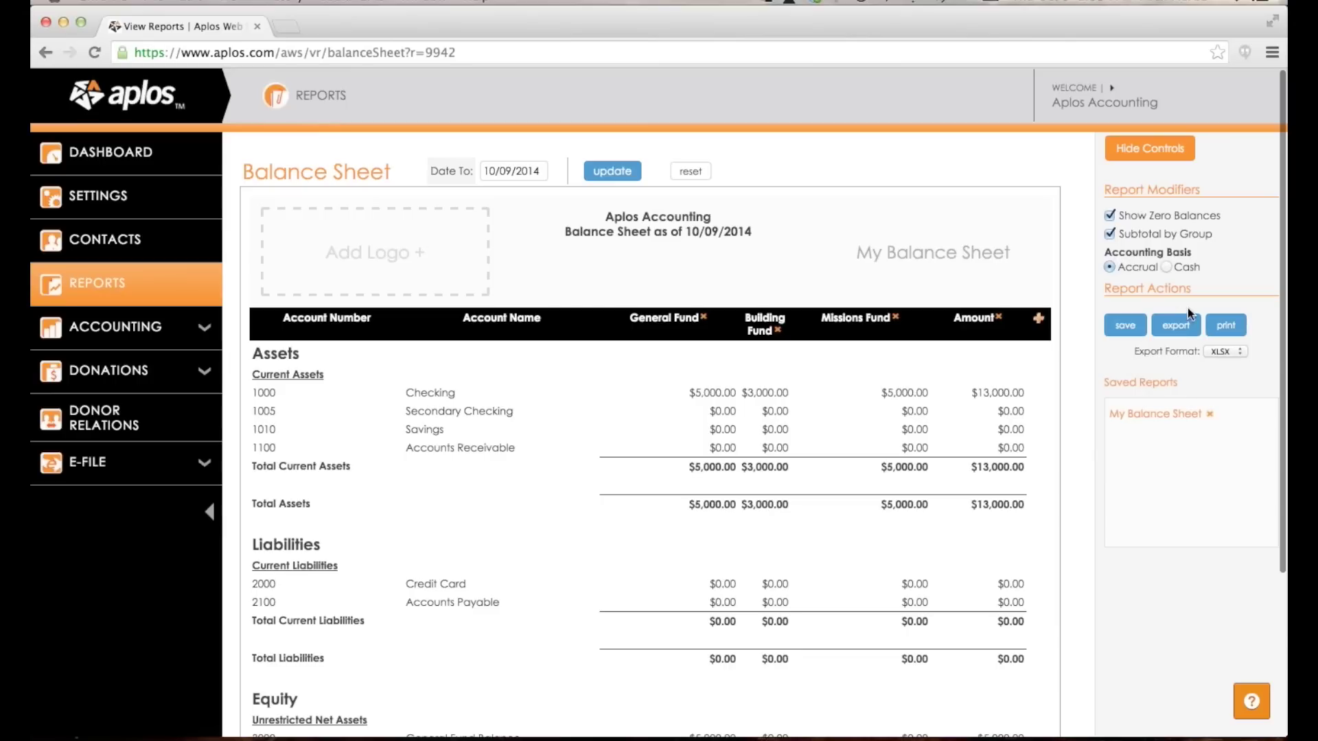
left_click(1243, 352)
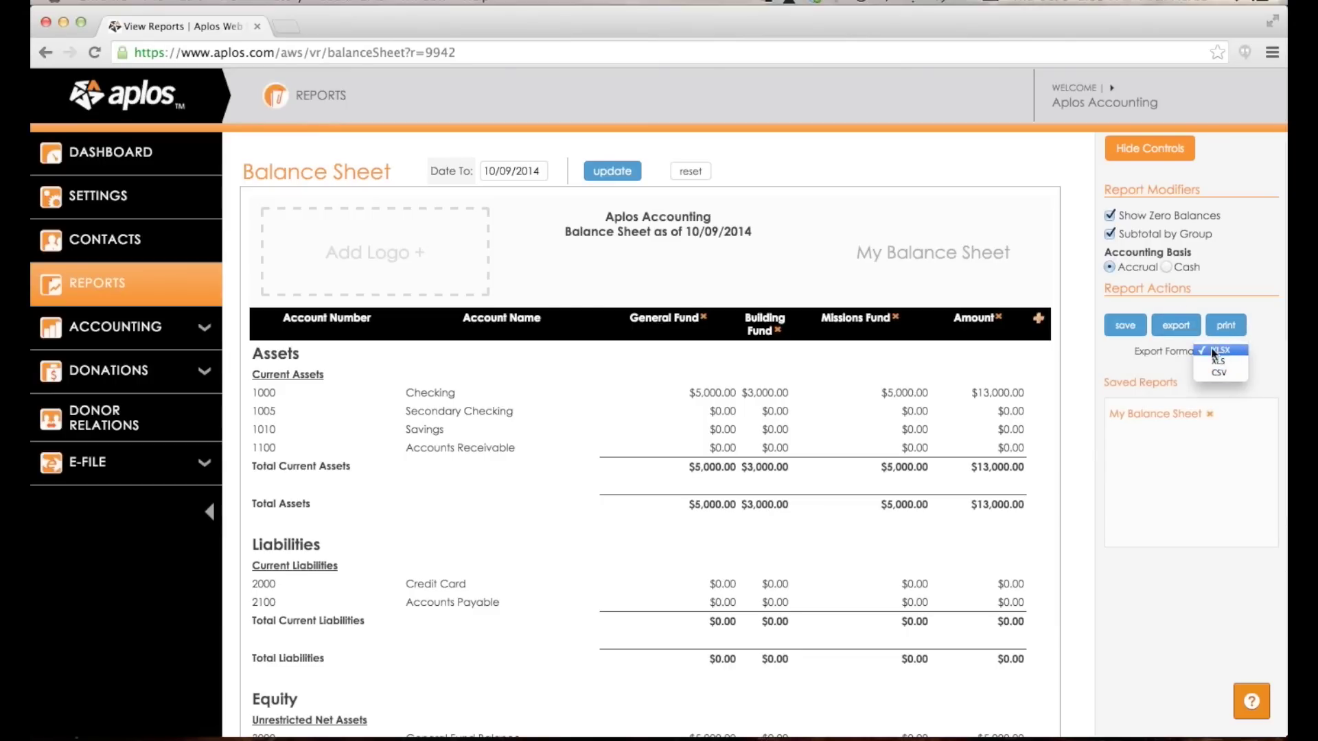
left_click(1219, 352)
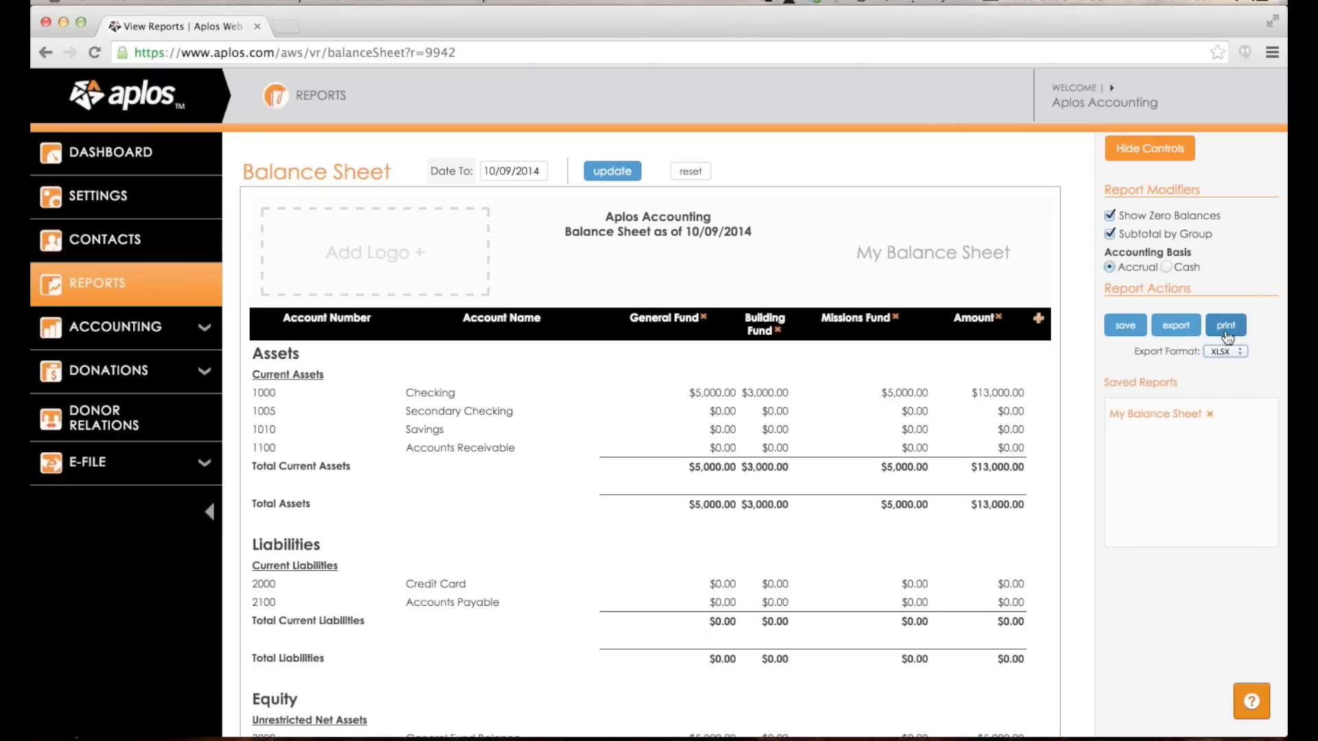
left_click(305, 98)
left_click(405, 192)
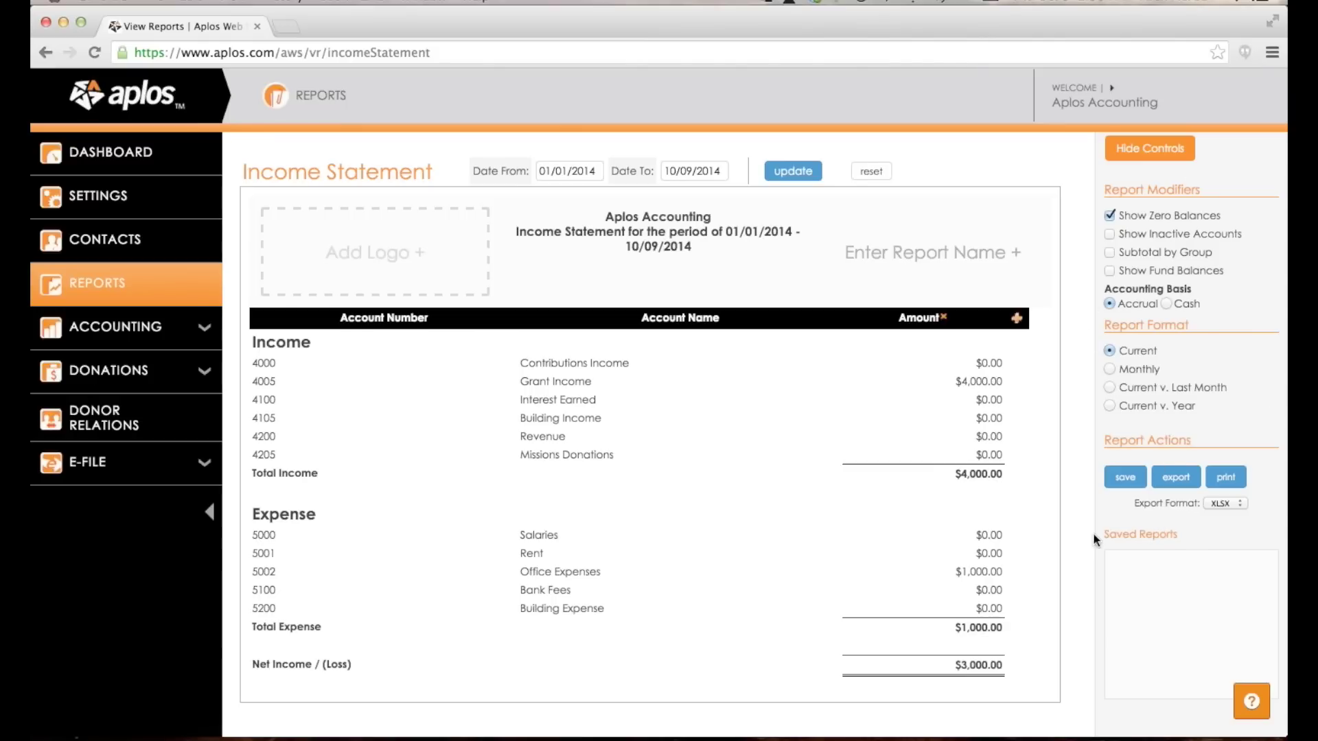
scroll(837, 442, "down", 3)
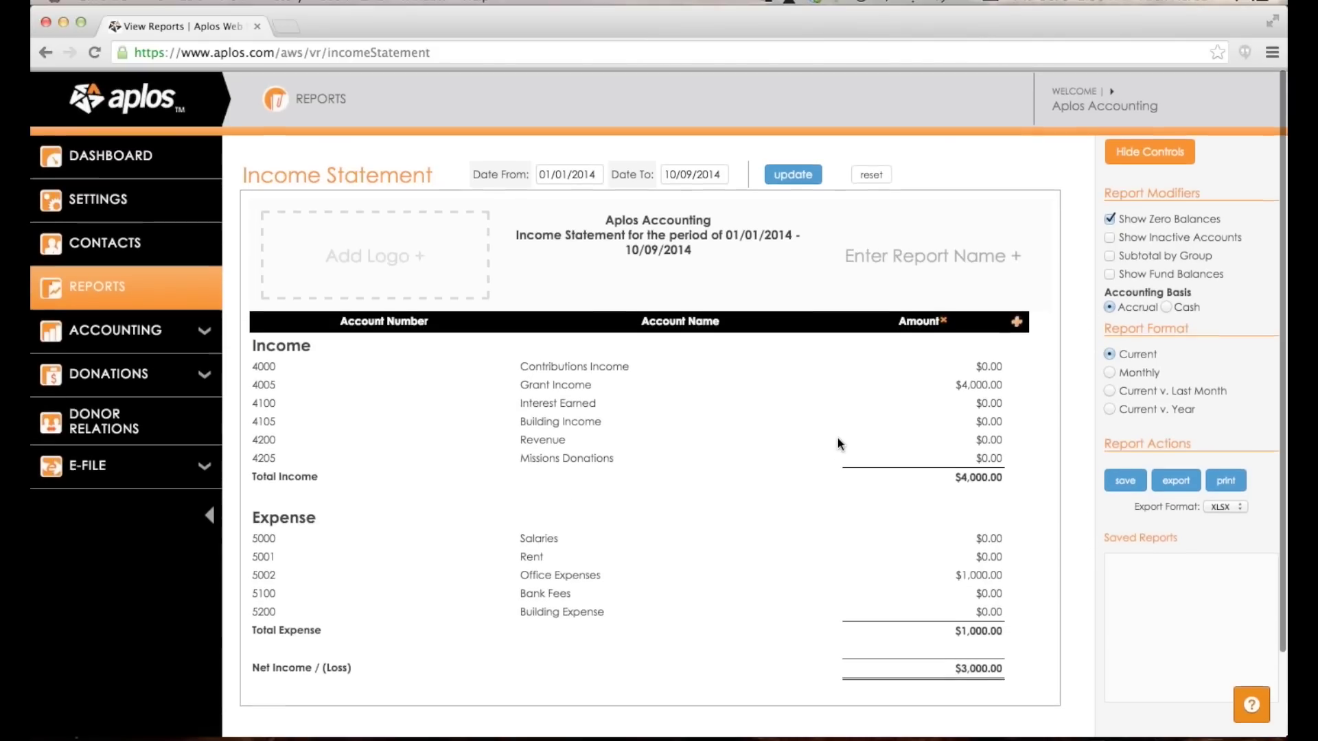
left_click(314, 97)
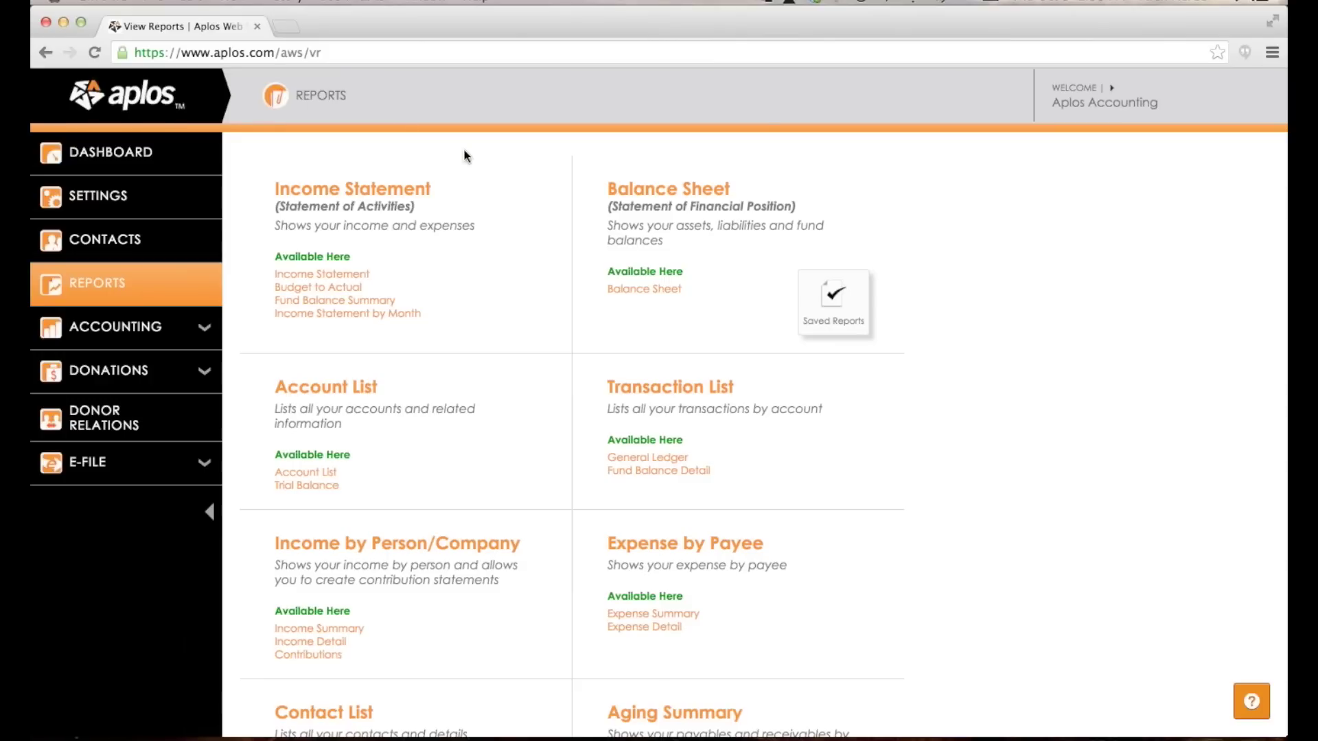
scroll(421, 221, "down", 3)
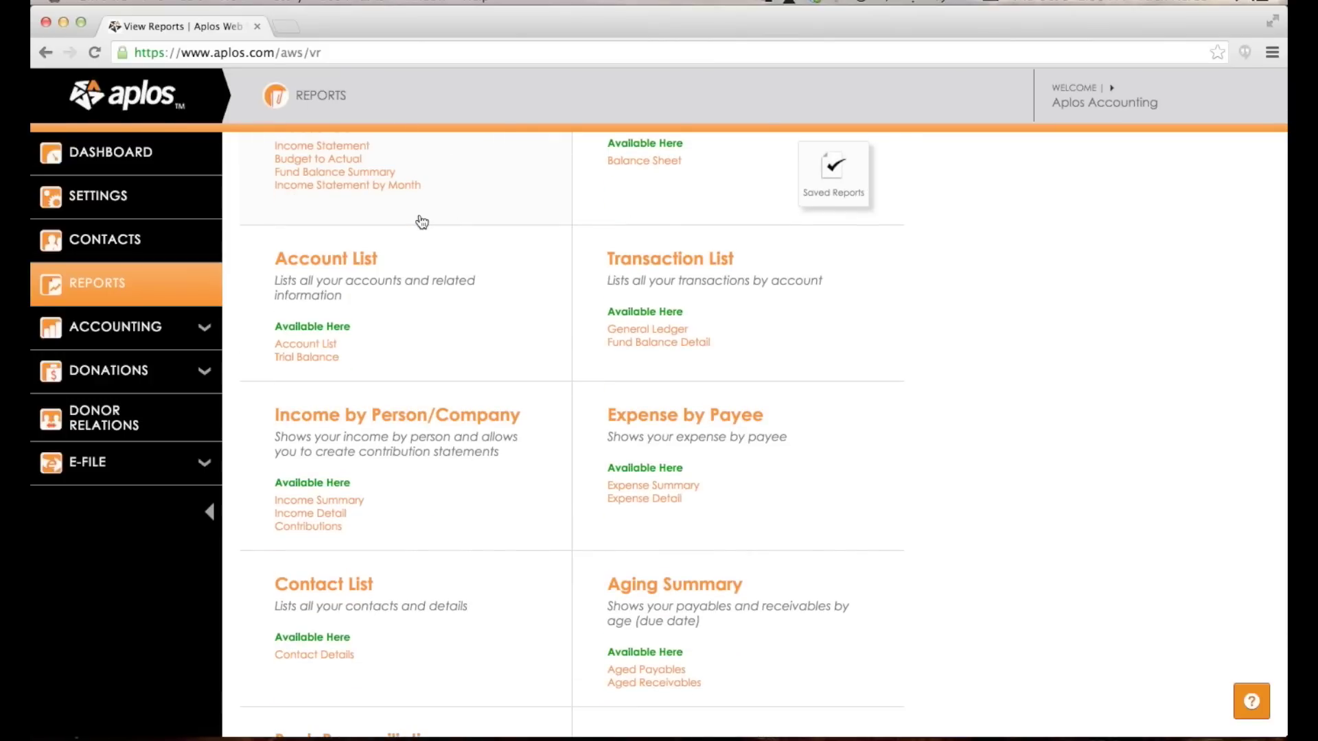
scroll(421, 221, "down", 1)
scroll(421, 221, "up", 4)
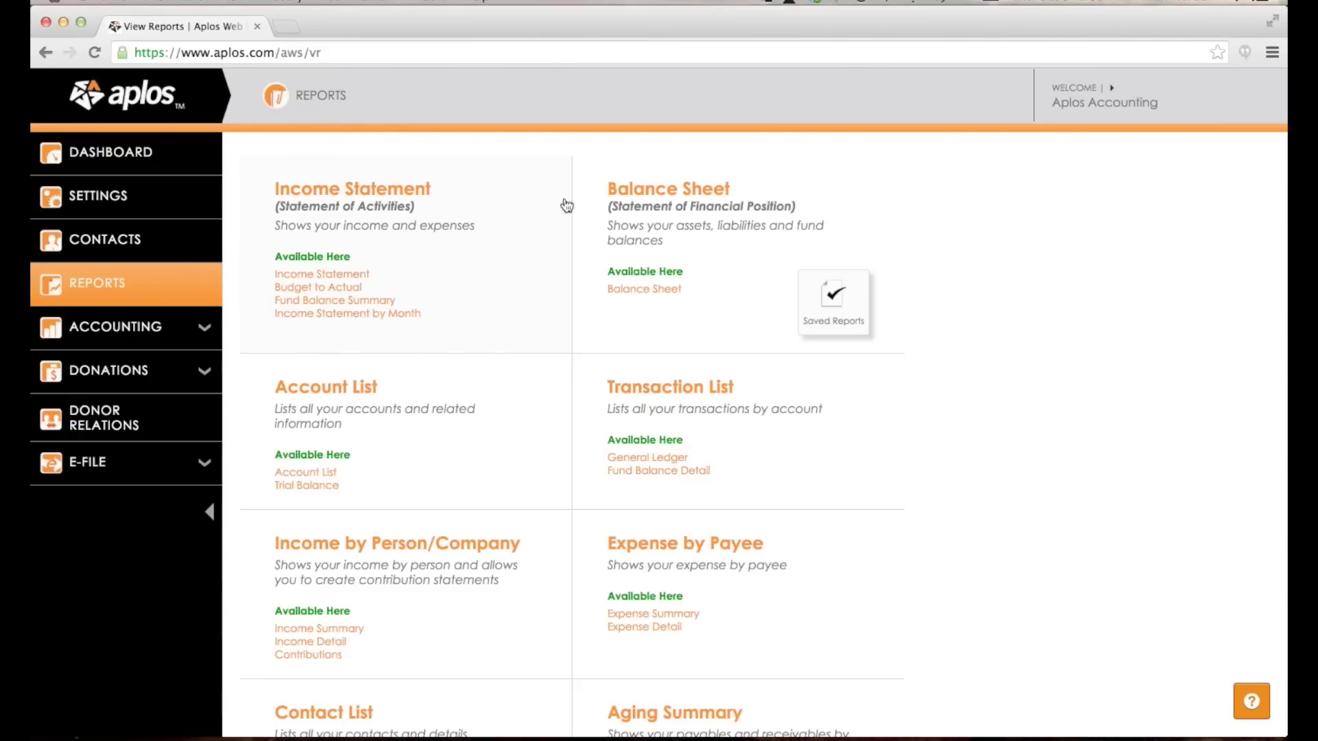
scroll(714, 609, "down", 3)
scroll(488, 609, "down", 2)
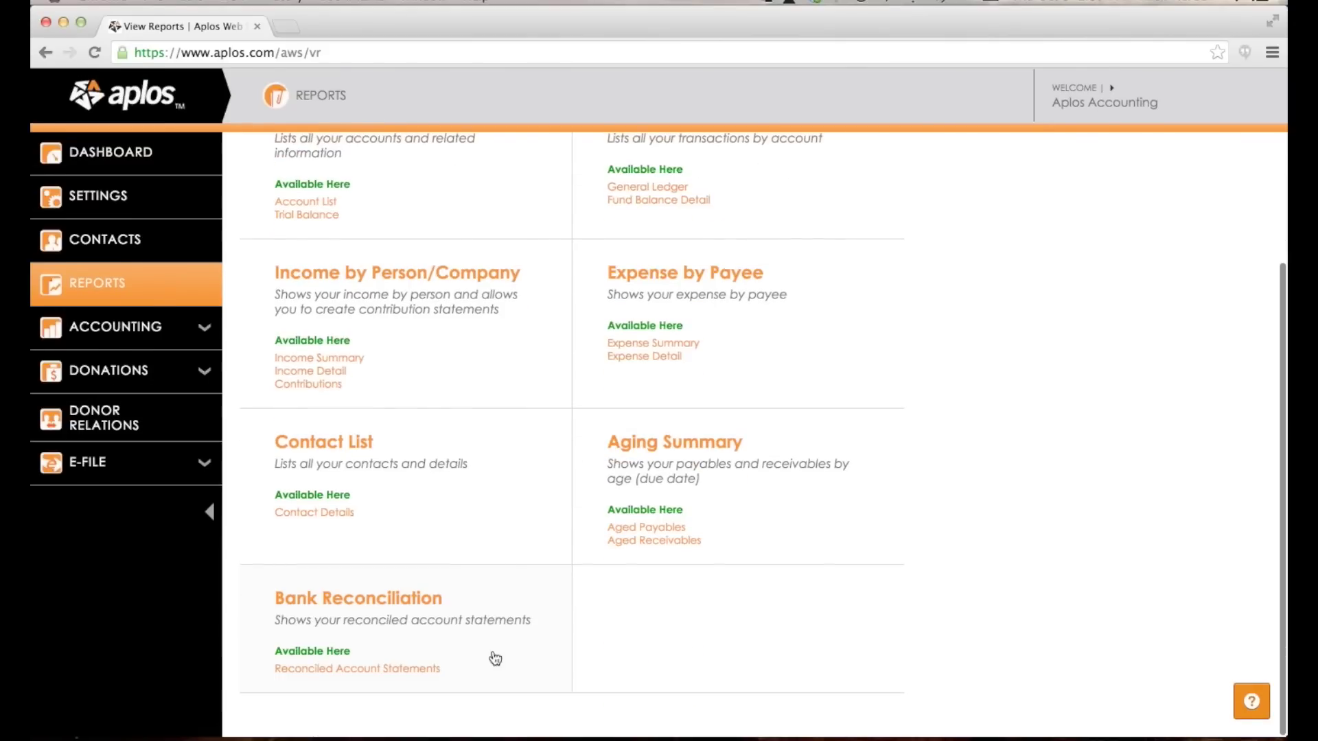
scroll(529, 579, "up", 5)
scroll(528, 580, "up", 1)
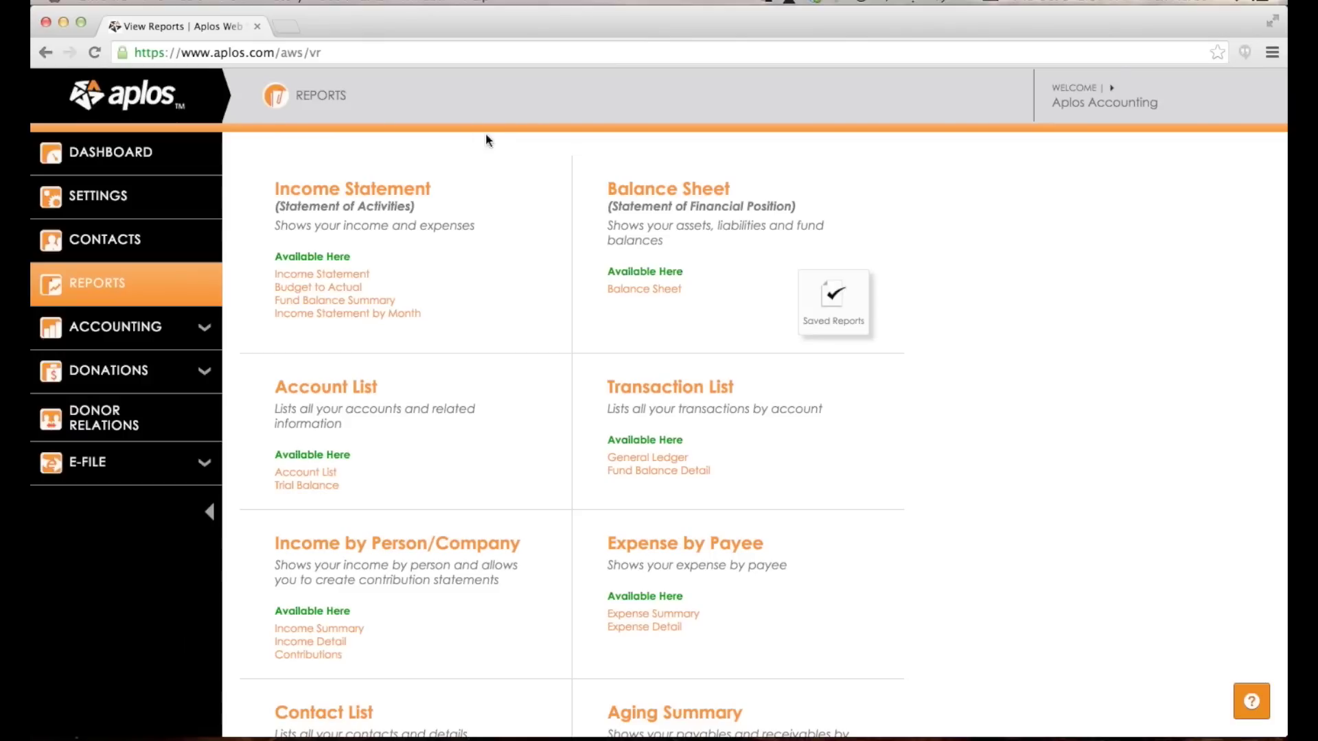
Go from the dashboard through Accounting > Accounts to the 1000 – Checking register.
left_click(205, 157)
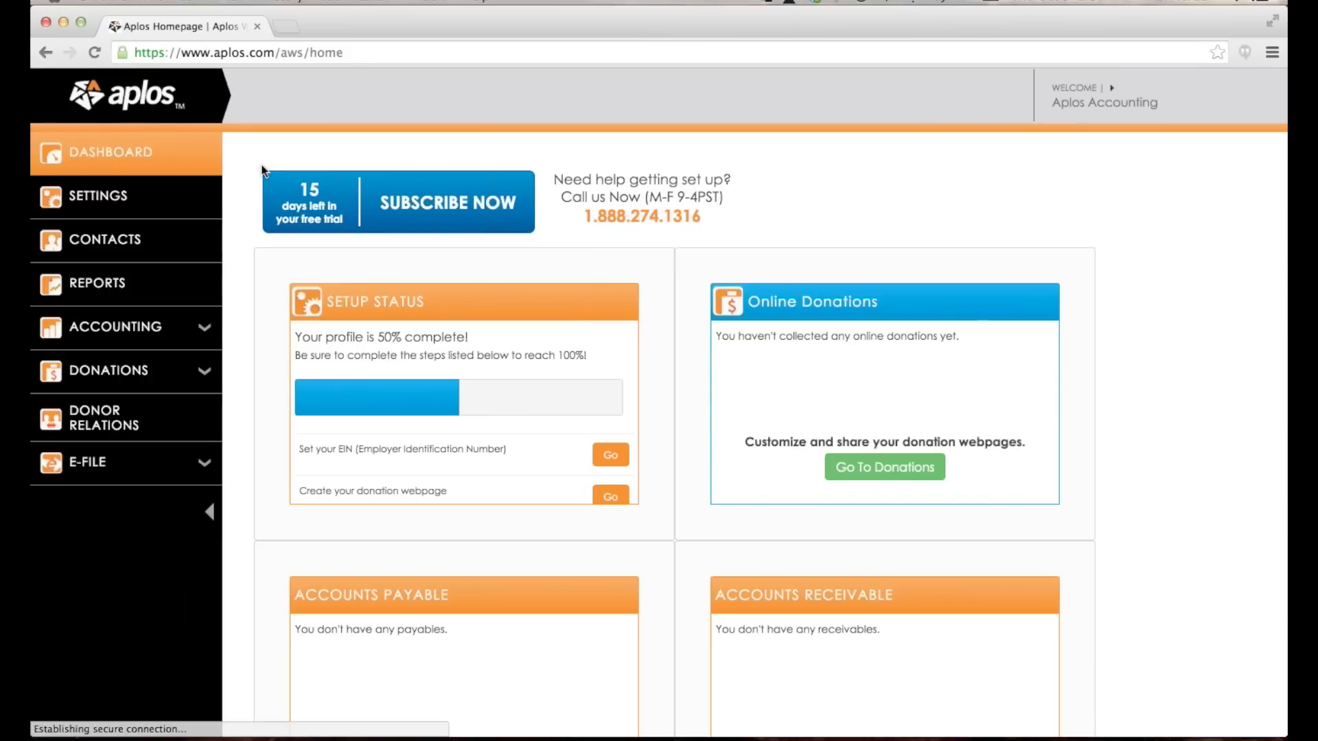
left_click(115, 330)
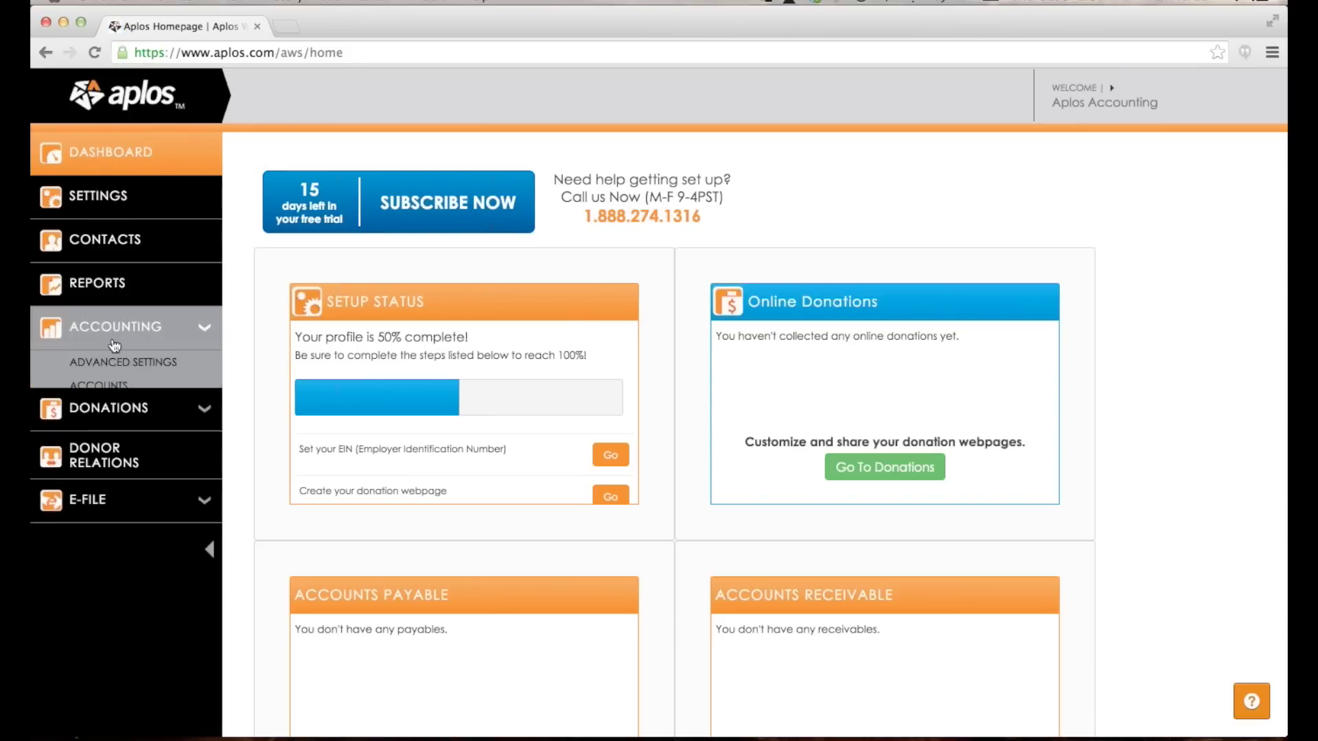
left_click(99, 387)
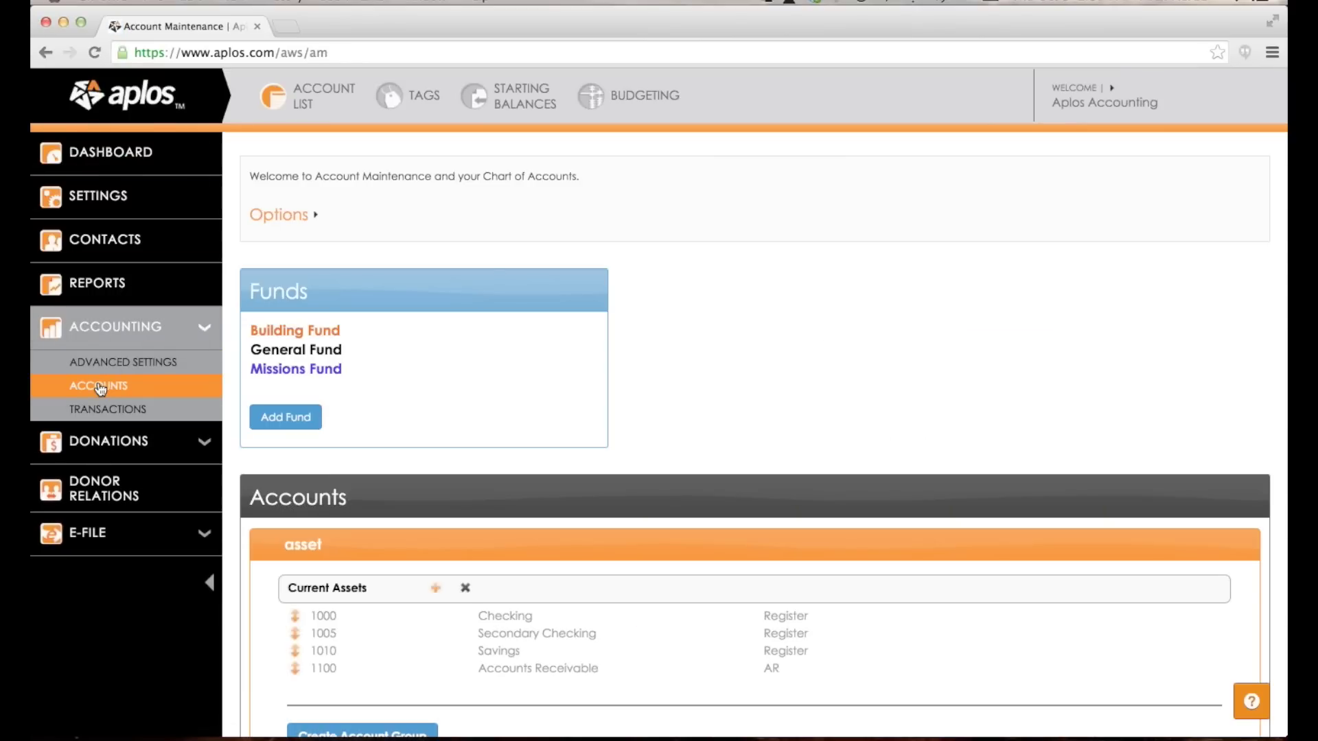
left_click(134, 409)
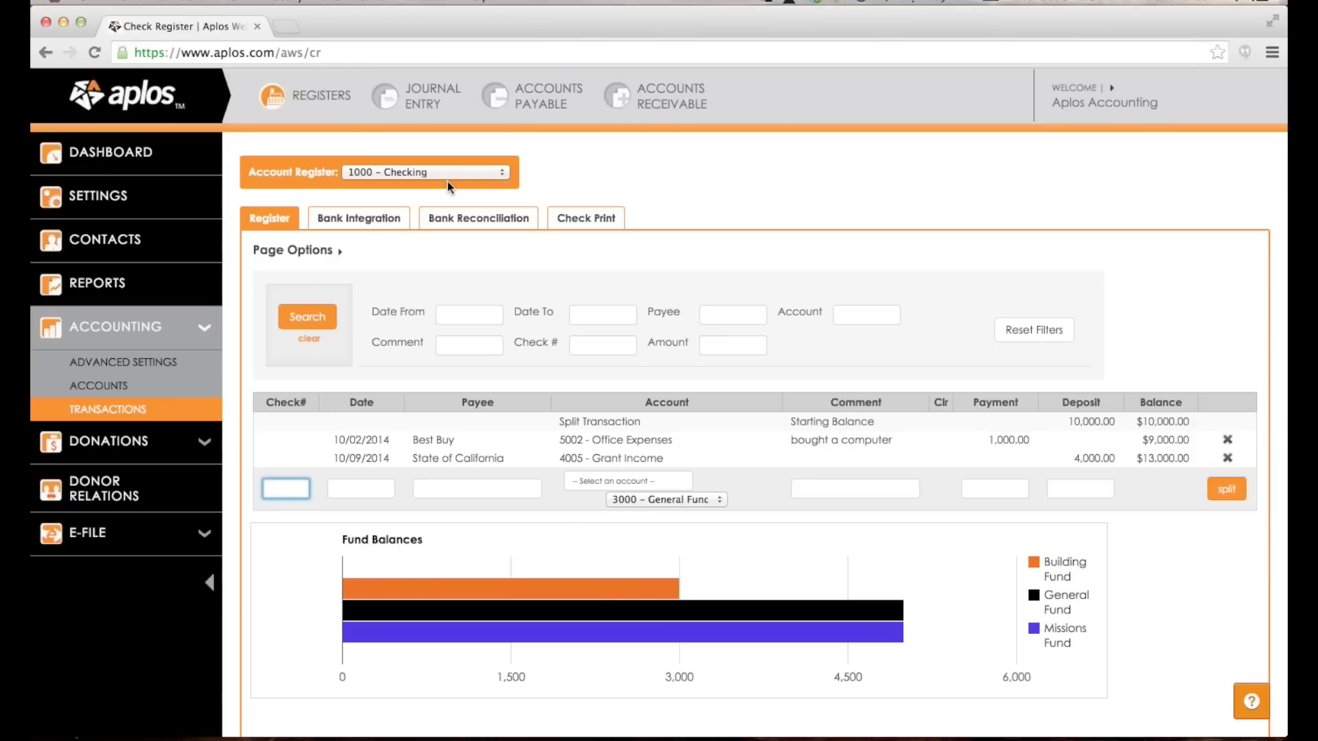
Review the Checking register's $13,000.00 balance and Fund Balances chart, then expand E-File.
left_click(155, 329)
left_click(155, 331)
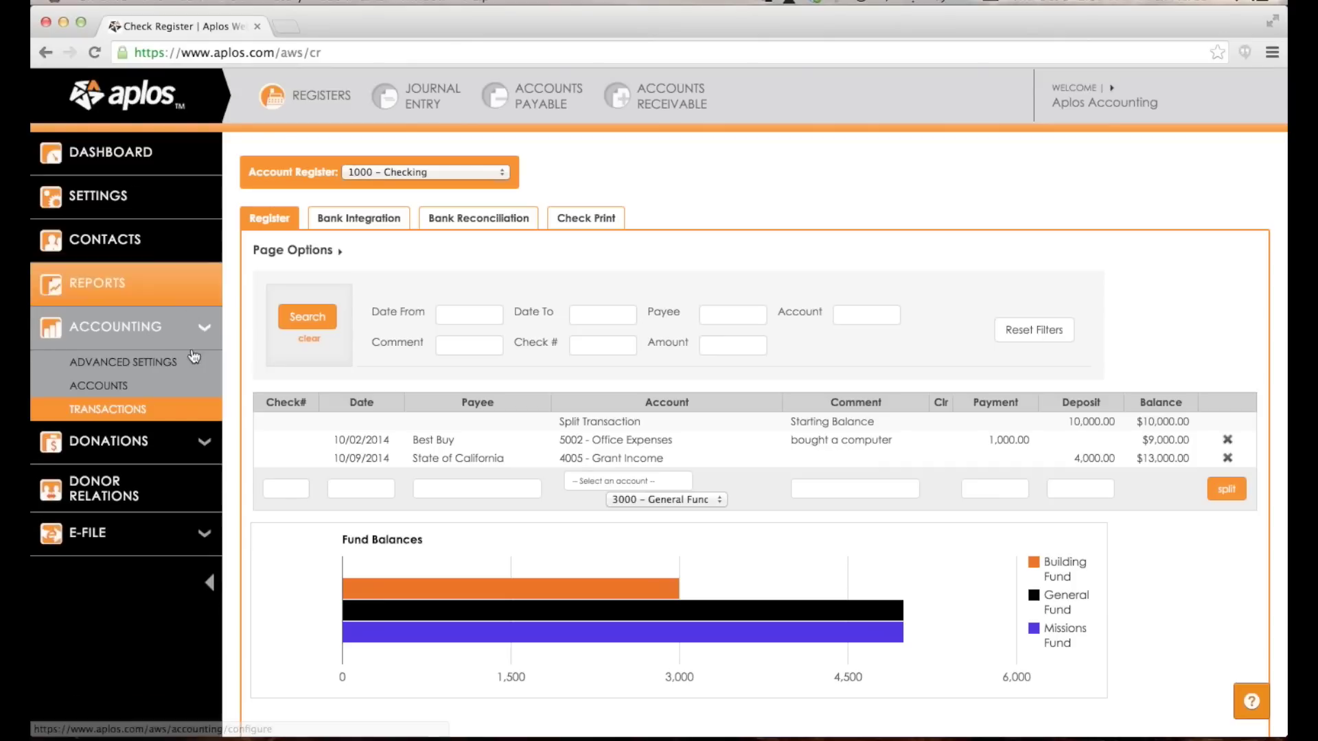
scroll(176, 233, "down", 3)
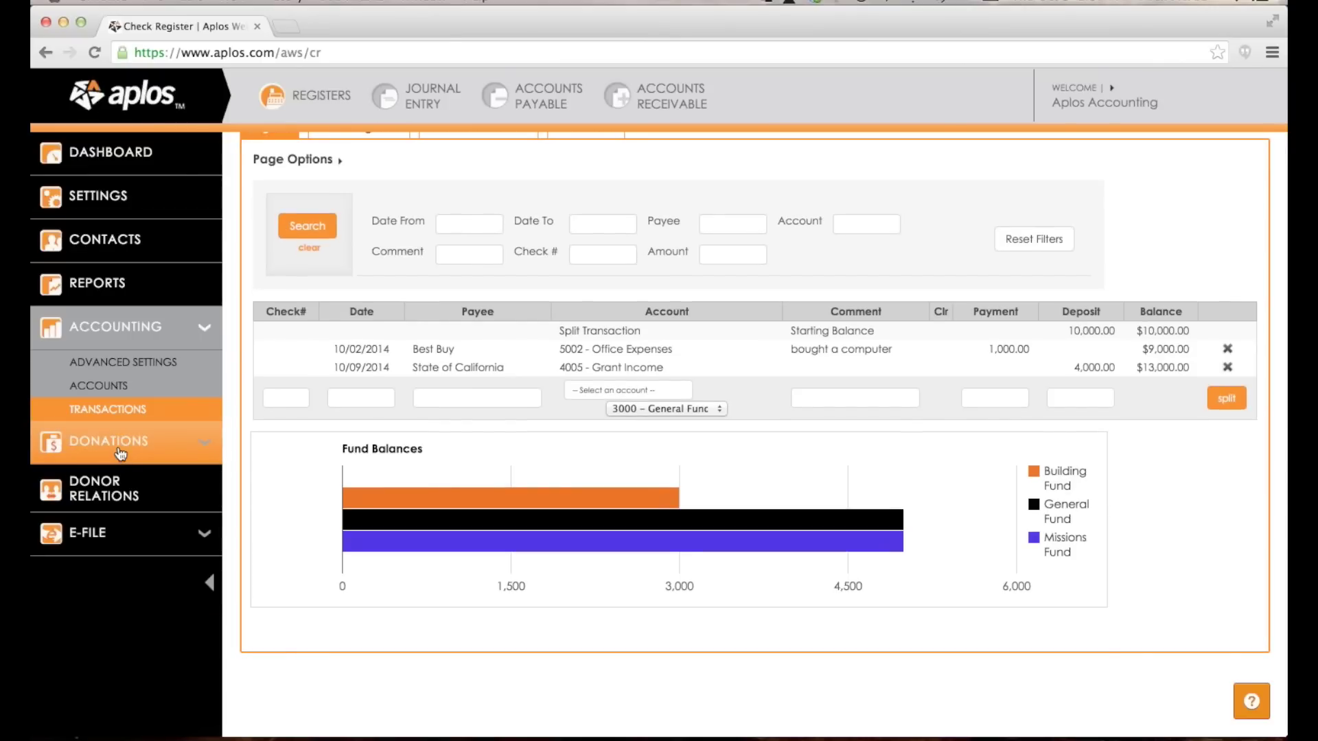
left_click(100, 533)
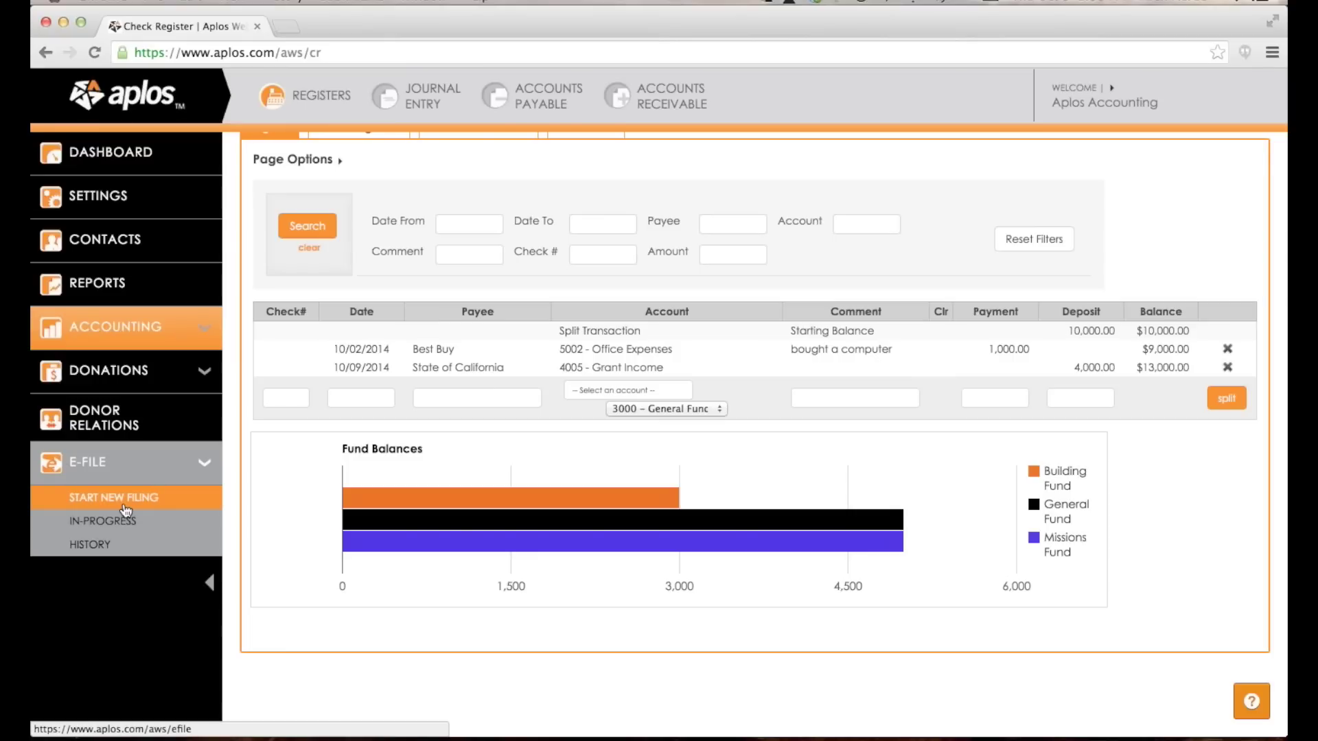
Start a new e-file filing and review the Form 990-N eligibility text and 2012 price.
left_click(124, 508)
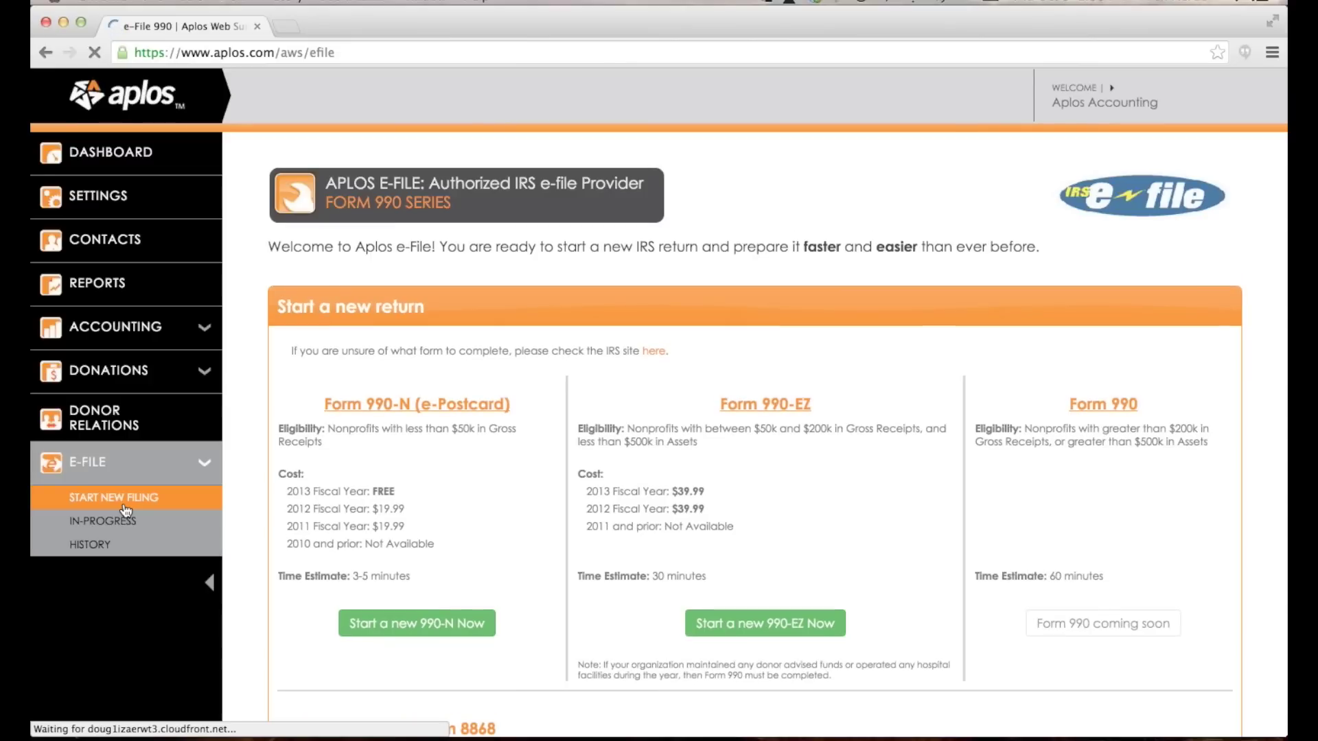
scroll(509, 323, "down", 3)
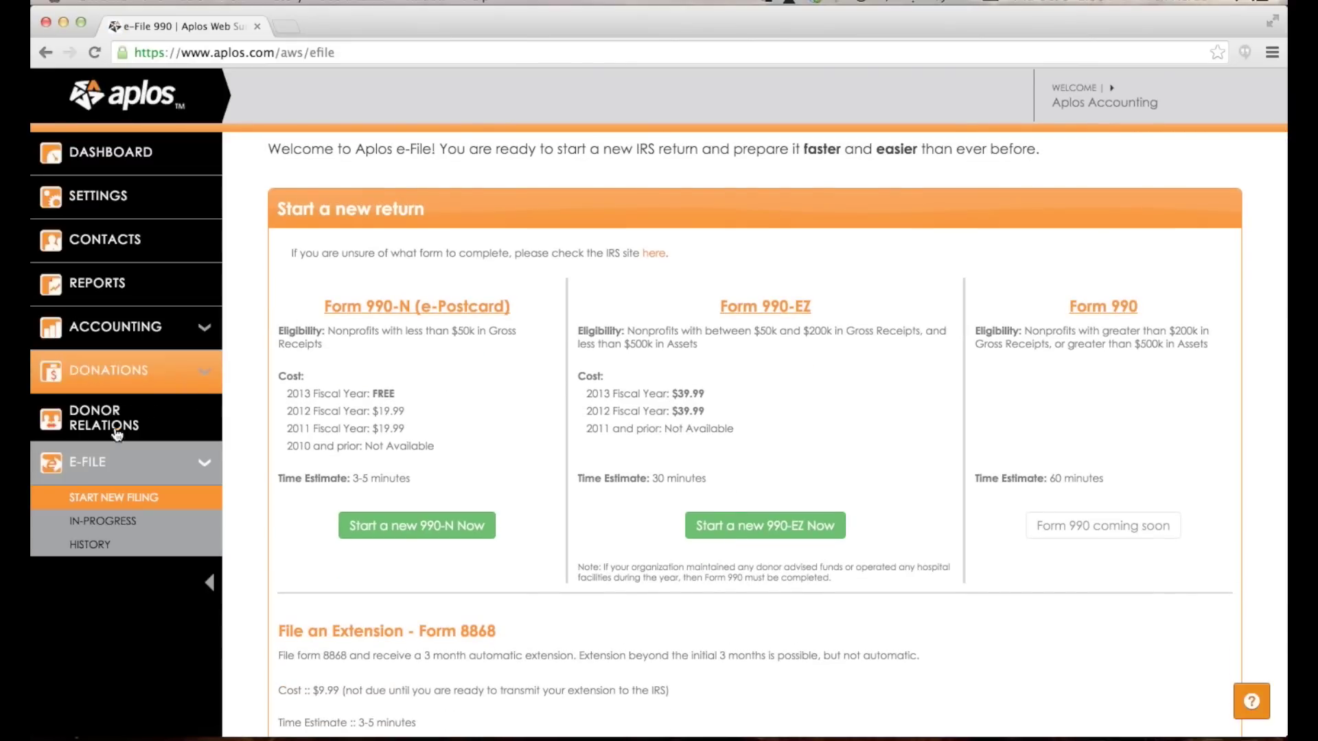
scroll(484, 298, "up", 3)
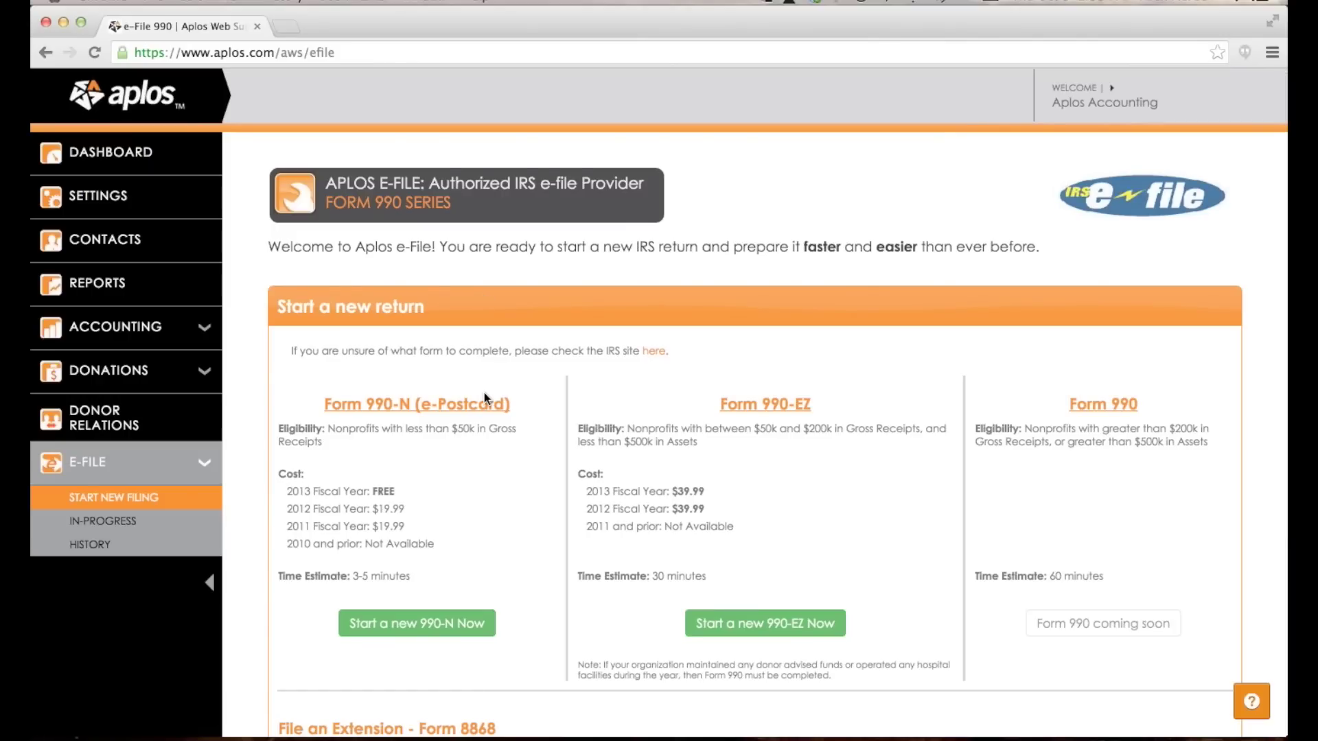
scroll(483, 397, "down", 2)
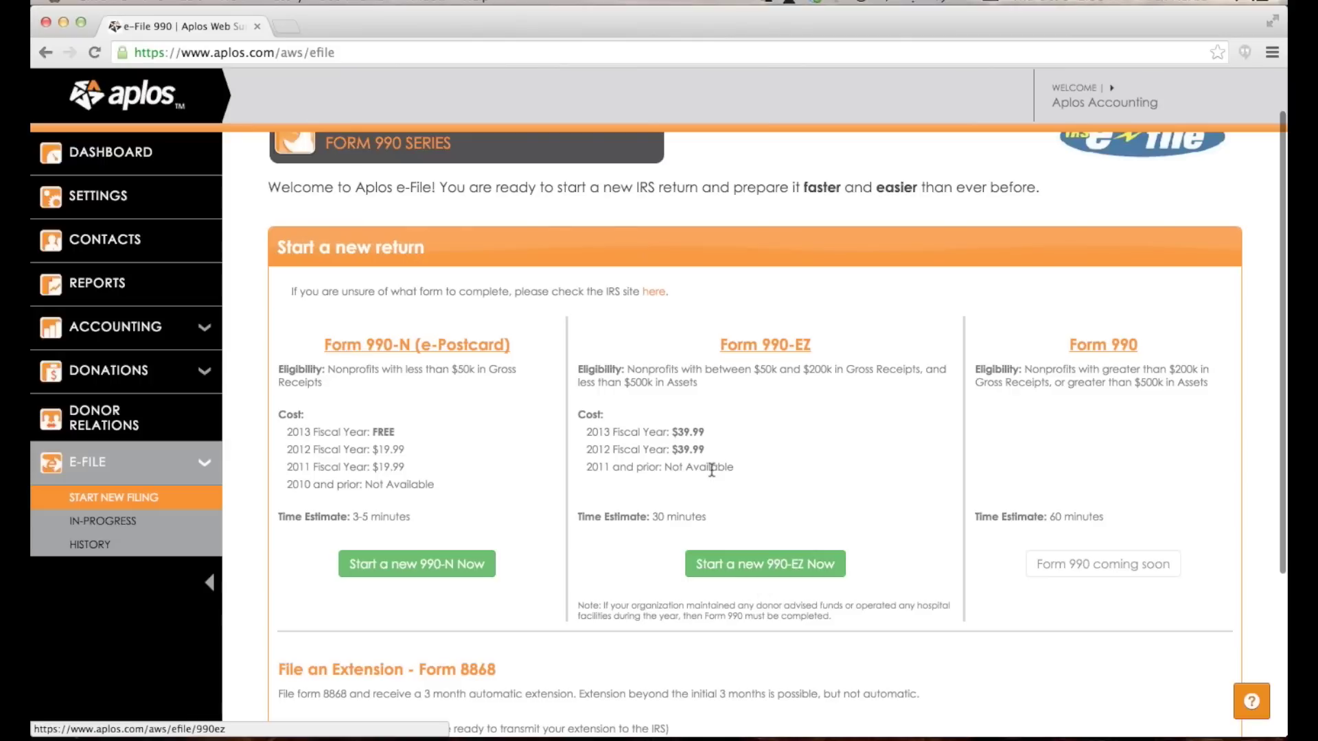
left_click_drag(330, 369, 500, 379)
left_click(499, 395)
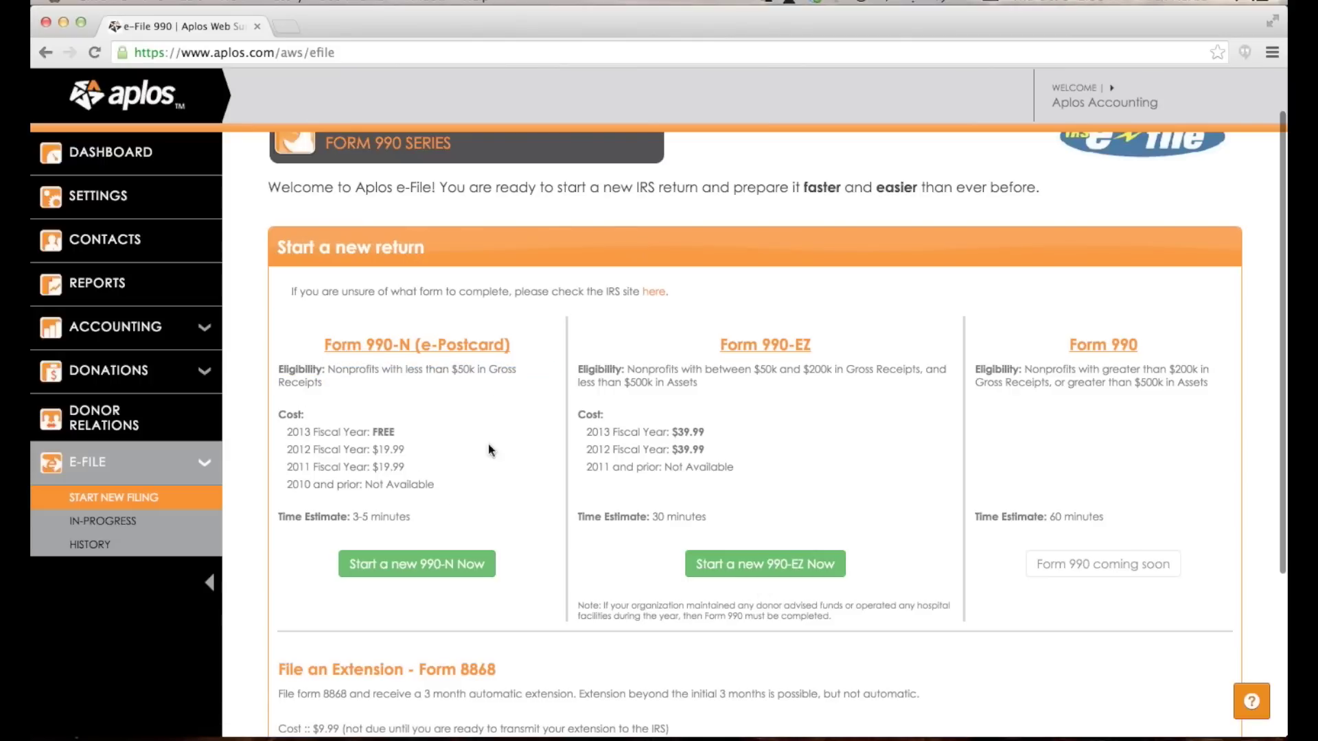
scroll(383, 530, "down", 1)
scroll(382, 535, "down", 1)
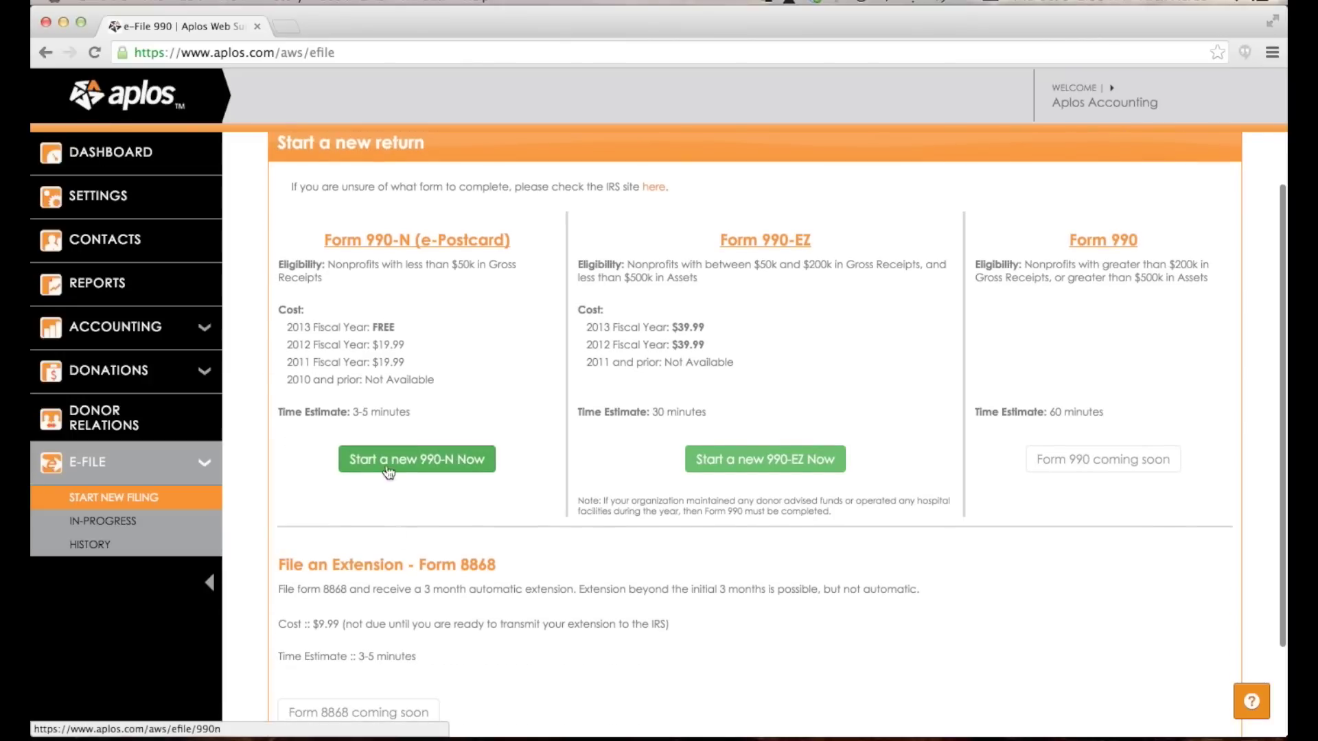
left_click_drag(401, 344, 371, 343)
left_click(477, 326)
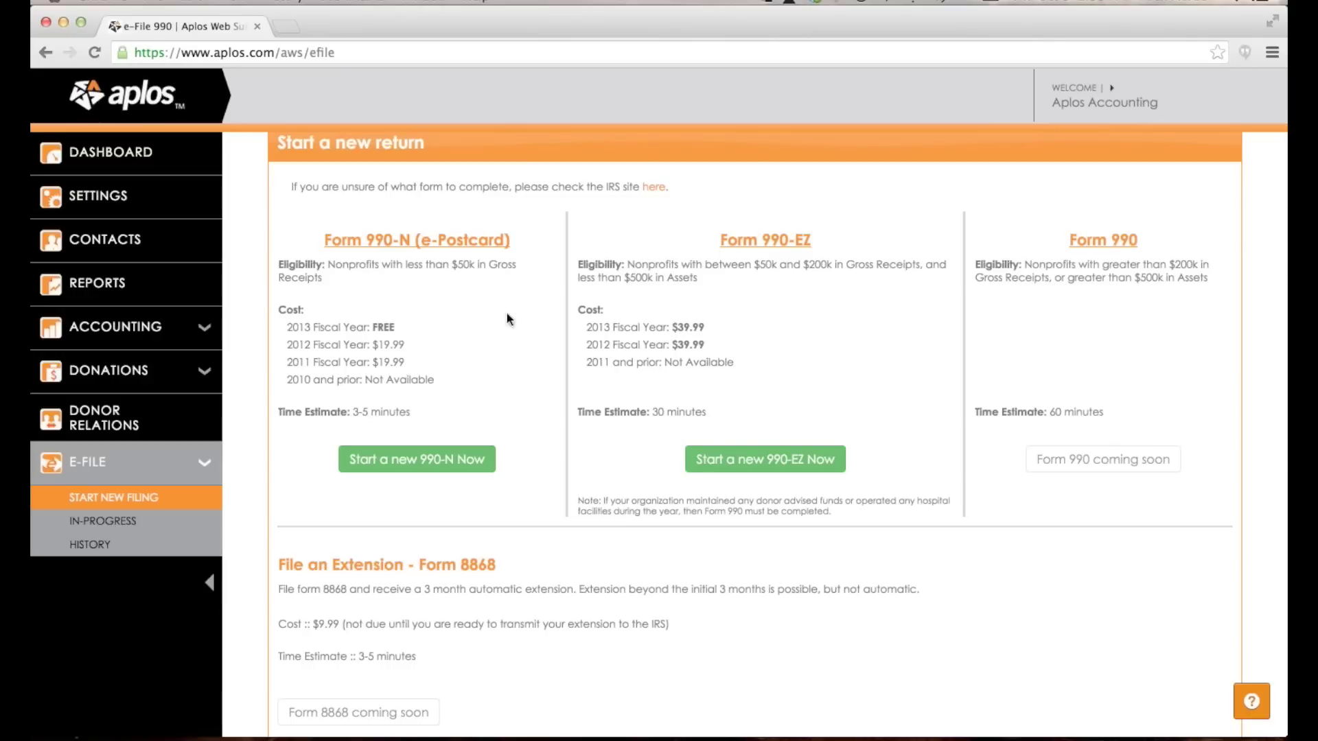
Review the Form 990-EZ eligibility threshold and $39.99 price, and the Form 990 option.
left_click_drag(720, 236, 821, 247)
left_click(821, 247)
left_click_drag(813, 265, 832, 265)
left_click(891, 266)
left_click_drag(671, 328, 709, 327)
left_click(711, 329)
left_click_drag(1063, 240, 1183, 247)
left_click(1182, 247)
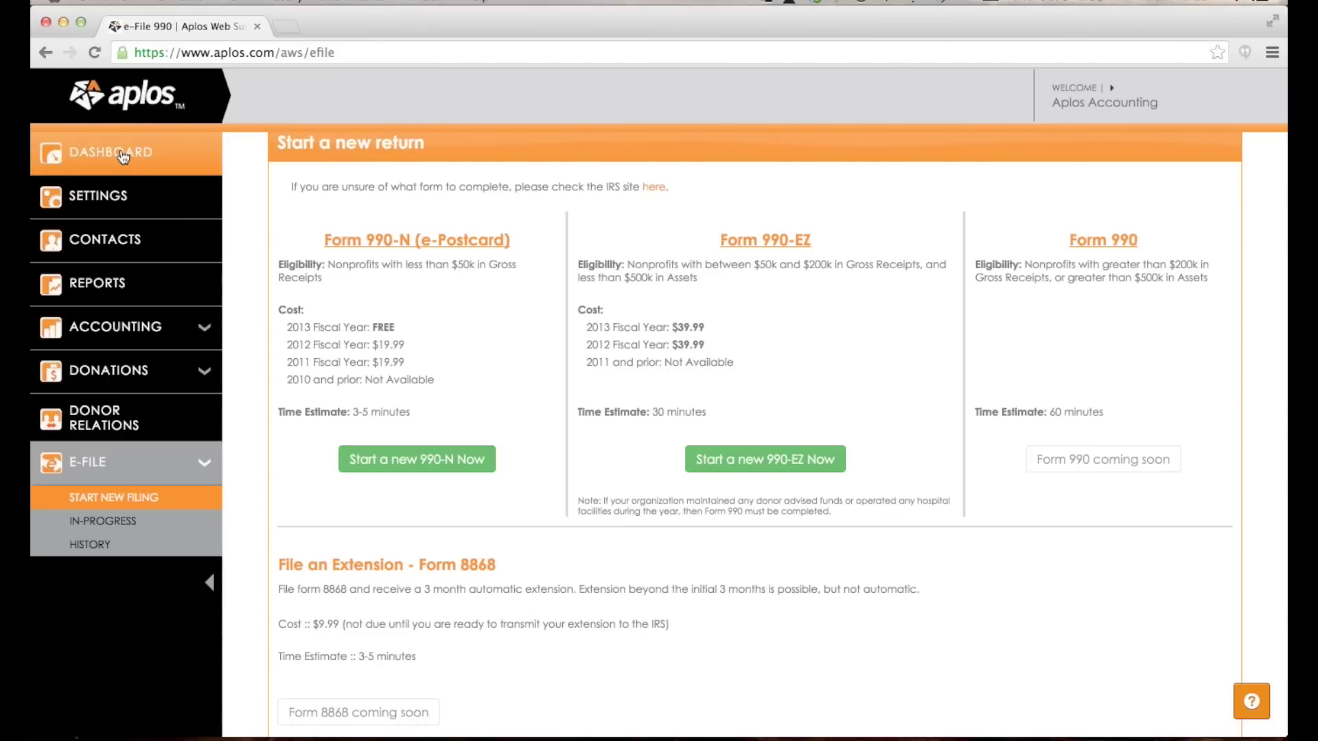
left_click(176, 374)
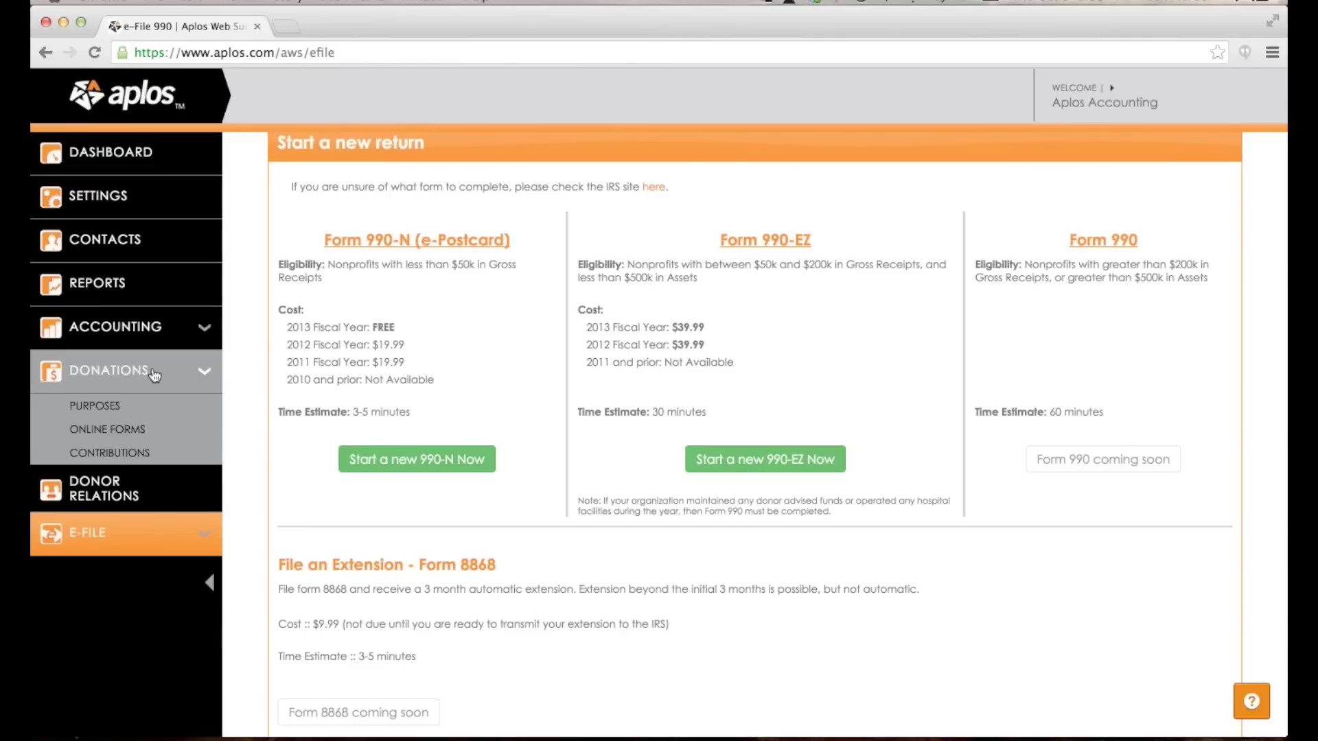
View the Donation Forms page with its WePay setup prompt, then go back to the dashboard.
left_click(148, 431)
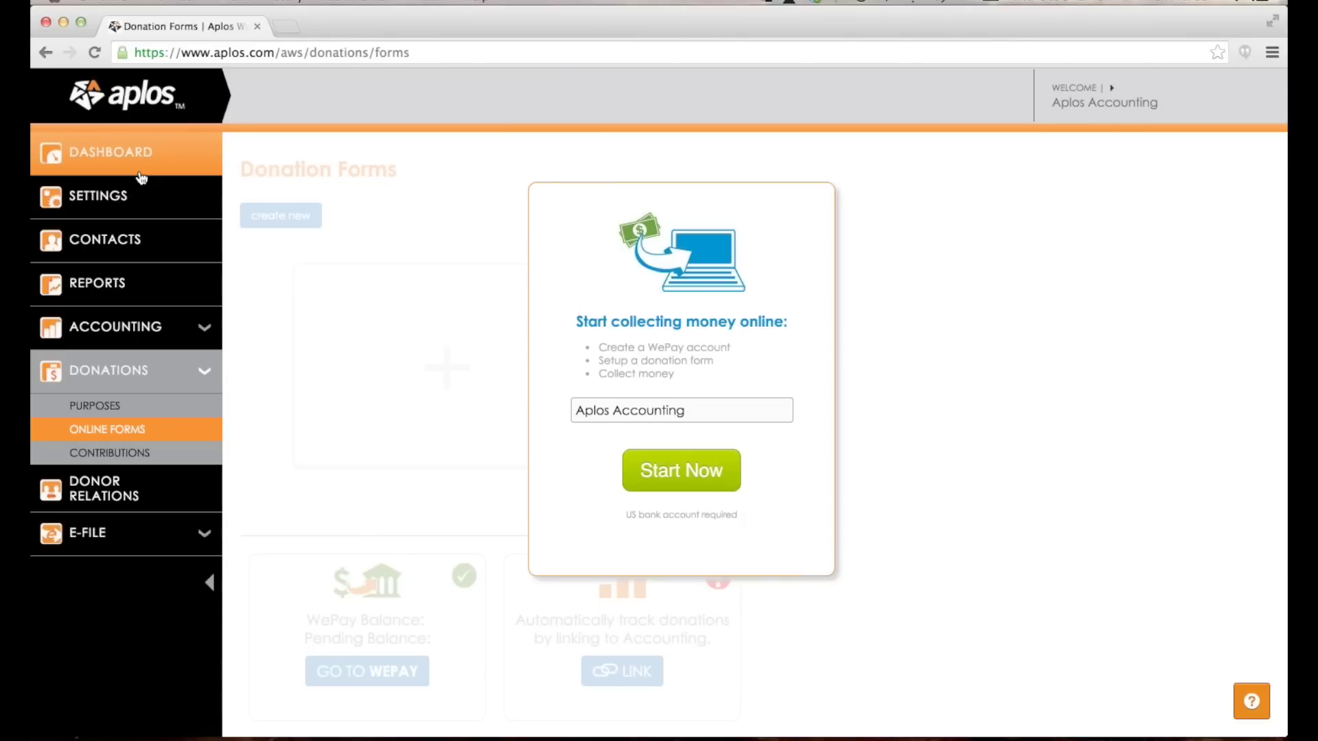
left_click(140, 172)
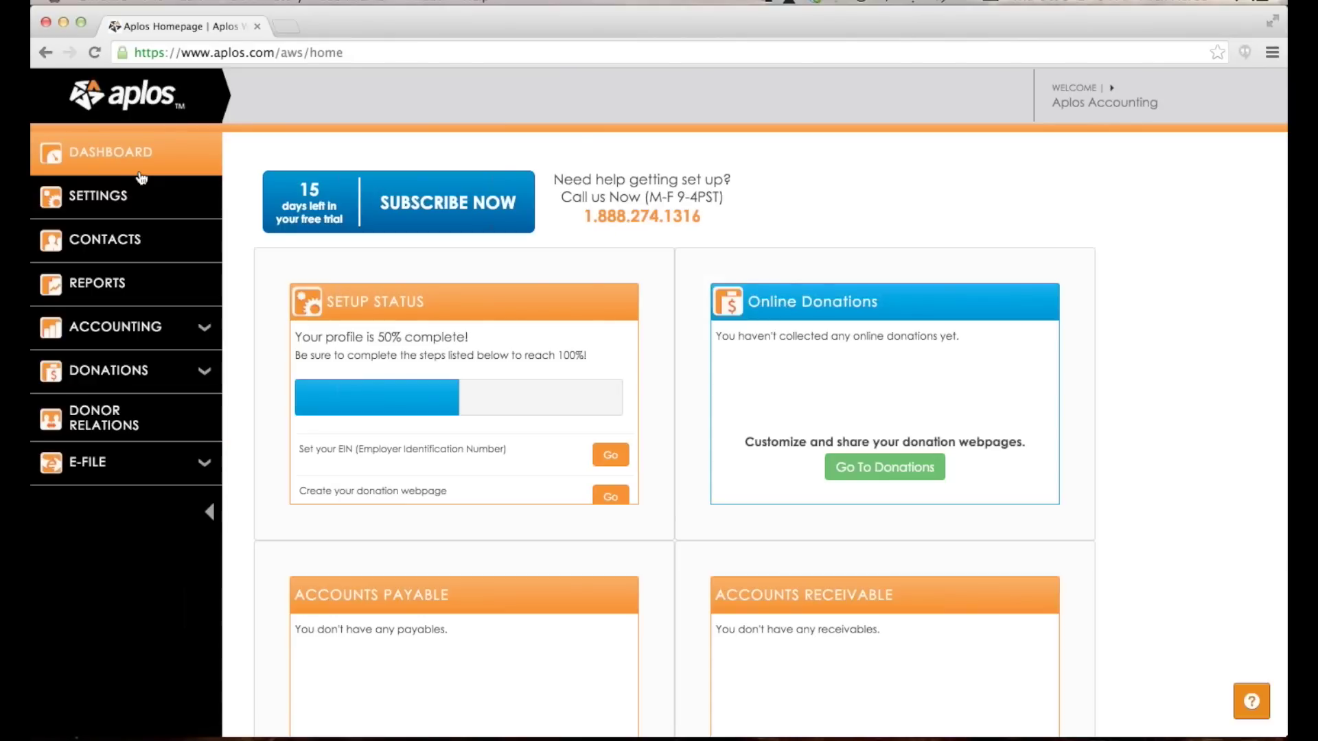